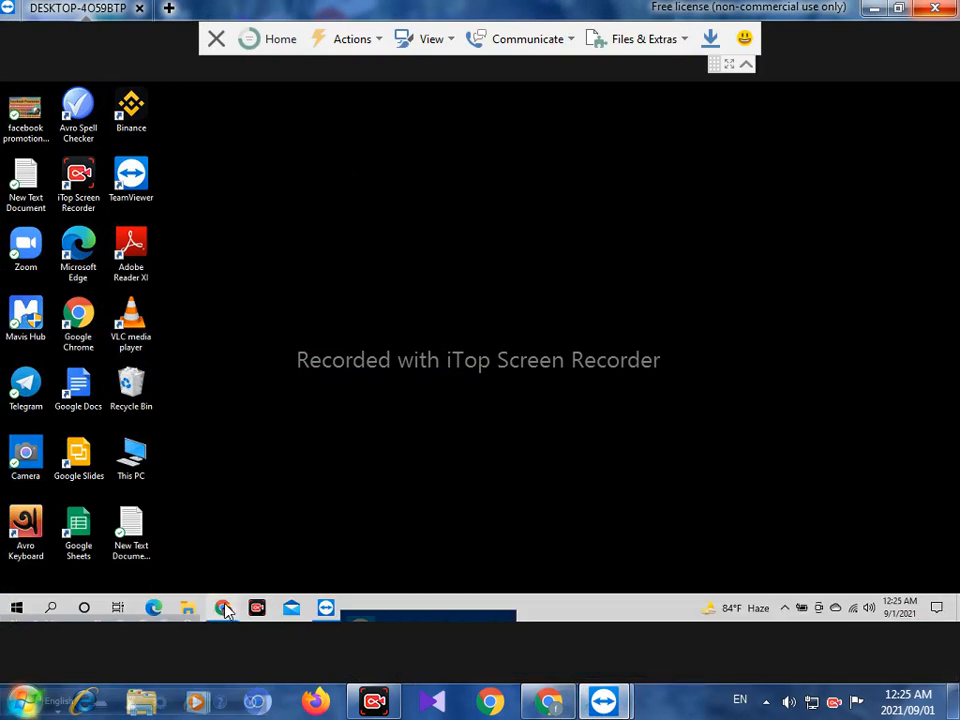
- Bring up the Fiverr seller dashboard in the browser and open the seller's own profile
mouse_move(224, 609)
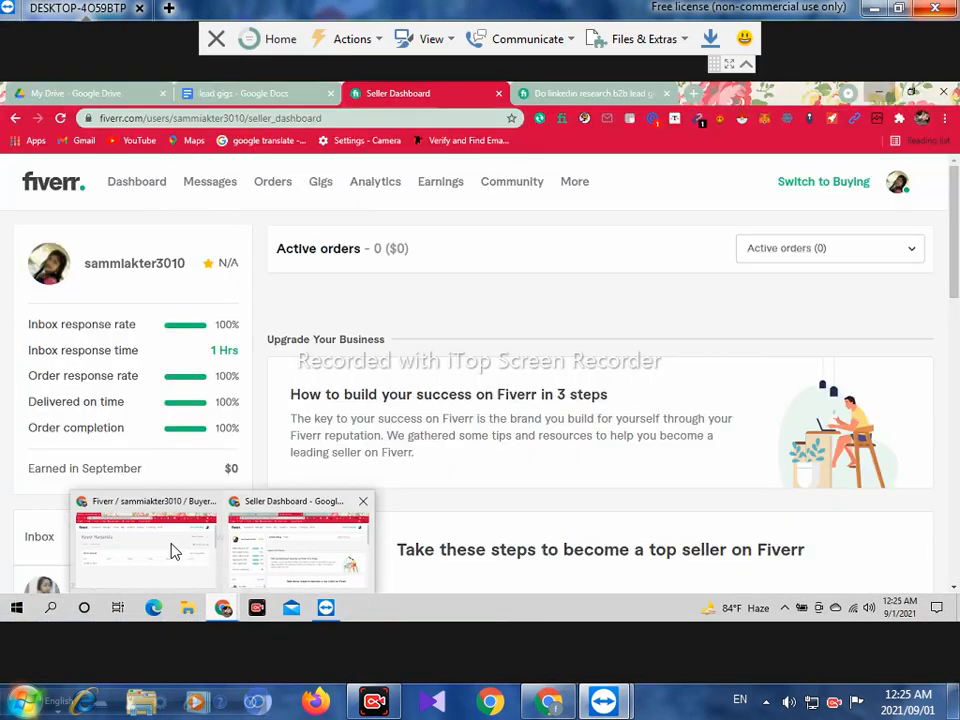
click(175, 550)
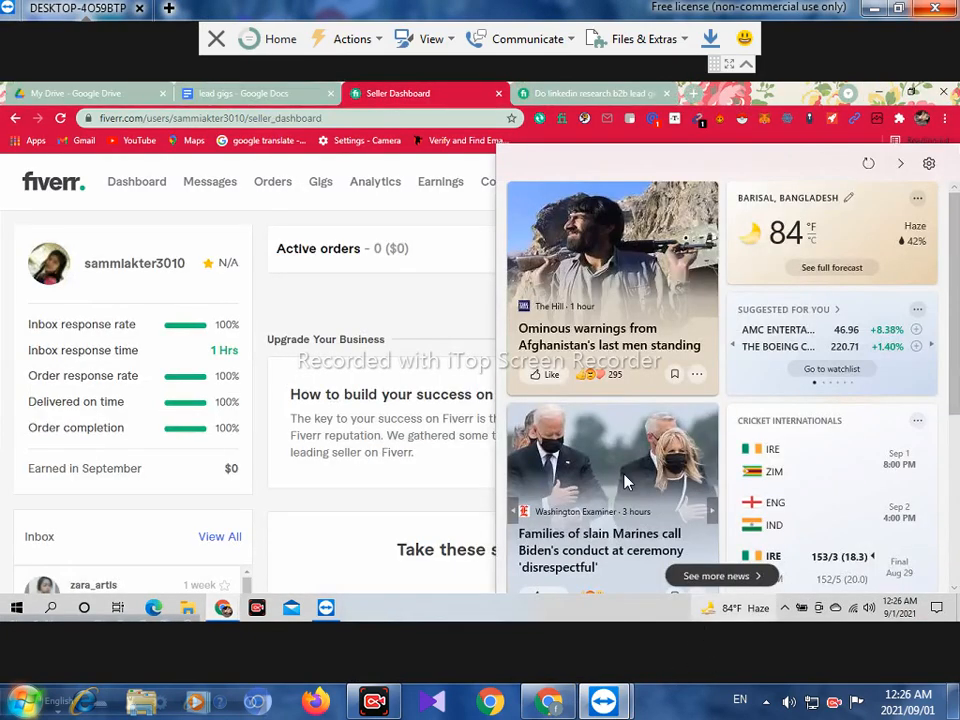
click(463, 251)
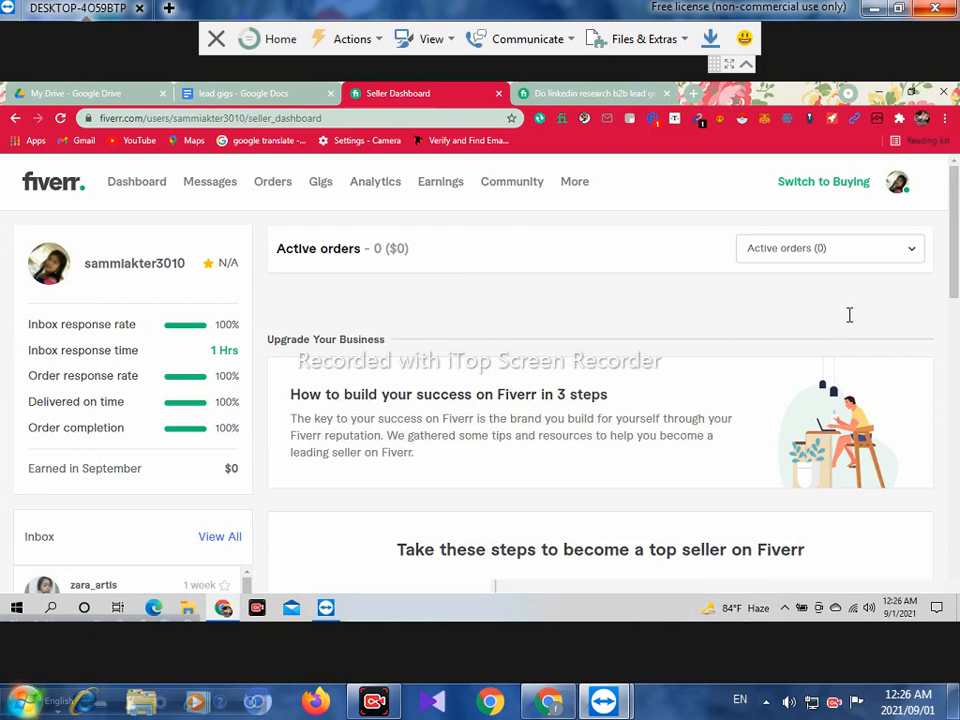
click(896, 184)
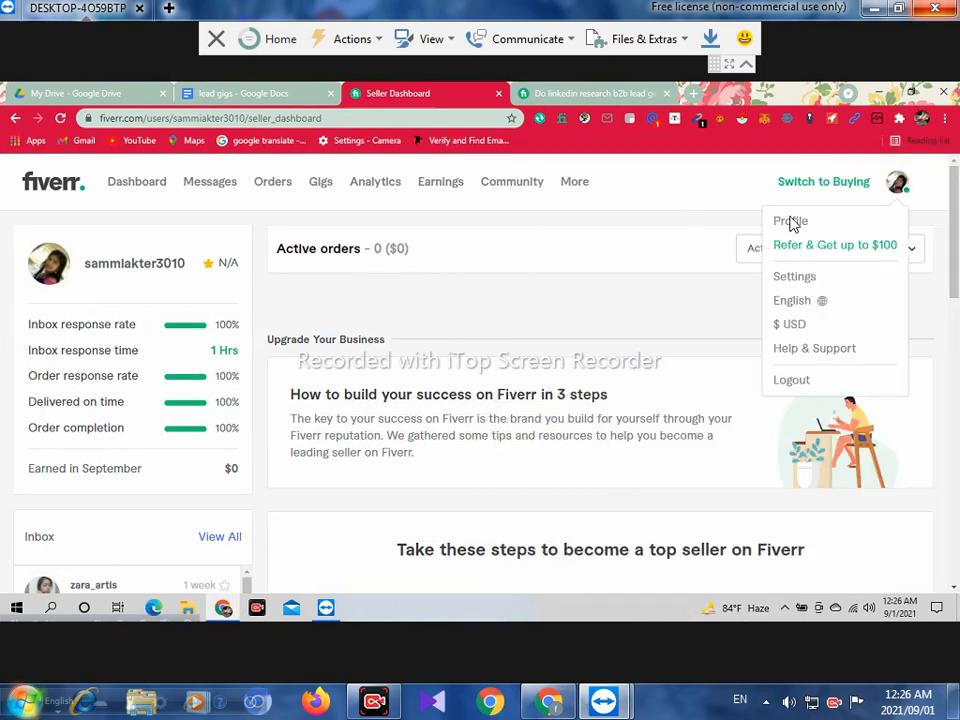
click(791, 221)
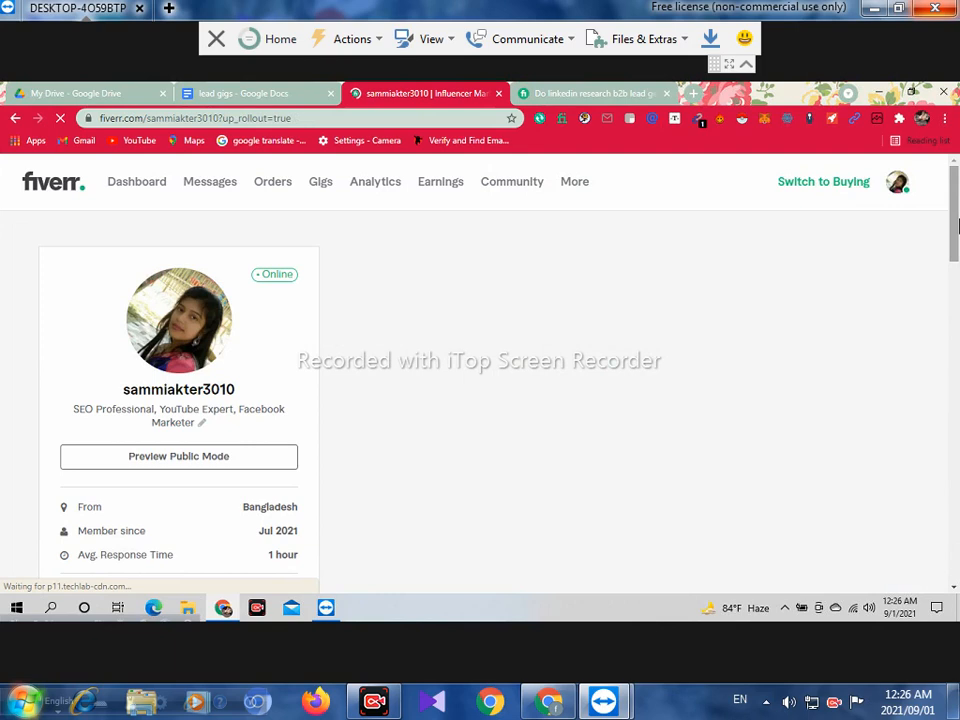
- Start creating a new gig from the profile's active gigs section
scroll(728, 390, down, 1)
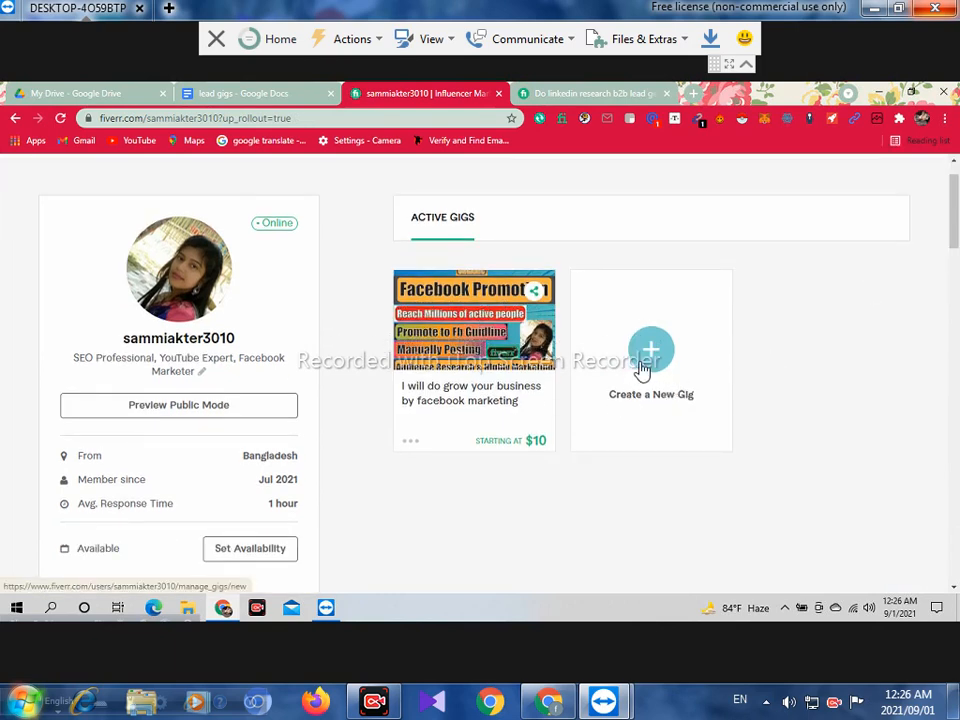
click(652, 352)
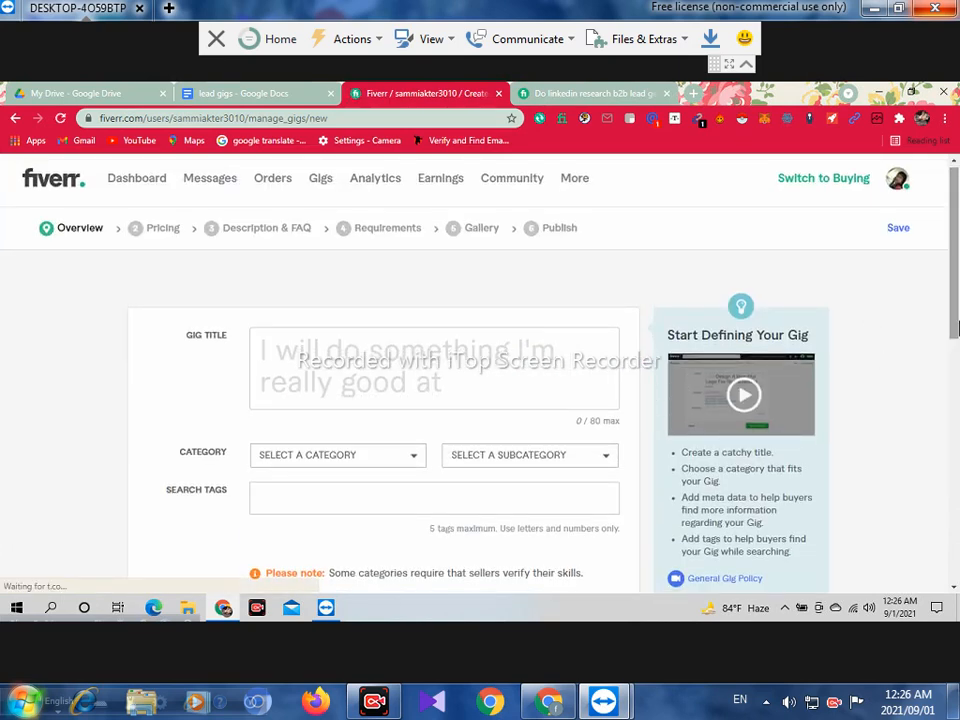
drag(958, 269, 958, 280)
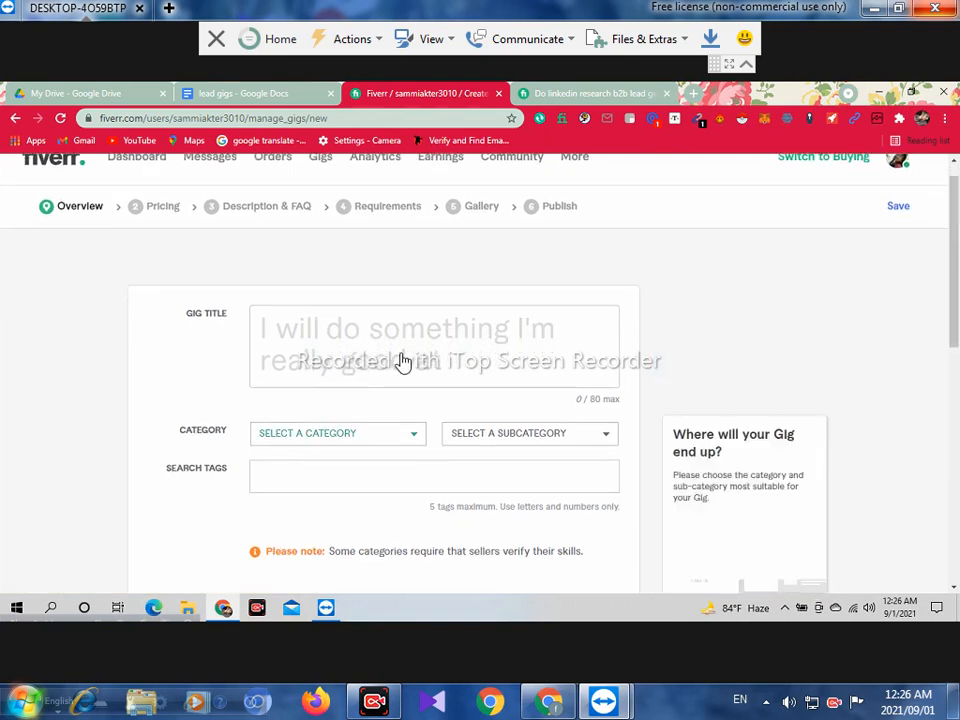
- Copy the title text "I will do b2b lead generation" from the lead gigs document
click(355, 323)
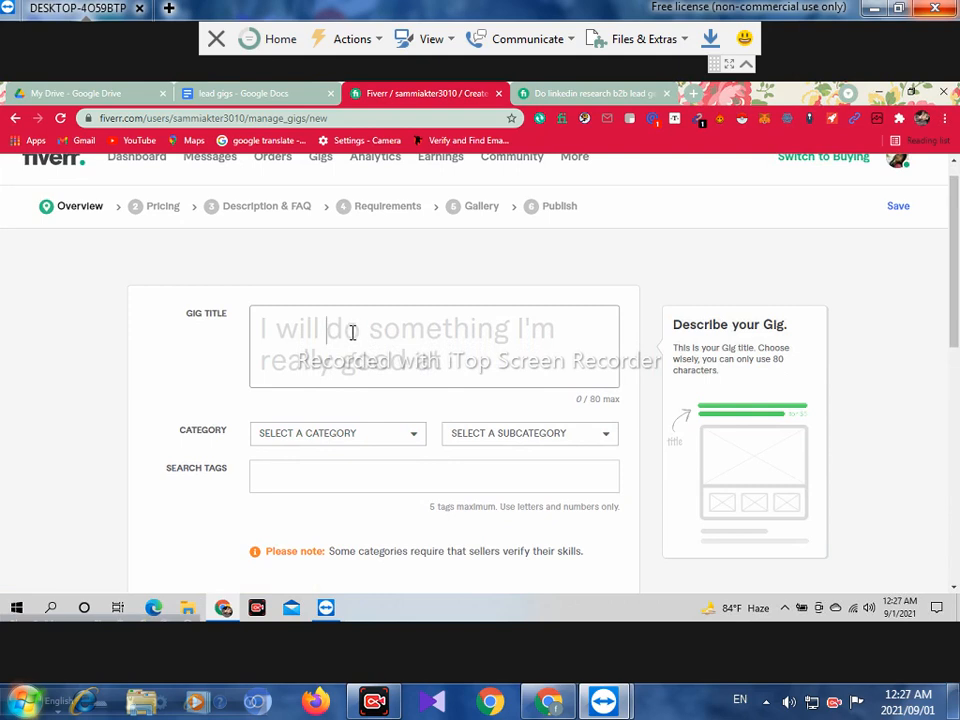
click(245, 96)
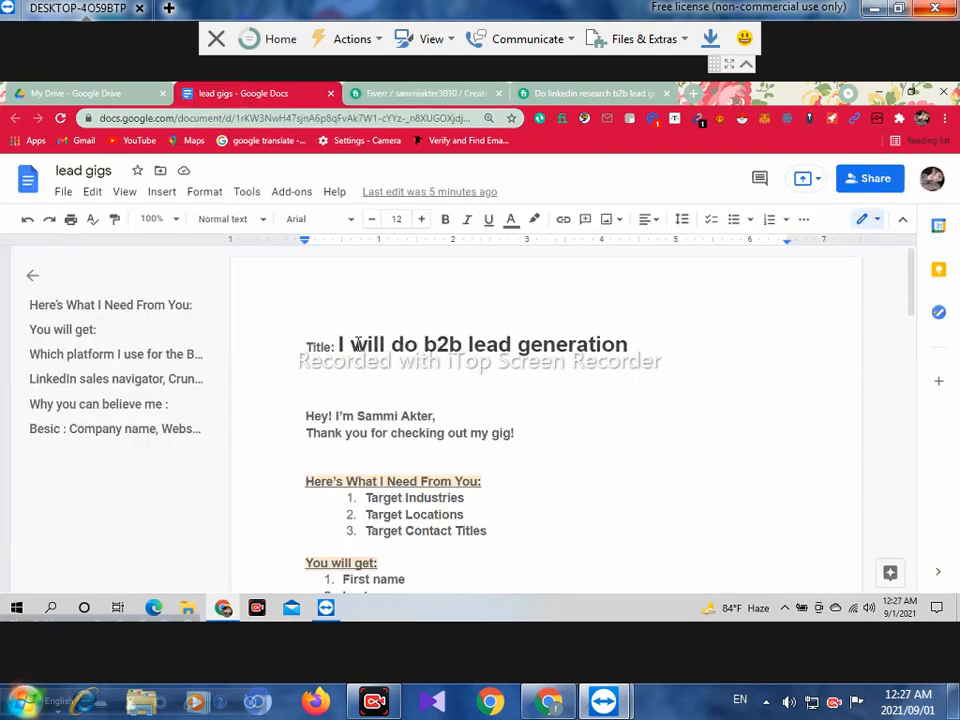
drag(337, 343, 634, 340)
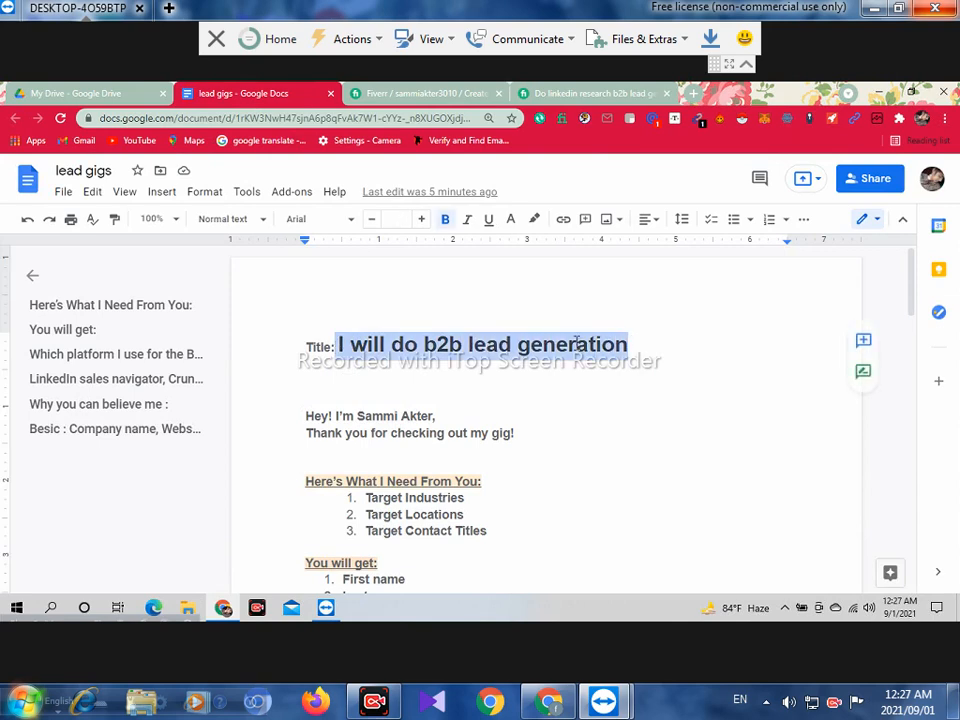
right_click(616, 262)
click(621, 243)
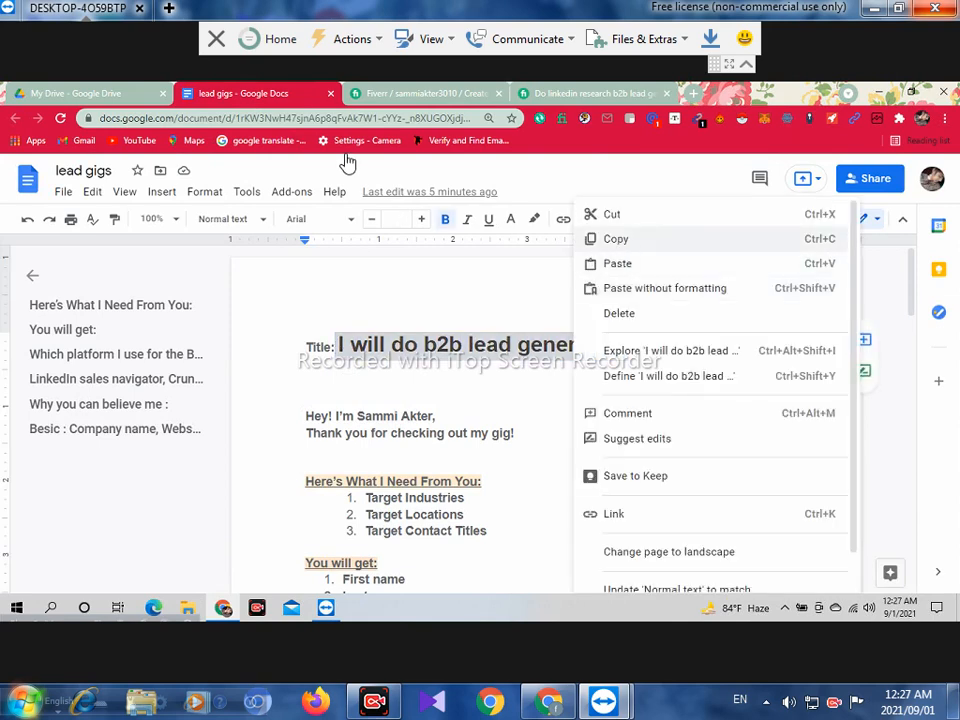
- Paste the copied title into the gig title field of the new Fiverr gig
click(418, 95)
click(336, 333)
right_click(352, 352)
click(390, 440)
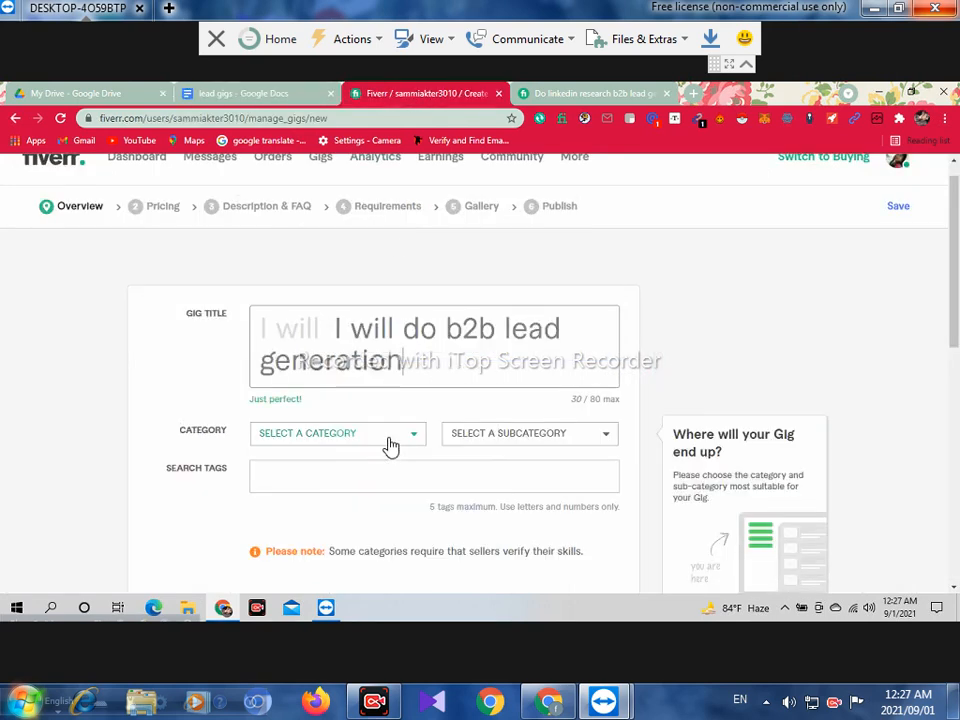
- Delete the duplicated "I will" from the gig title so it reads "do b2b lead generation" after the fixed prefix
double_click(337, 328)
click(396, 328)
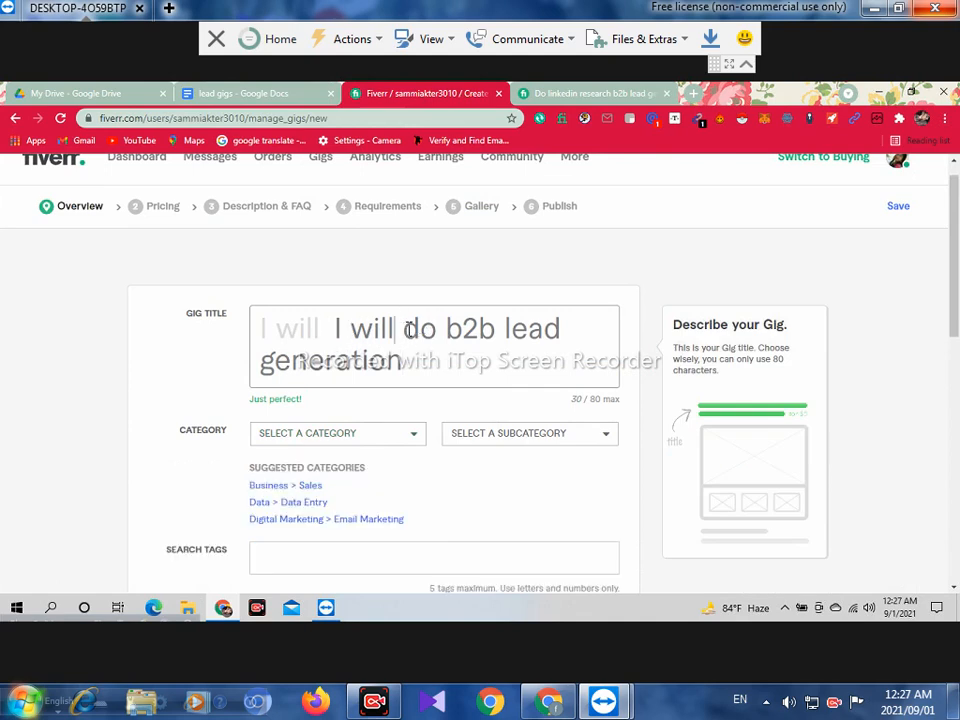
drag(401, 328, 311, 326)
key(BackSpace)
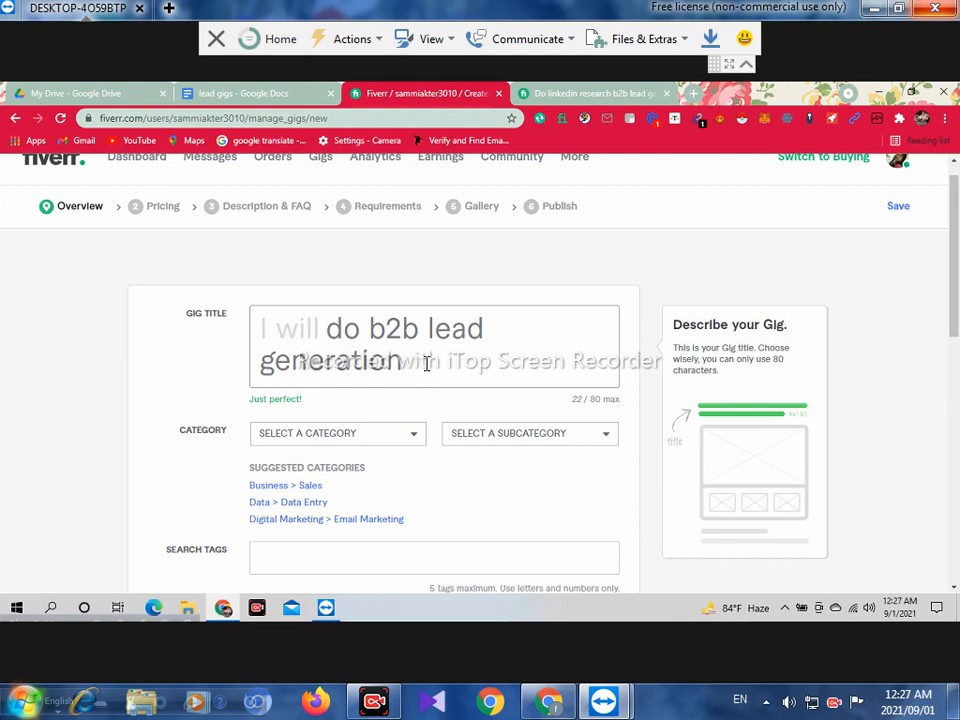
- Insert the word "perfectly" after "do" in the gig title
click(366, 329)
text(per)
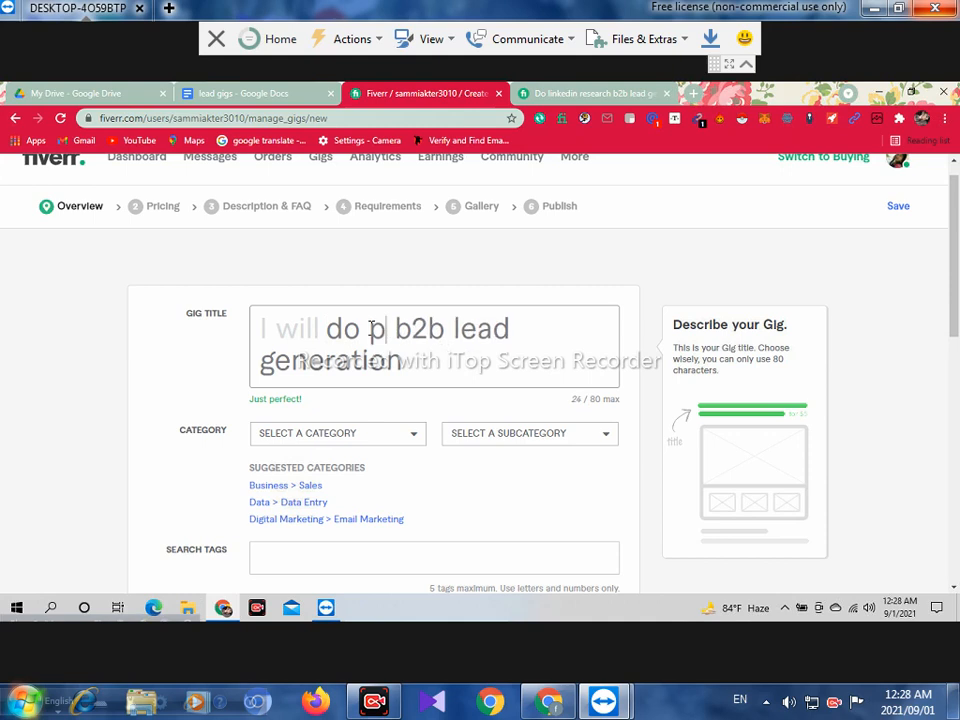
text(fectl)
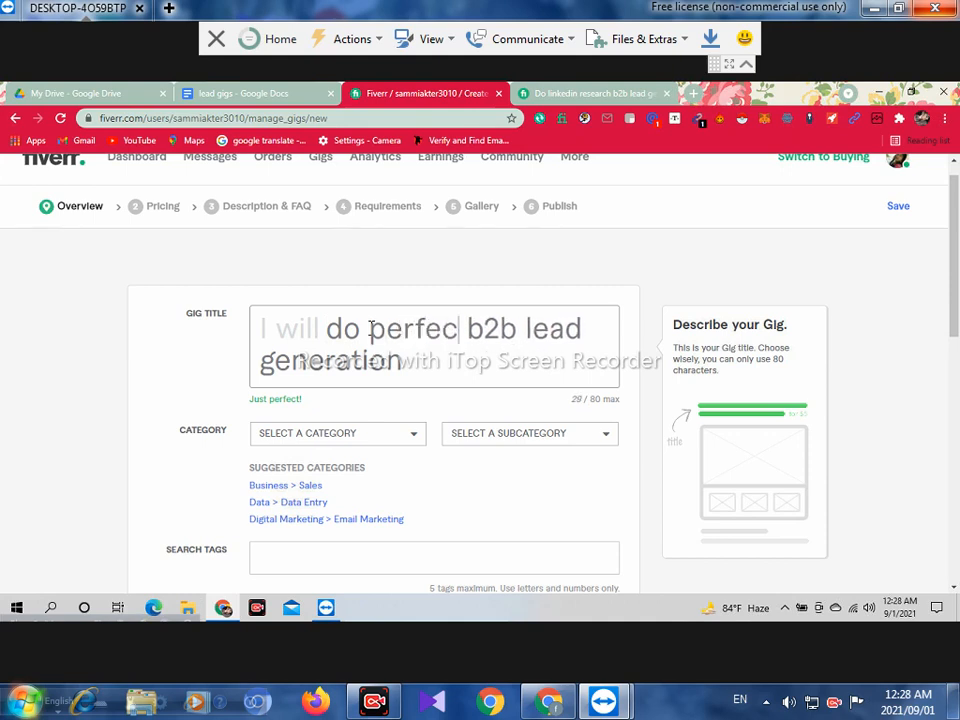
text(y)
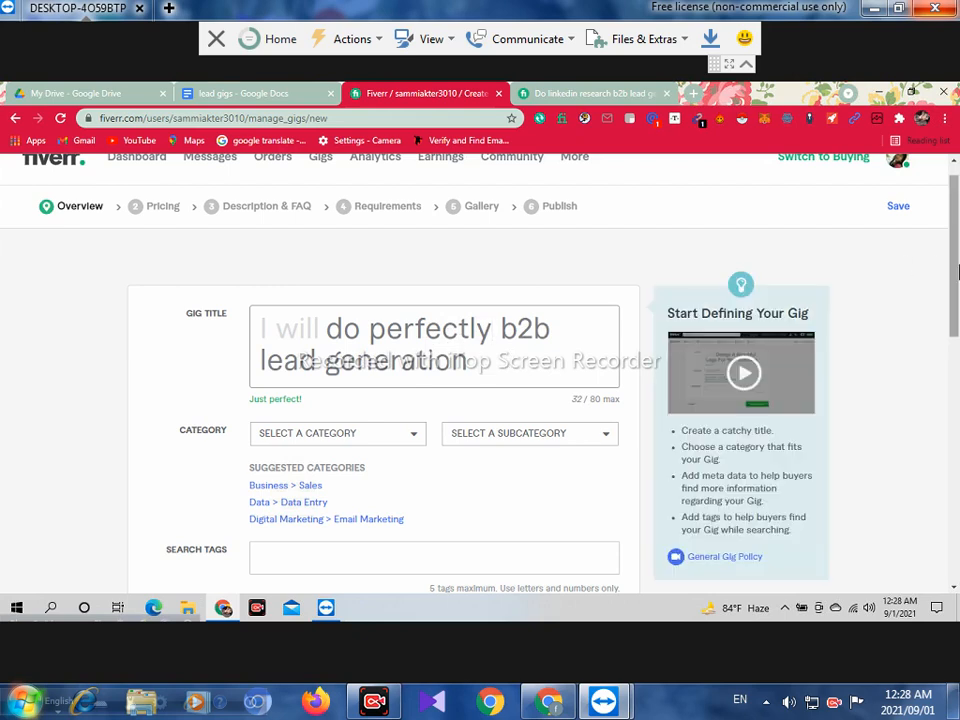
- Choose Digital Marketing as the gig category and look through its subcategories
scroll(265, 413, down, 2)
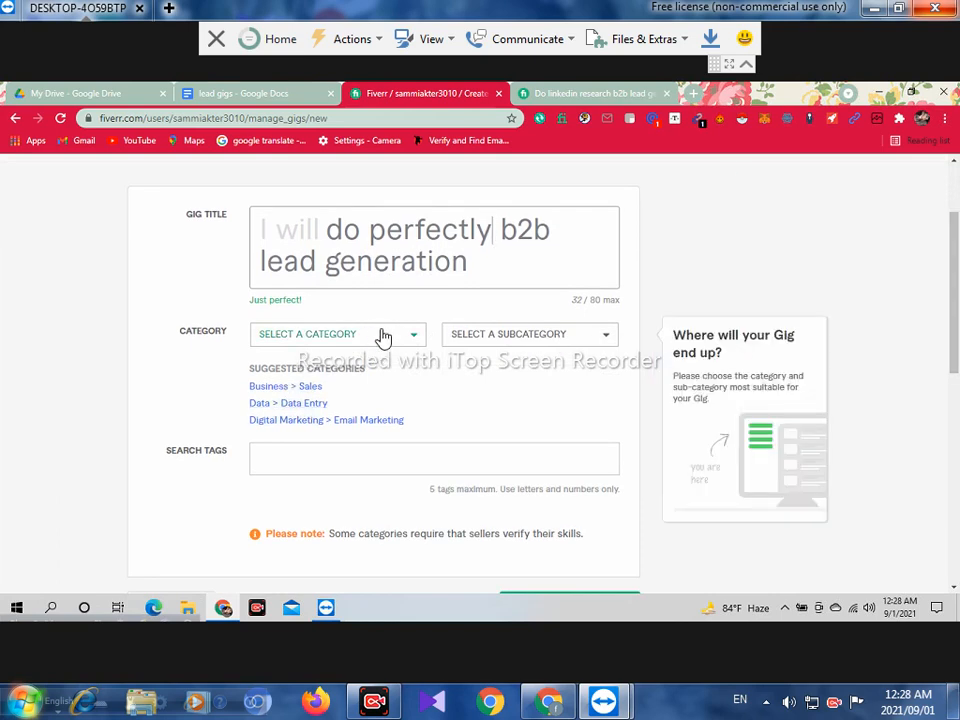
click(382, 336)
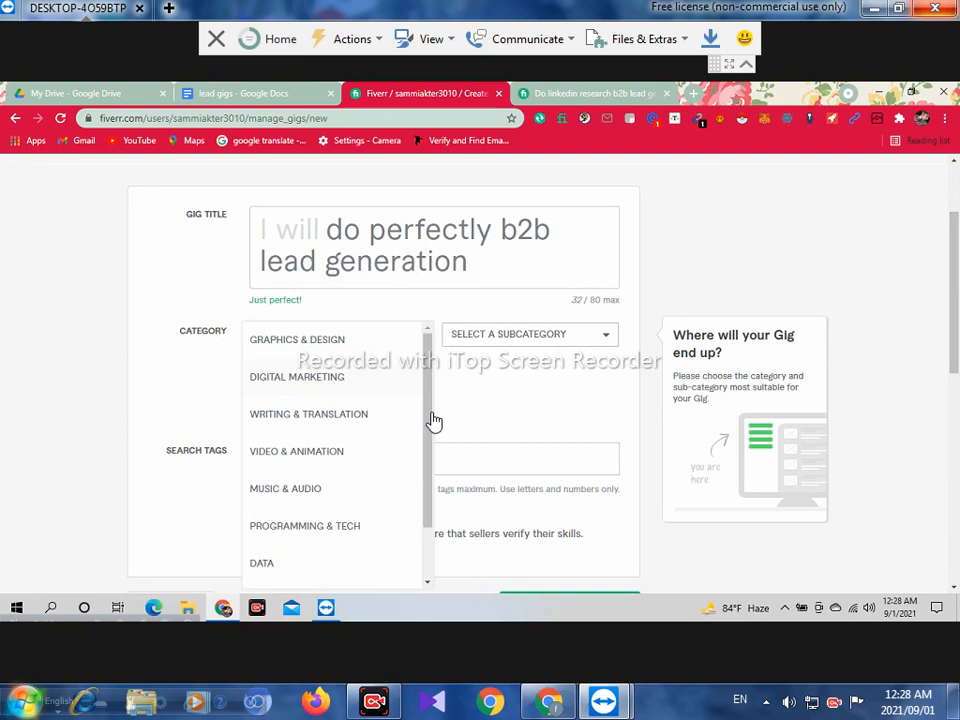
scroll(428, 420, down, 1)
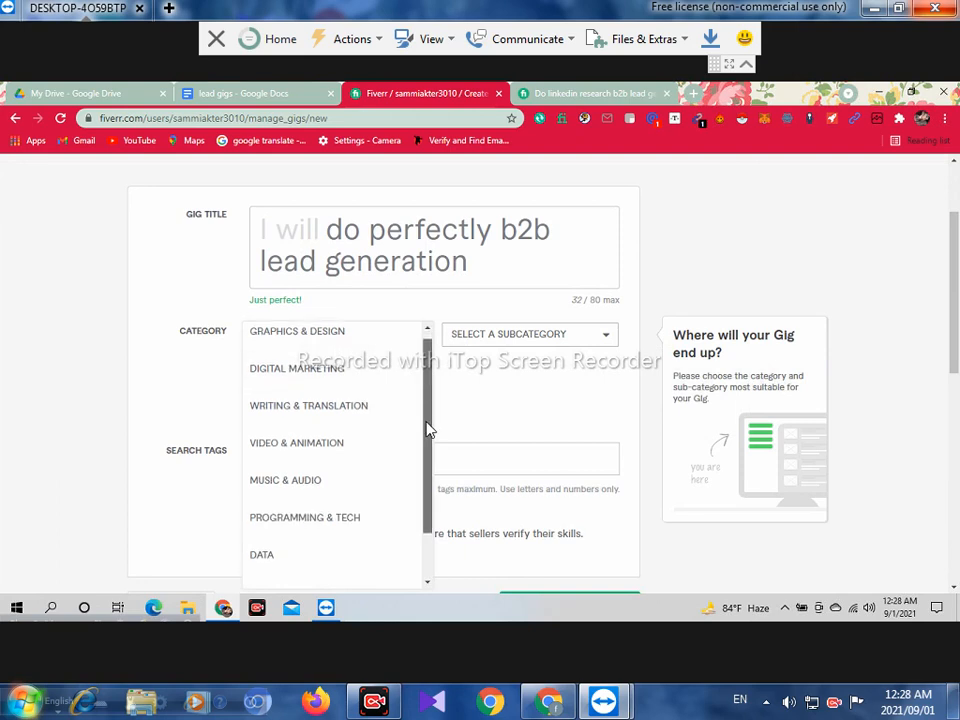
click(303, 367)
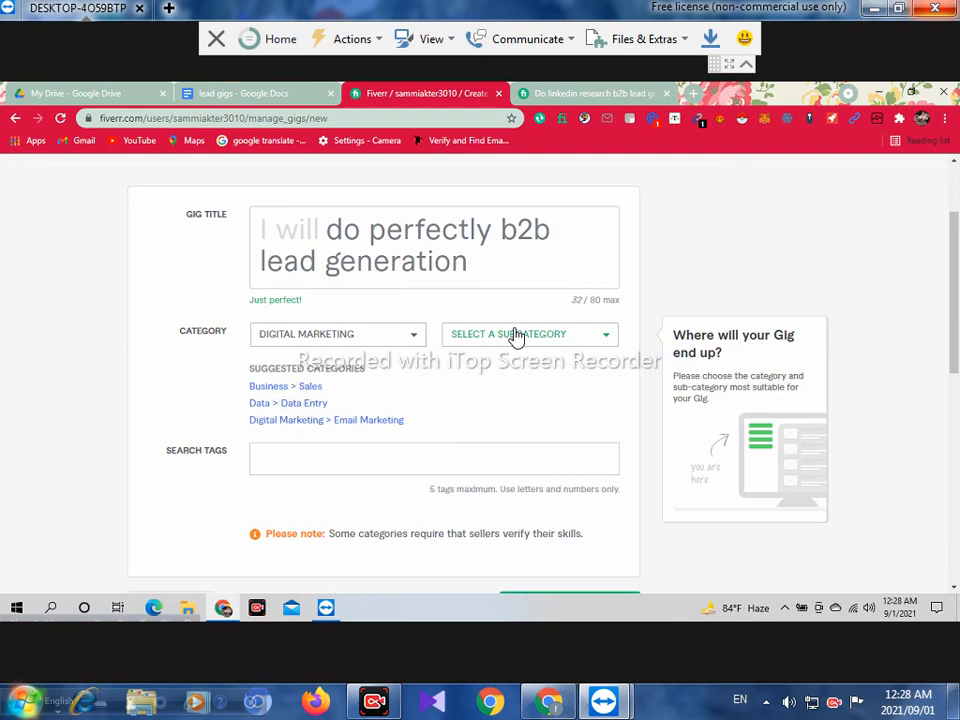
click(515, 338)
scroll(624, 406, down, 2)
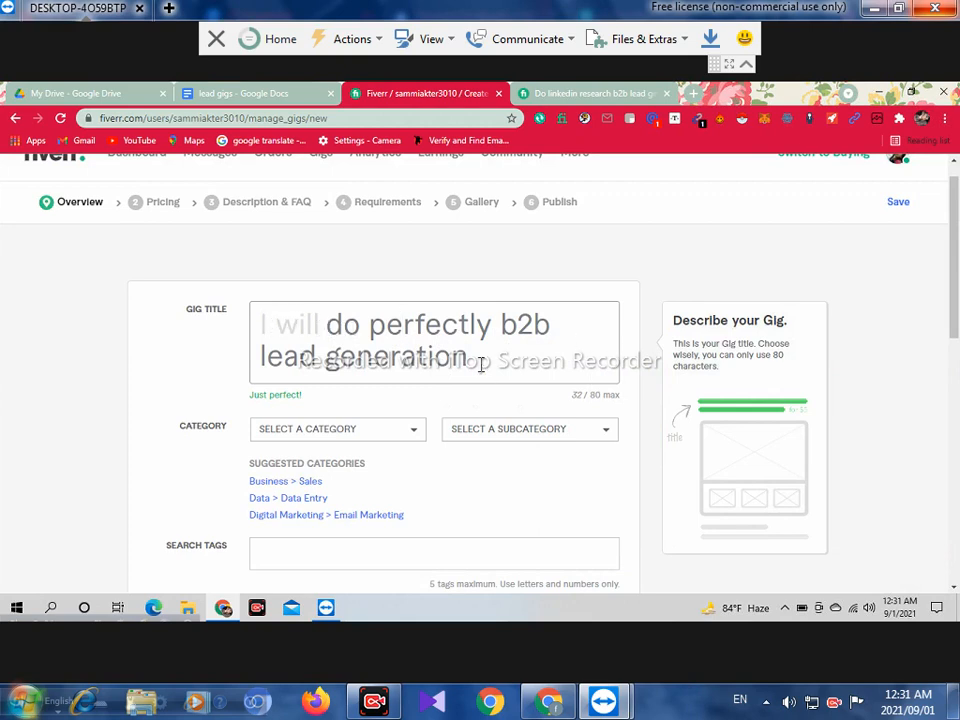
- Set the gig's category to Business and its subcategory to Sales
scroll(400, 300, down, 1)
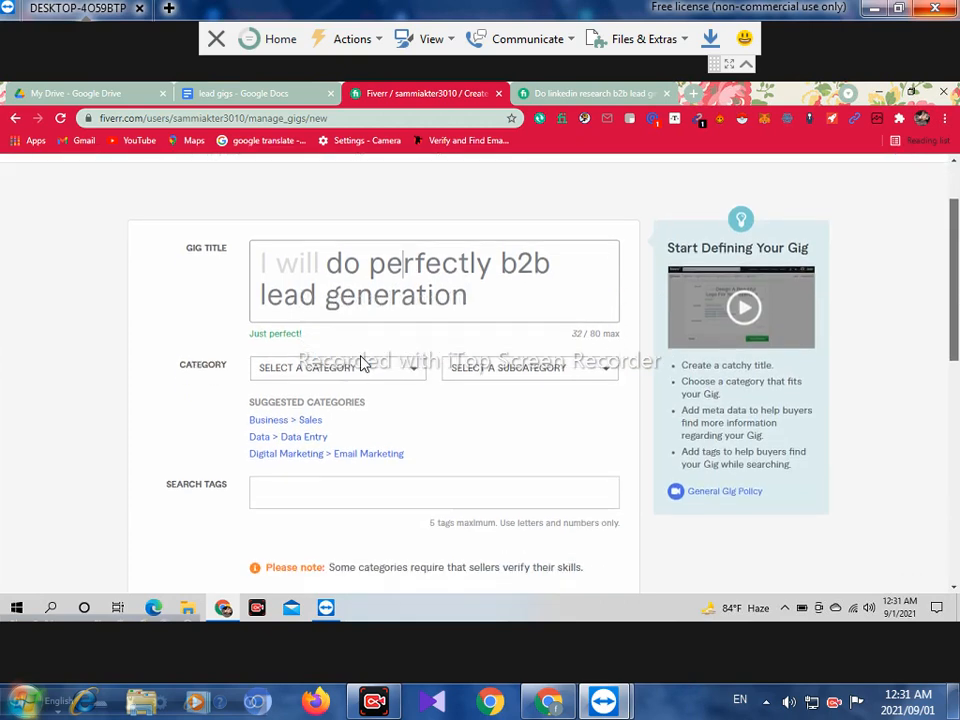
click(373, 370)
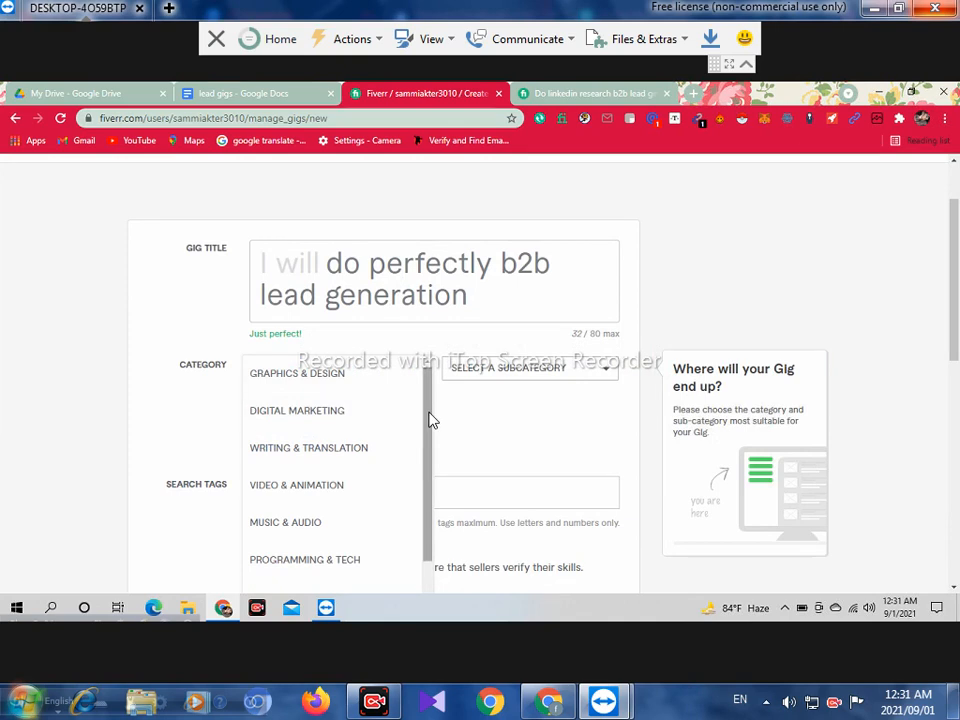
drag(427, 444, 435, 489)
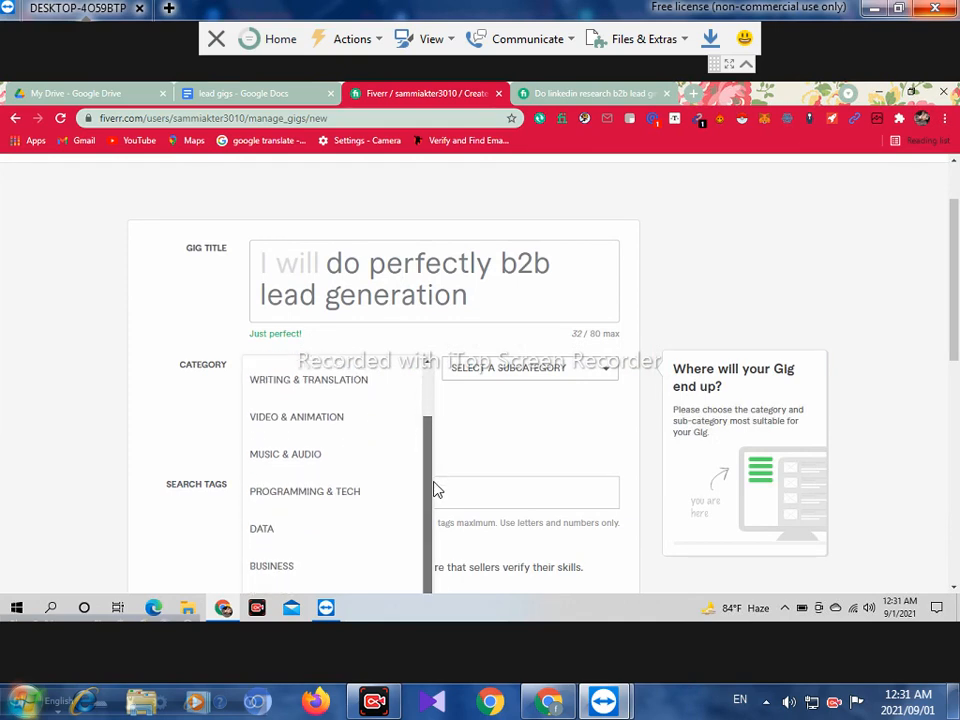
click(270, 566)
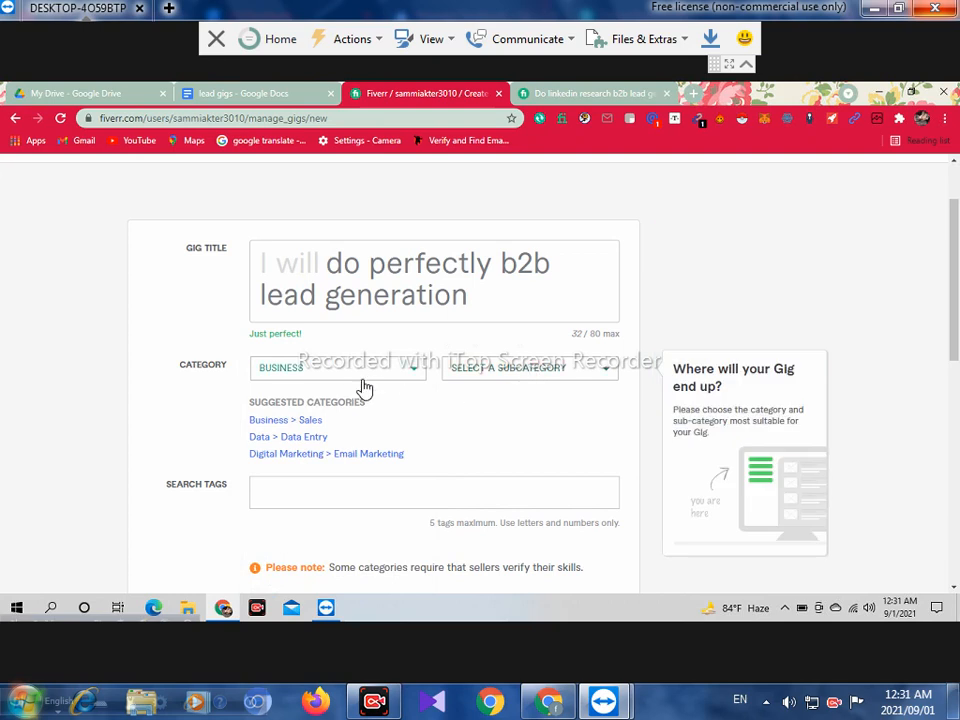
click(514, 376)
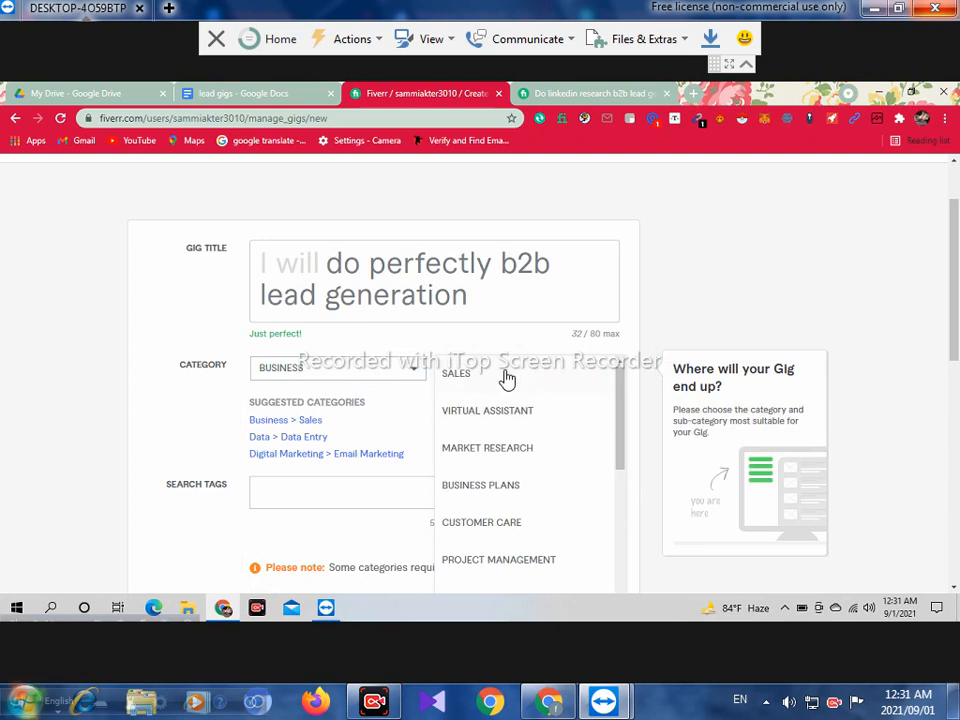
click(507, 378)
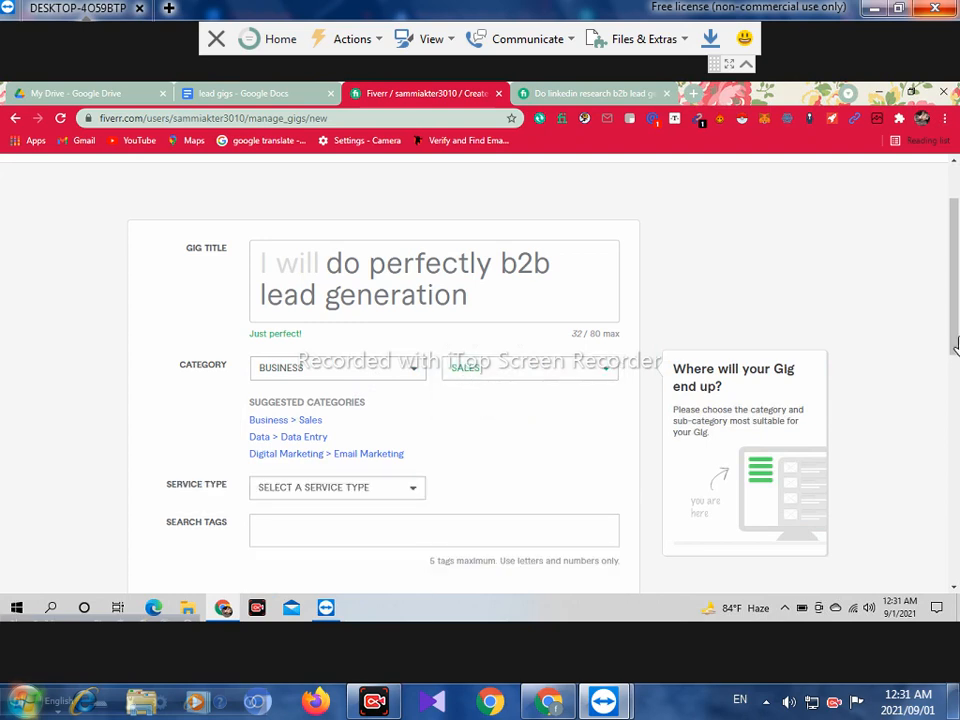
- Set the gig's service type to Lead Generation
scroll(955, 360, down, 1)
scroll(955, 360, down, 1)
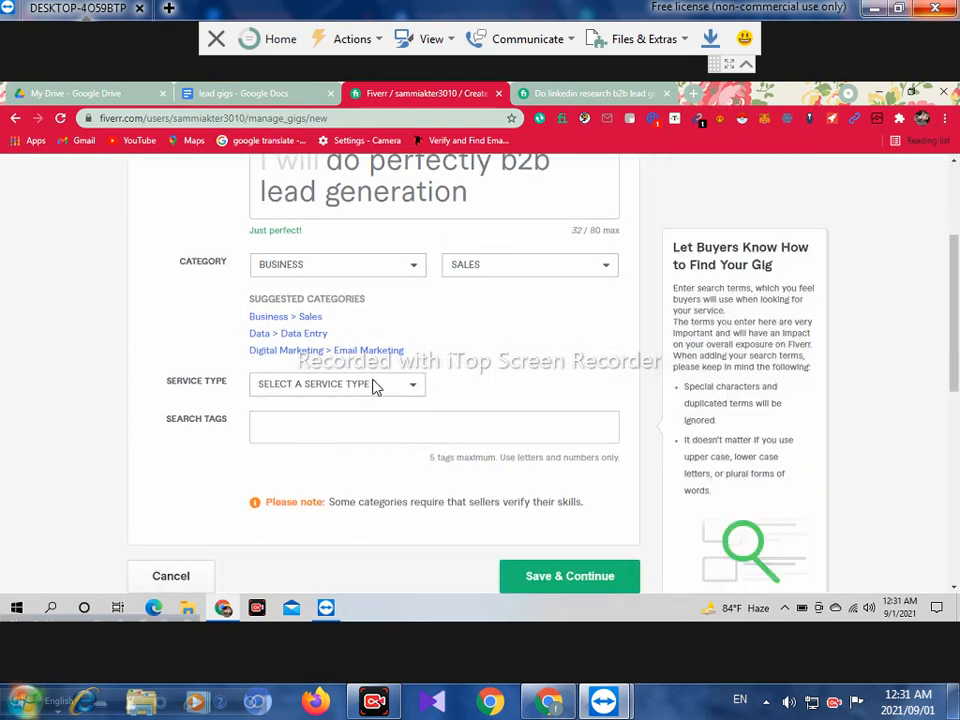
click(377, 387)
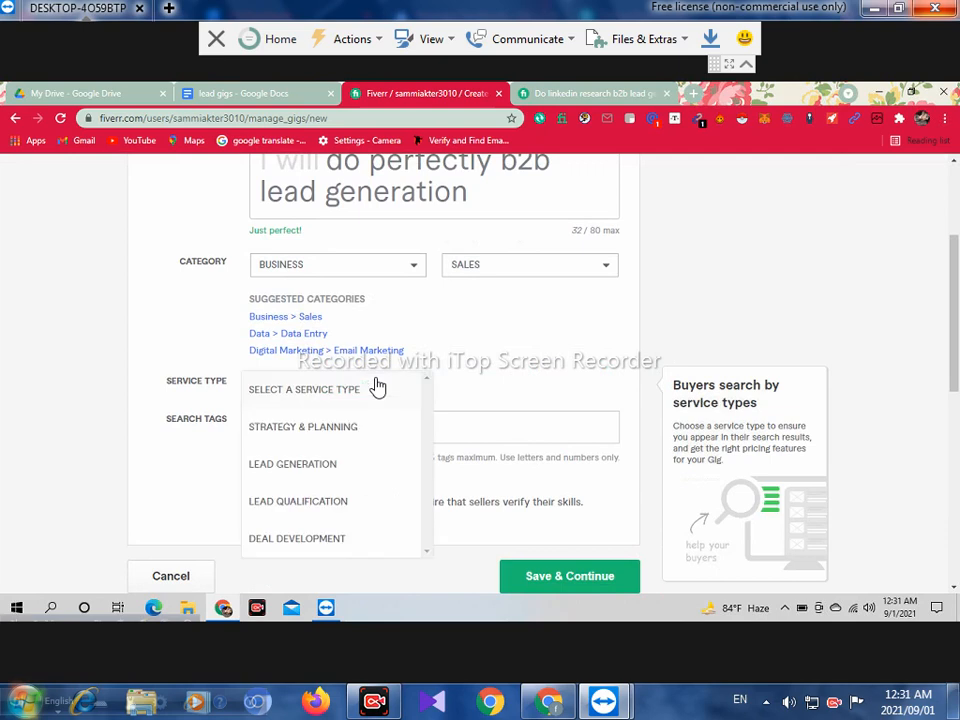
click(320, 472)
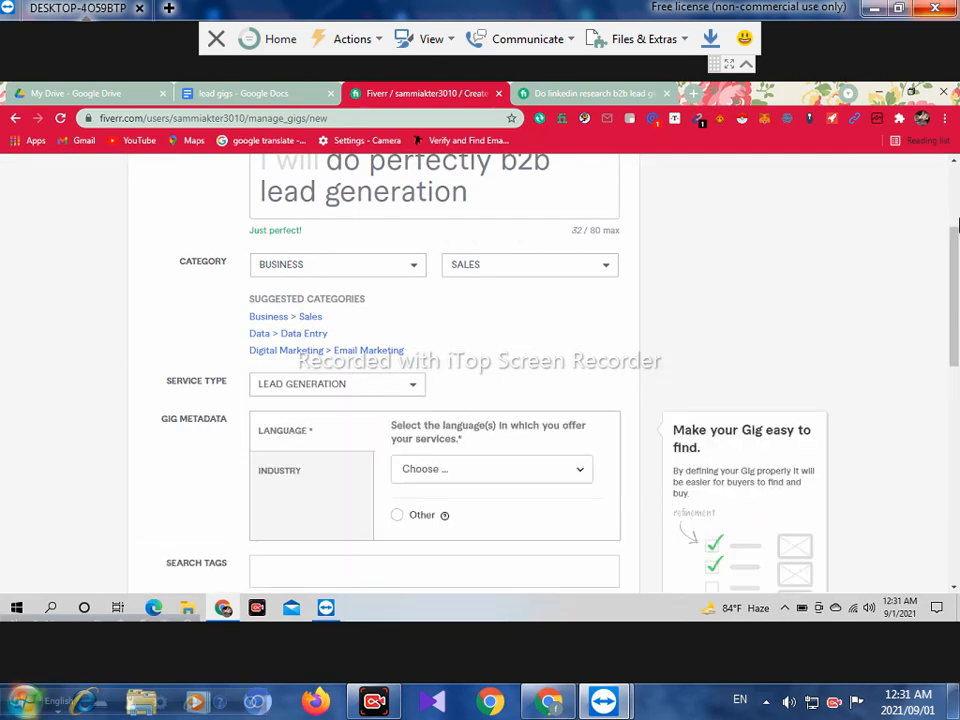
- Set the gig metadata's service language to English
scroll(955, 270, down, 1)
scroll(955, 270, down, 2)
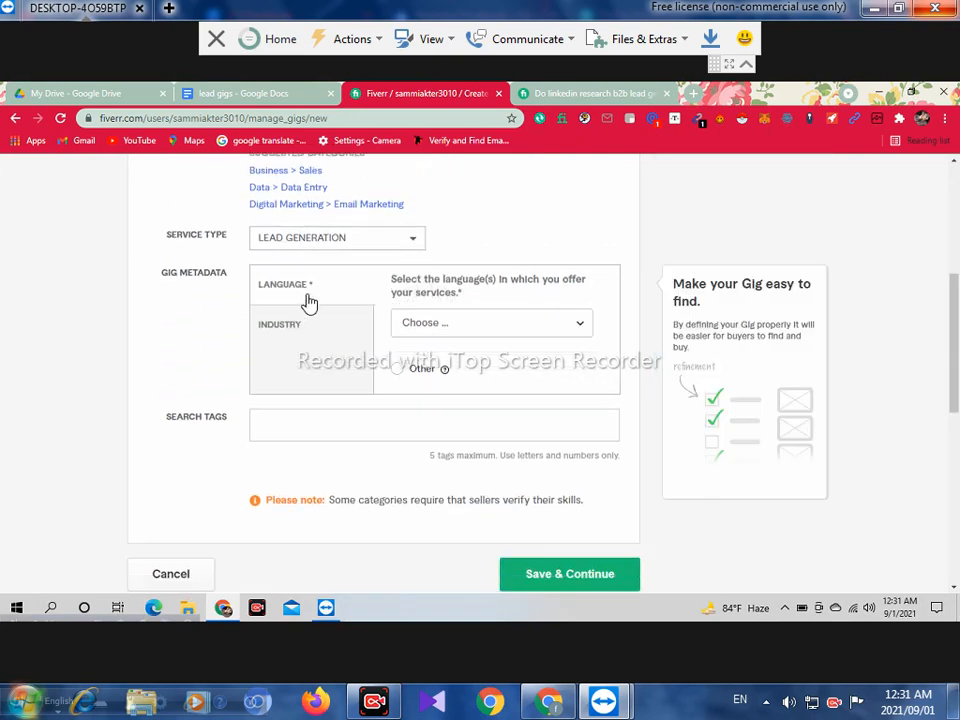
click(497, 325)
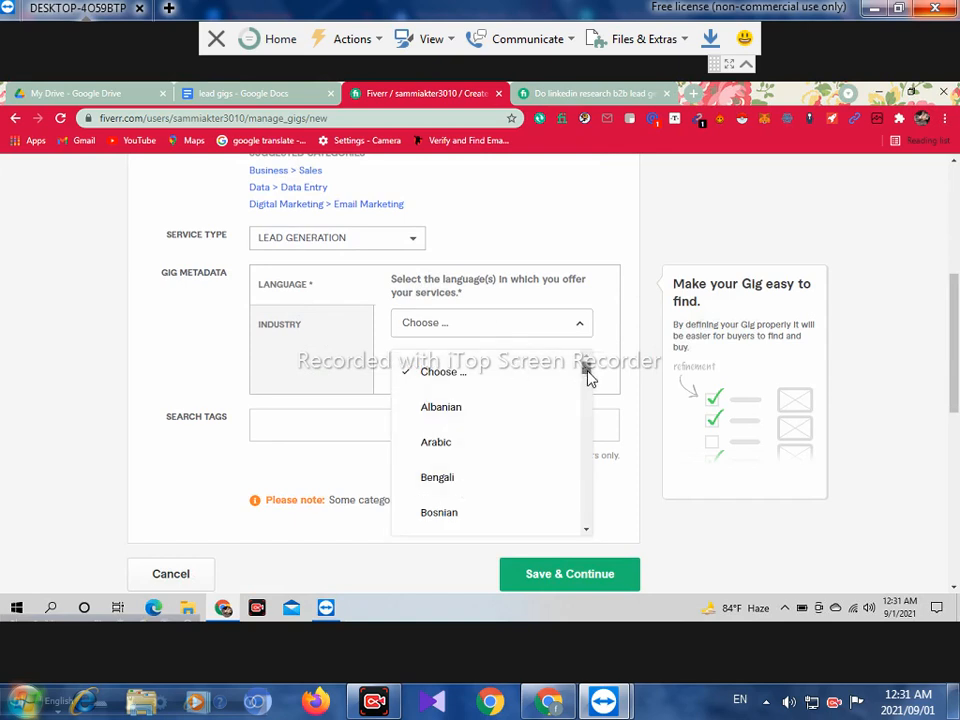
scroll(588, 376, down, 2)
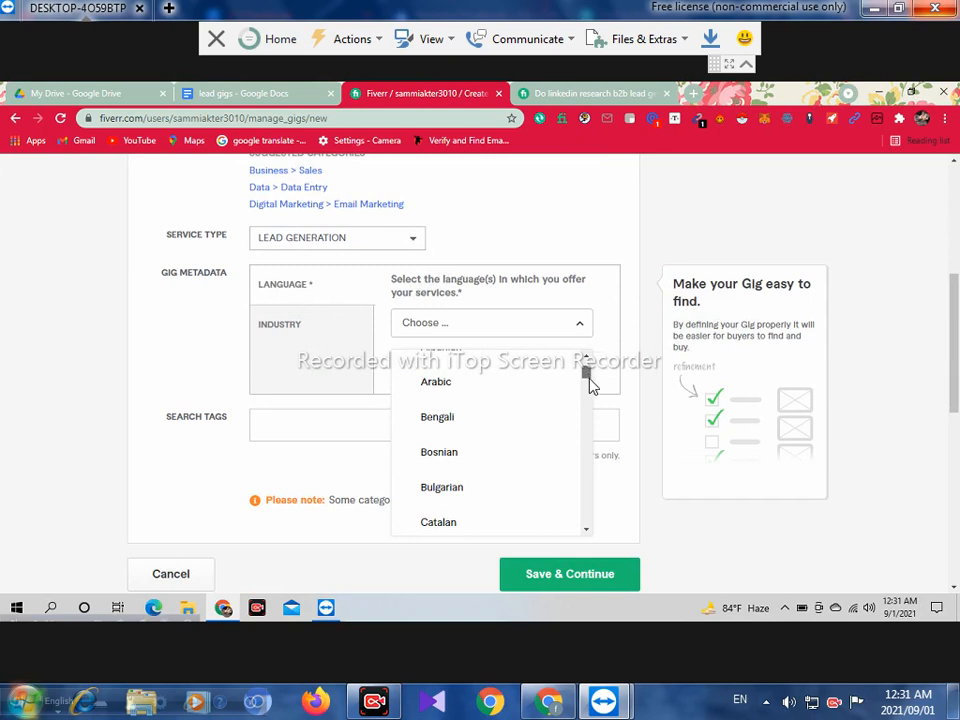
scroll(591, 386, down, 3)
scroll(594, 399, down, 5)
scroll(592, 400, down, 2)
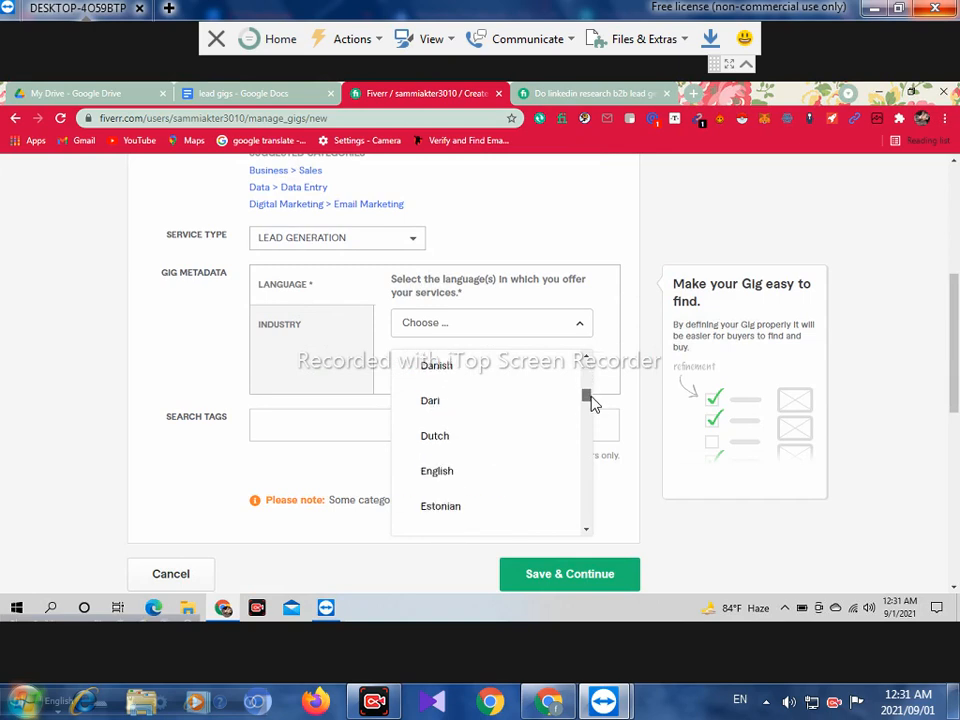
click(437, 462)
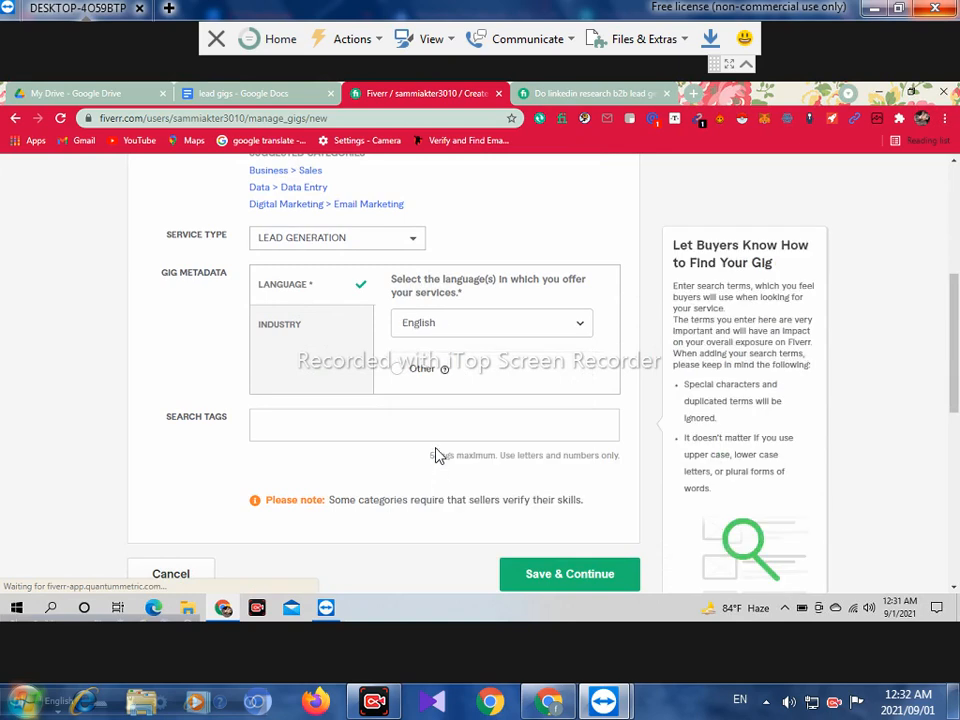
- Select Real Estate, Retail & Wholesale and Fashion & Apparel as the industries in the gig metadata
click(285, 326)
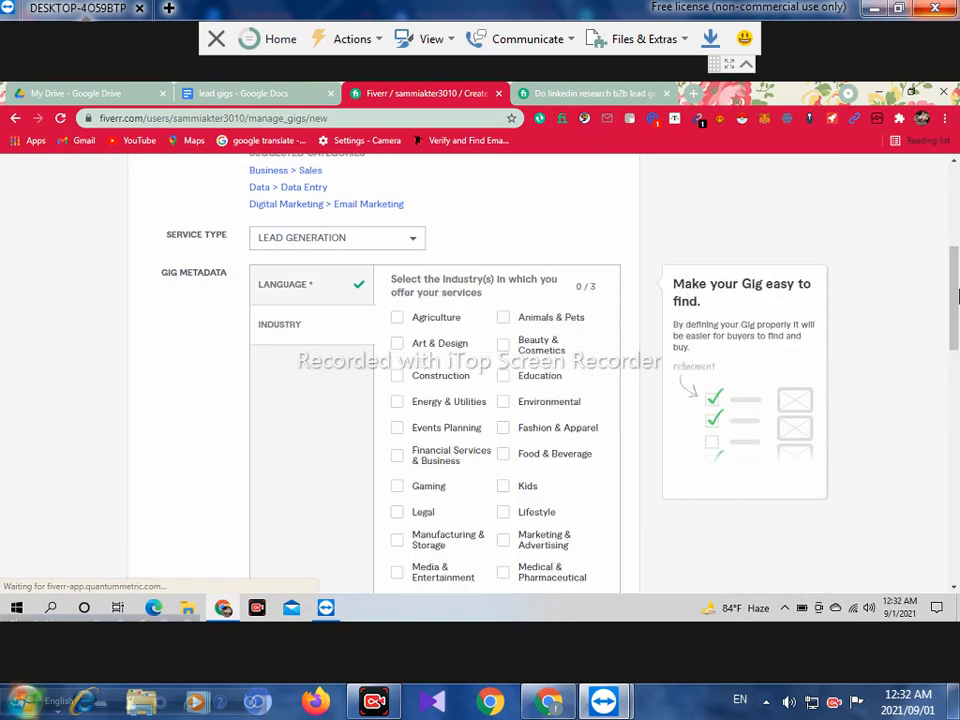
scroll(955, 325, down, 3)
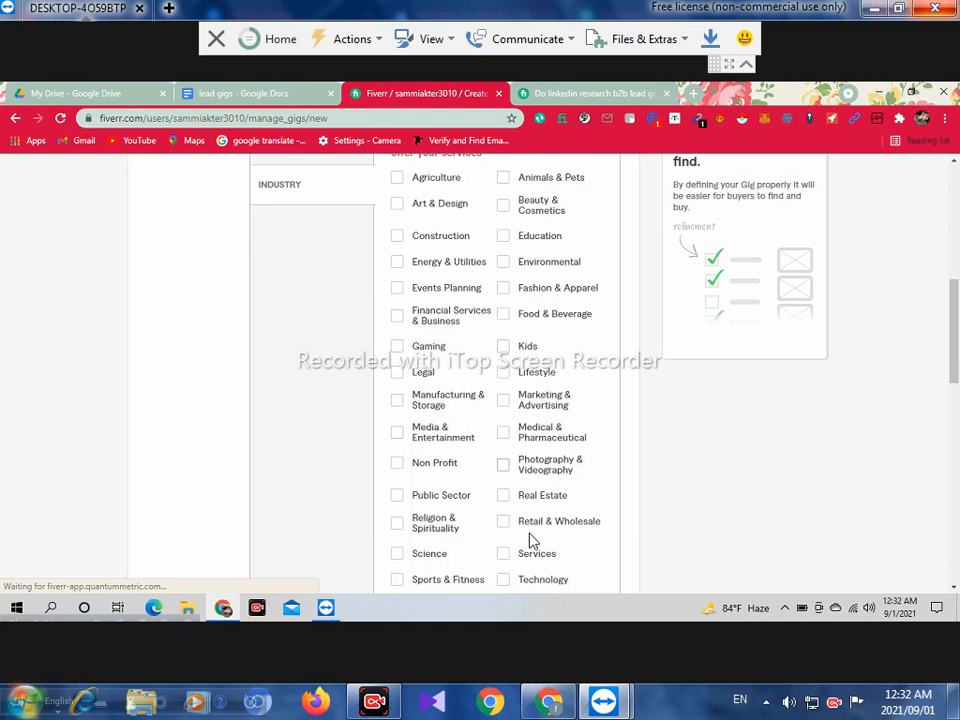
click(504, 496)
click(504, 523)
mouse_move(955, 290)
mouse_down()
mouse_move(955, 268)
mouse_move(957, 297)
mouse_up()
scroll(955, 268, up, 1)
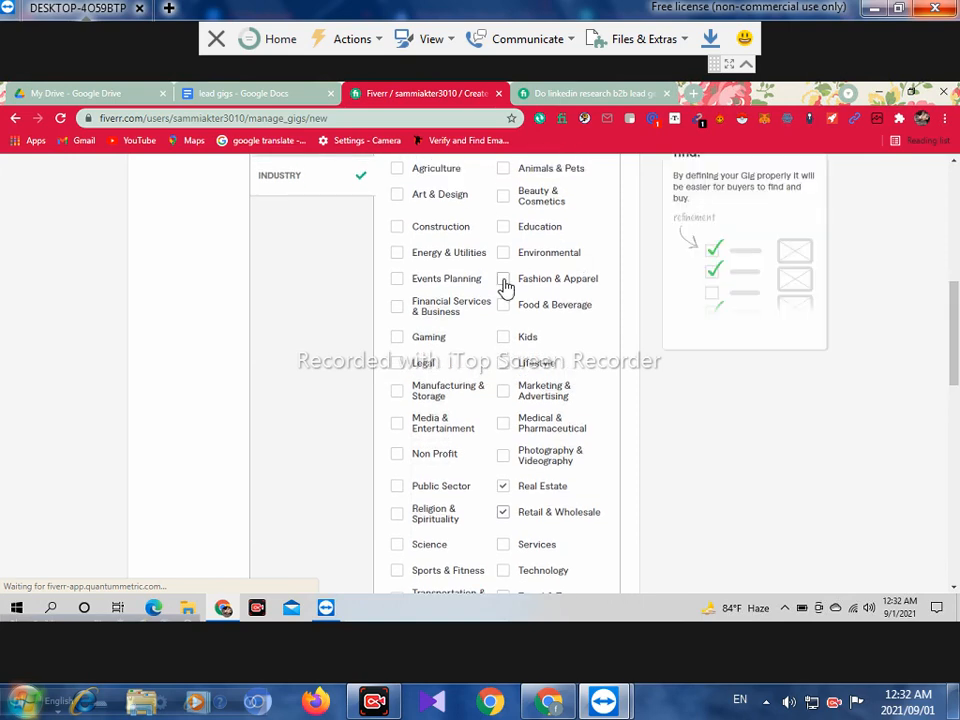
click(504, 281)
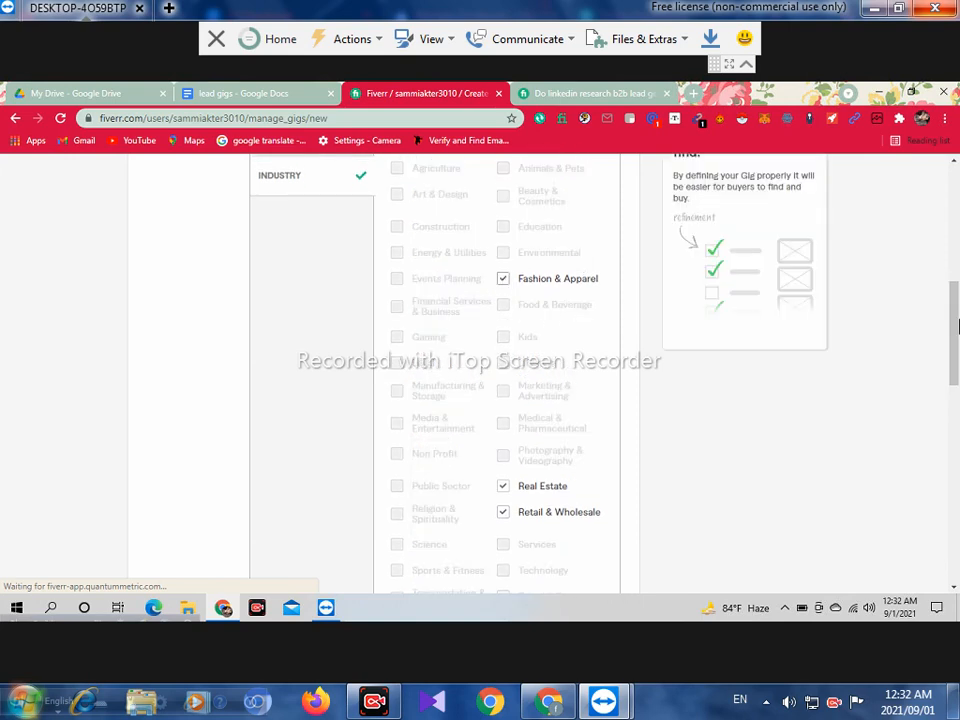
- Add "b2b" and "b2b lead generation" to the gig's search tags
drag(957, 306, 957, 413)
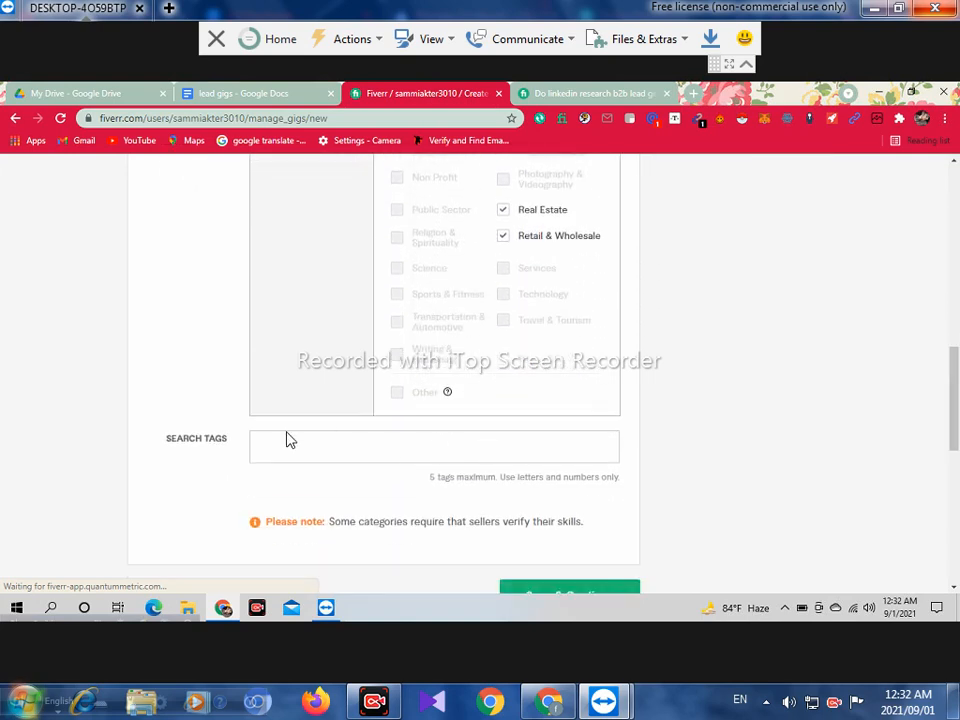
click(285, 441)
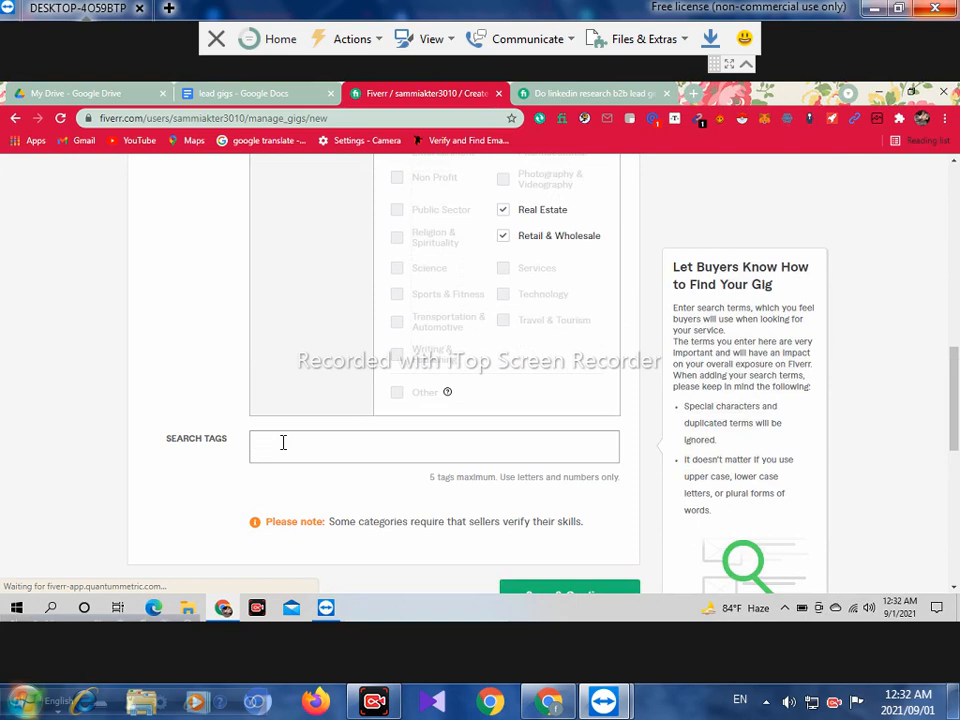
click(283, 442)
text(b2b)
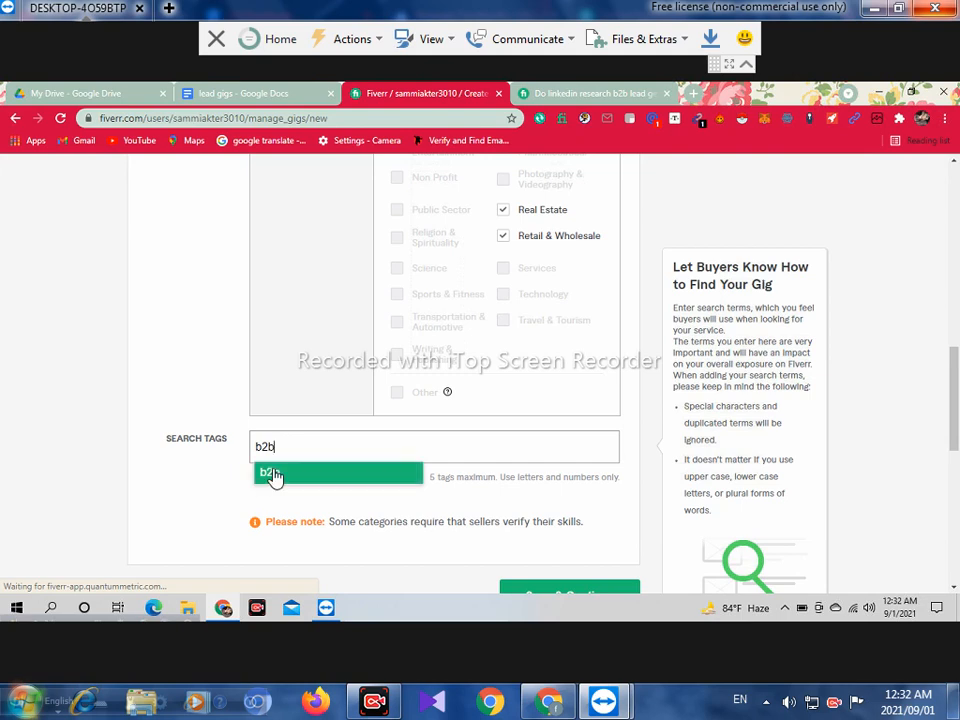
click(287, 471)
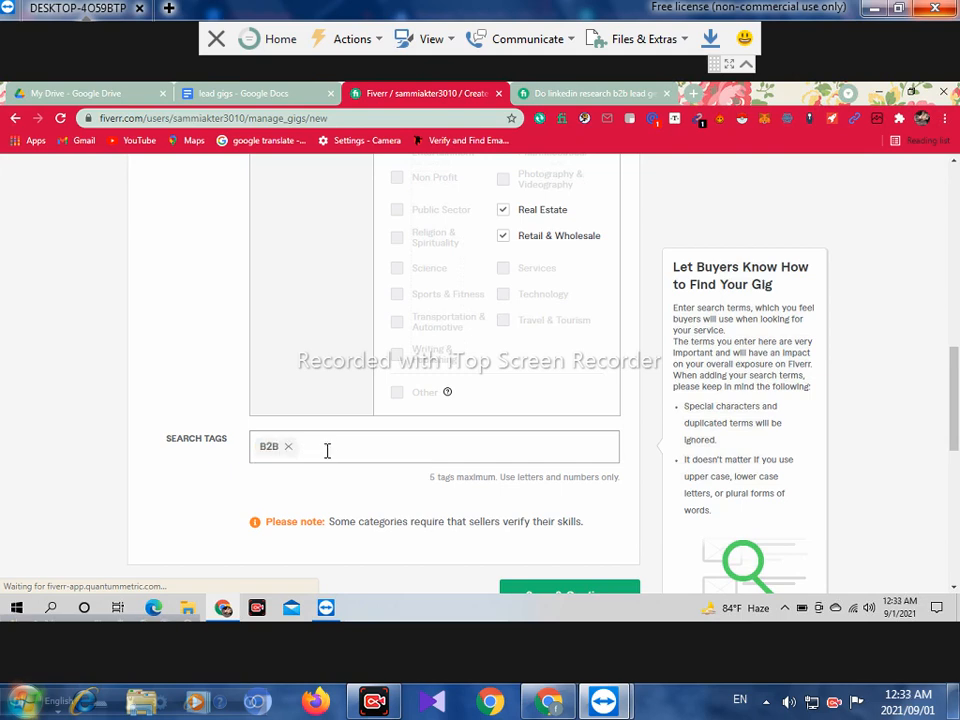
text(b2b)
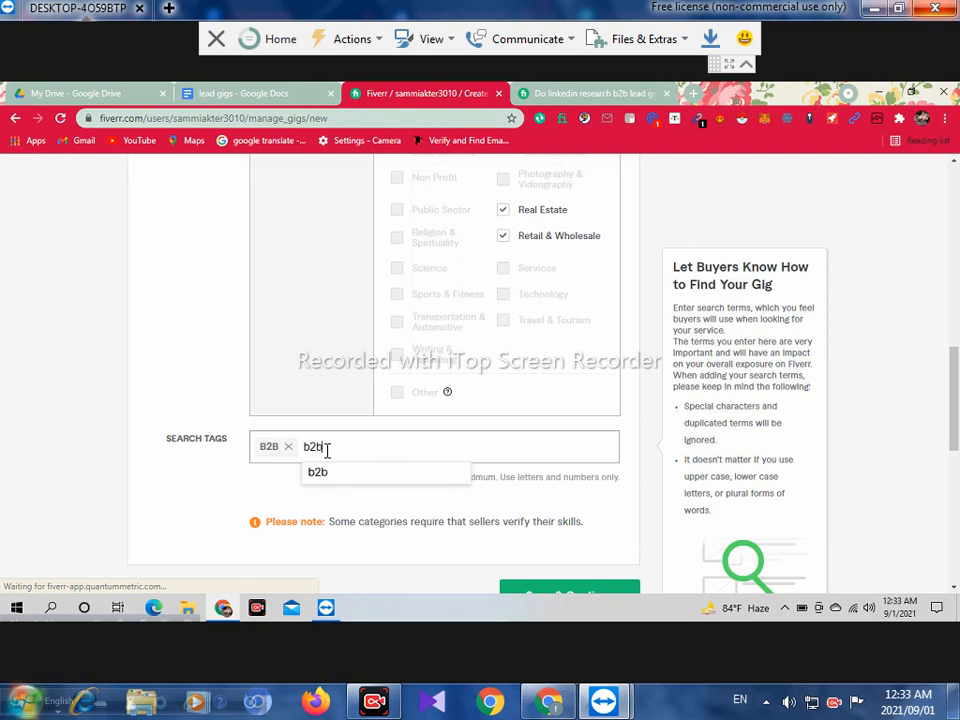
text( lead)
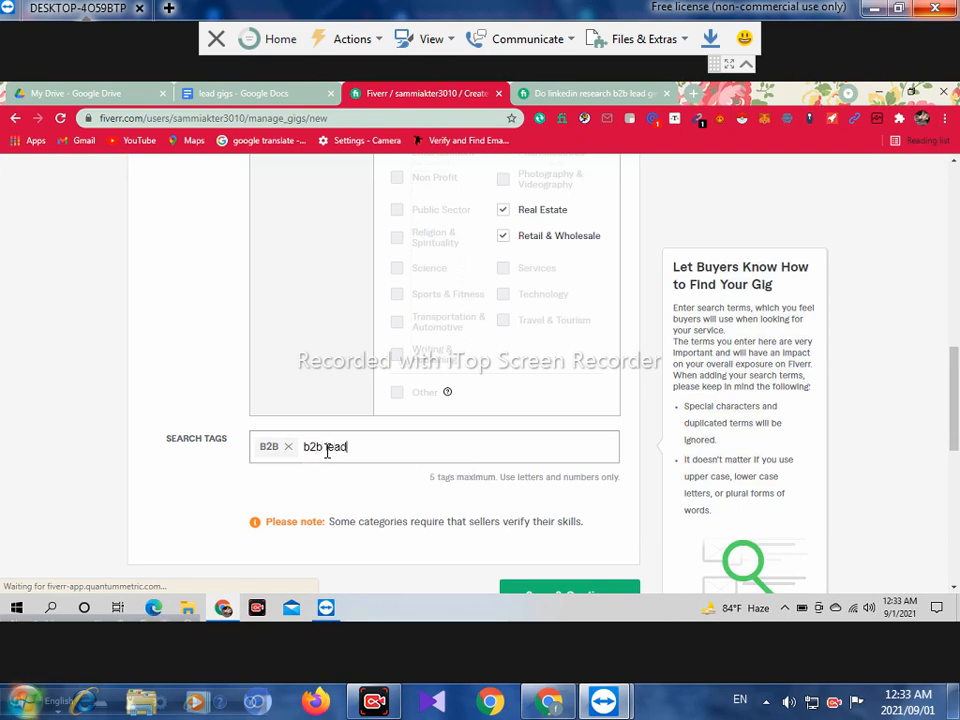
text( generation)
key(Return)
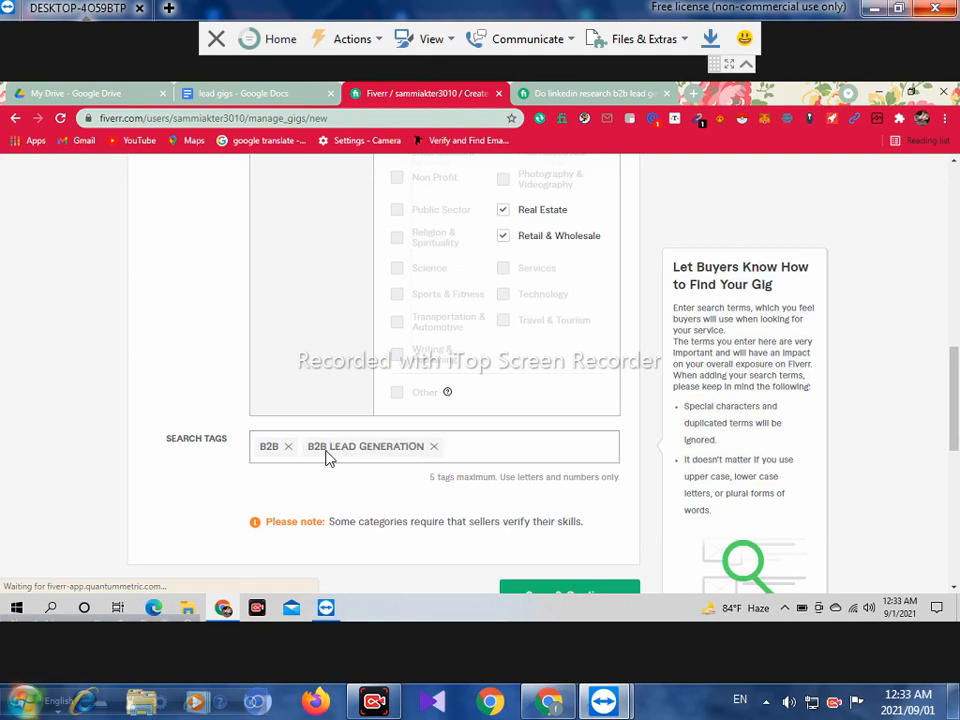
- Add "lead generation", "business leads" and "sales leads" to the gig's search tags
text(lead)
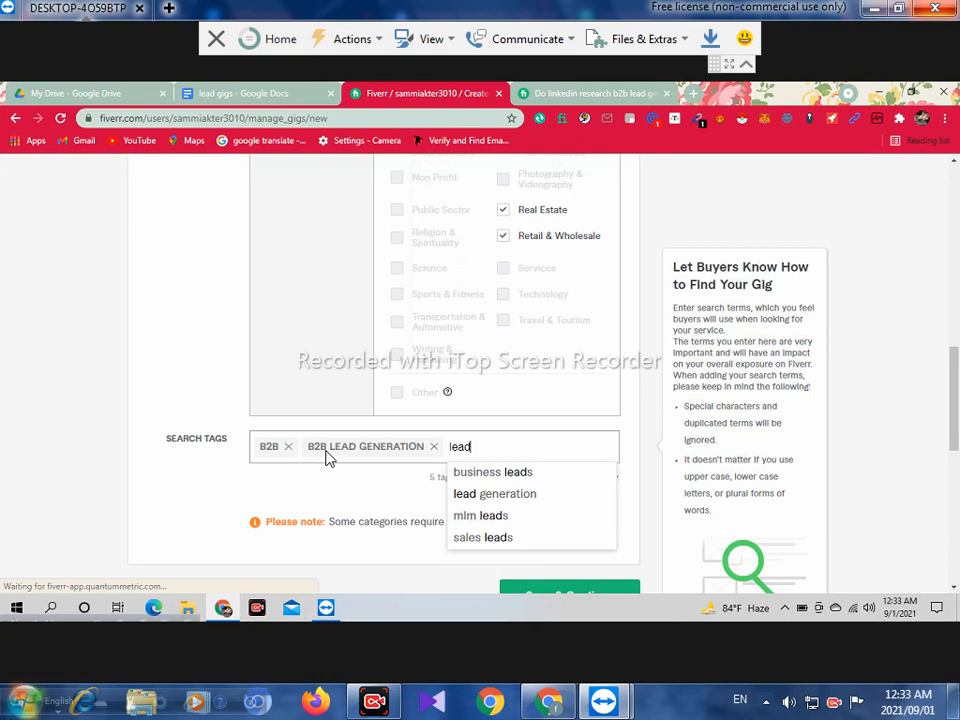
click(505, 490)
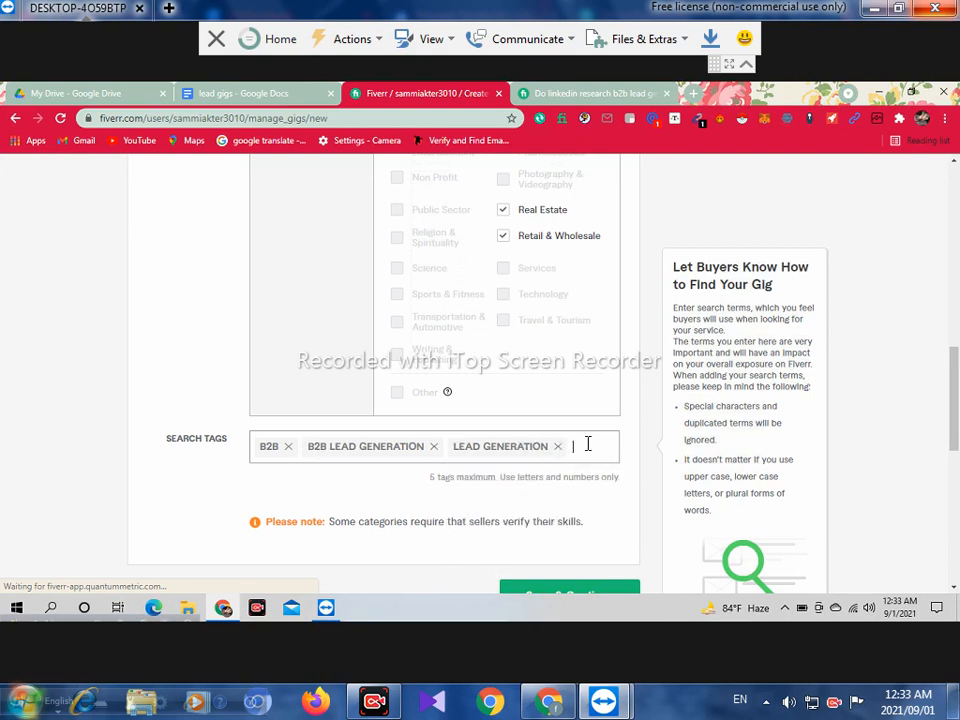
text(bu)
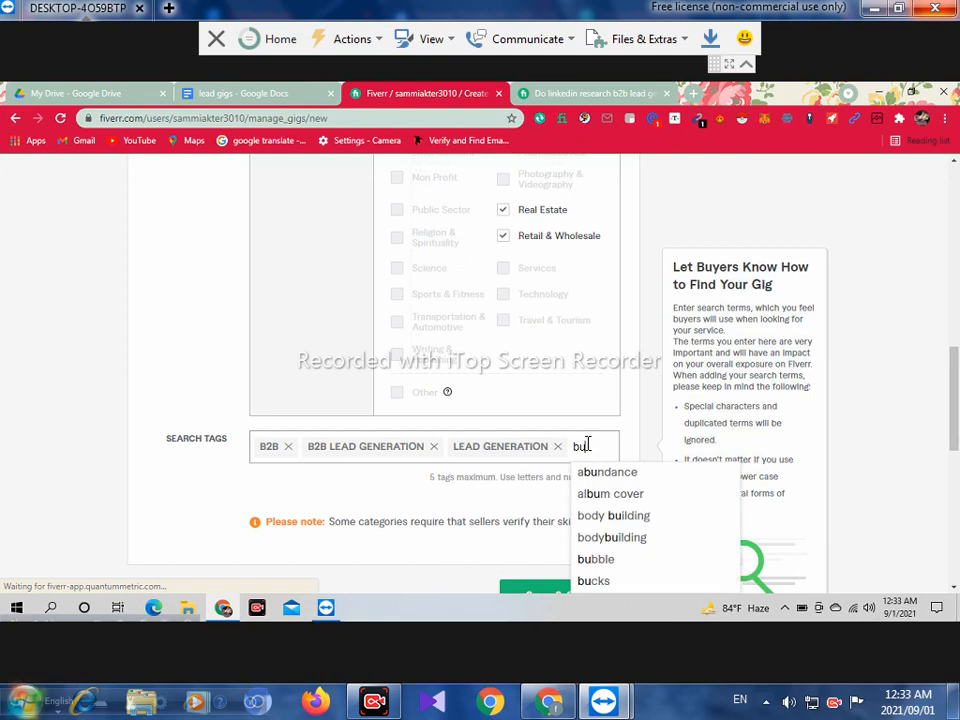
text(s)
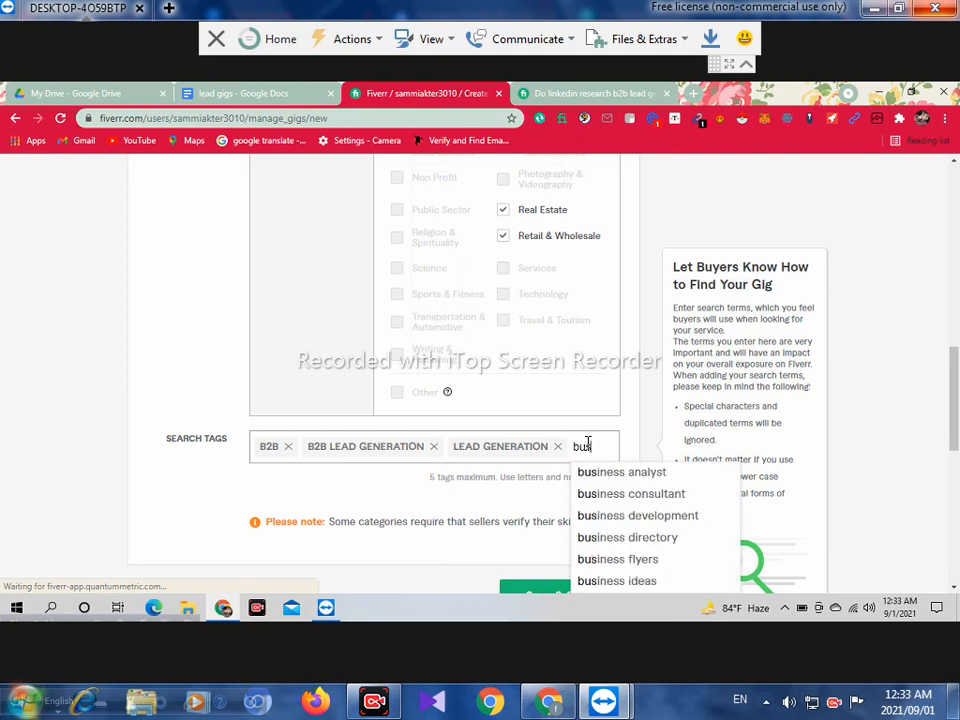
text(ine)
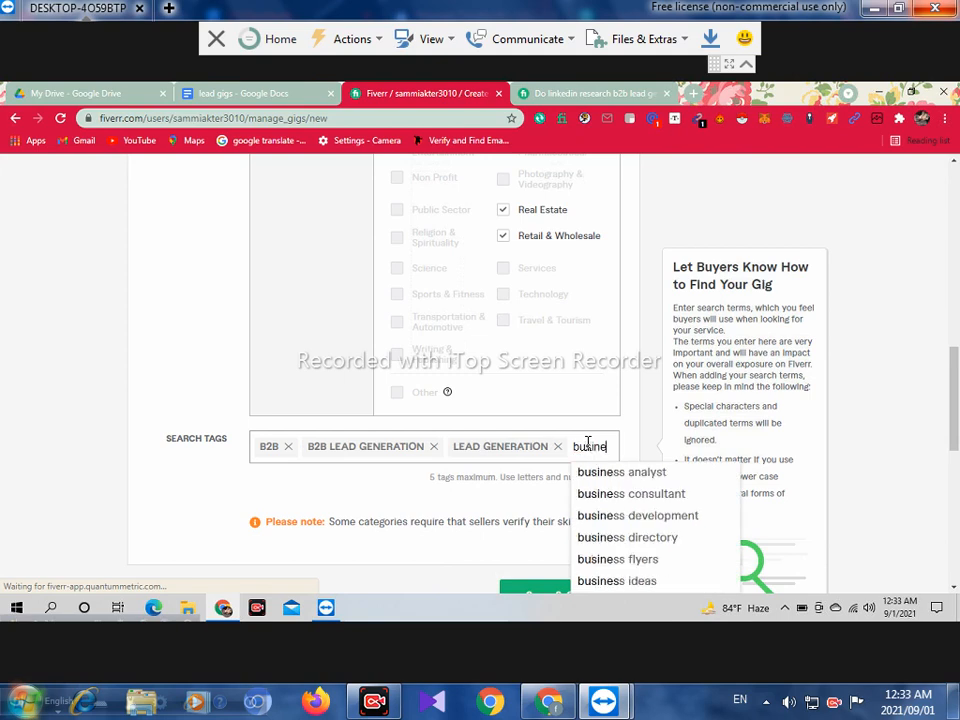
text(ss l)
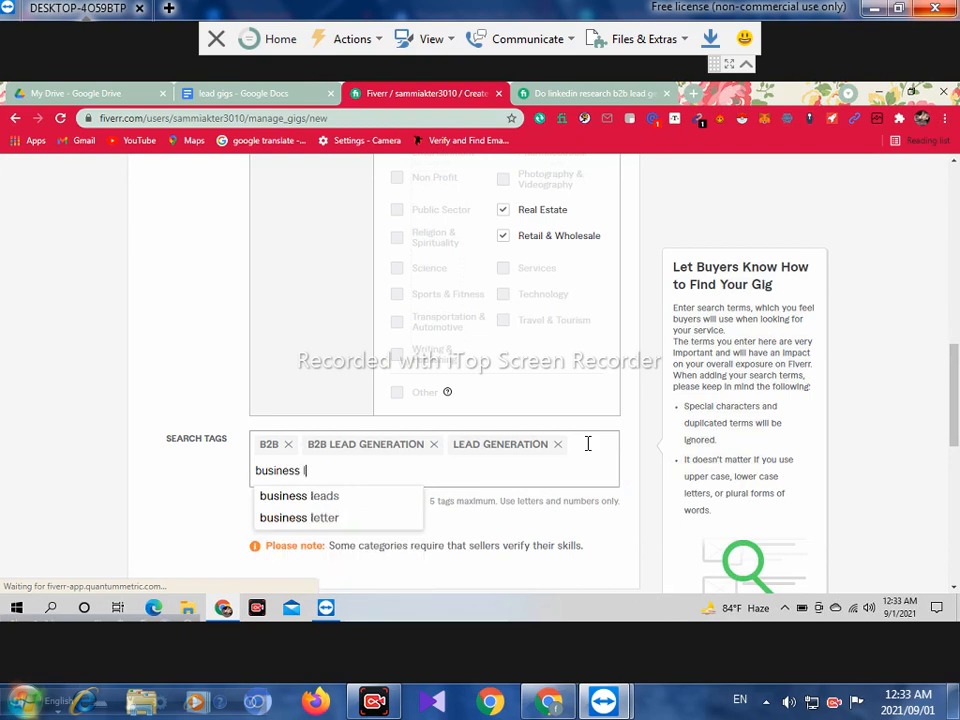
click(320, 497)
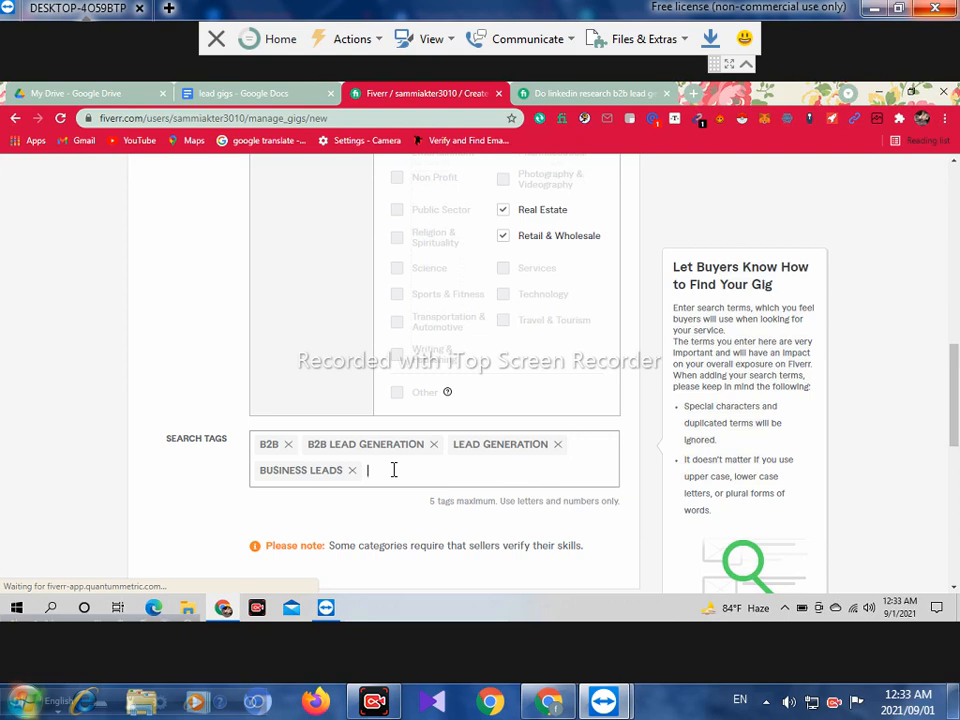
text(lead)
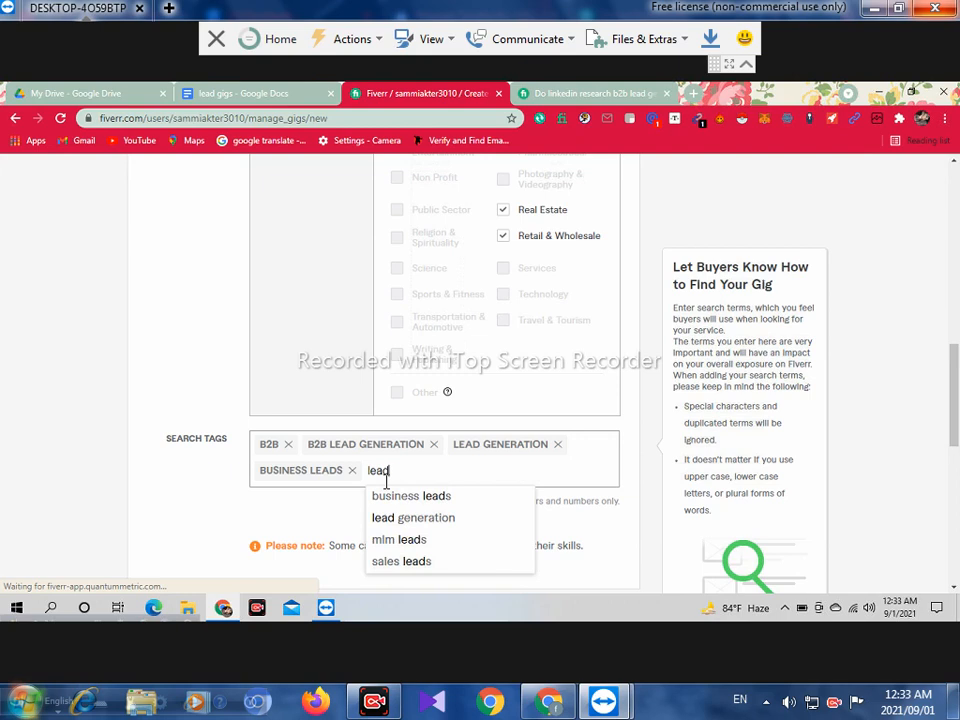
click(401, 564)
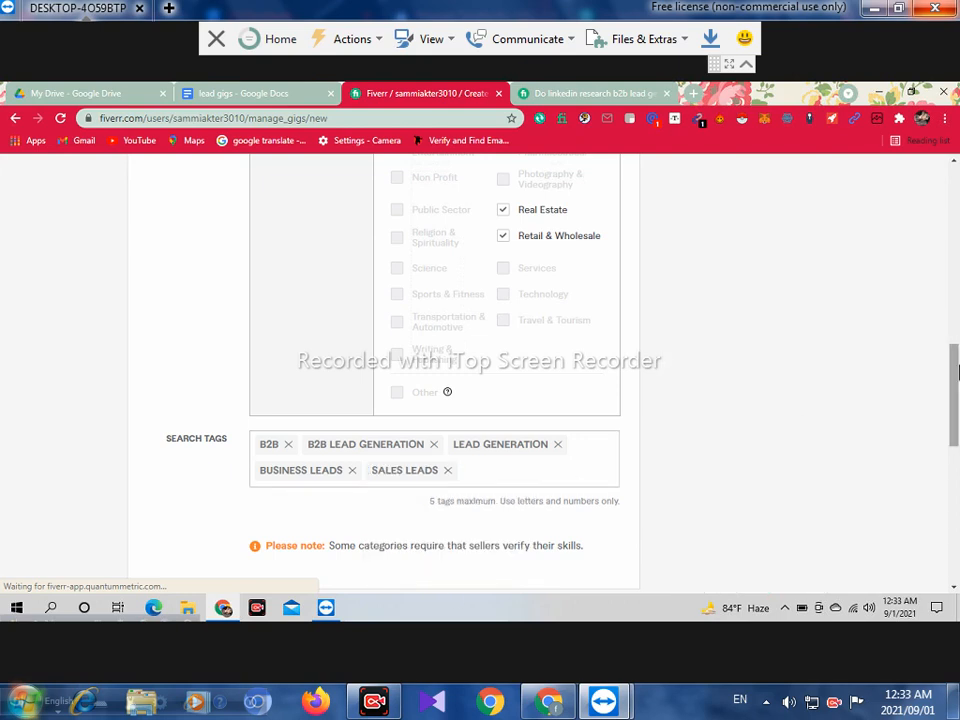
- Save the gig overview and enable the 3 Packages option in the pricing section, dismissing the packages introduction
scroll(956, 380, down, 2)
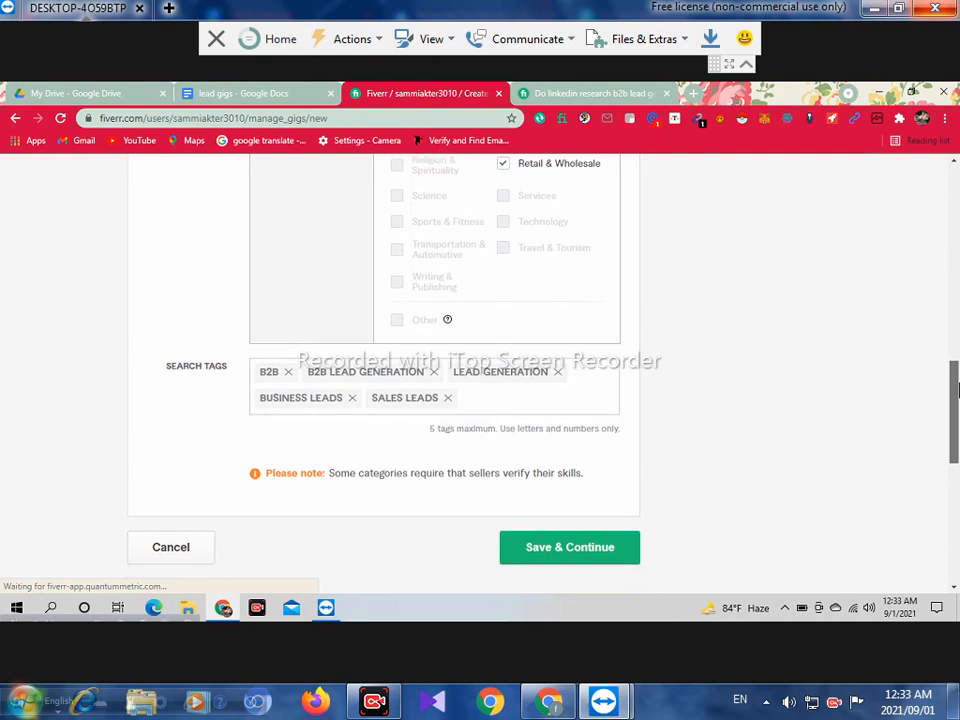
click(542, 545)
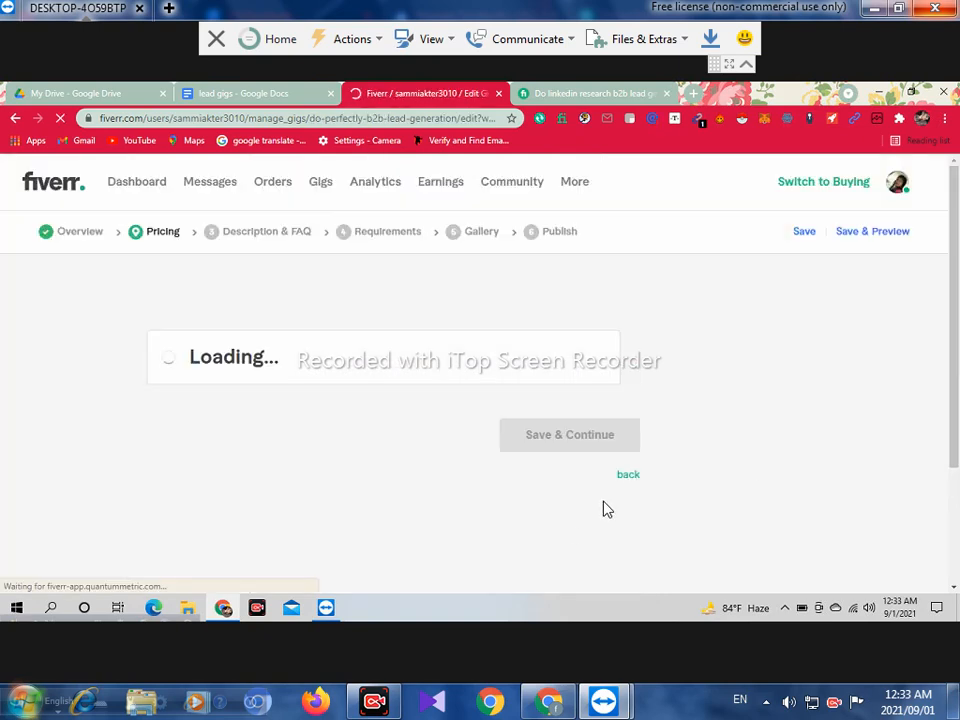
drag(957, 278, 957, 301)
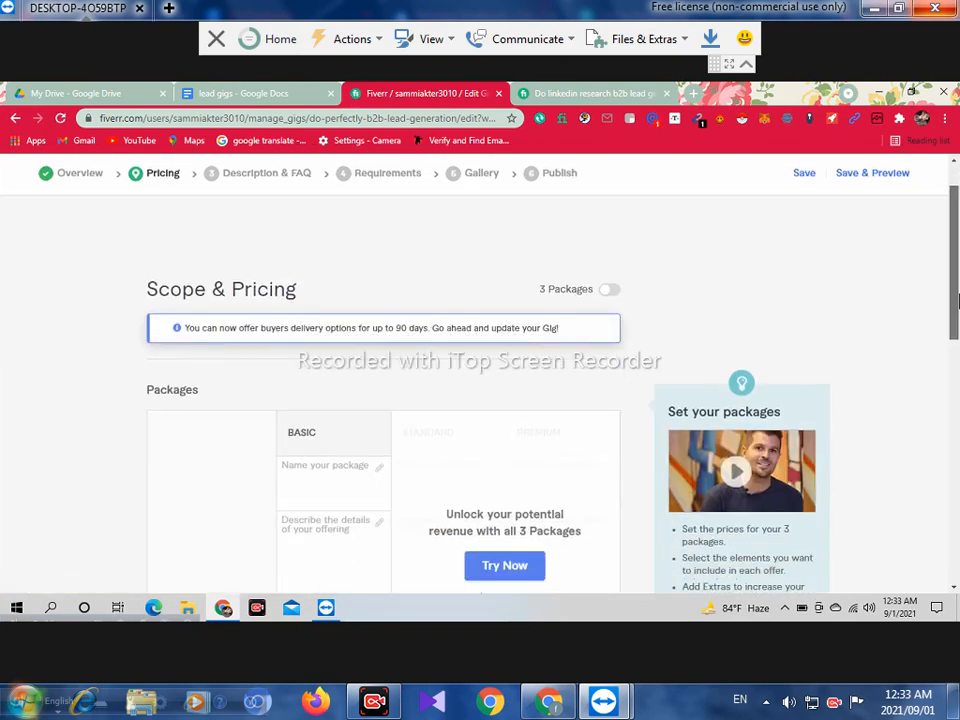
scroll(707, 376, down, 1)
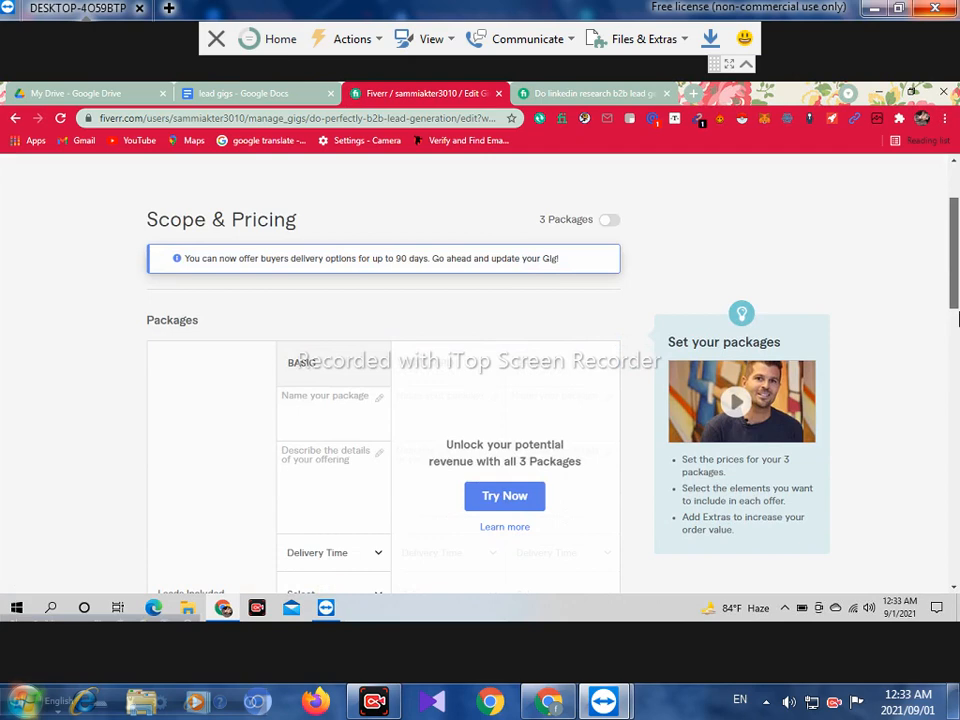
click(611, 224)
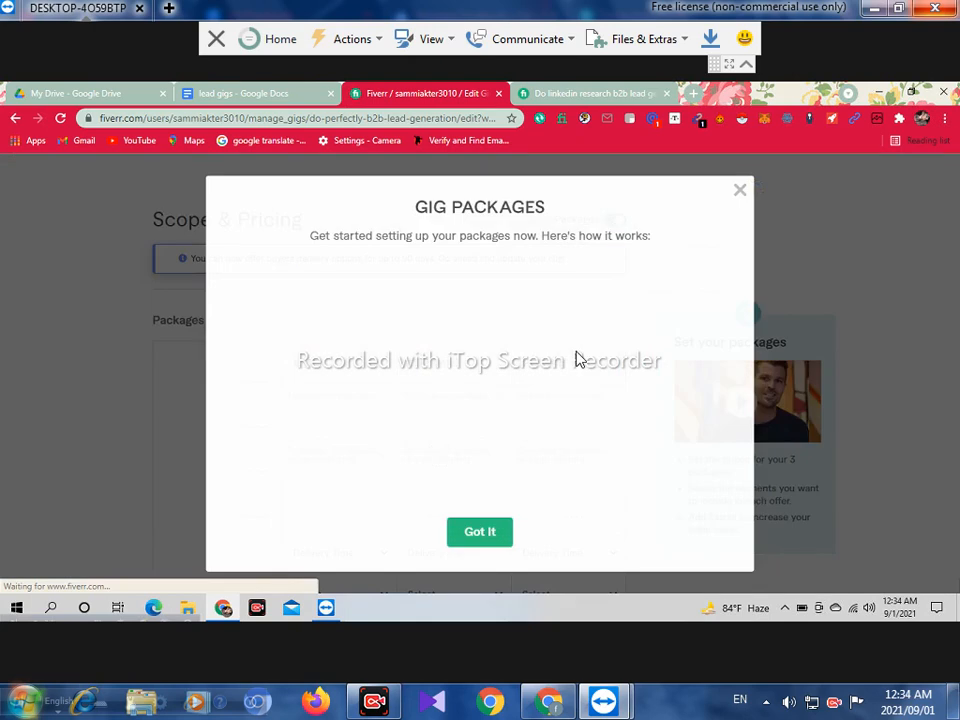
click(474, 542)
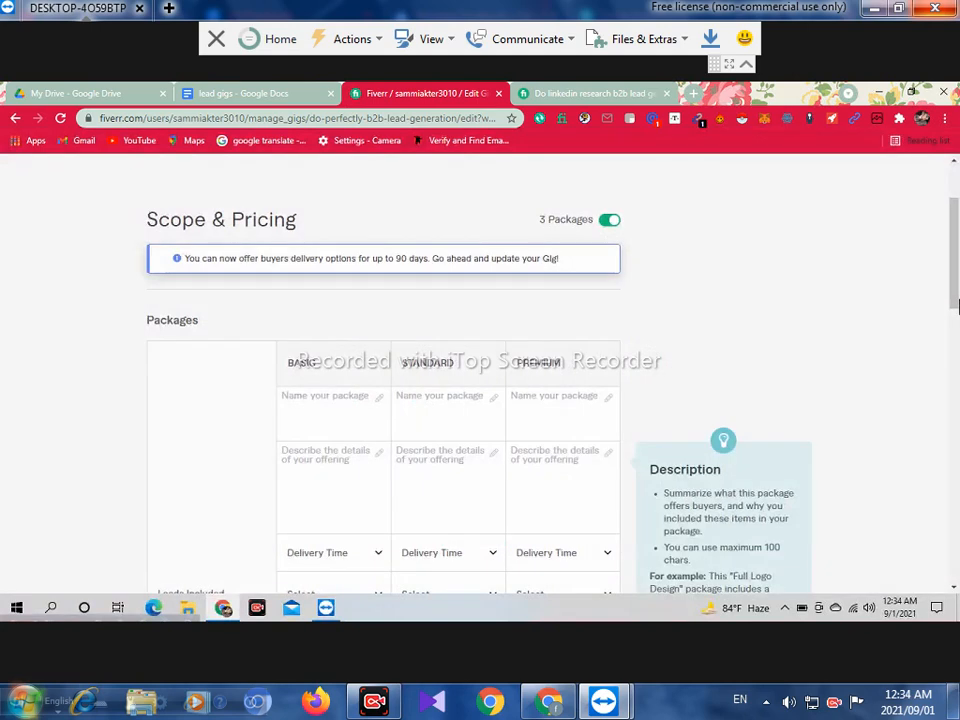
- Review the Basic package of the "I will do linkedin research b2b lead generation and data entry" gig as a reference for the package setup
drag(957, 284, 955, 320)
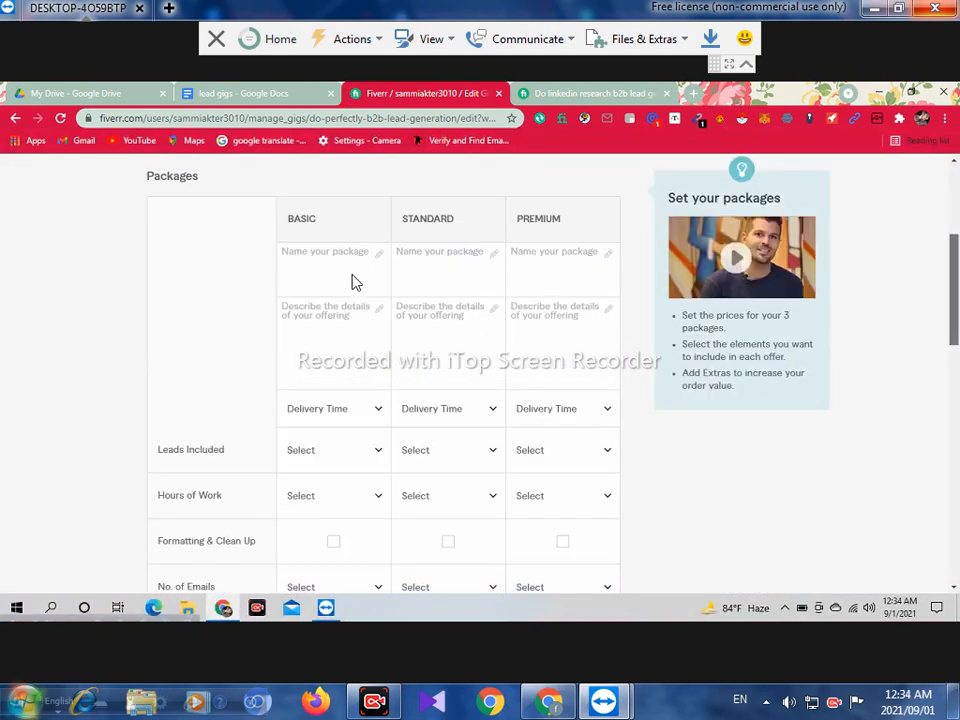
click(305, 258)
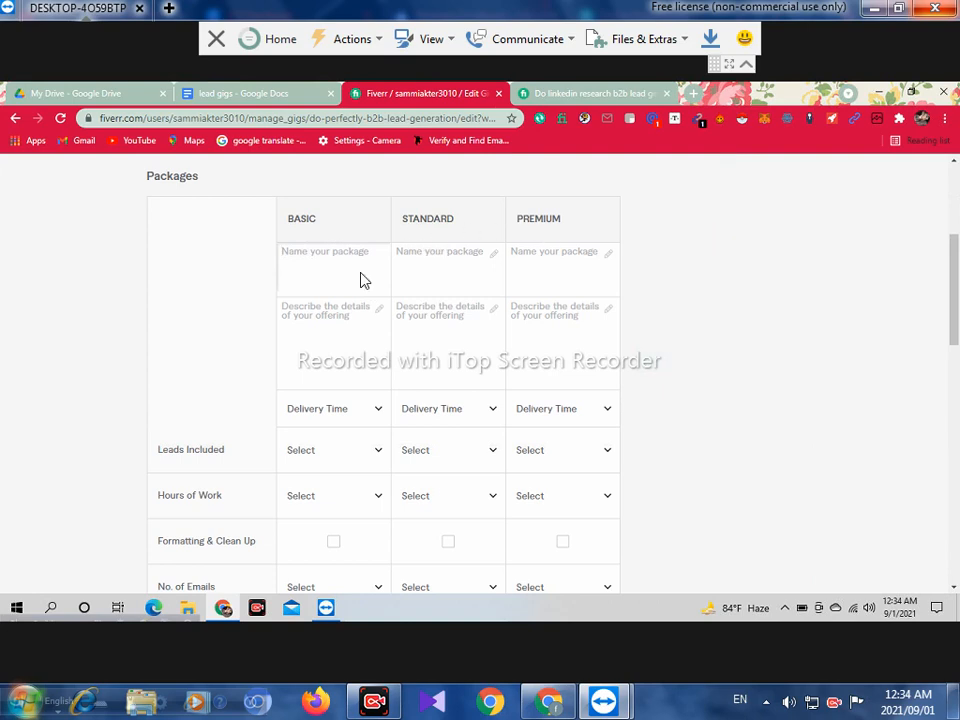
mouse_move(325, 267)
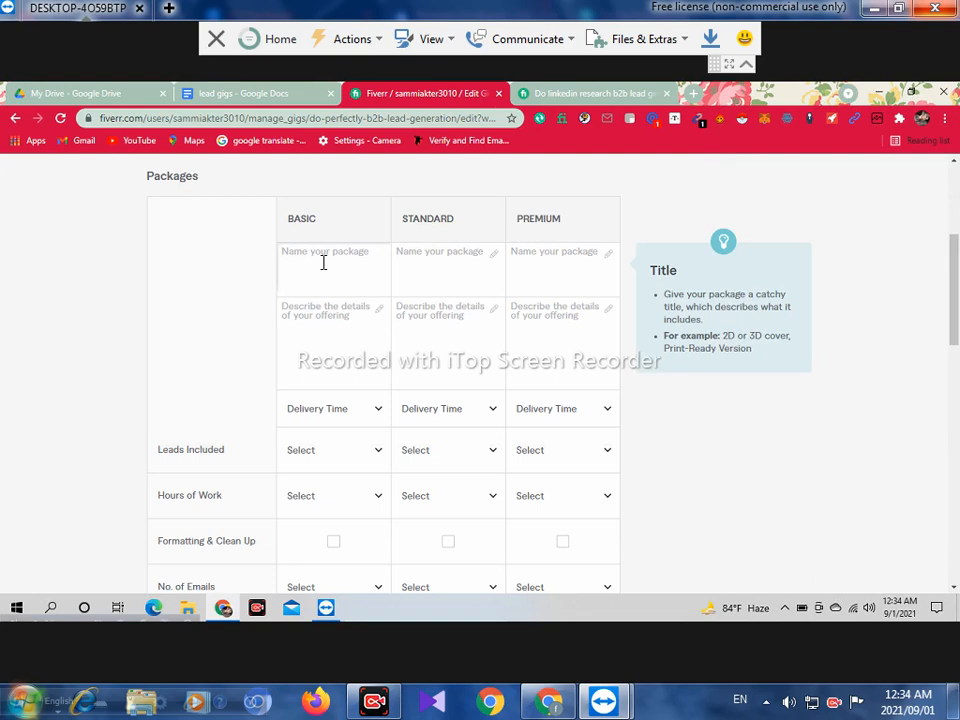
click(547, 100)
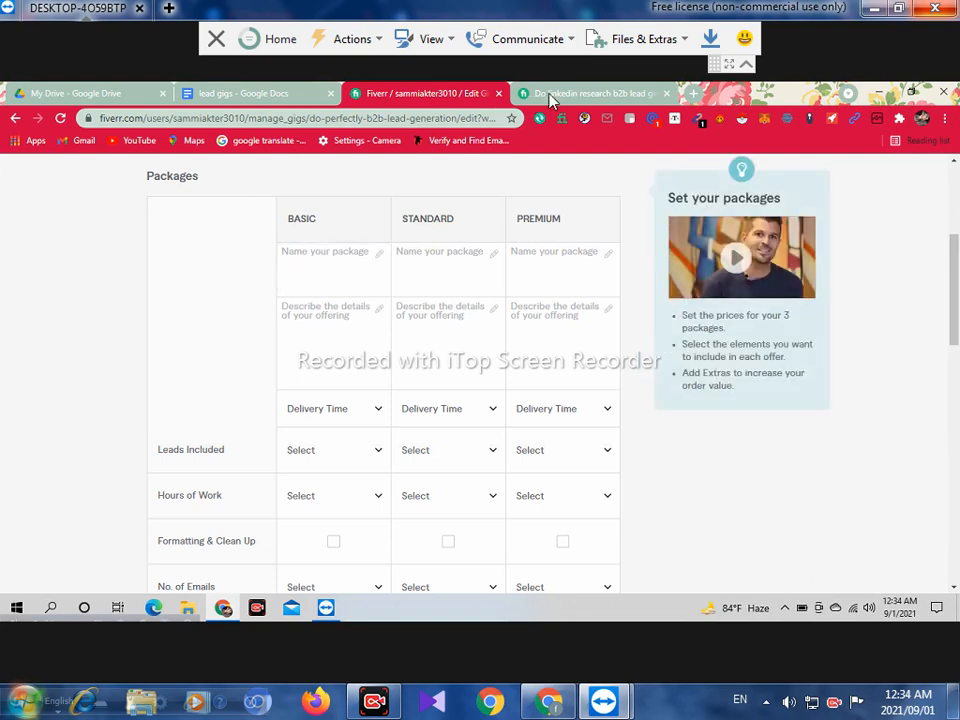
click(547, 93)
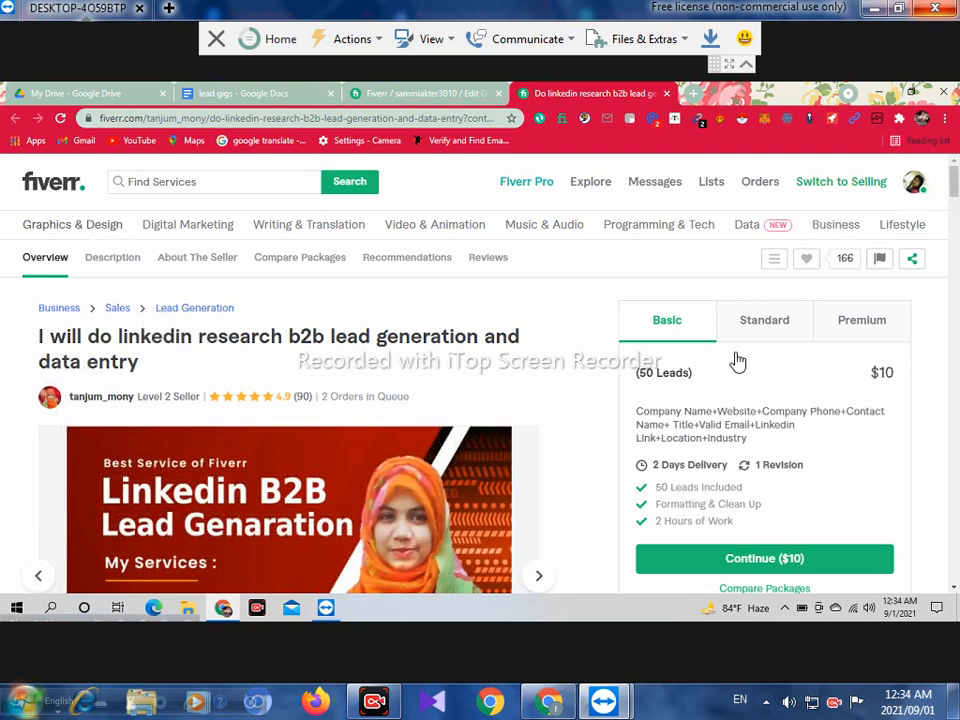
click(392, 96)
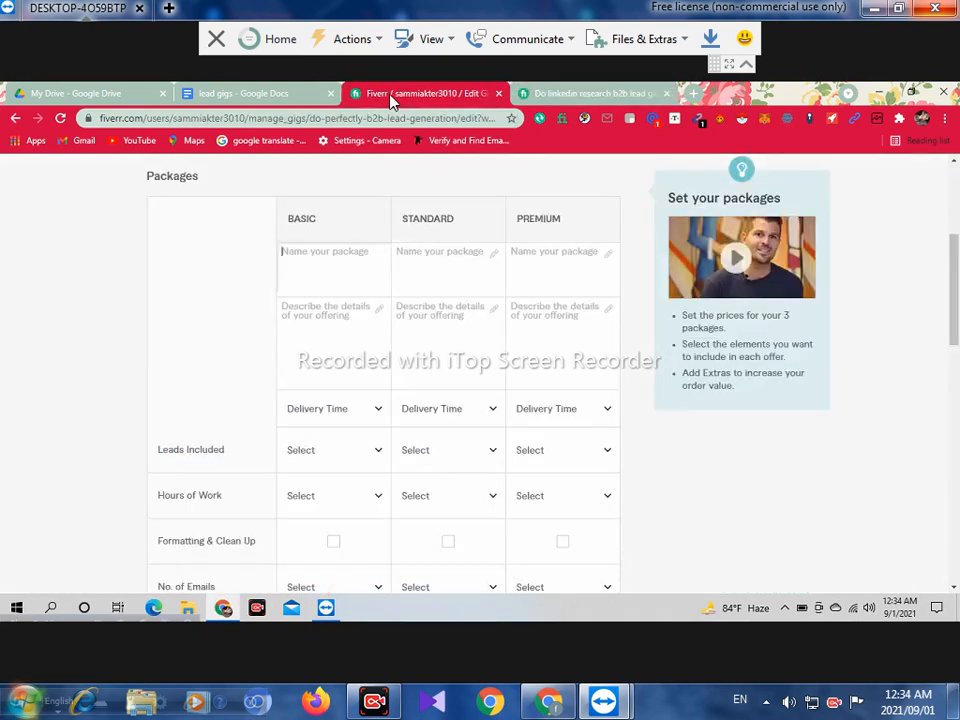
click(333, 256)
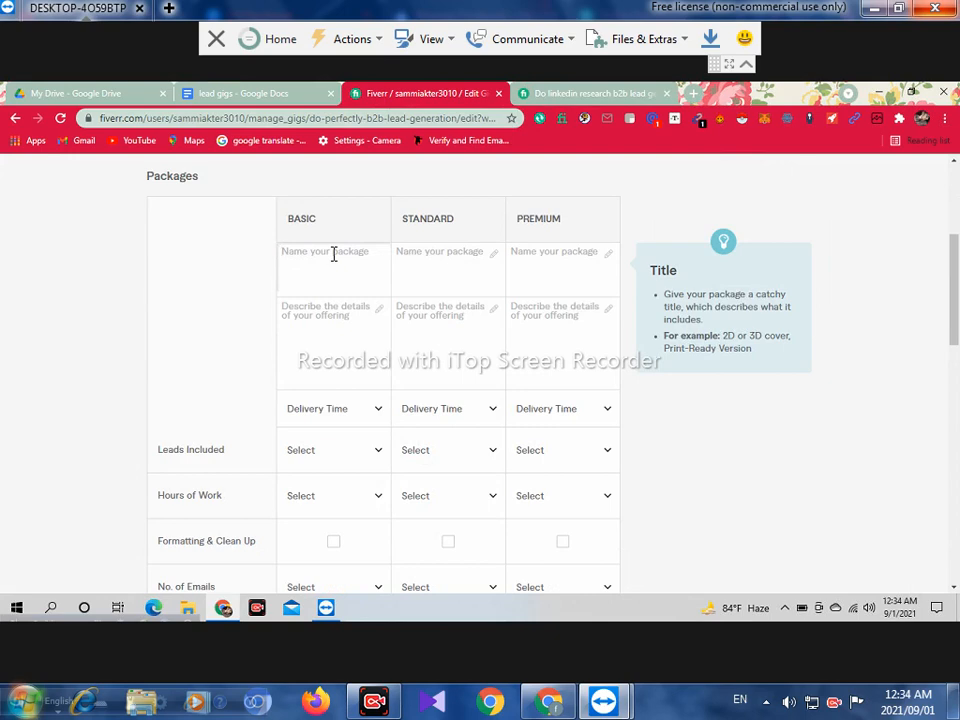
- Set the Basic package price to $10 and the Standard package price to $25
drag(957, 278, 957, 366)
mouse_move(361, 434)
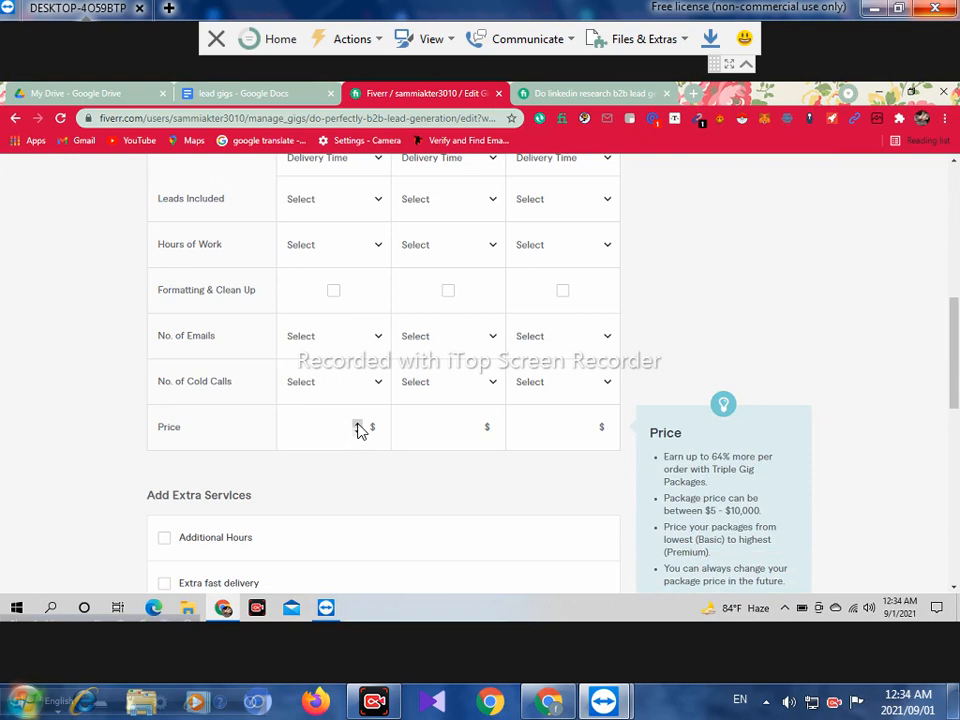
click(358, 424)
click(358, 424)
click(473, 424)
click(473, 424)
click(473, 424)
click(473, 424)
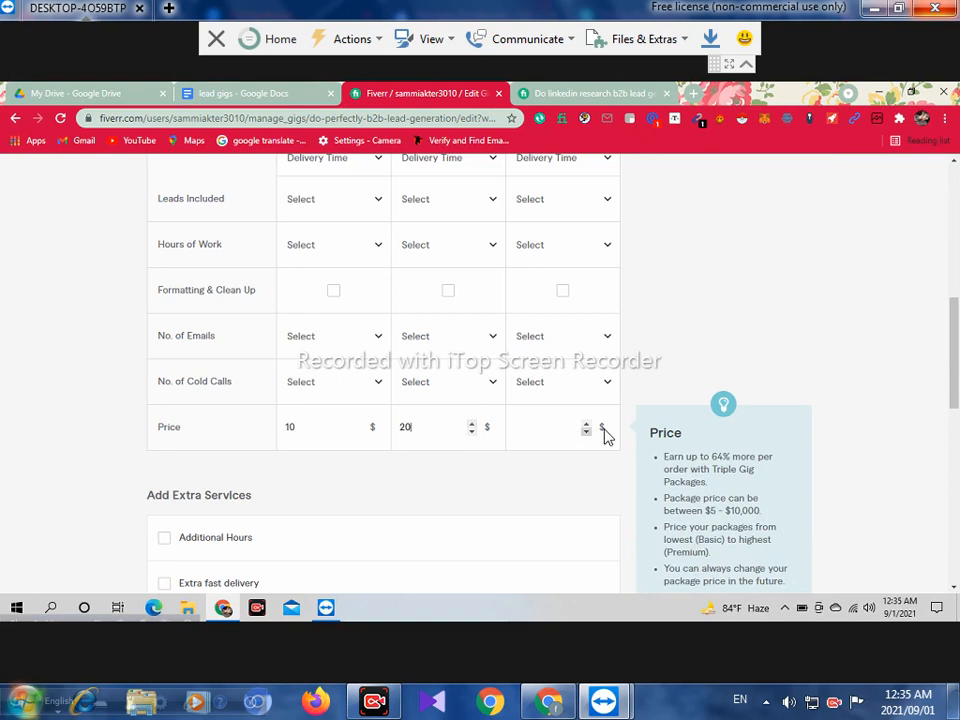
click(473, 424)
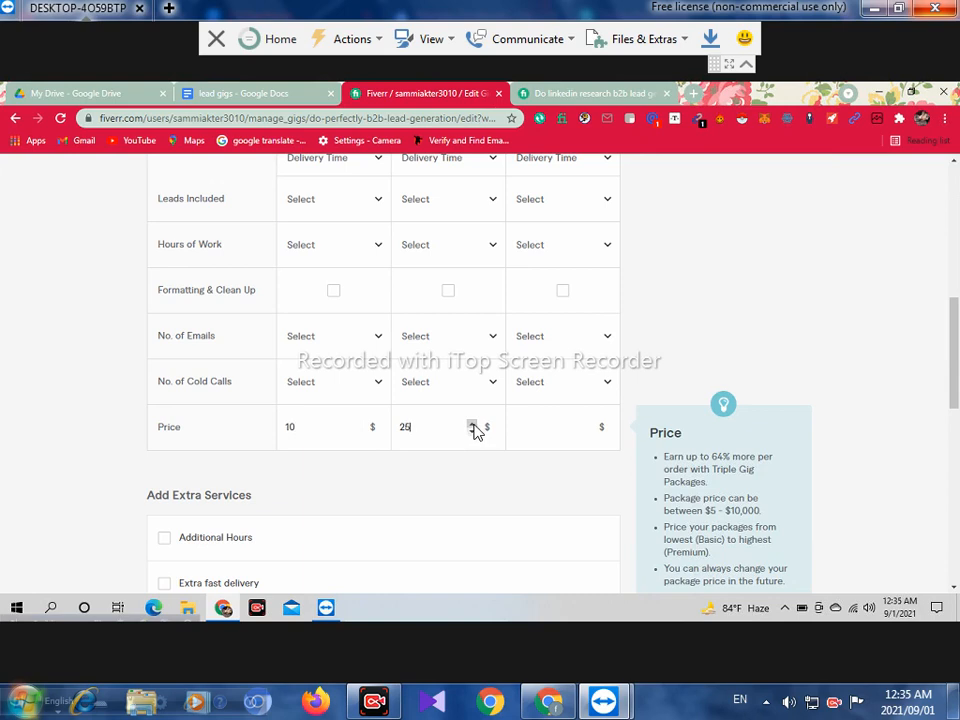
- Set the Premium package price to $50
click(587, 424)
click(587, 424)
click(587, 424)
click(587, 424)
click(587, 424)
- Name the Basic package "60 Prospect Leads"
scroll(957, 203, up, 1)
scroll(957, 203, up, 10)
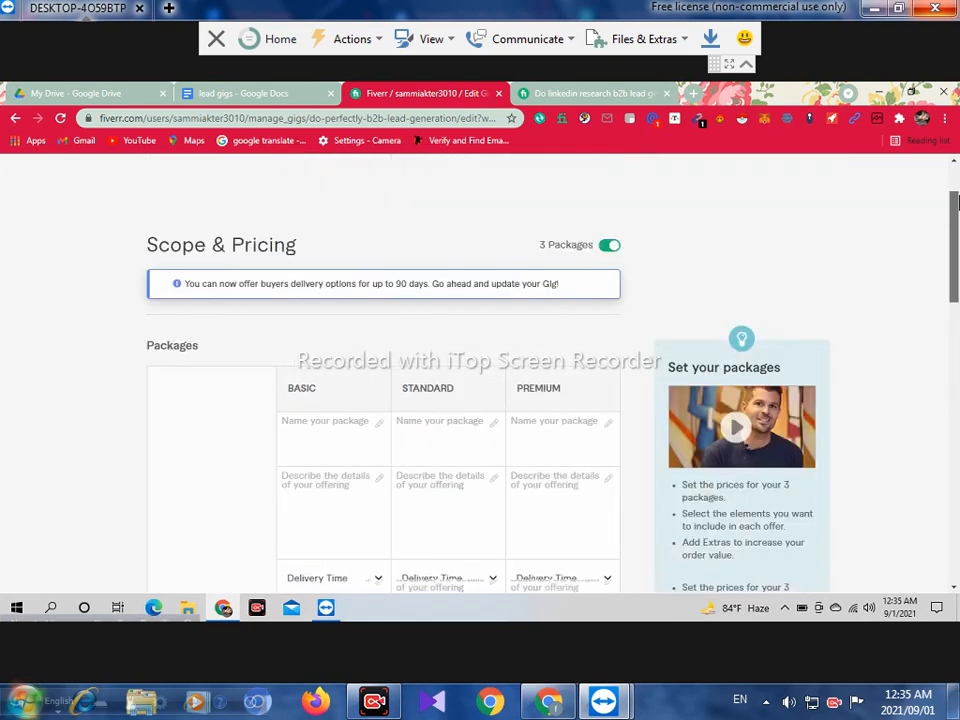
click(305, 527)
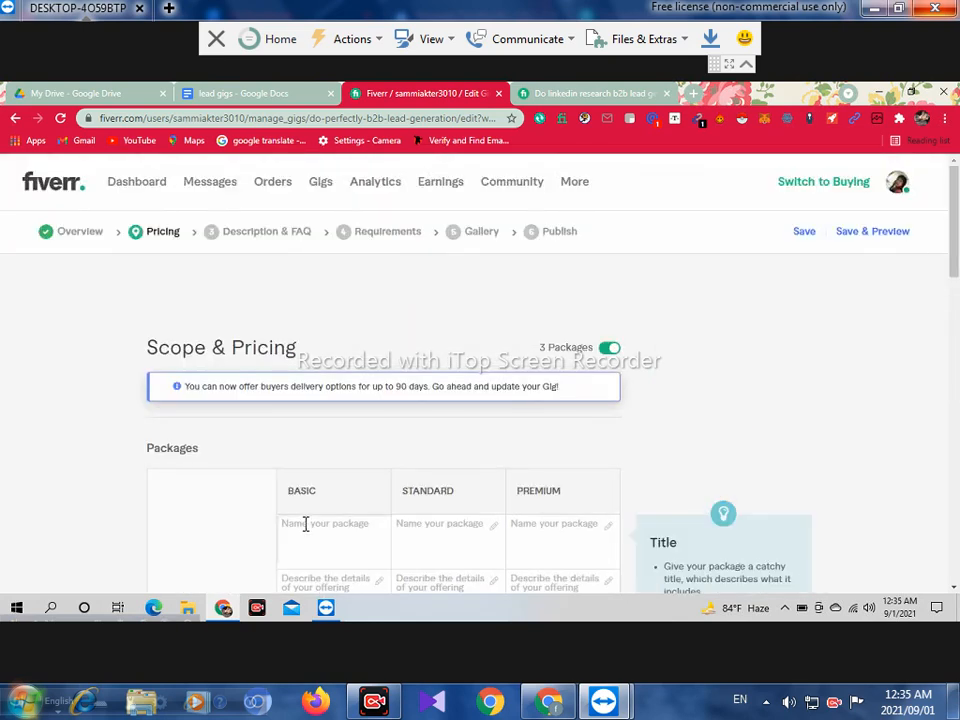
text(60 Pro)
text(spect)
scroll(958, 298, down, 1)
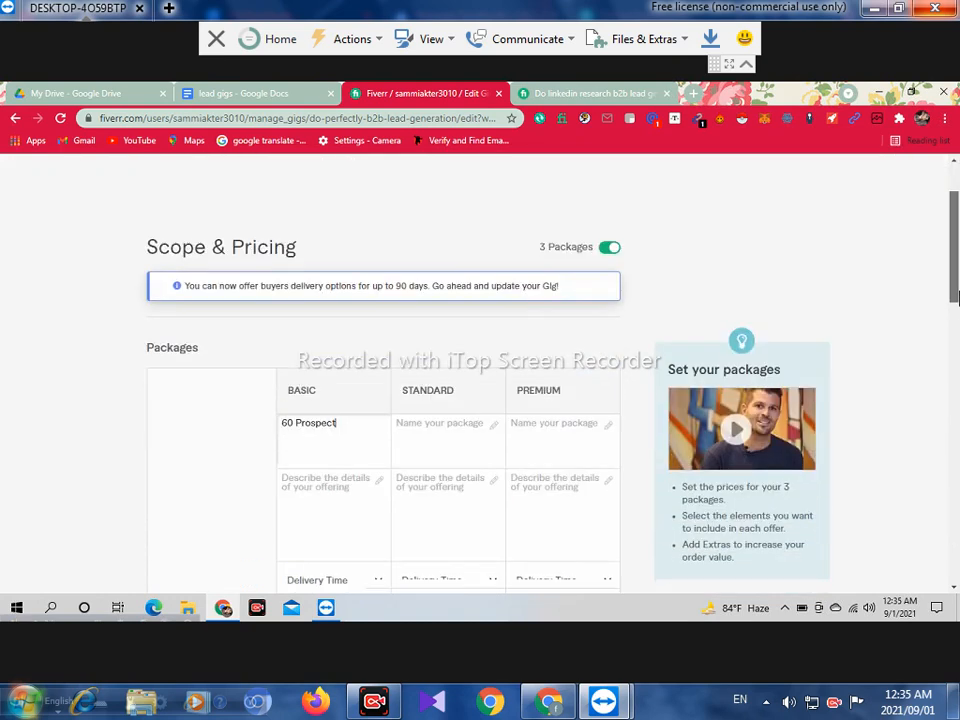
click(344, 412)
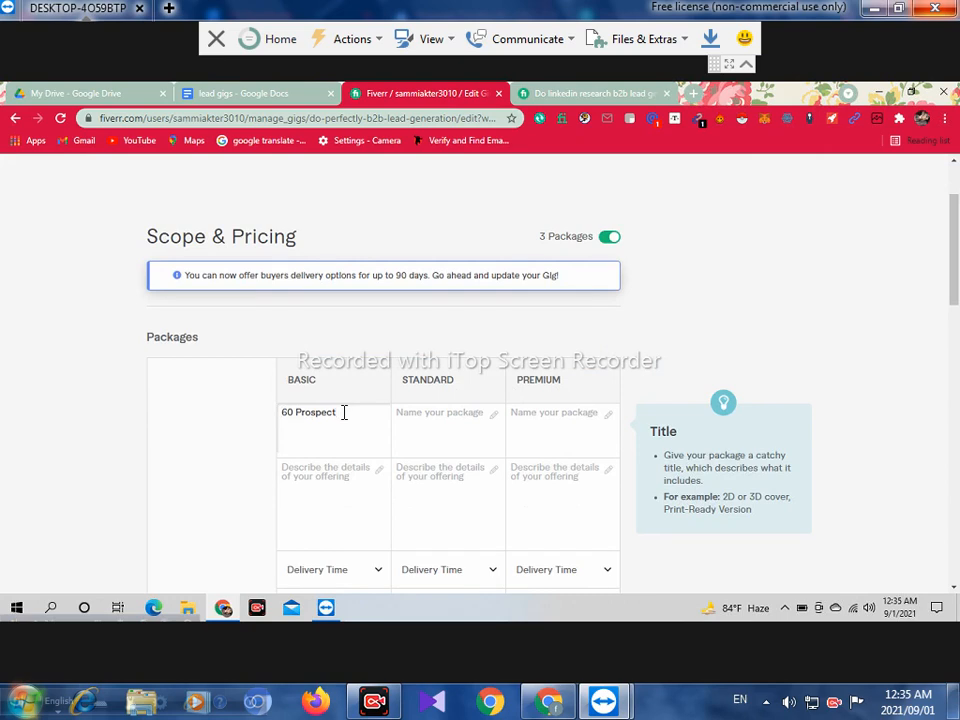
text(60 Prospect Leads)
- Copy the Basic package name into the Standard and Premium package names
key(ctrl+a)
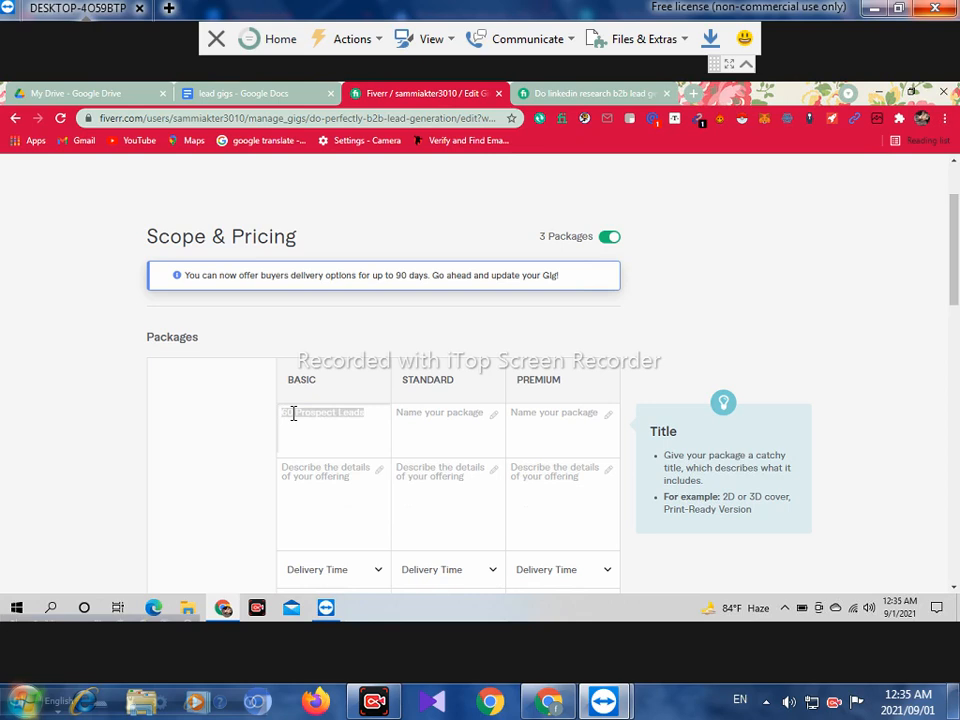
right_click(295, 415)
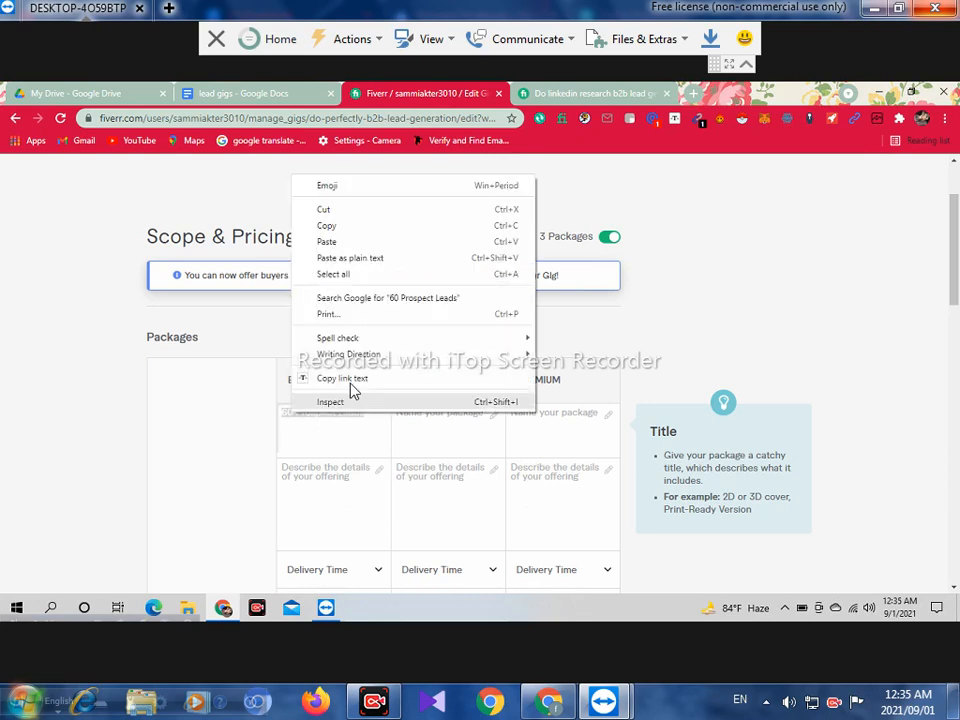
click(356, 226)
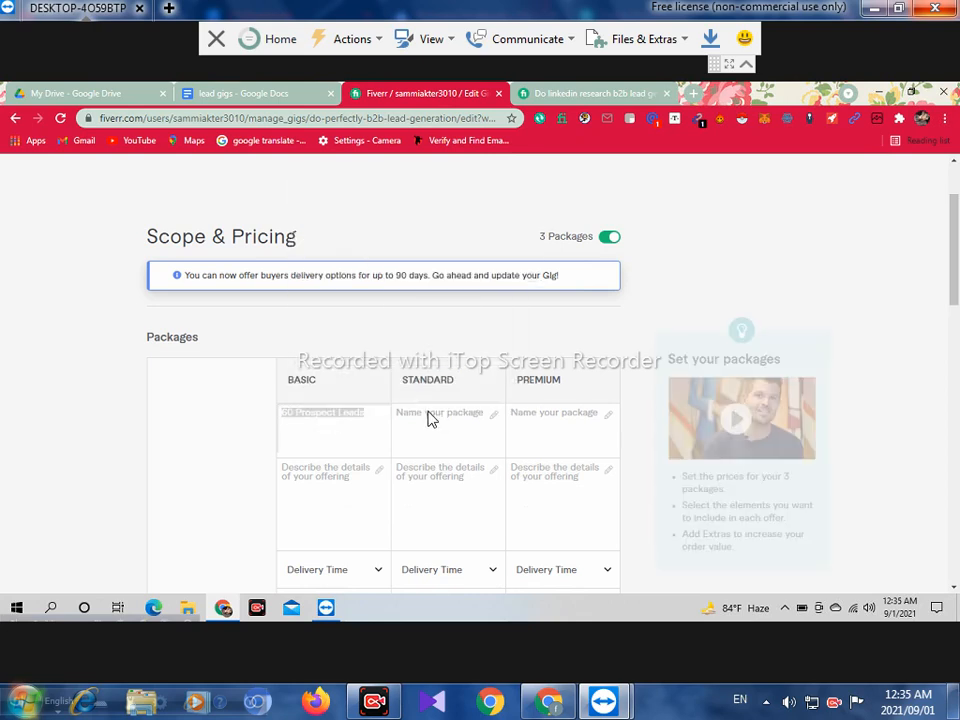
click(421, 415)
right_click(421, 415)
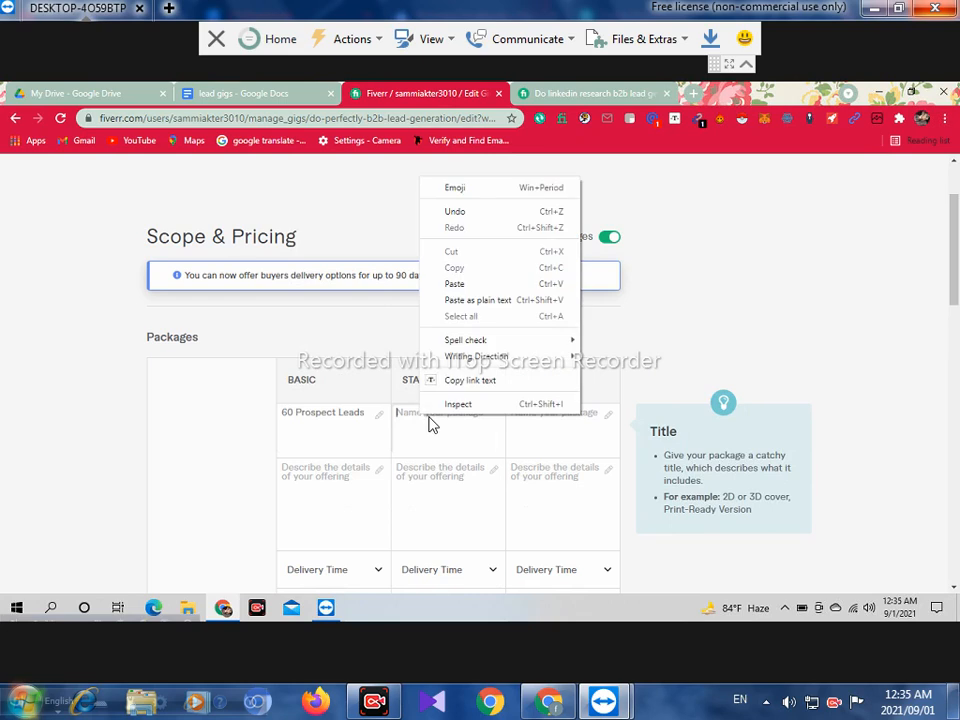
key(ctrl+v)
right_click(522, 422)
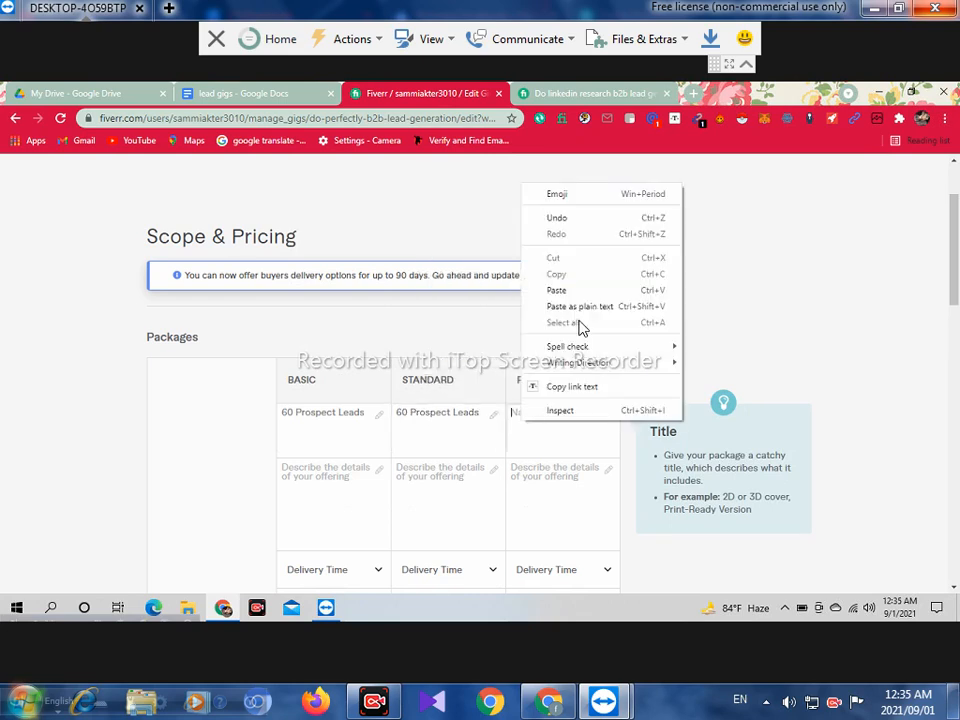
click(569, 298)
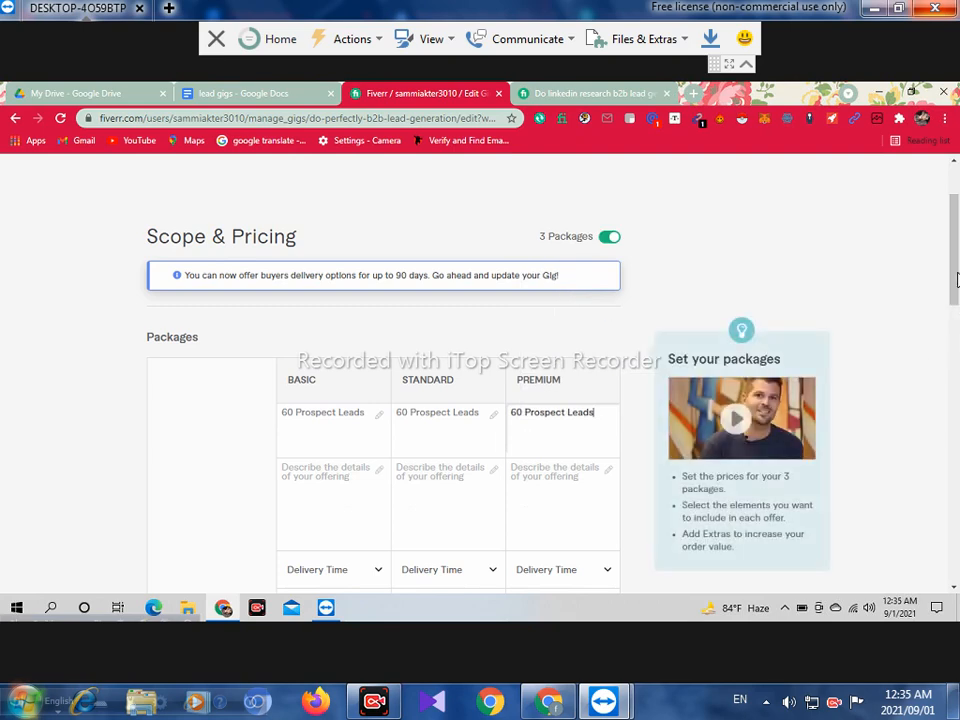
- Change the Standard package name to "150 Prospect Leads"
scroll(951, 320, down, 2)
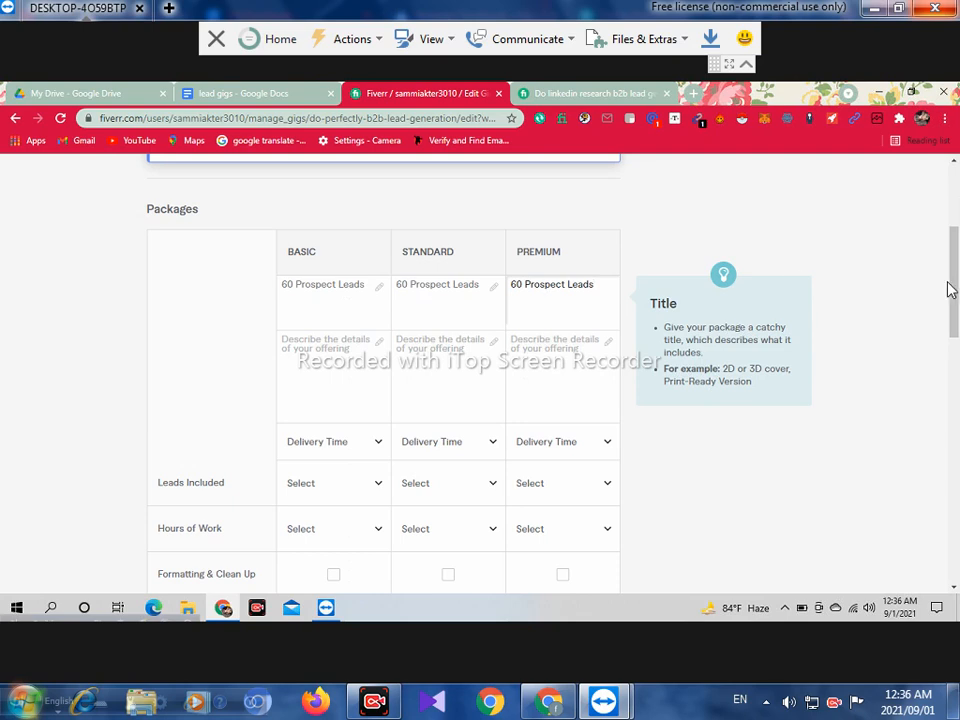
drag(957, 301, 958, 307)
scroll(457, 288, down, 1)
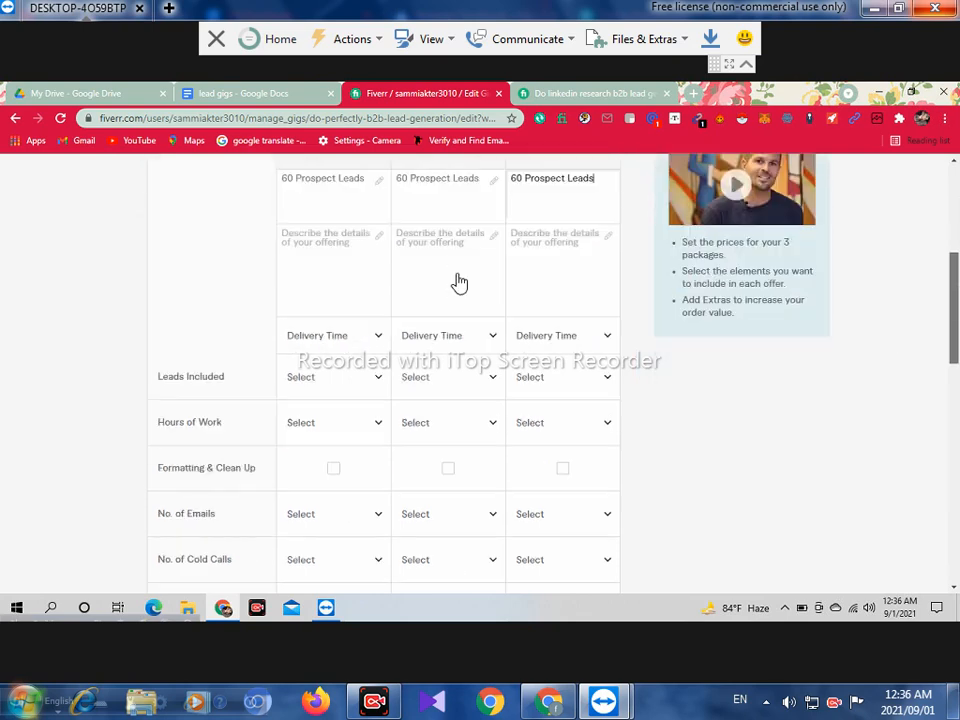
drag(956, 262, 956, 255)
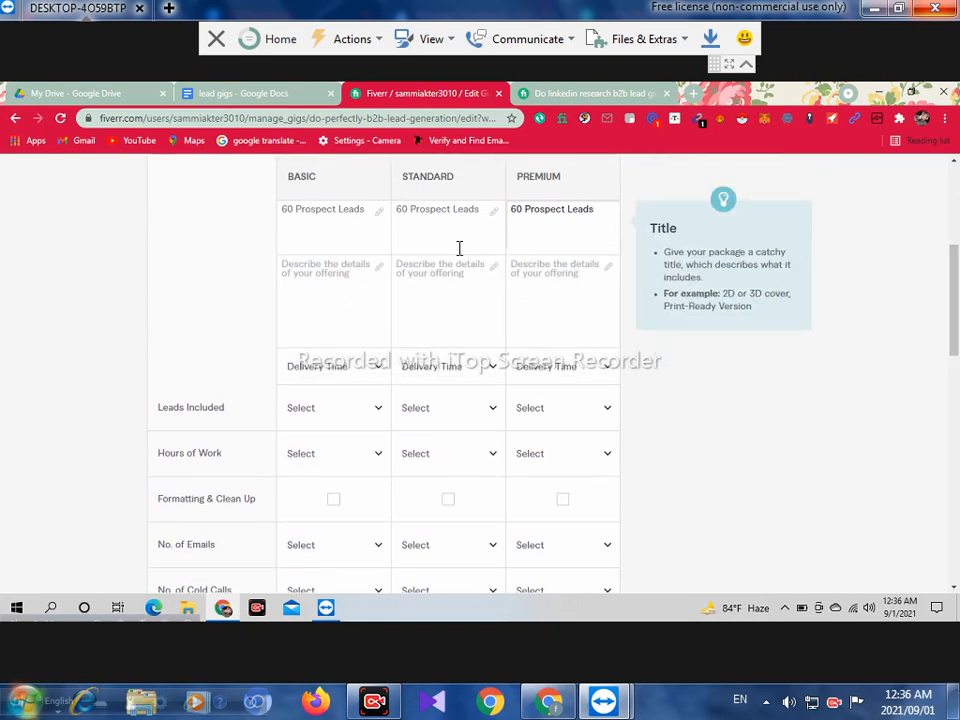
click(407, 209)
key(BackSpace)
key(BackSpace)
key(BackSpace)
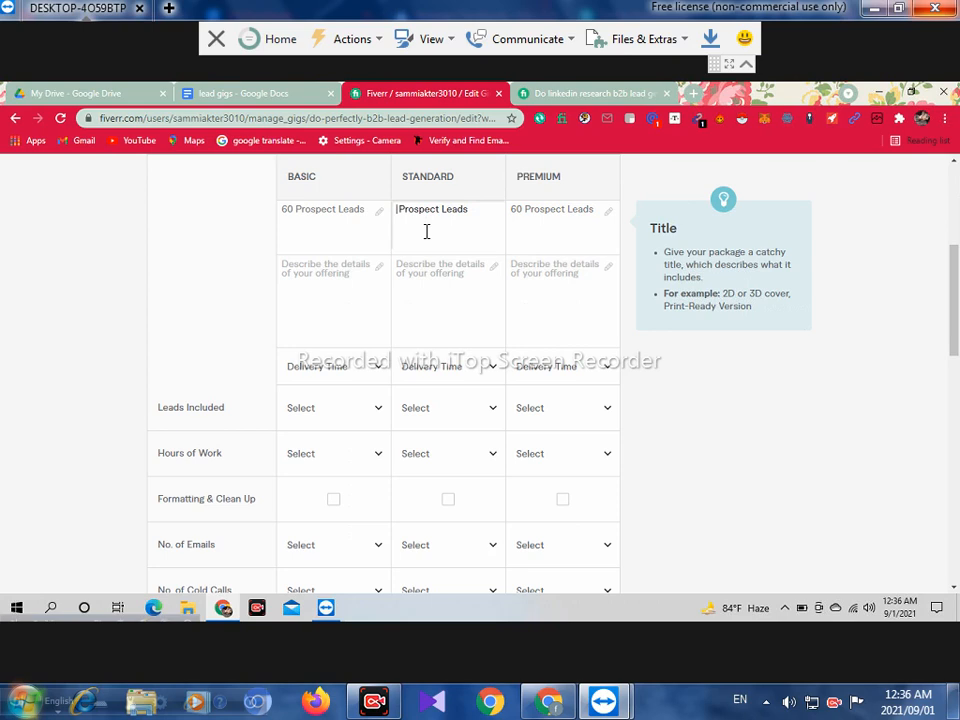
text(130)
click(412, 208)
key(BackSpace)
key(BackSpace)
text(50)
- Compare the lead quantities in the three package names with the package prices
drag(955, 260, 957, 291)
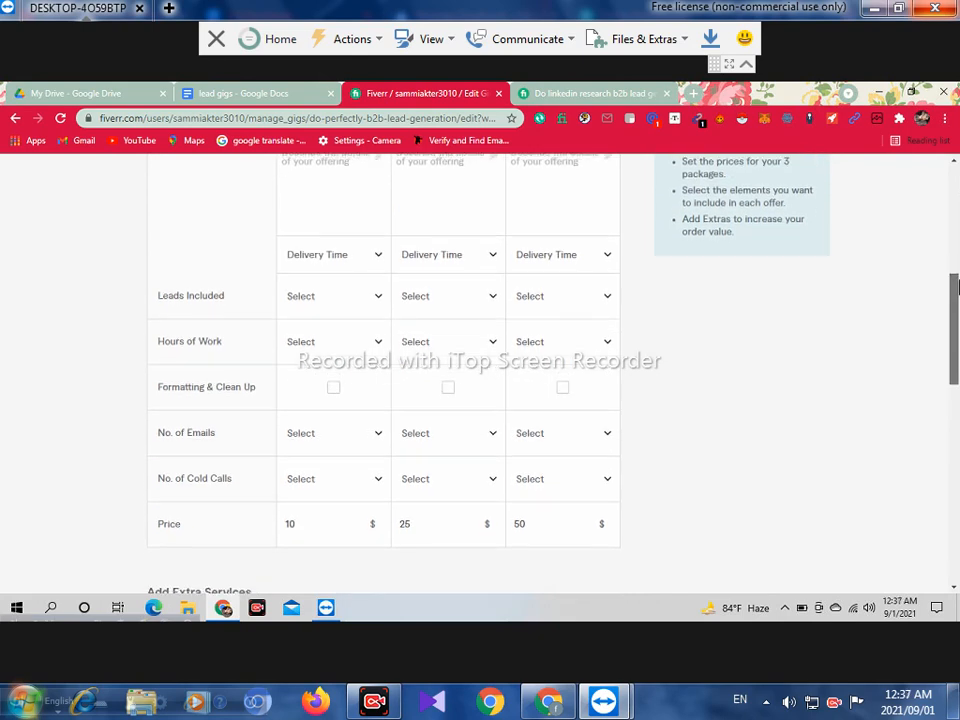
drag(957, 289, 957, 286)
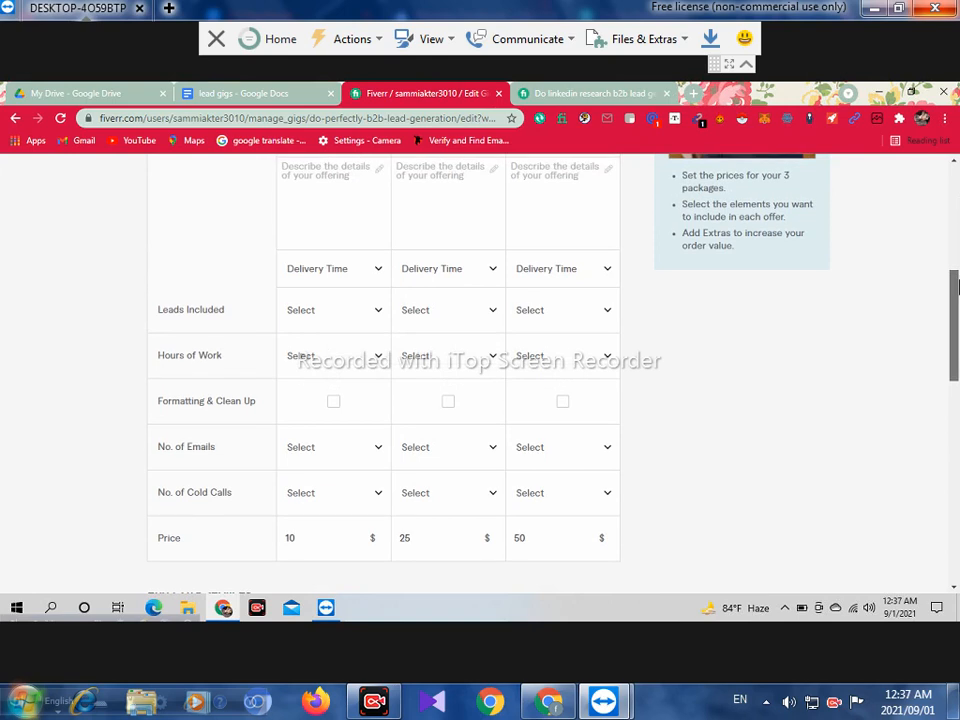
drag(957, 287, 957, 281)
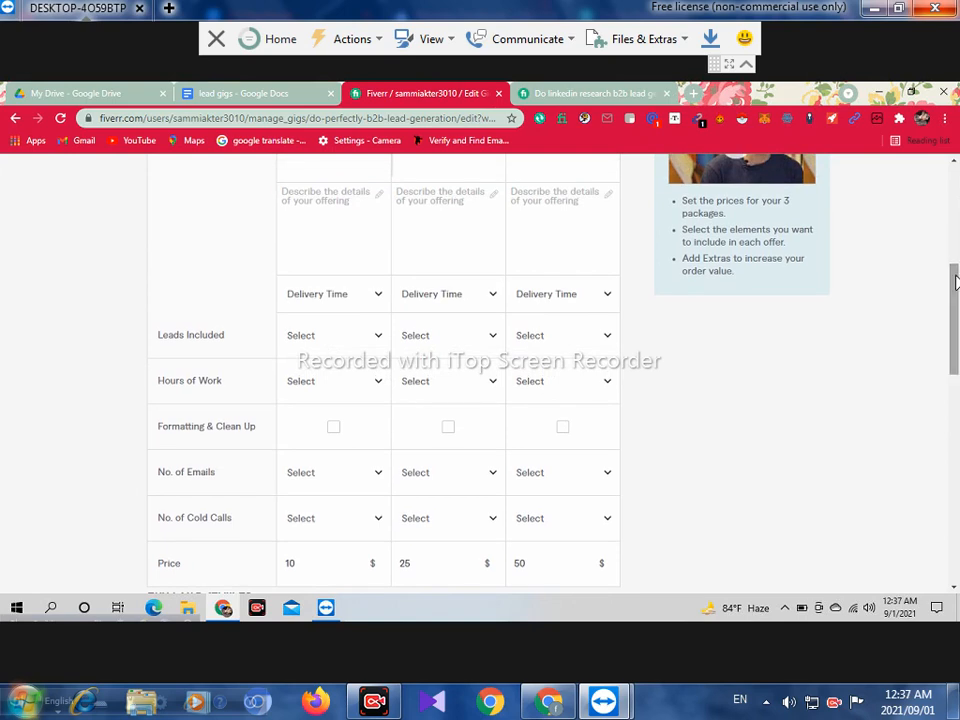
scroll(503, 343, up, 1)
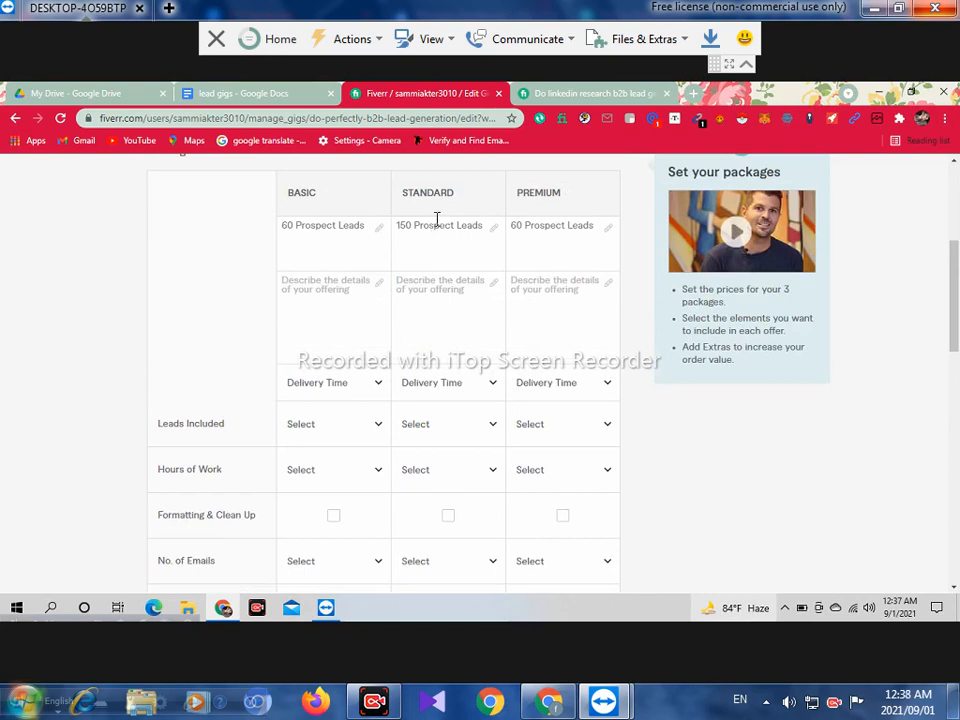
mouse_move(418, 246)
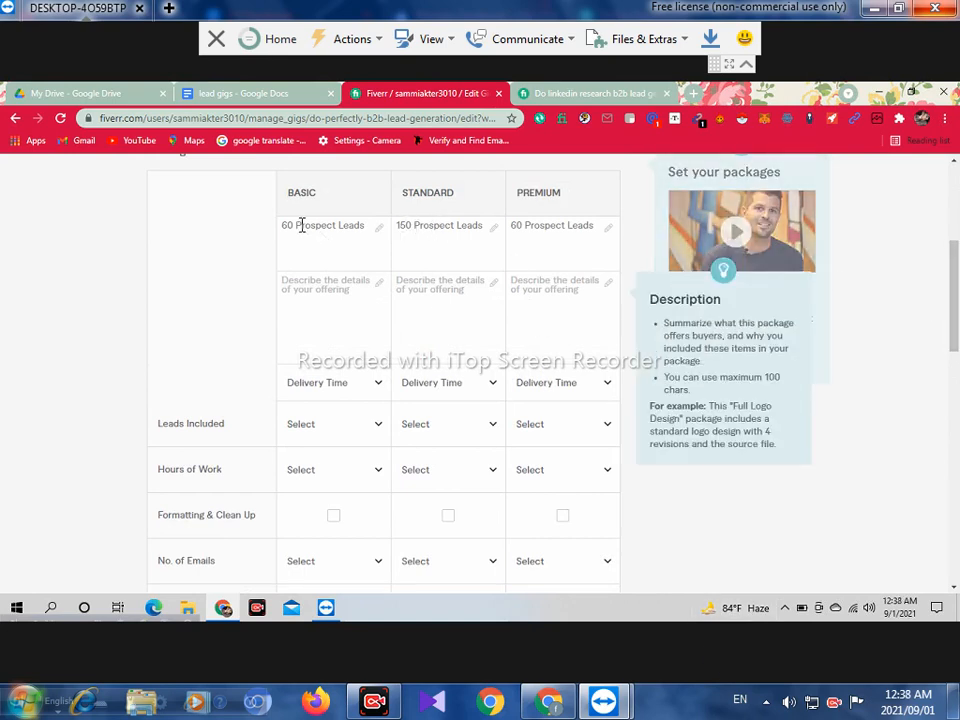
mouse_move(303, 225)
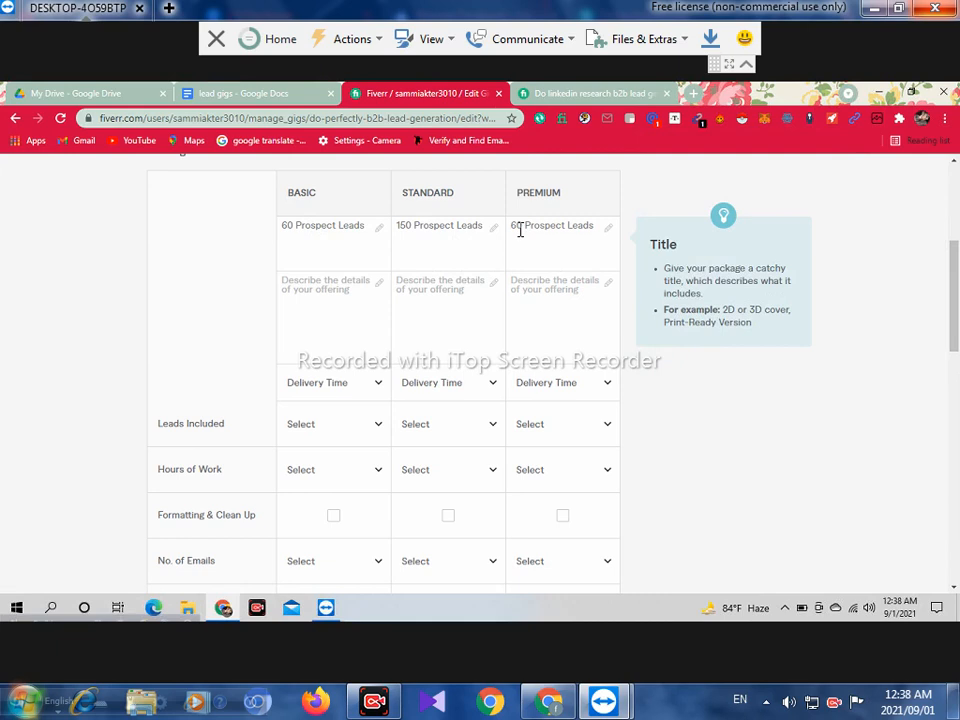
drag(956, 287, 957, 352)
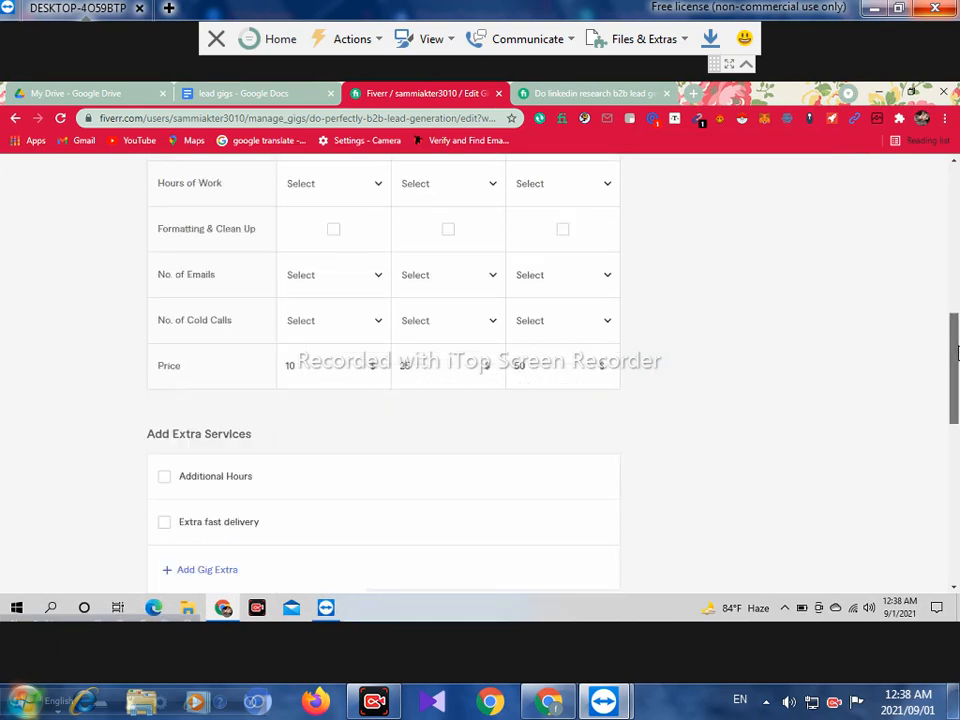
scroll(465, 197, up, 3)
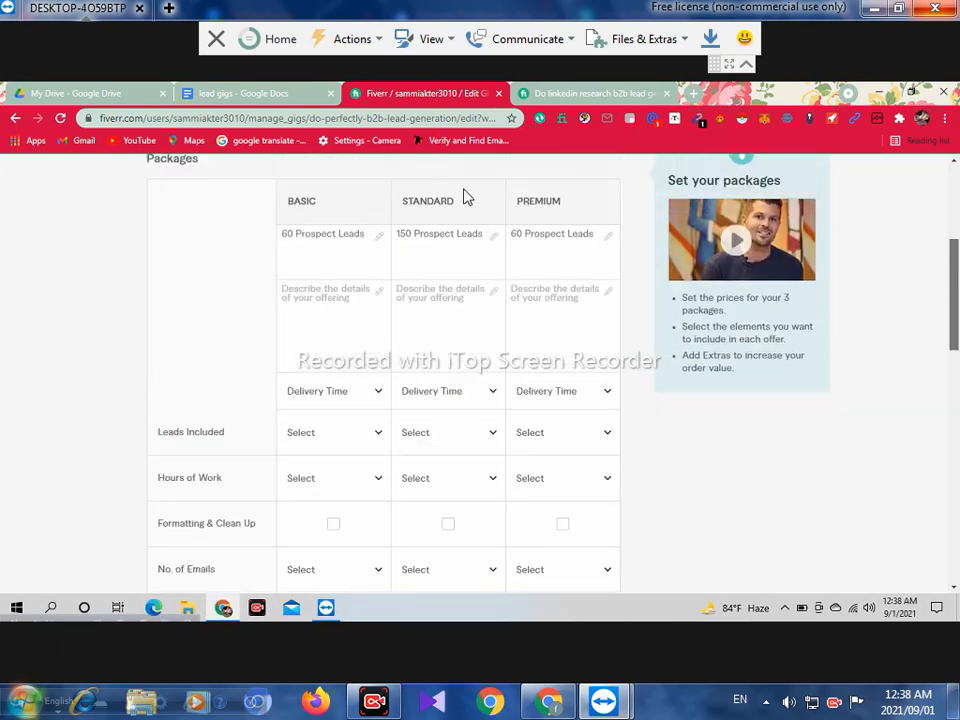
- Change the Premium package name to "350 Prospect Leads"
click(516, 232)
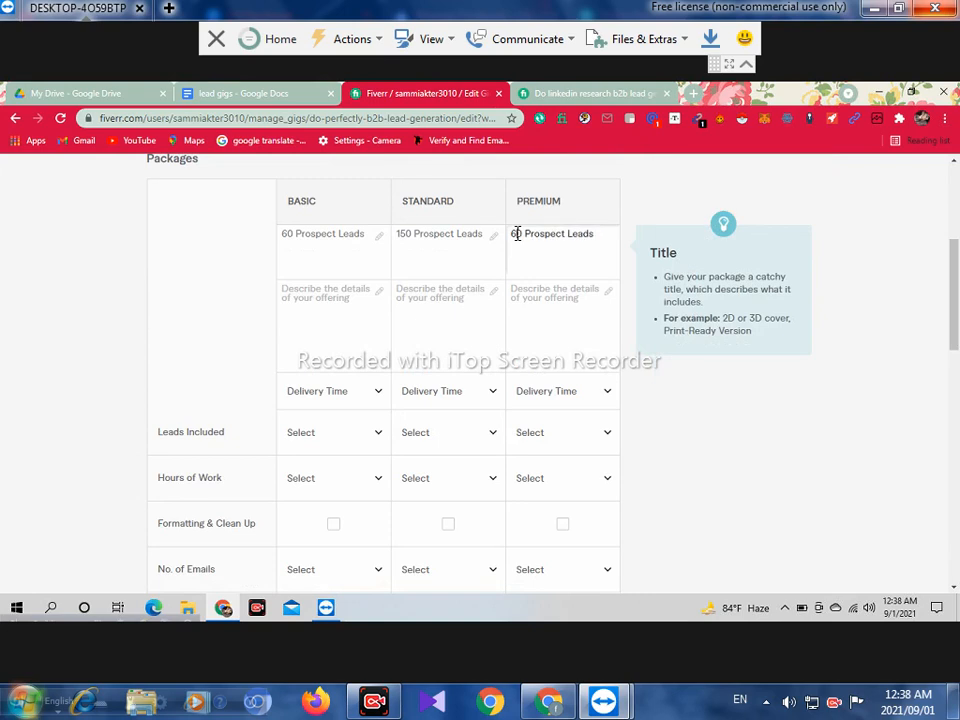
key(BackSpace)
text(30)
key(BackSpace)
text(5)
click(447, 236)
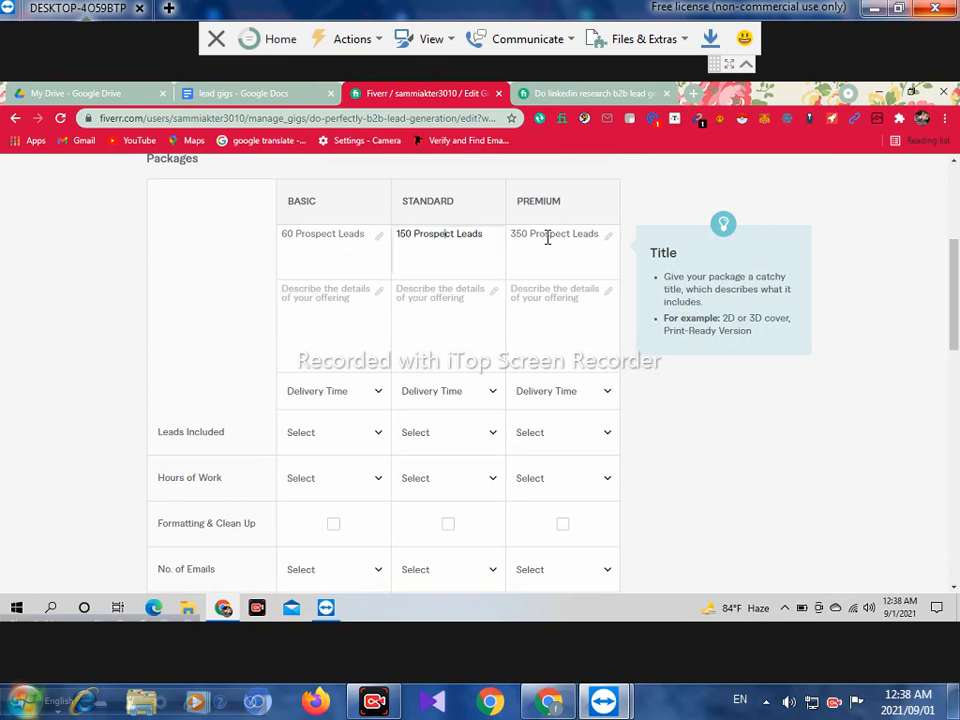
click(523, 261)
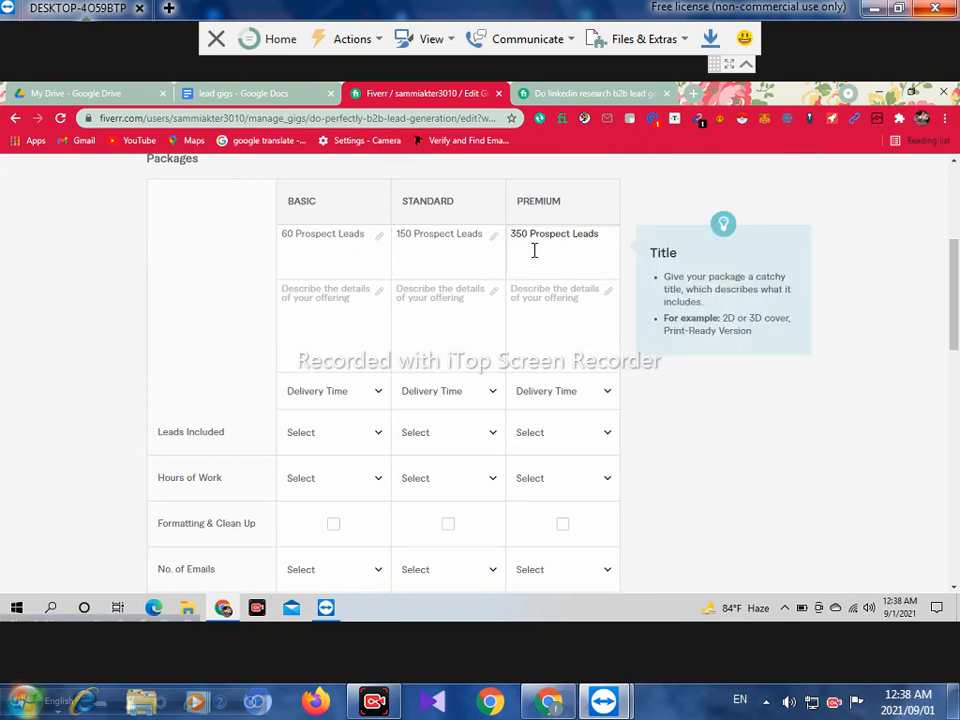
- Switch to the lead gigs document in Google Docs and copy the Basic package details from "Company name" through the LinkedIn entry
mouse_move(957, 271)
mouse_down()
mouse_move(958, 296)
mouse_move(958, 265)
mouse_up()
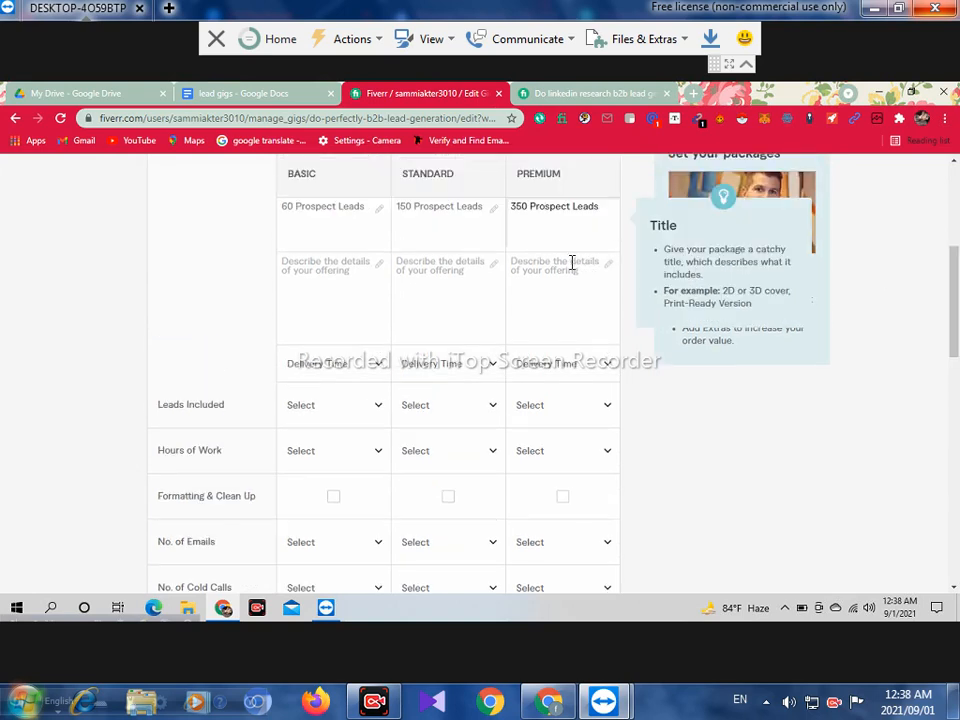
click(309, 270)
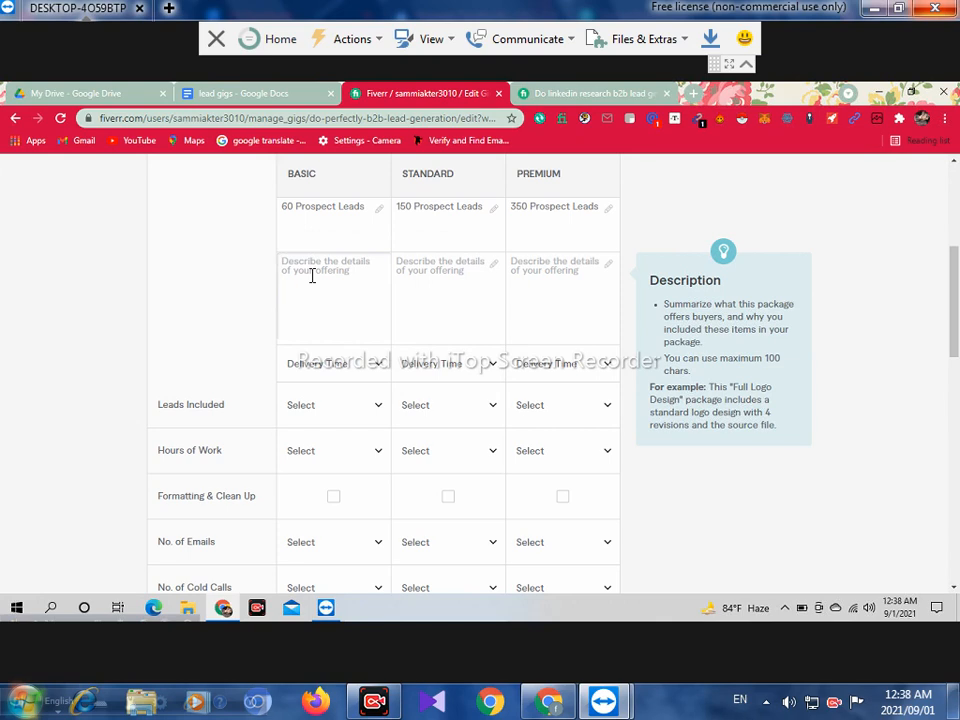
click(250, 92)
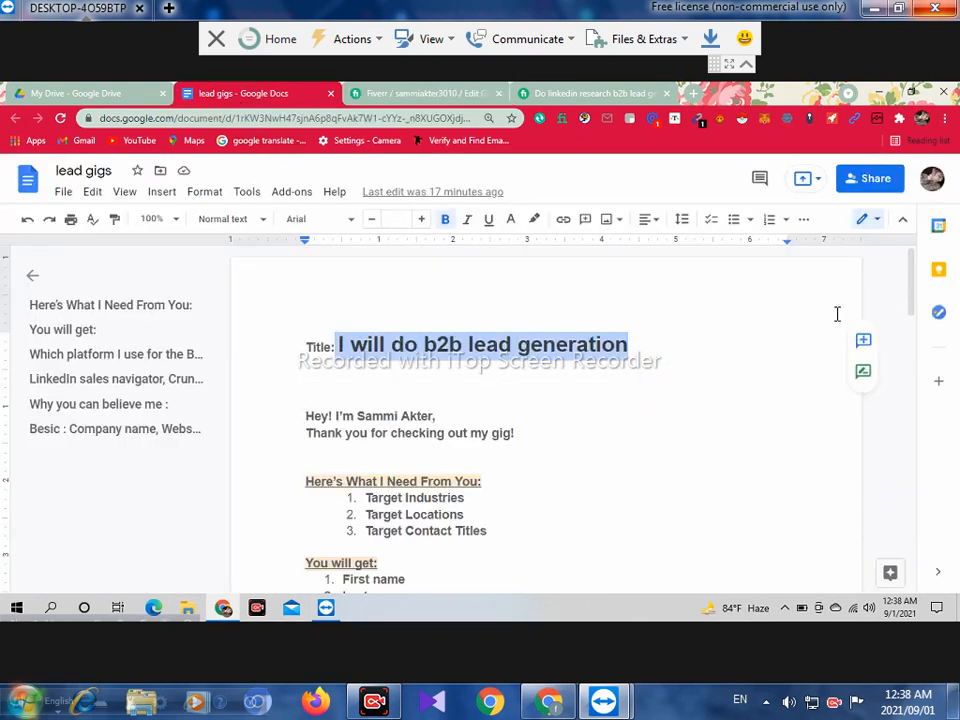
scroll(906, 317, down, 5)
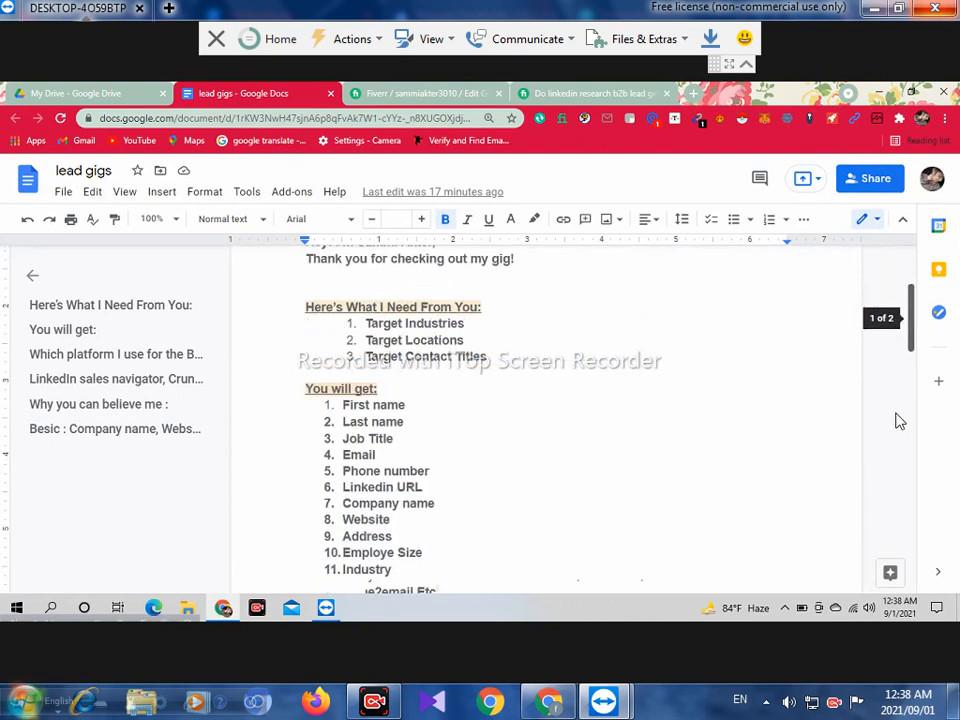
scroll(897, 441, down, 3)
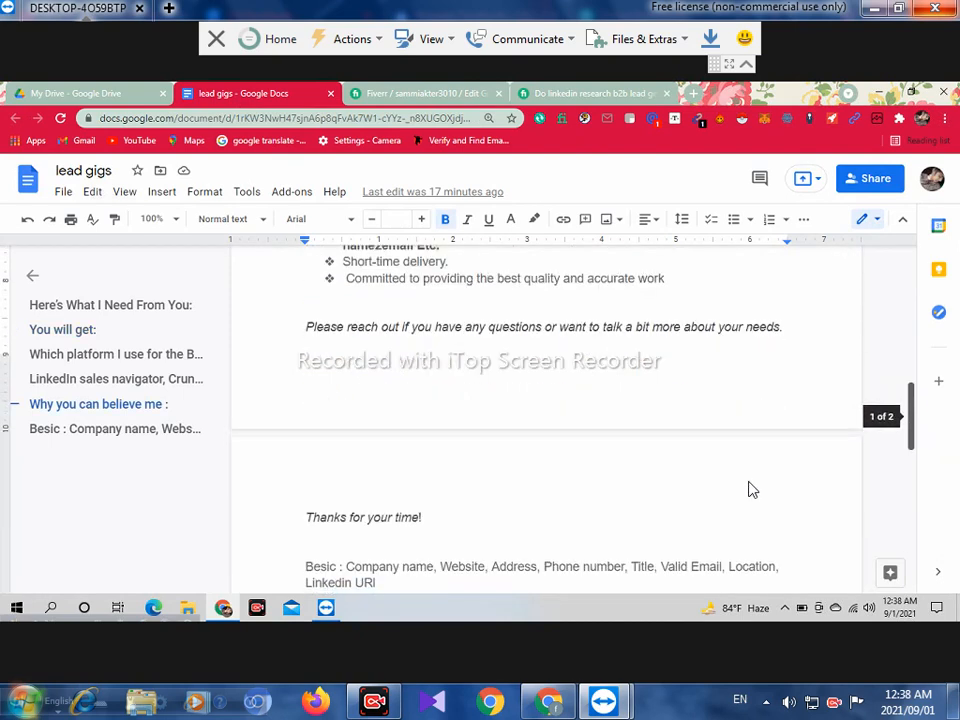
scroll(550, 520, down, 3)
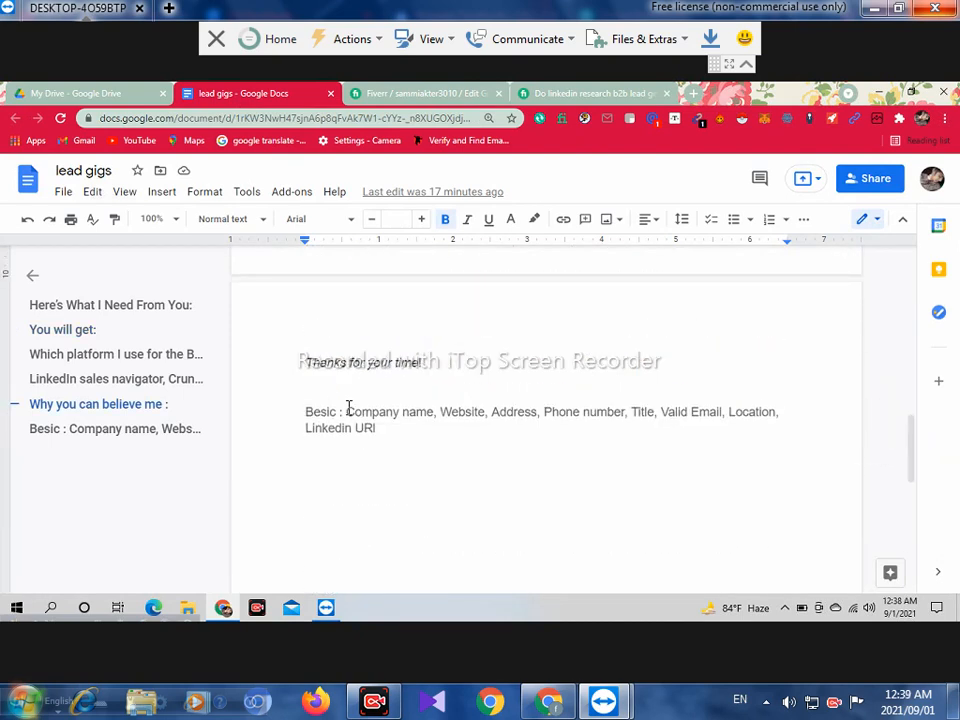
double_click(387, 419)
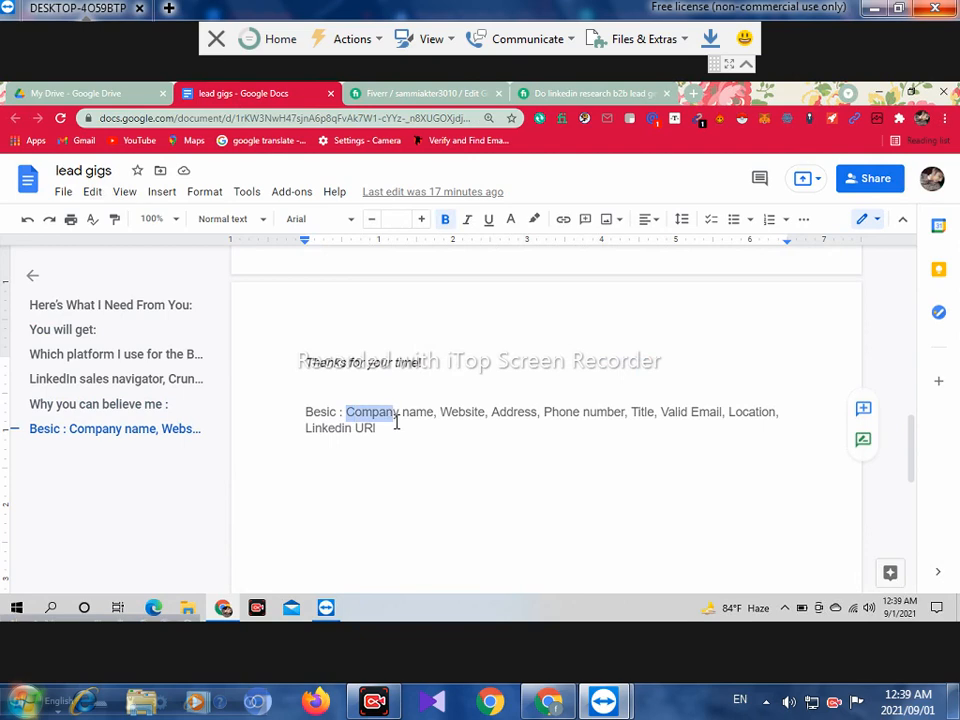
shift+click(398, 427)
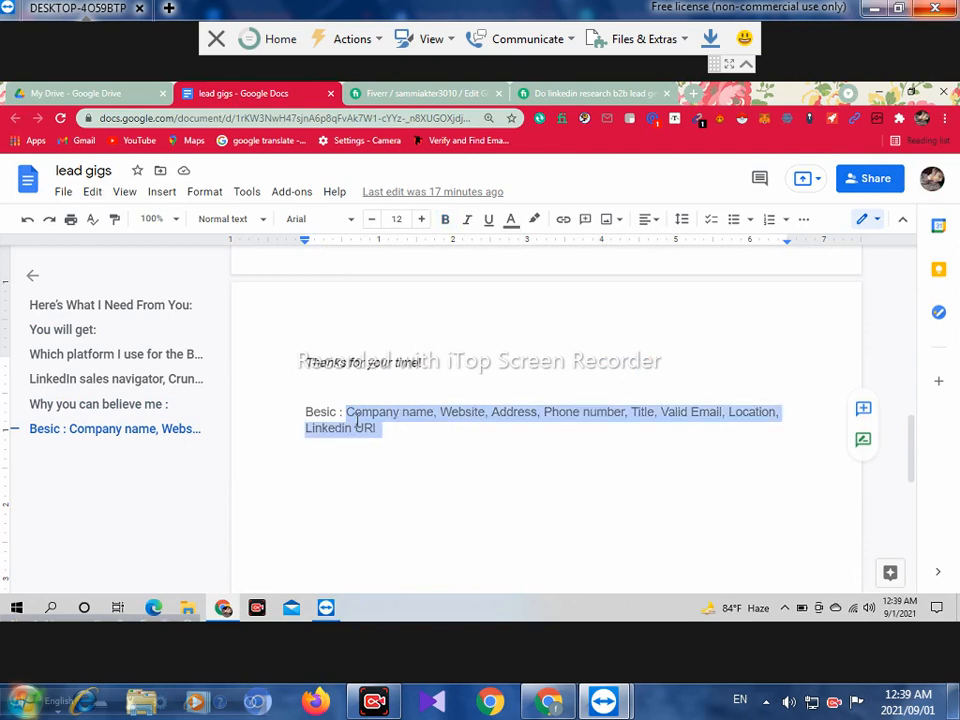
right_click(410, 271)
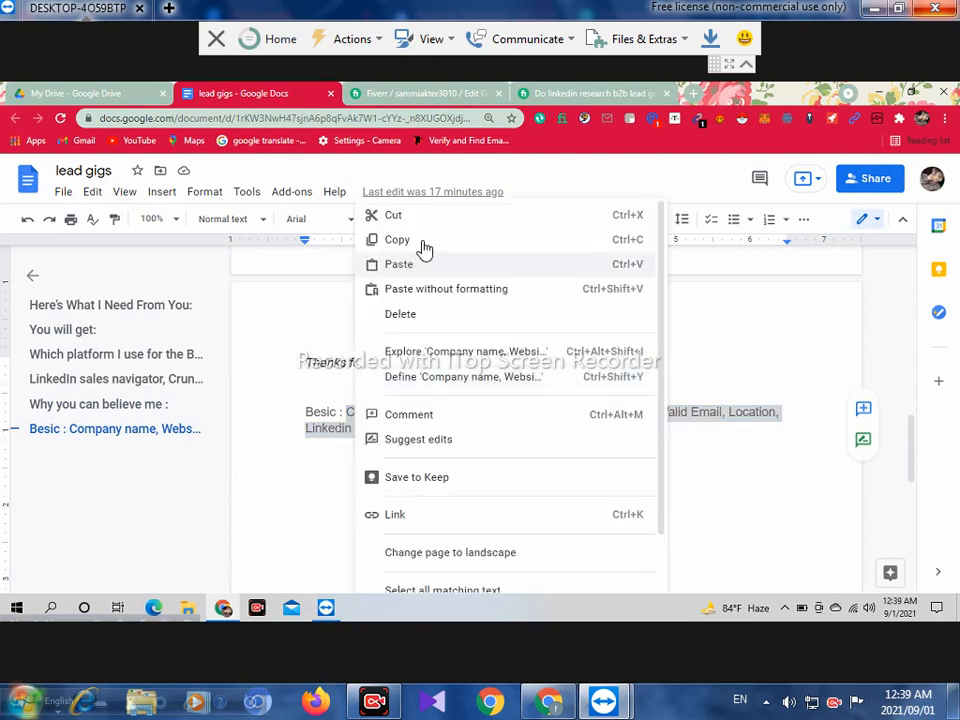
click(422, 243)
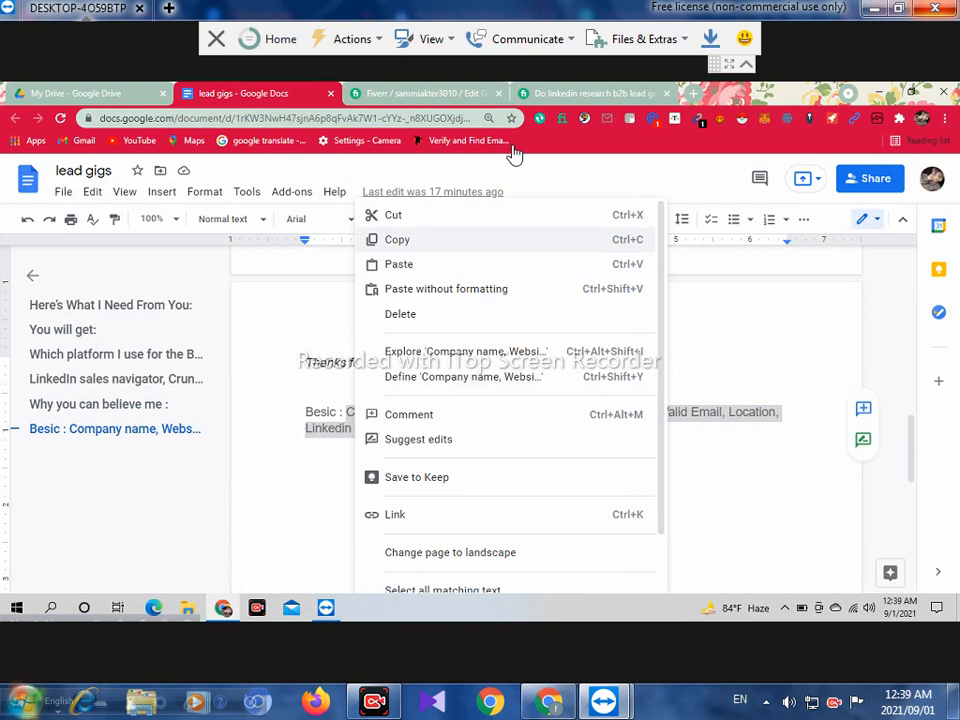
- Back in the Fiverr gig editor, paste the copied details into the Basic package description and correct the spelling to "LinkedIn"
click(404, 95)
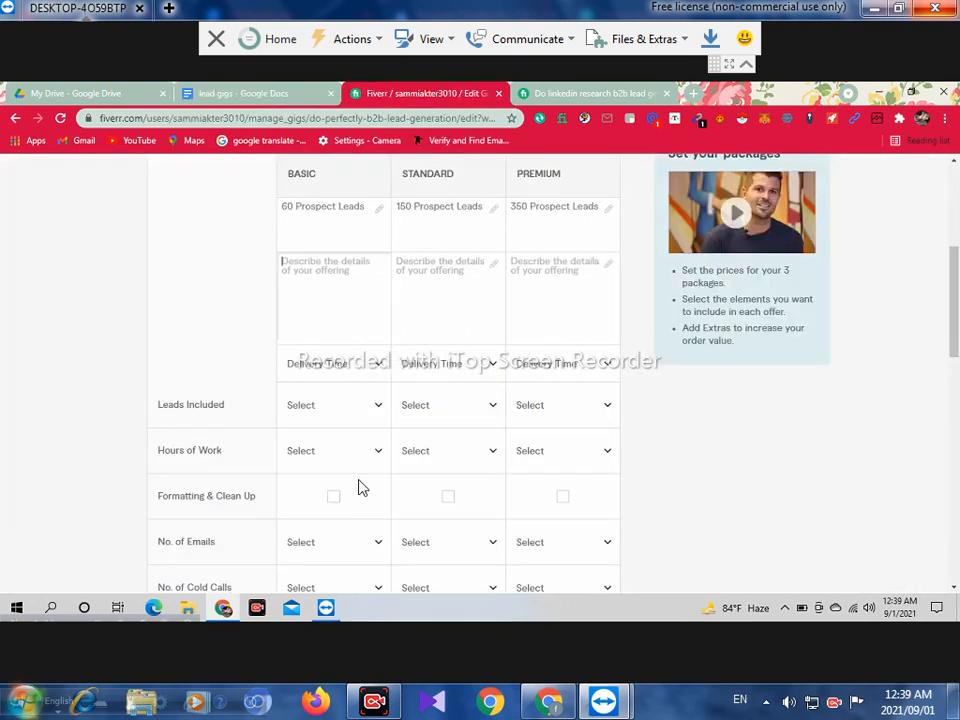
click(349, 289)
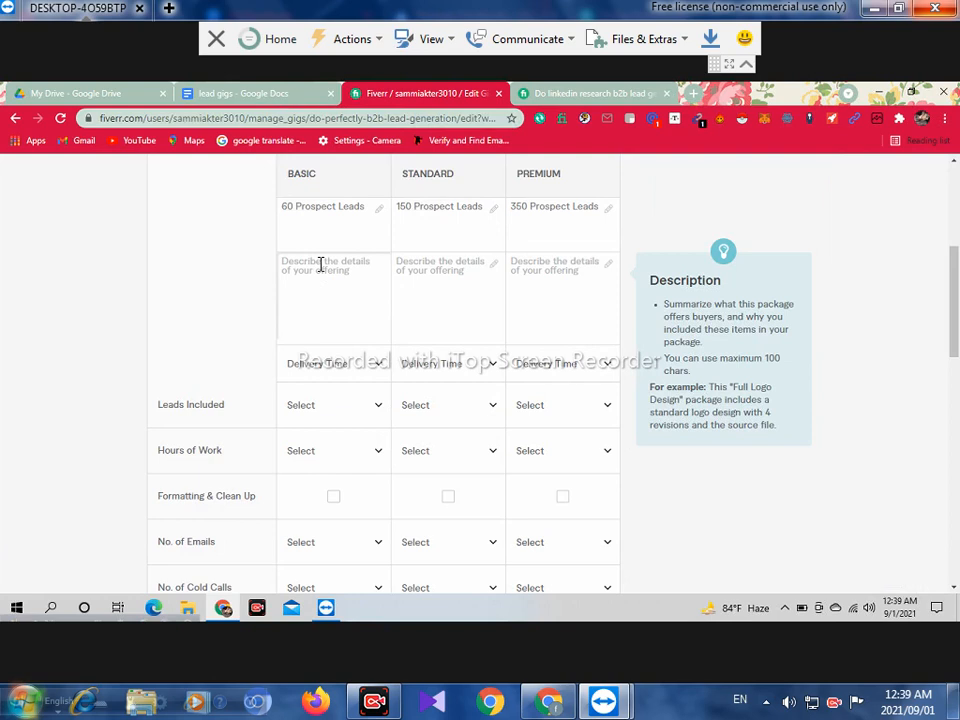
right_click(320, 263)
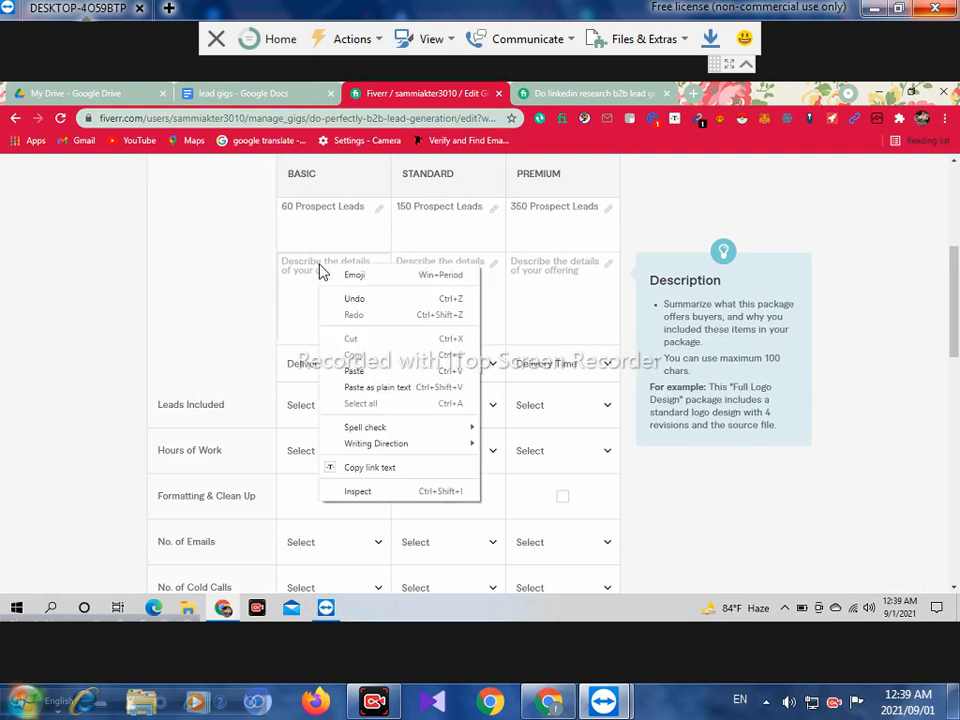
click(363, 372)
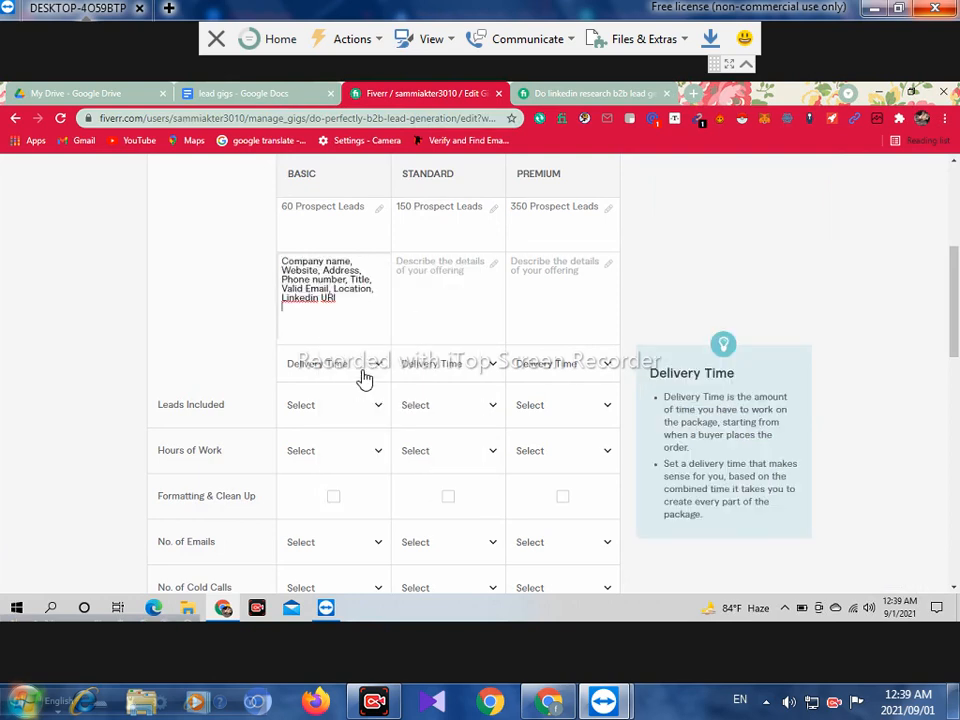
right_click(305, 299)
click(336, 311)
- Copy the full Basic package description into the Standard and Premium package descriptions
drag(348, 302, 265, 260)
right_click(318, 263)
click(361, 315)
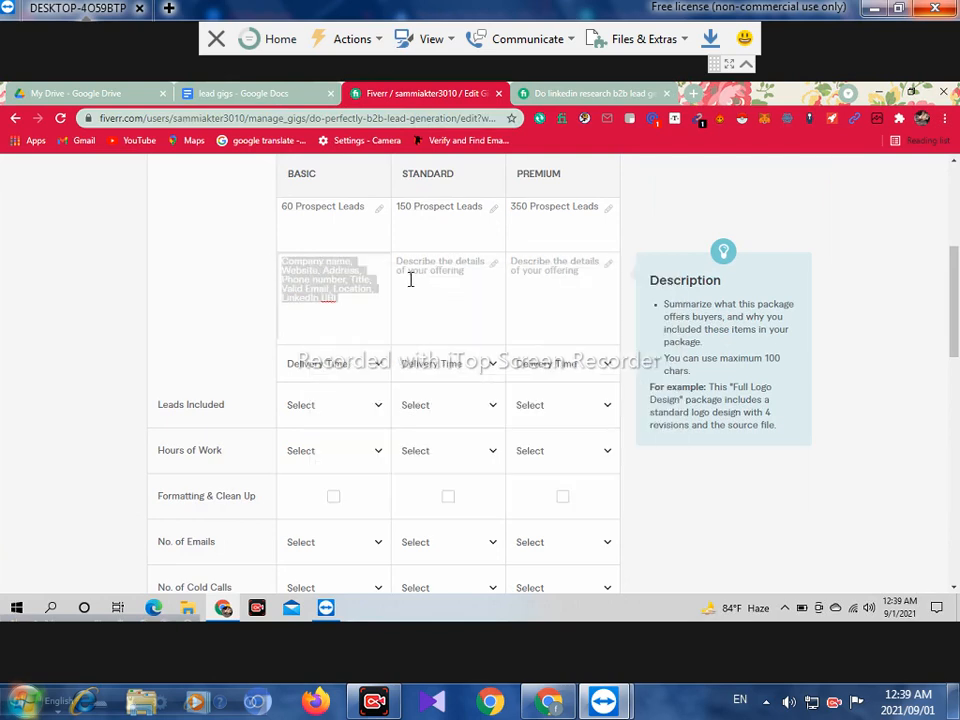
right_click(420, 266)
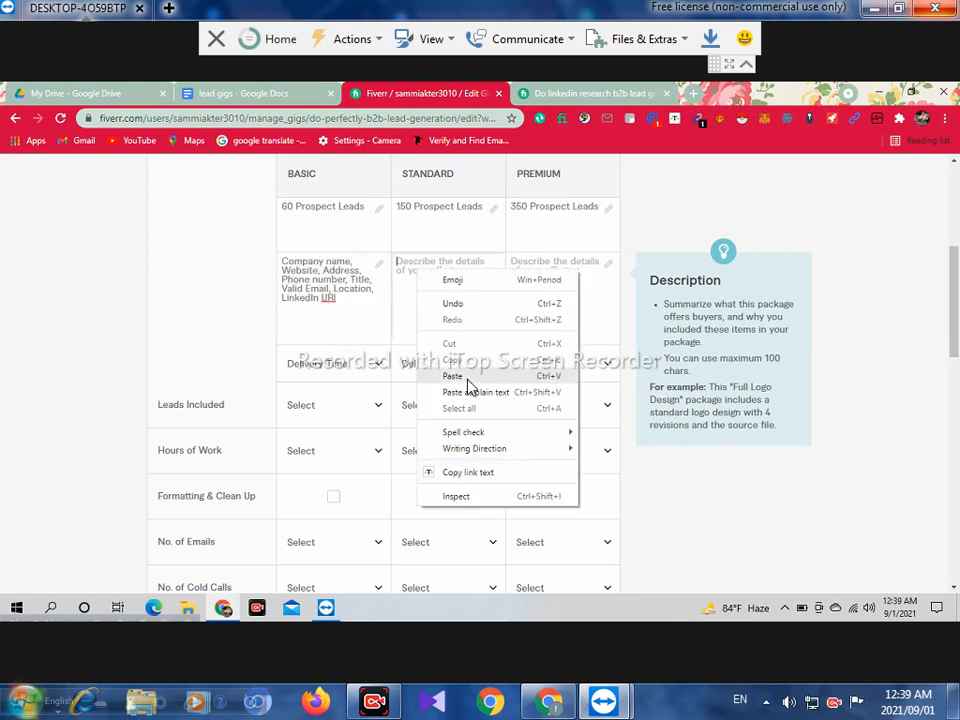
click(460, 376)
click(546, 263)
right_click(547, 266)
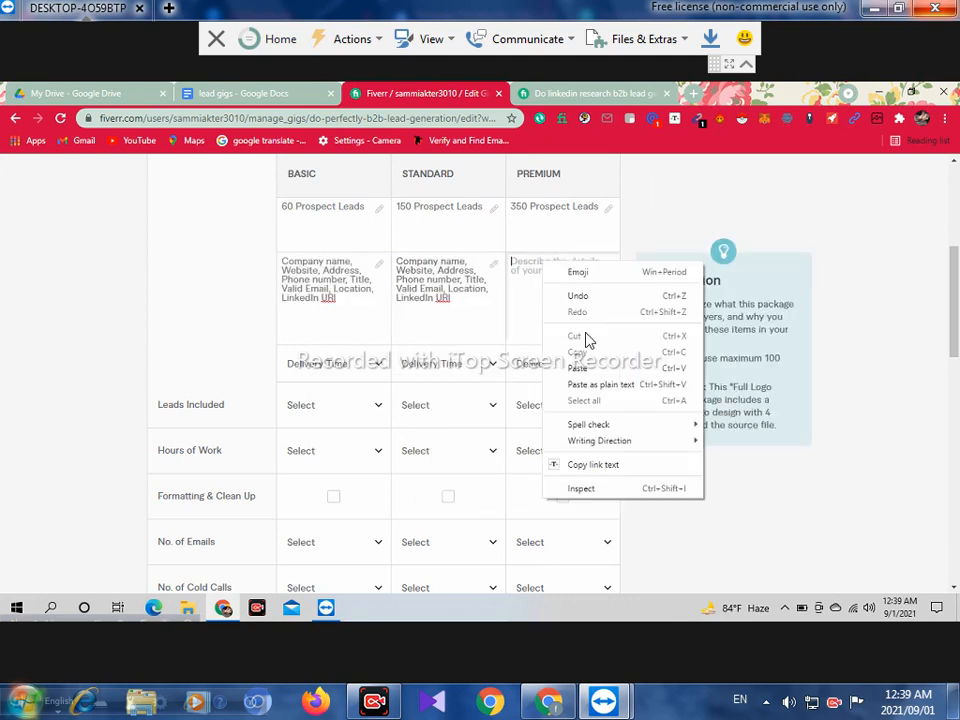
click(577, 368)
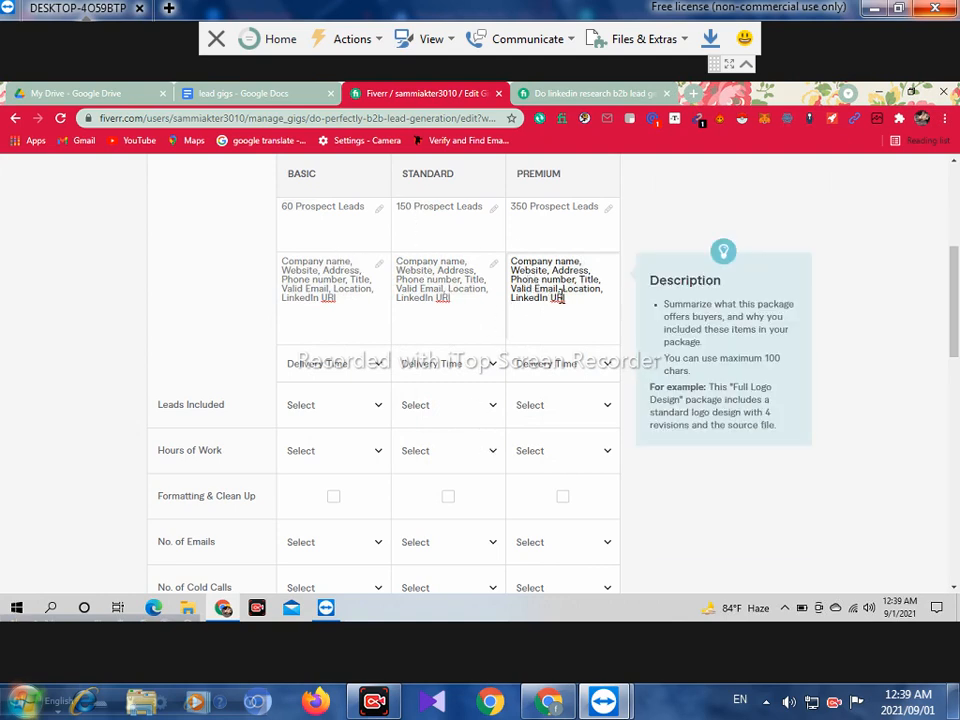
- Set the delivery time to 2 days for Basic, 4 days for Standard and 7 days for Premium
scroll(583, 330, down, 1)
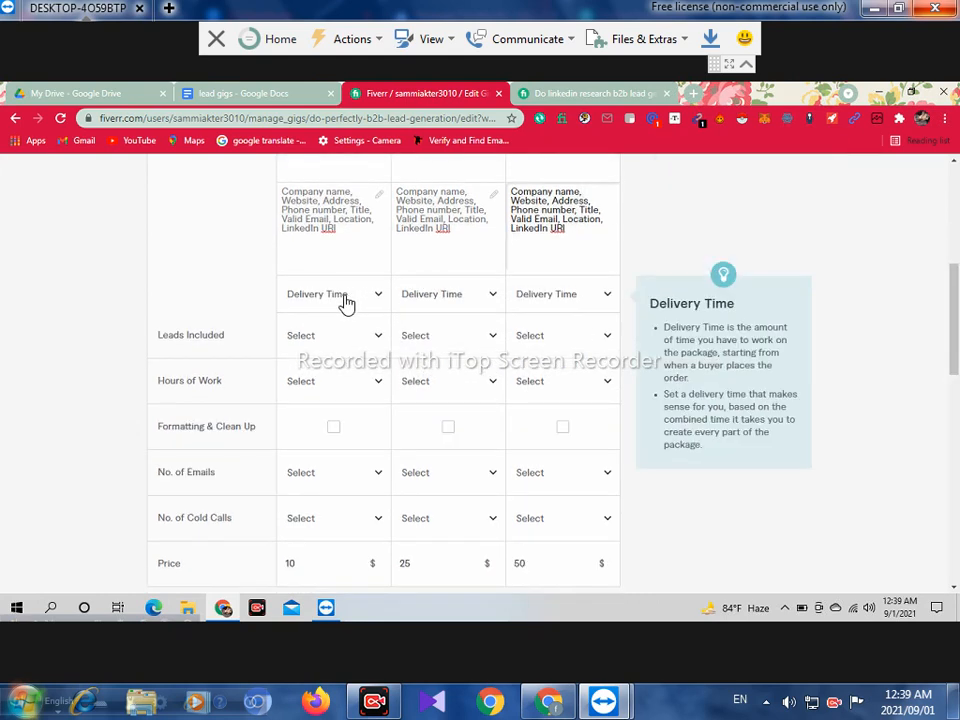
click(345, 304)
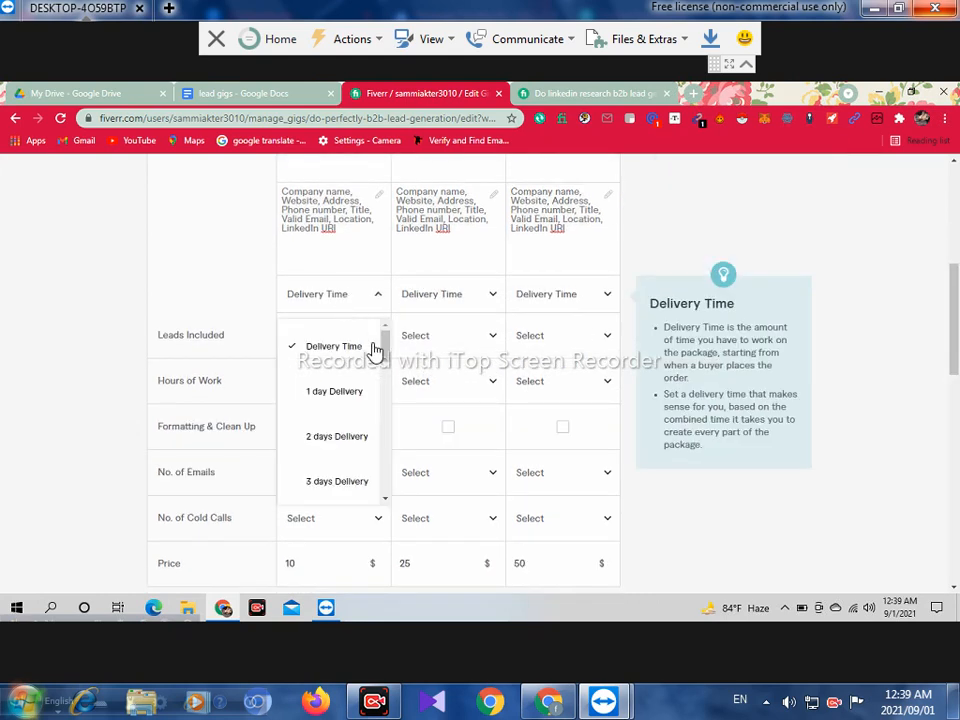
click(323, 440)
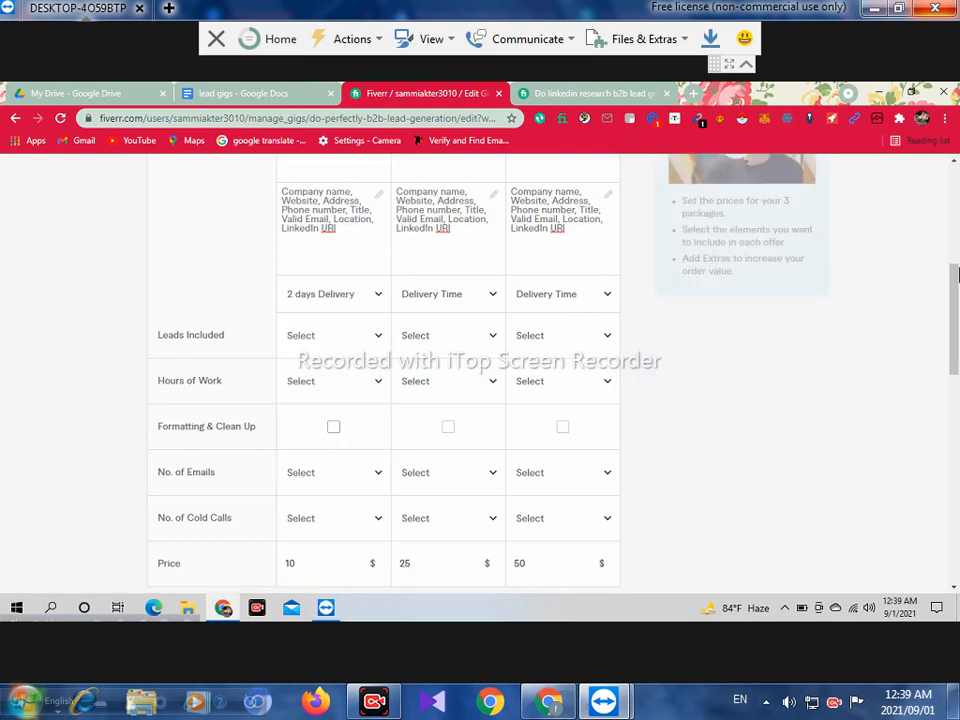
scroll(490, 413, up, 1)
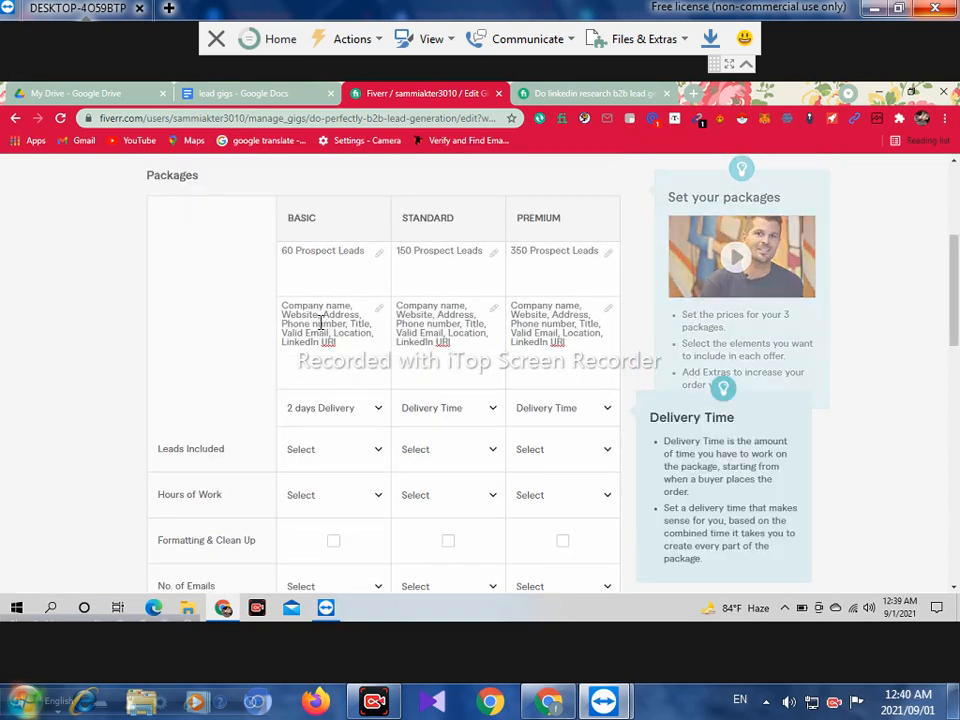
drag(953, 289, 957, 311)
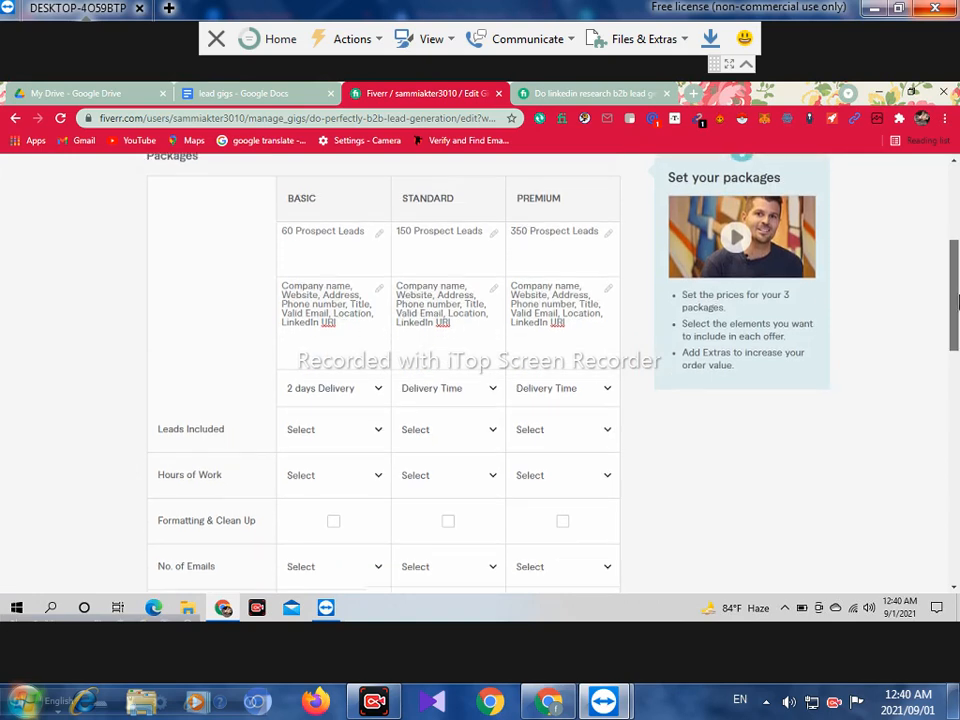
click(433, 388)
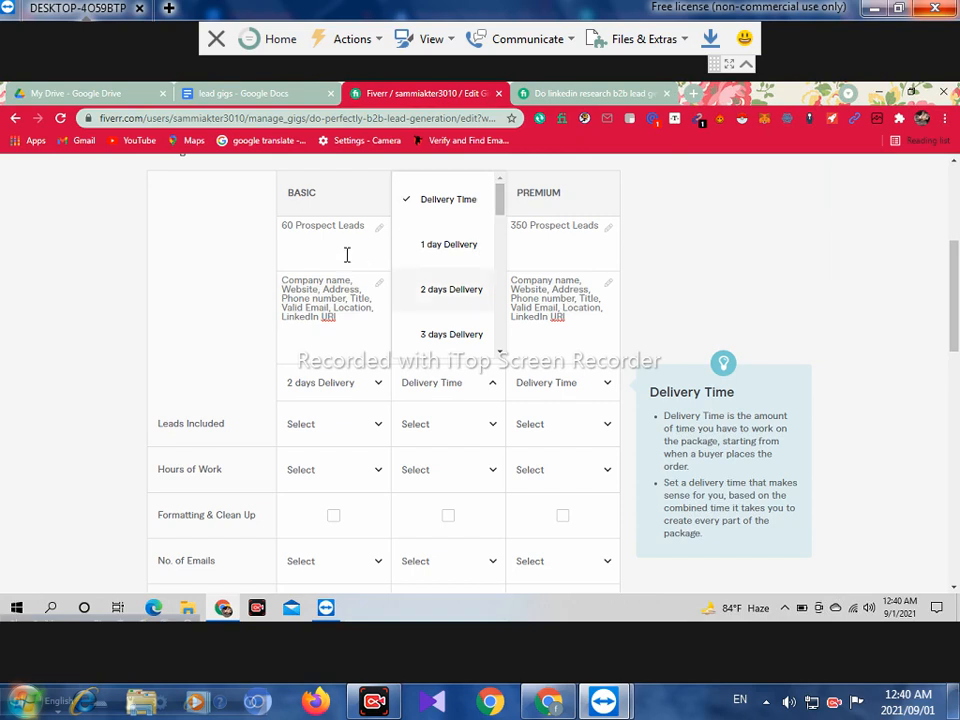
drag(508, 214, 509, 233)
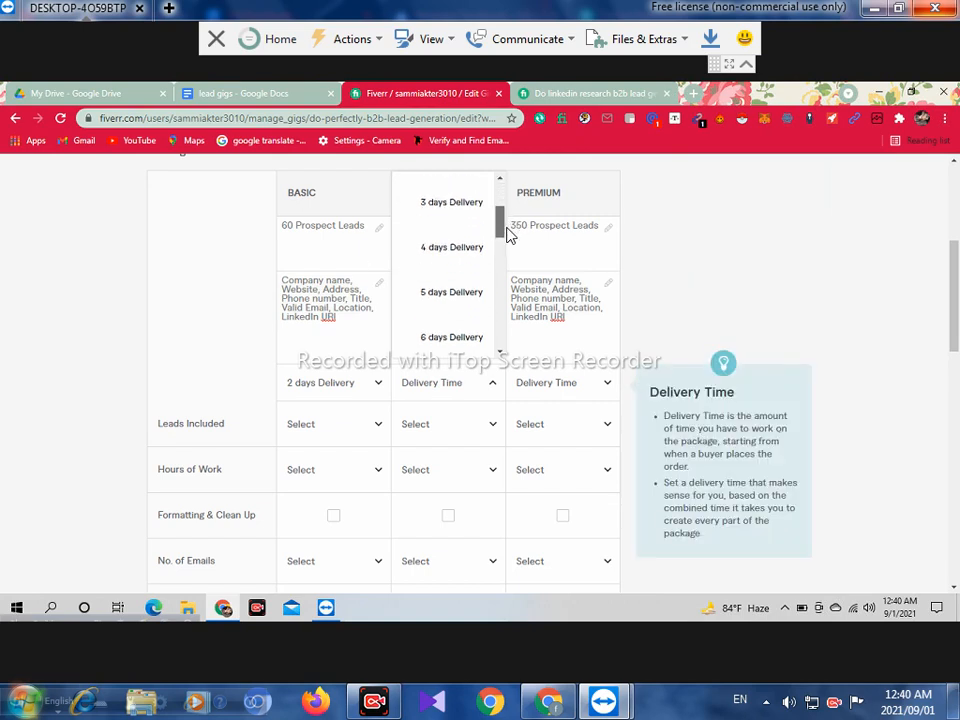
click(451, 250)
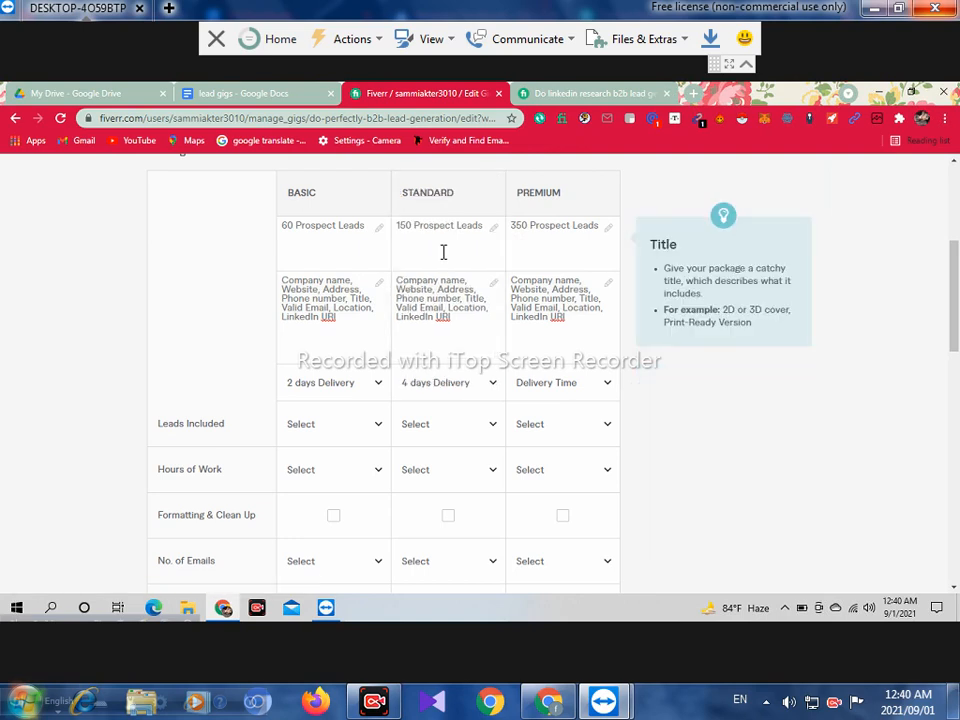
click(558, 392)
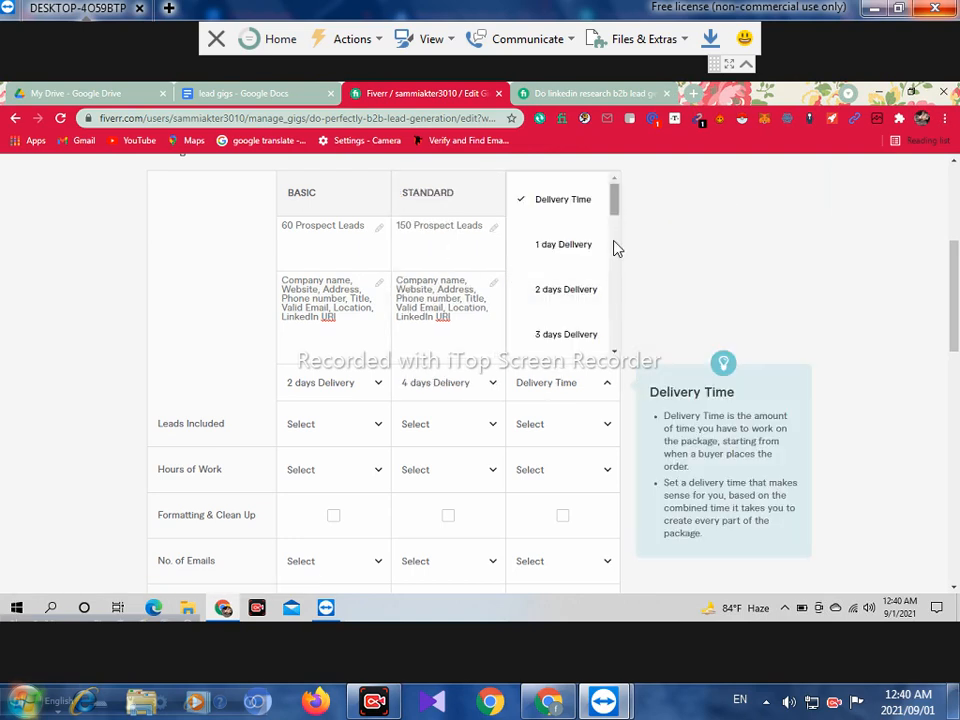
scroll(617, 248, down, 3)
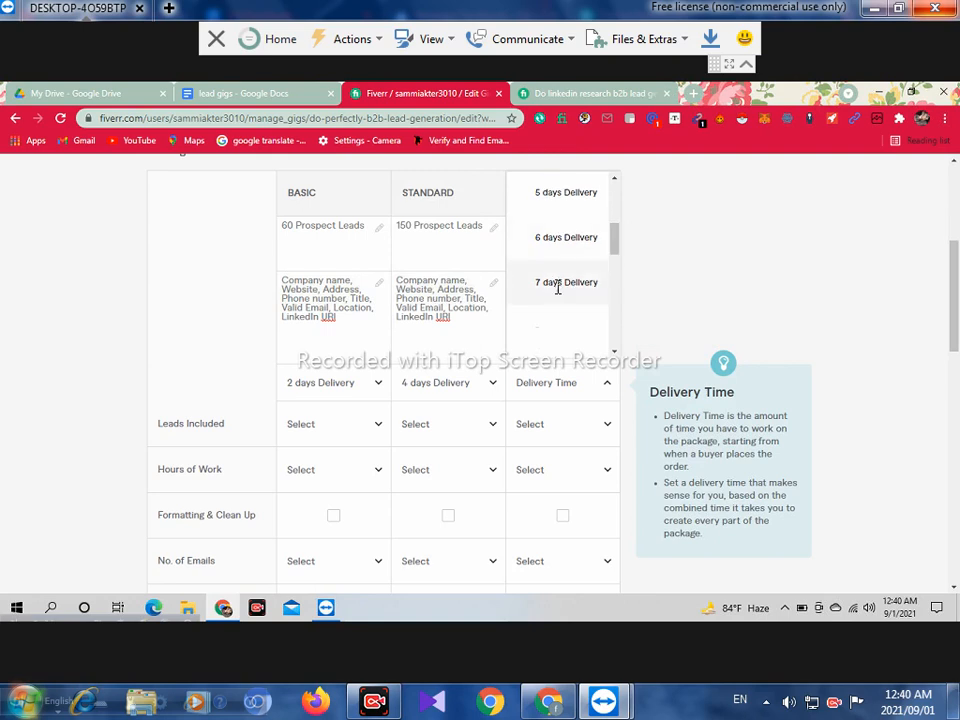
click(558, 284)
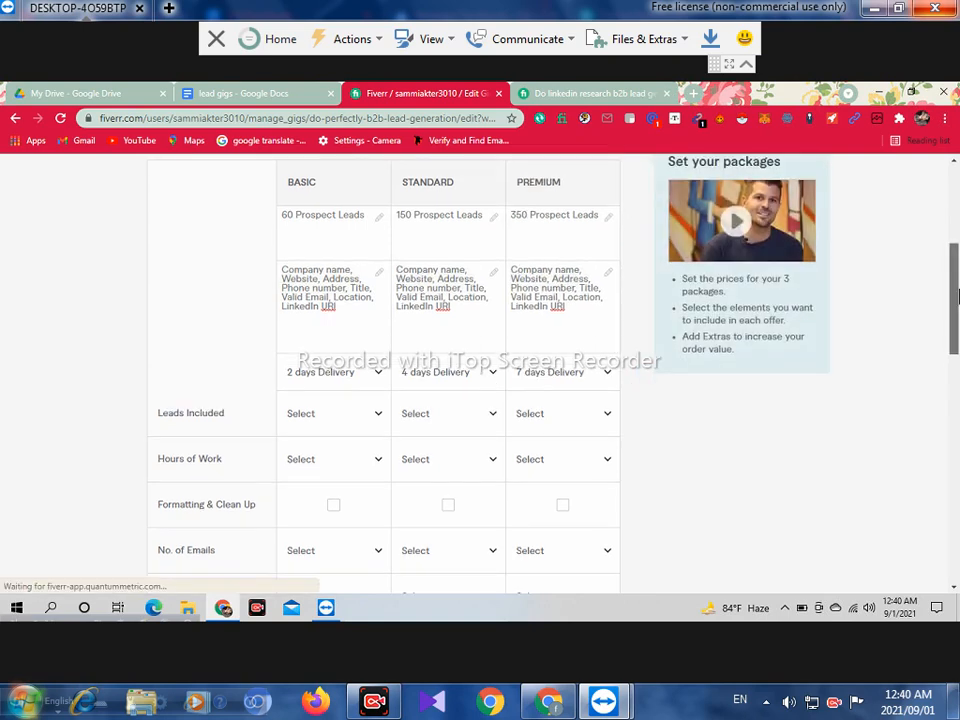
- Set the leads included to 50 for the Basic package and 150 for the Standard package
scroll(957, 303, down, 1)
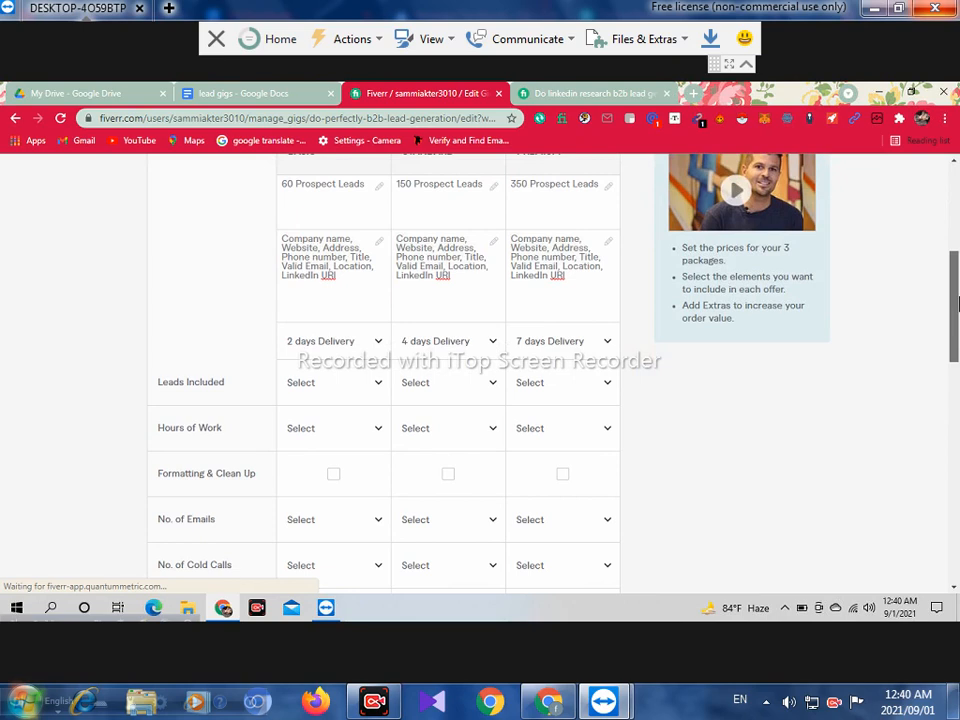
scroll(957, 305, down, 1)
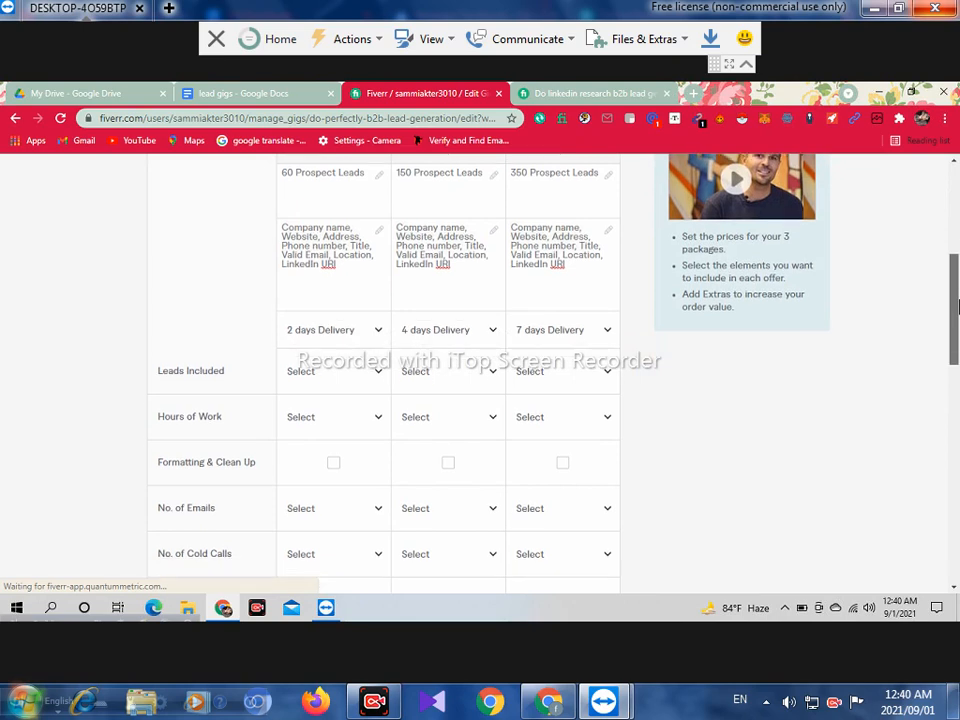
drag(958, 309, 958, 319)
mouse_move(334, 339)
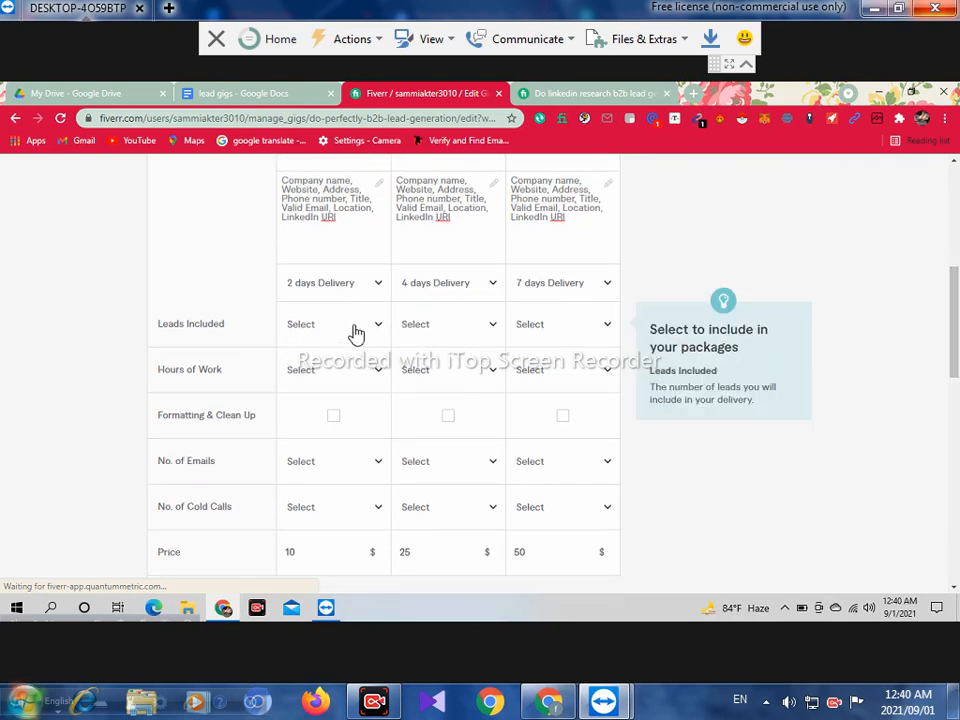
click(355, 330)
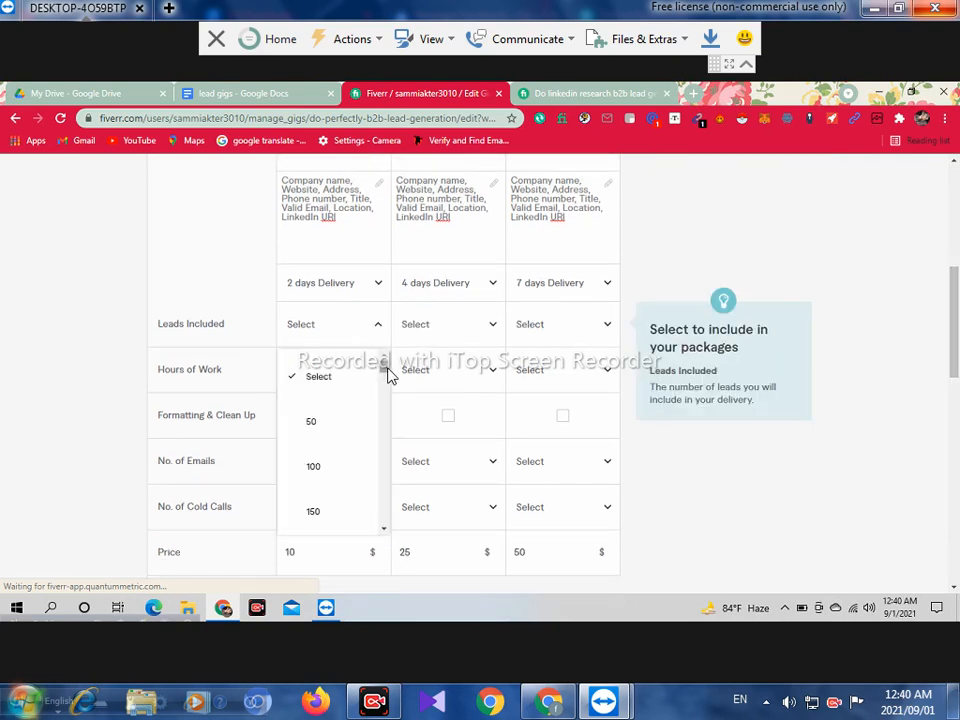
click(320, 428)
click(470, 338)
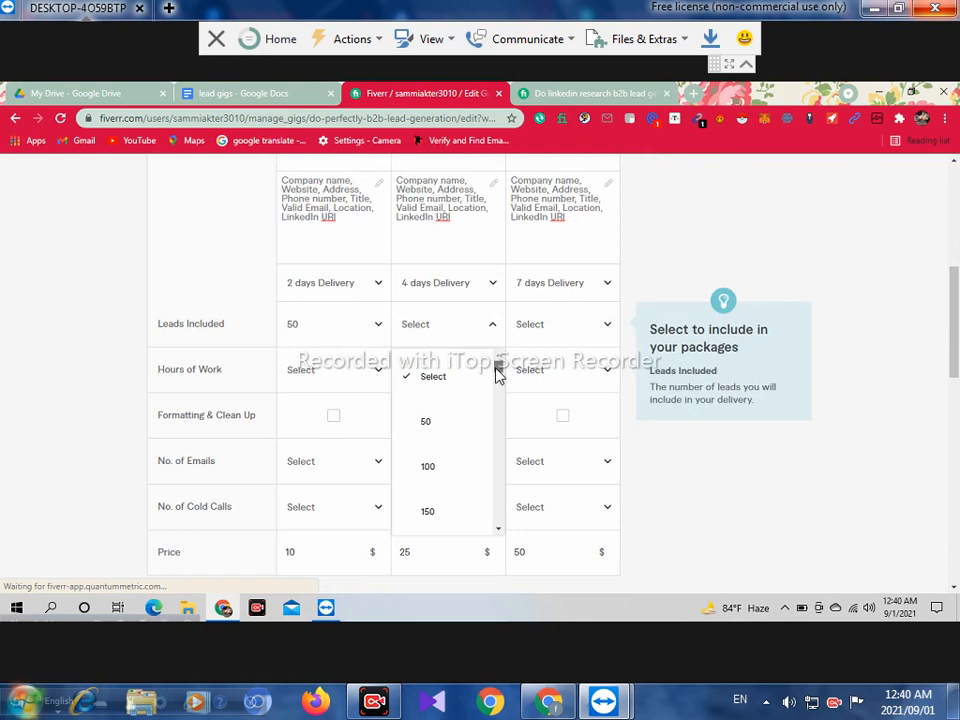
click(429, 515)
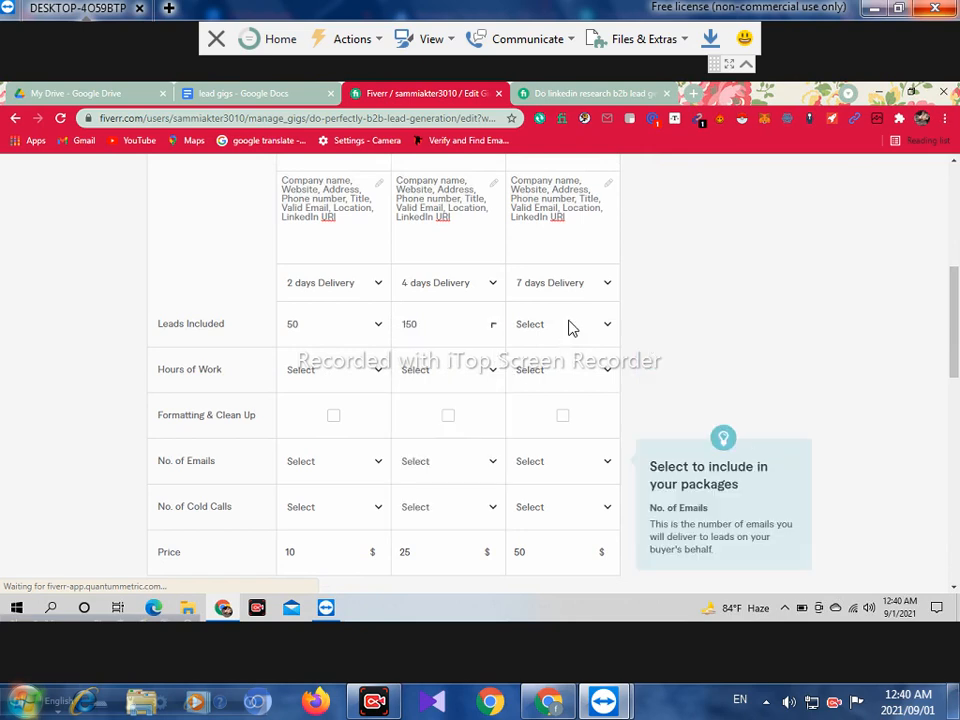
- Set the leads included to 350 for the Premium package
click(583, 326)
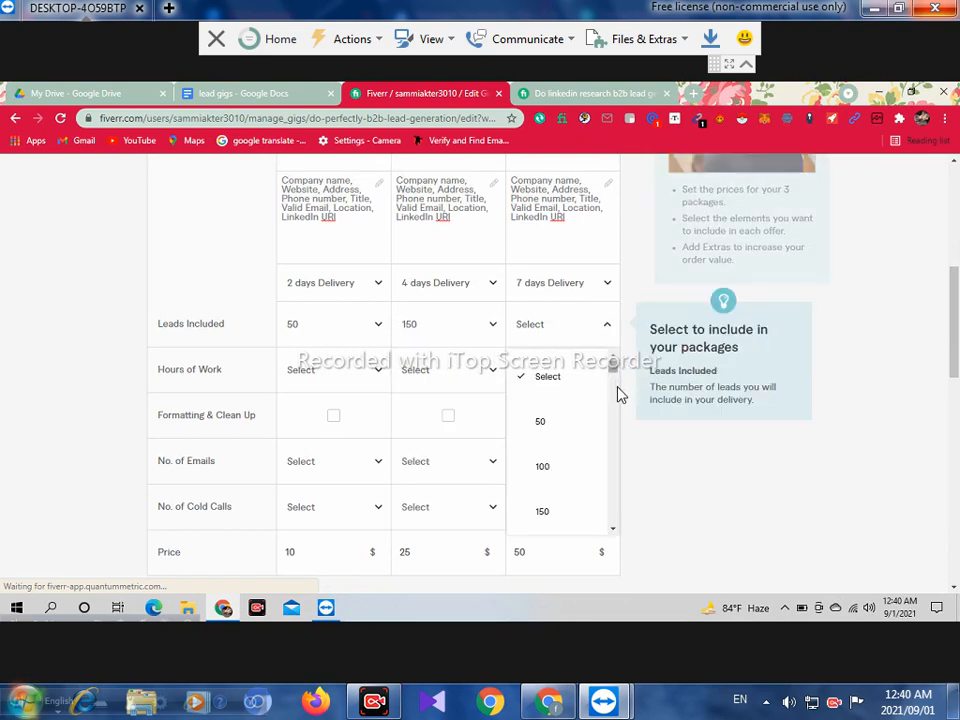
mouse_move(617, 388)
mouse_down()
mouse_move(616, 397)
mouse_move(620, 370)
mouse_up()
scroll(620, 375, up, 2)
scroll(617, 373, up, 3)
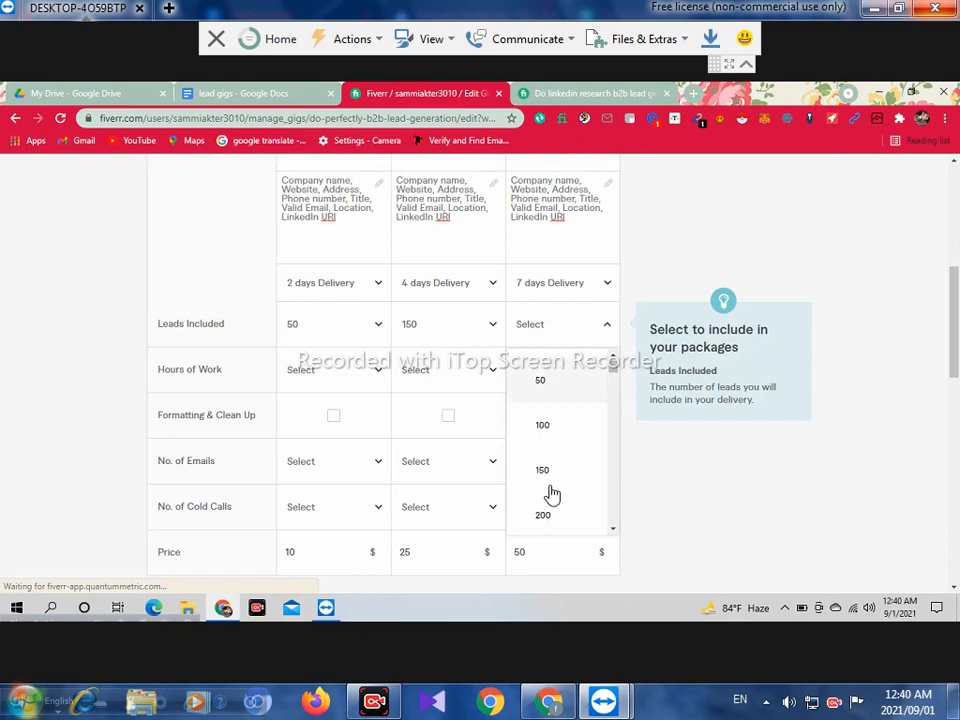
scroll(617, 372, down, 3)
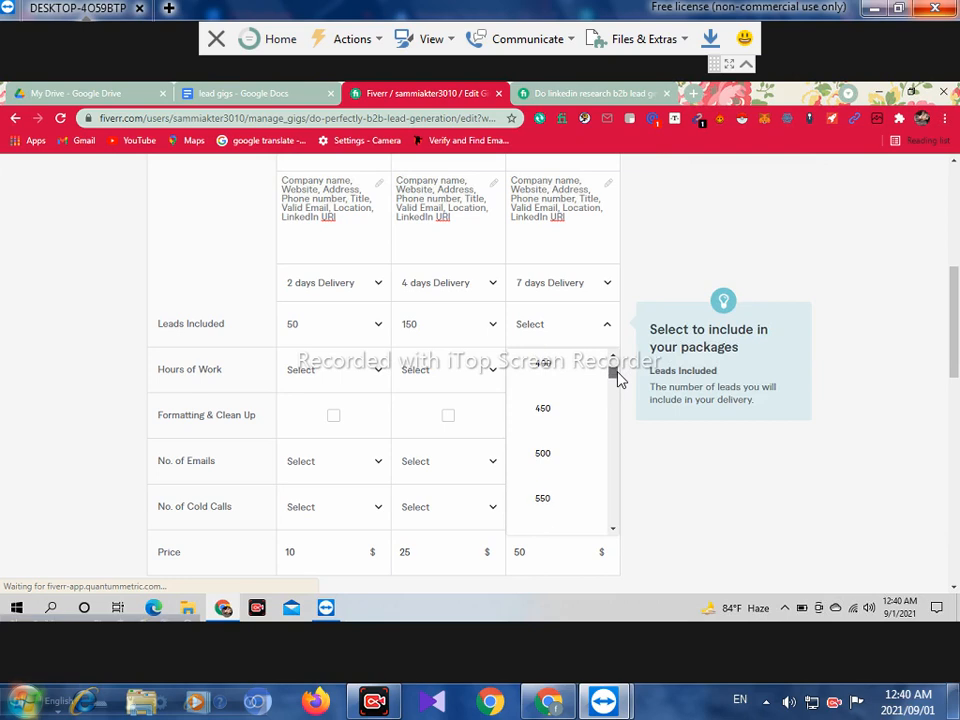
scroll(617, 365, up, 1)
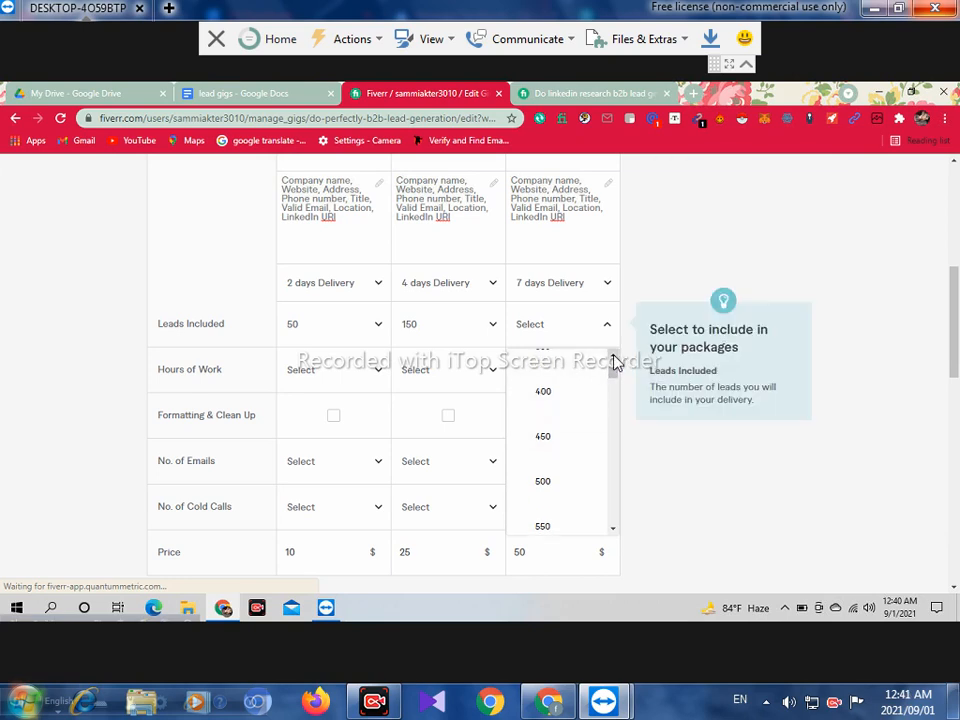
scroll(570, 400, up, 1)
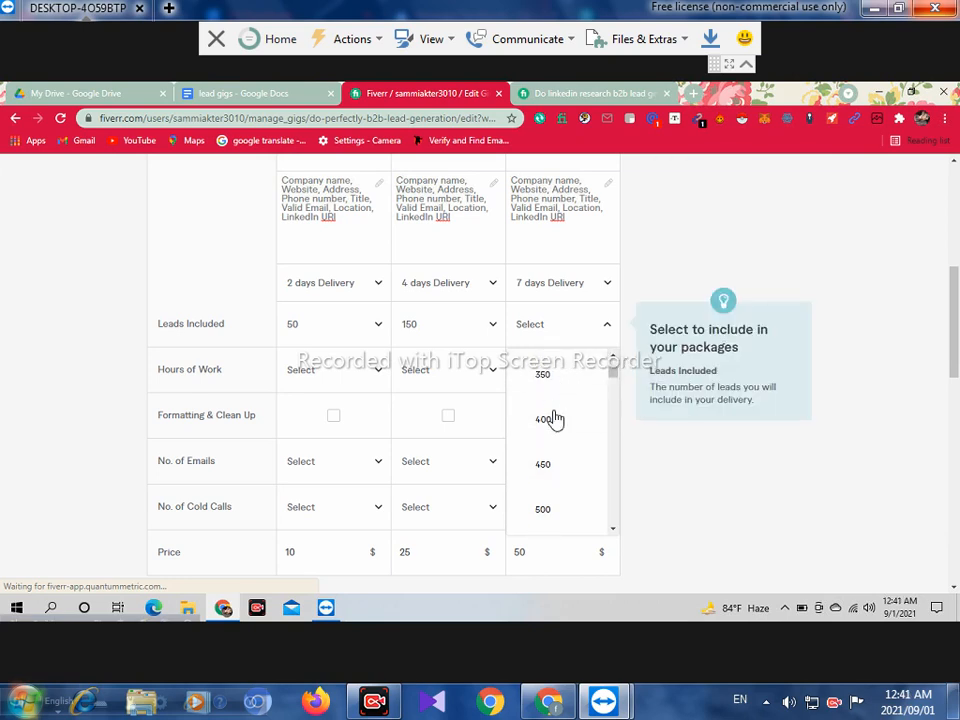
click(554, 386)
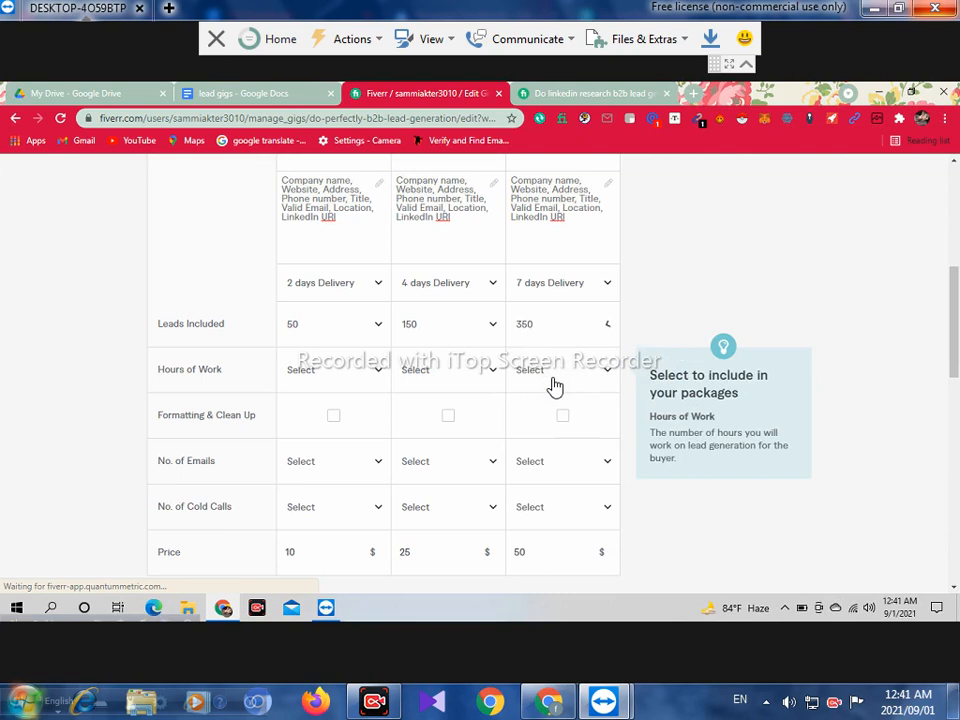
- Include Formatting & Clean Up in the Basic, Standard and Premium packages
click(336, 416)
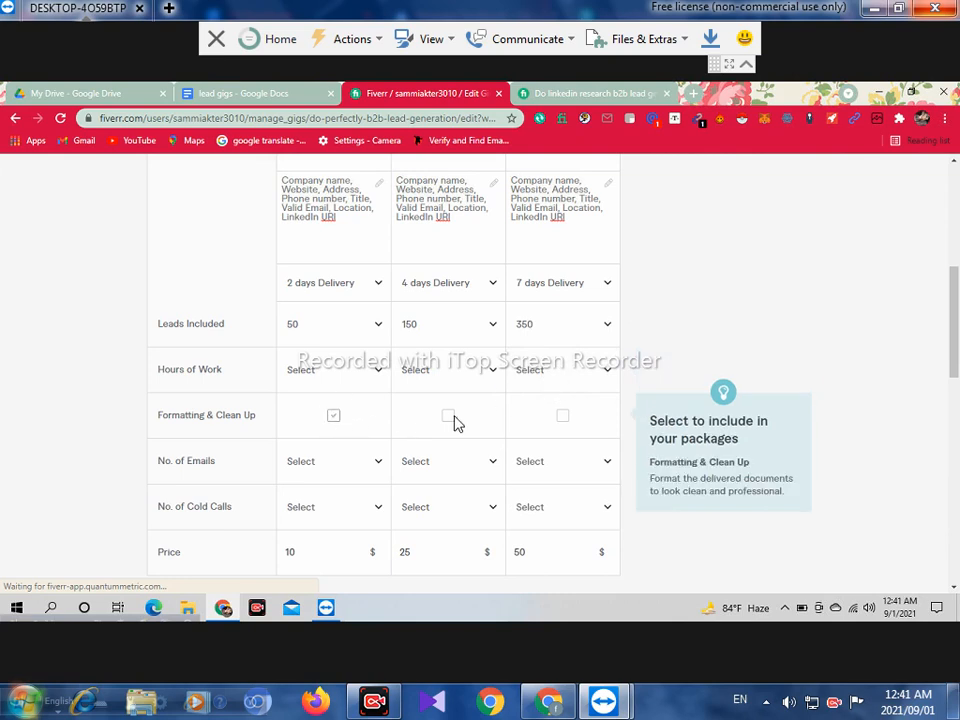
click(564, 416)
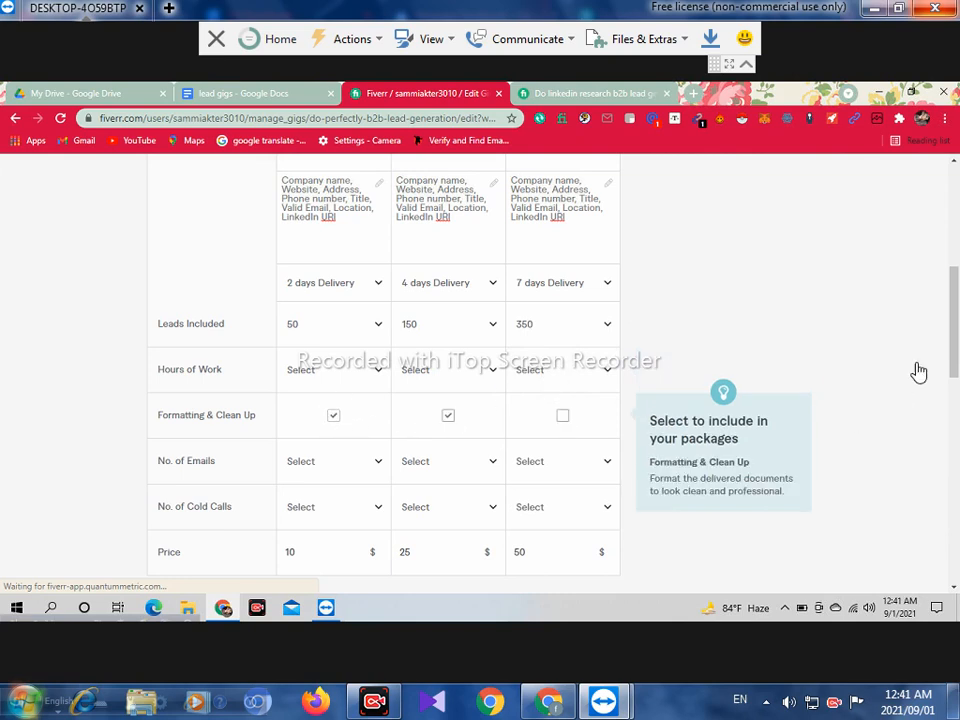
- Set the number of emails to 50 for the Basic package and 150 for the Standard package
drag(956, 321, 956, 360)
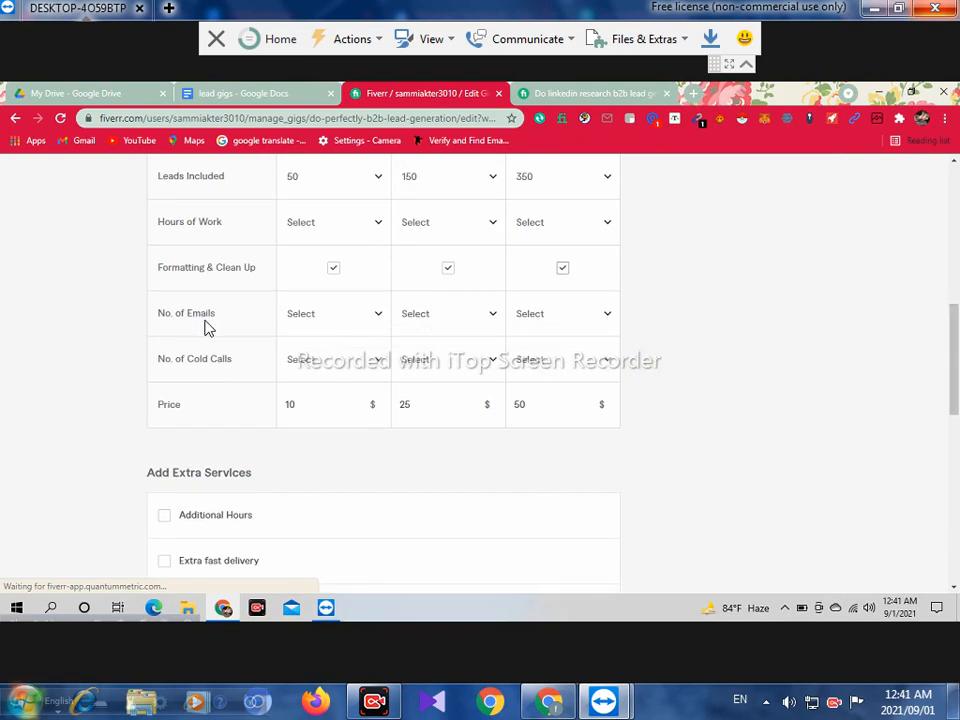
mouse_move(234, 326)
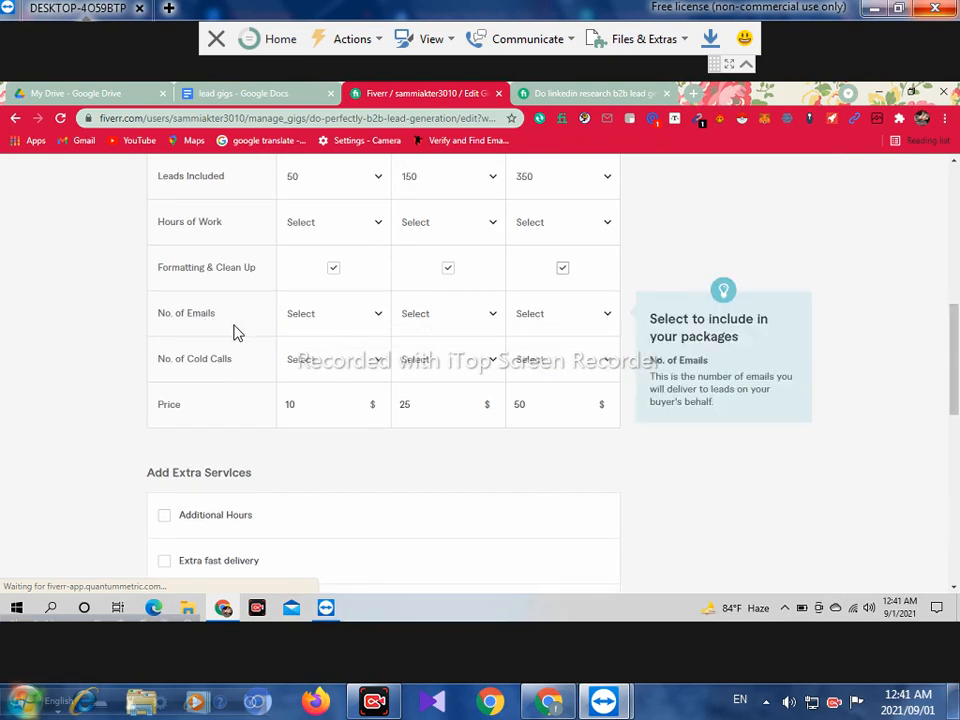
click(344, 318)
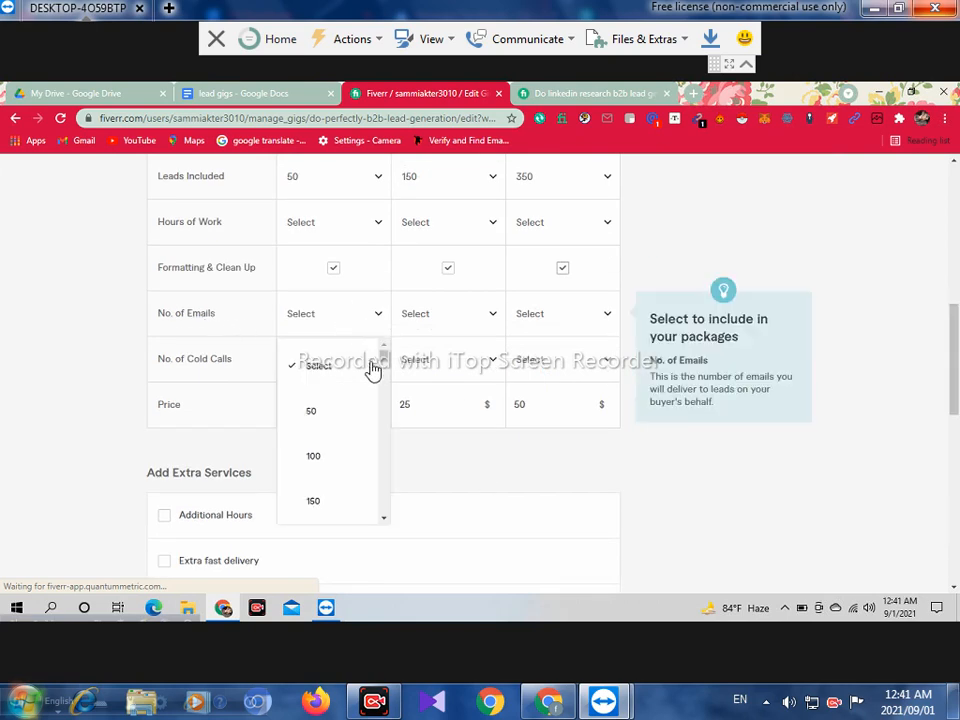
click(335, 418)
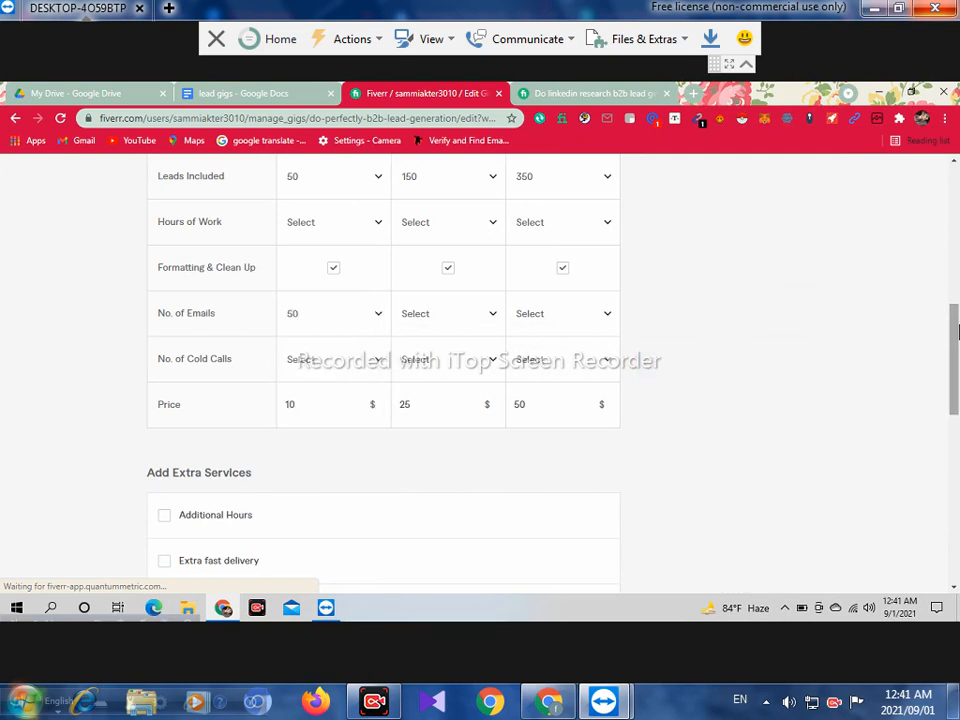
scroll(957, 325, up, 1)
drag(957, 325, 957, 318)
scroll(957, 313, up, 1)
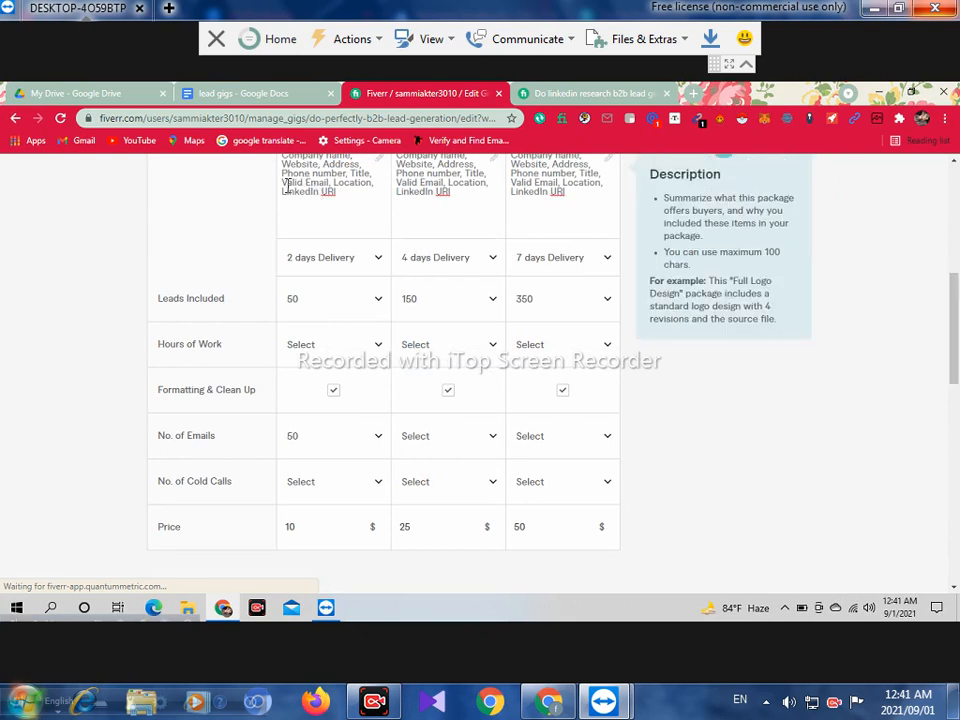
scroll(366, 345, down, 1)
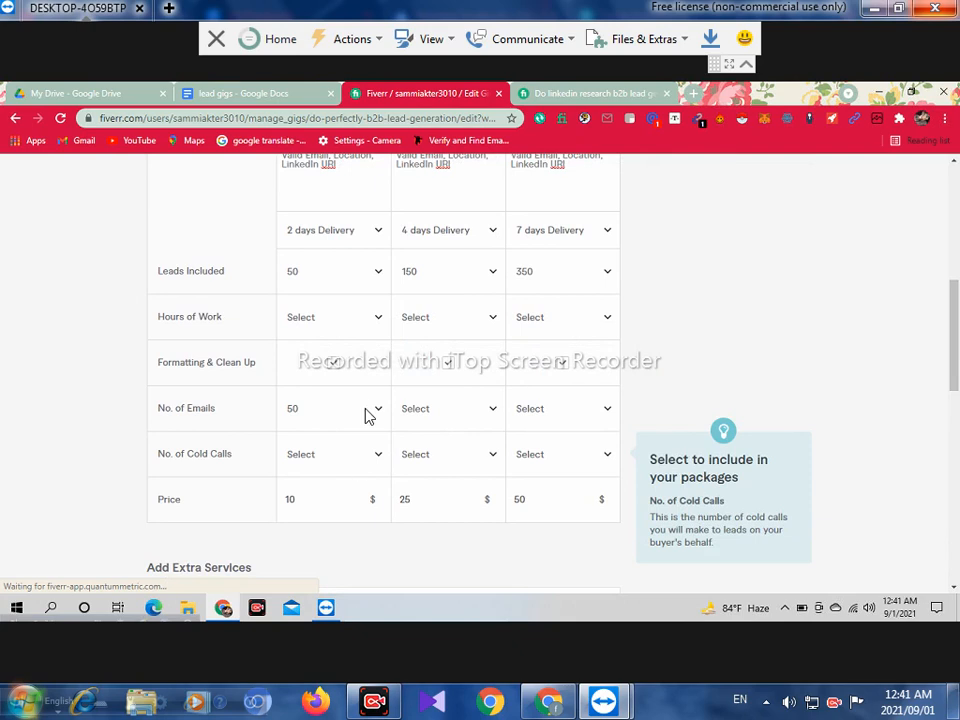
click(452, 421)
click(432, 360)
- Set the number of emails to 350 for the Premium package
click(563, 410)
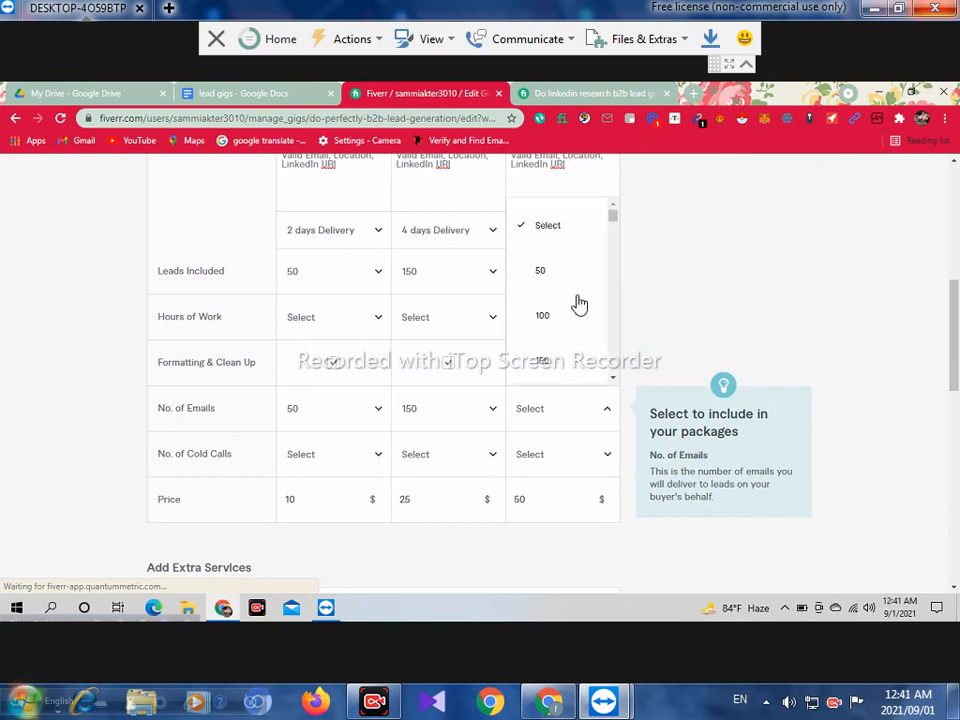
drag(613, 216, 611, 240)
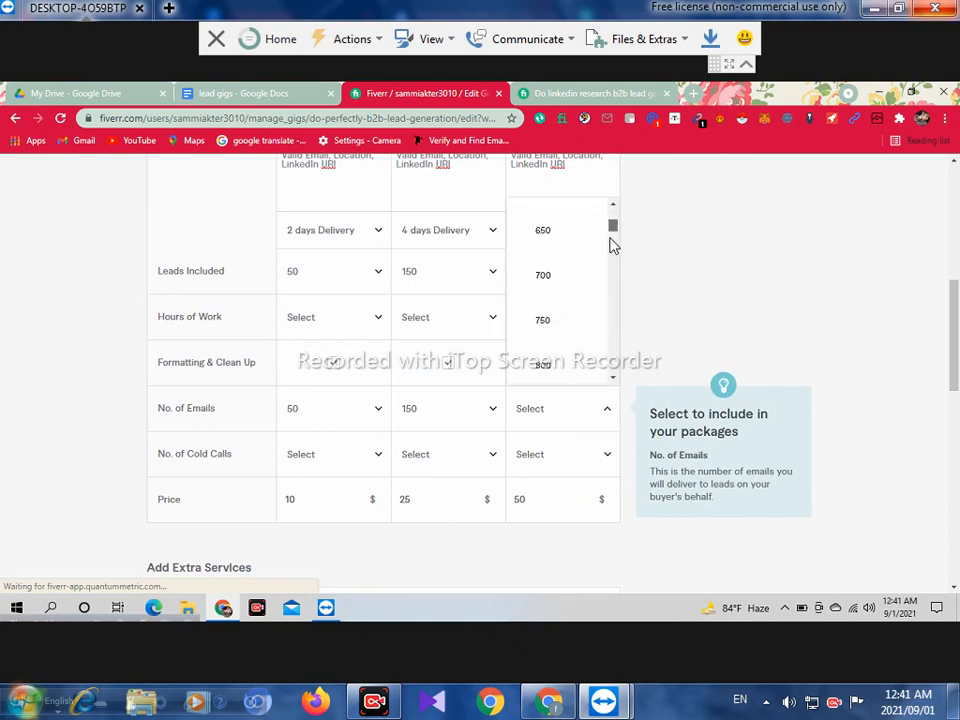
click(615, 208)
click(615, 210)
click(615, 208)
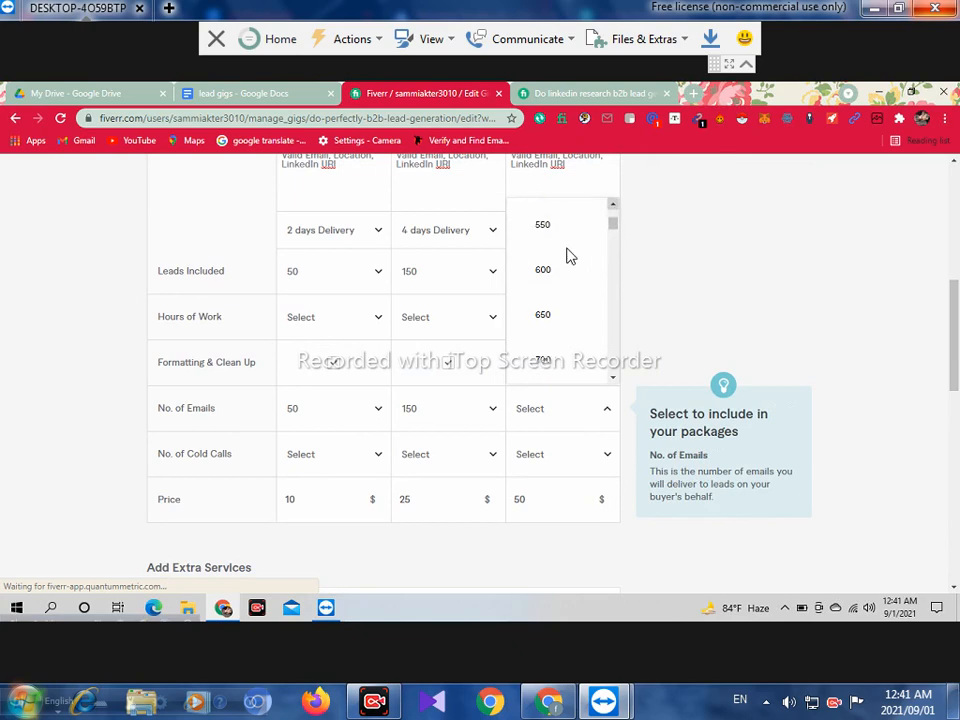
click(613, 204)
click(613, 203)
click(615, 208)
click(613, 207)
click(555, 222)
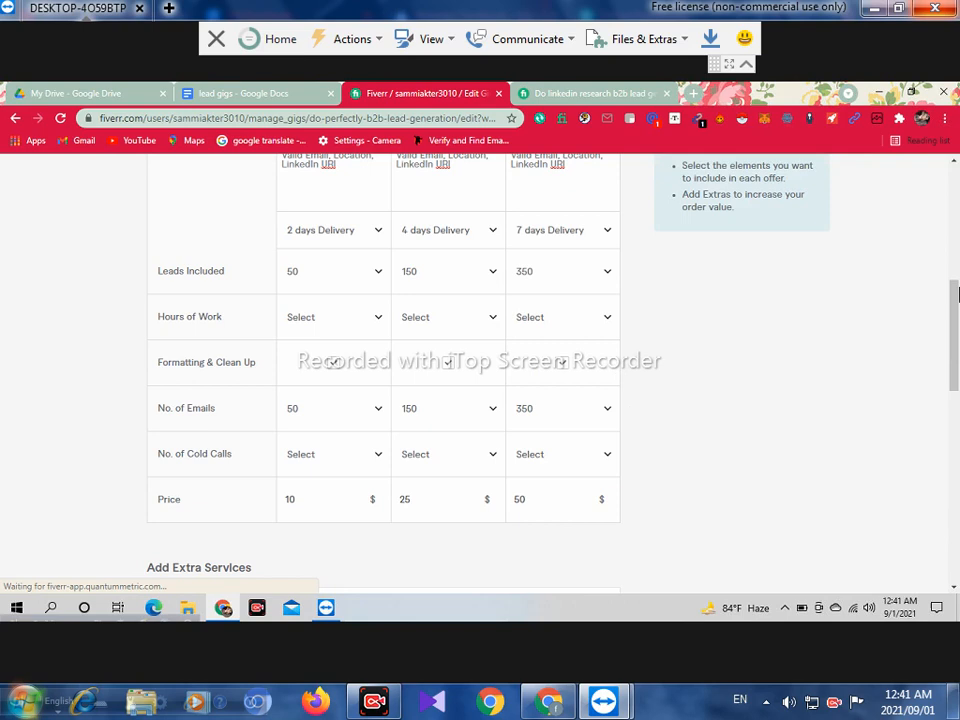
- Set the hours of work to 3 for Basic, 9 for Standard and 20 for Premium
drag(957, 312, 957, 317)
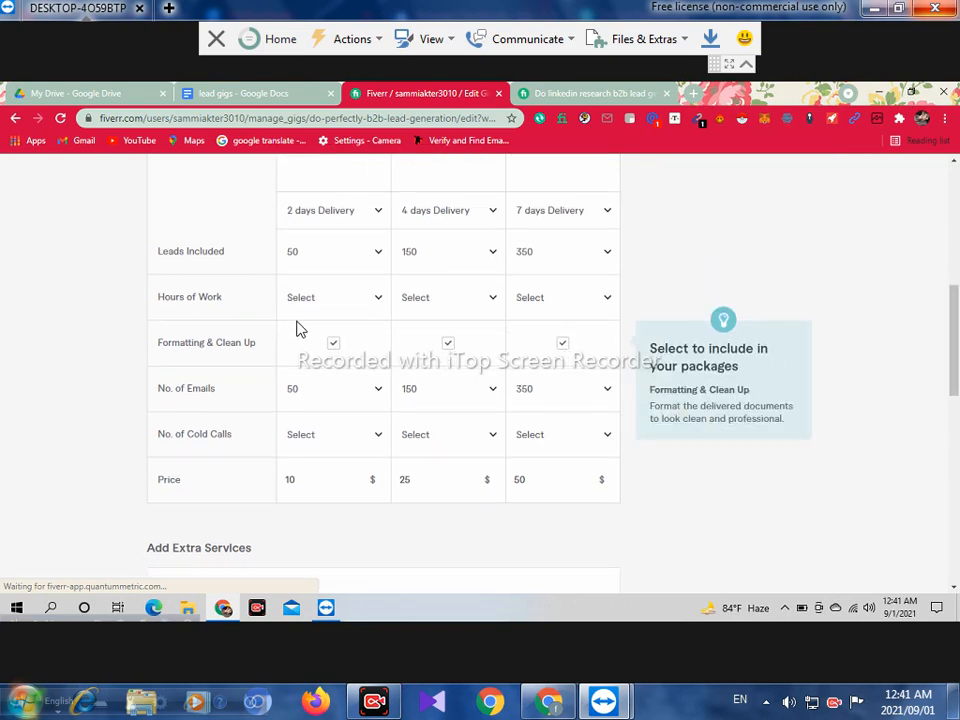
scroll(300, 350, up, 1)
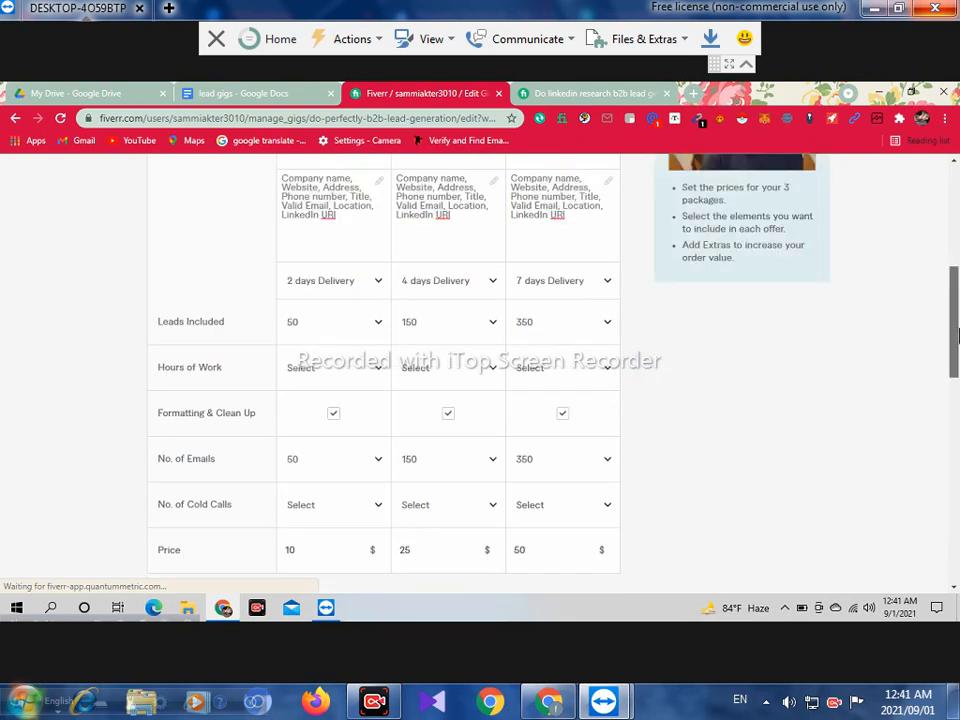
drag(957, 335, 957, 342)
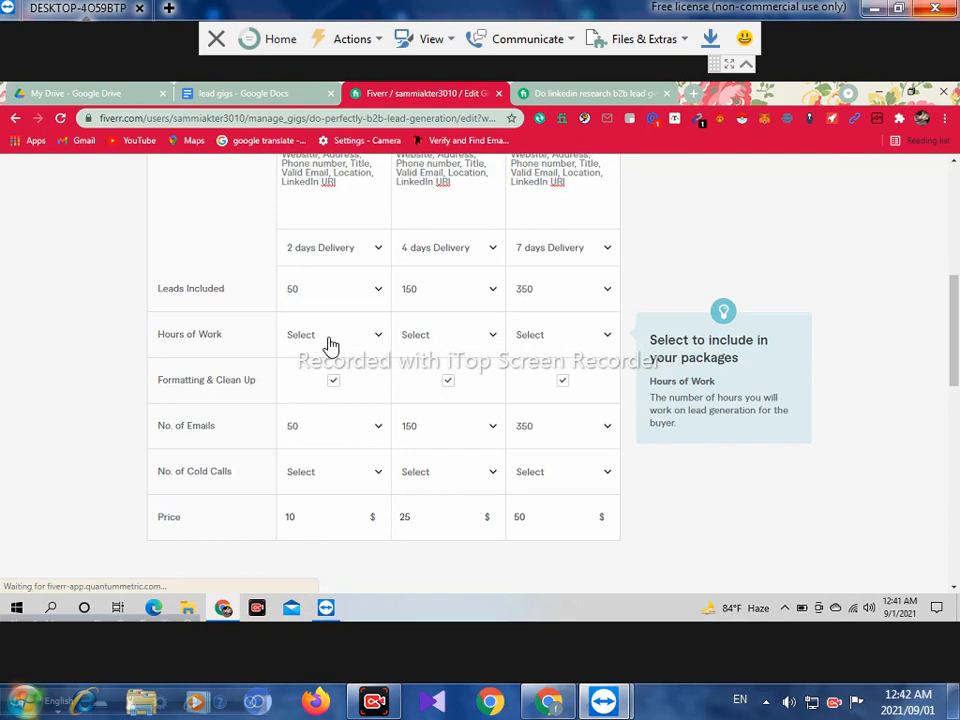
click(331, 345)
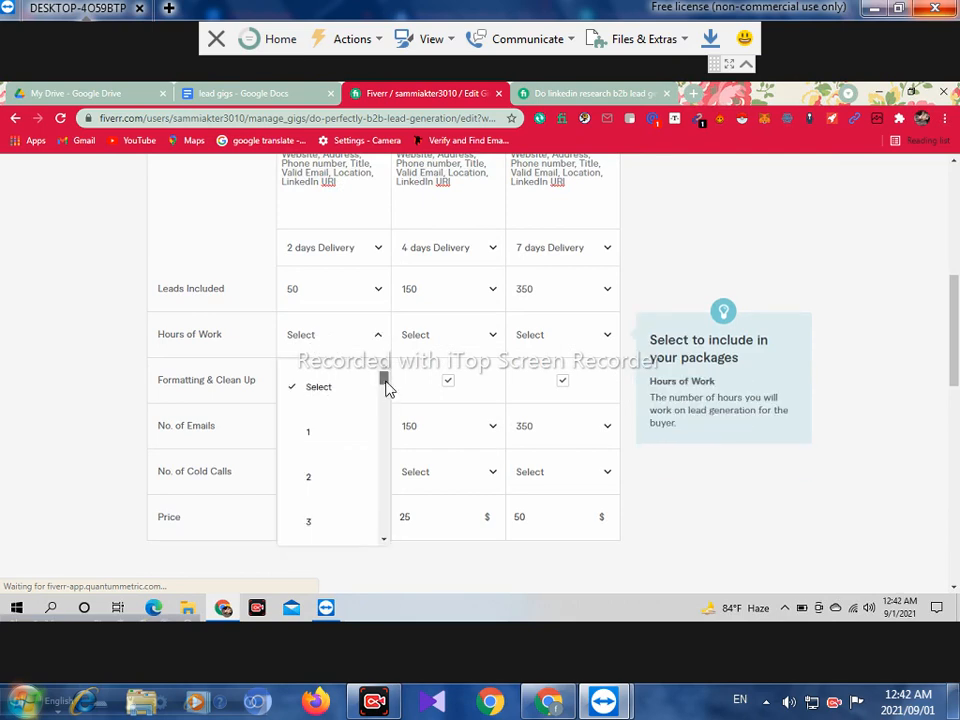
scroll(330, 493, down, 1)
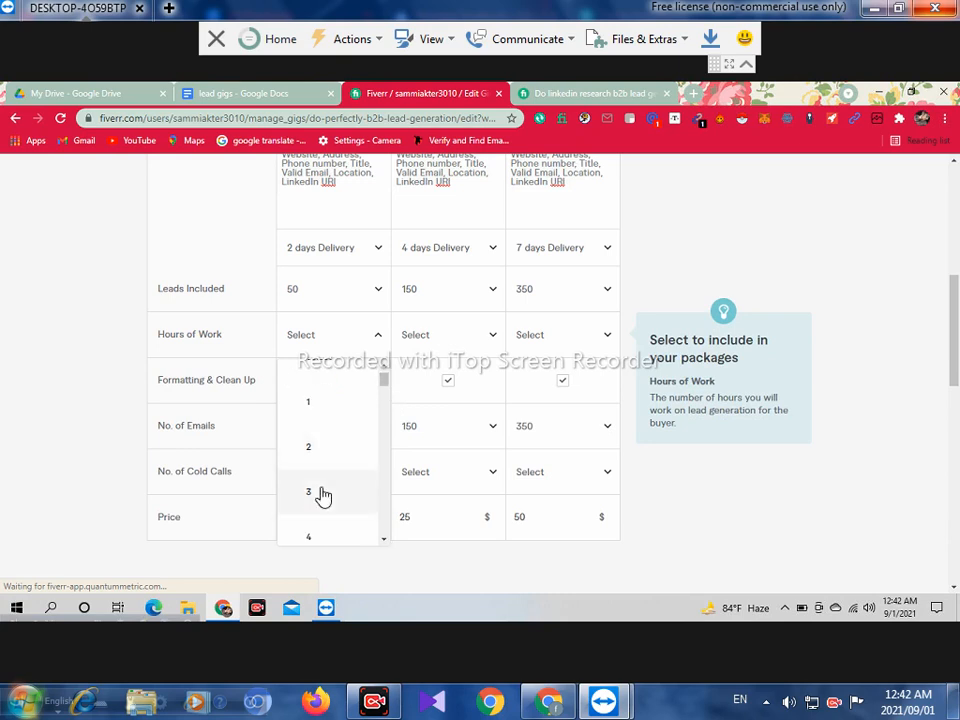
click(322, 493)
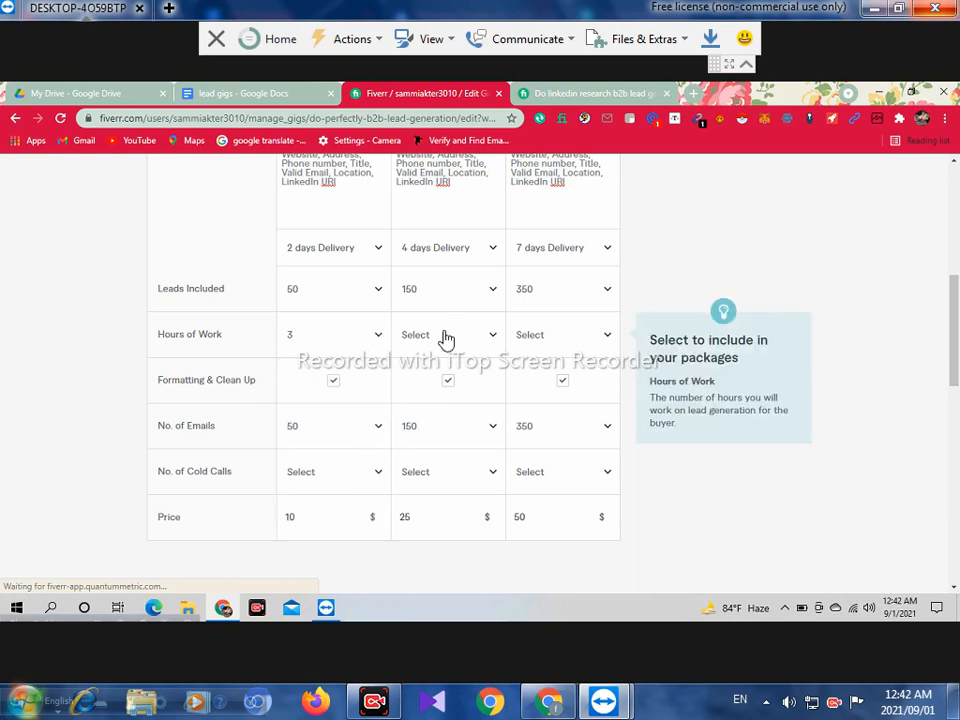
click(446, 336)
mouse_move(503, 390)
mouse_down()
mouse_move(499, 410)
mouse_move(490, 408)
mouse_up()
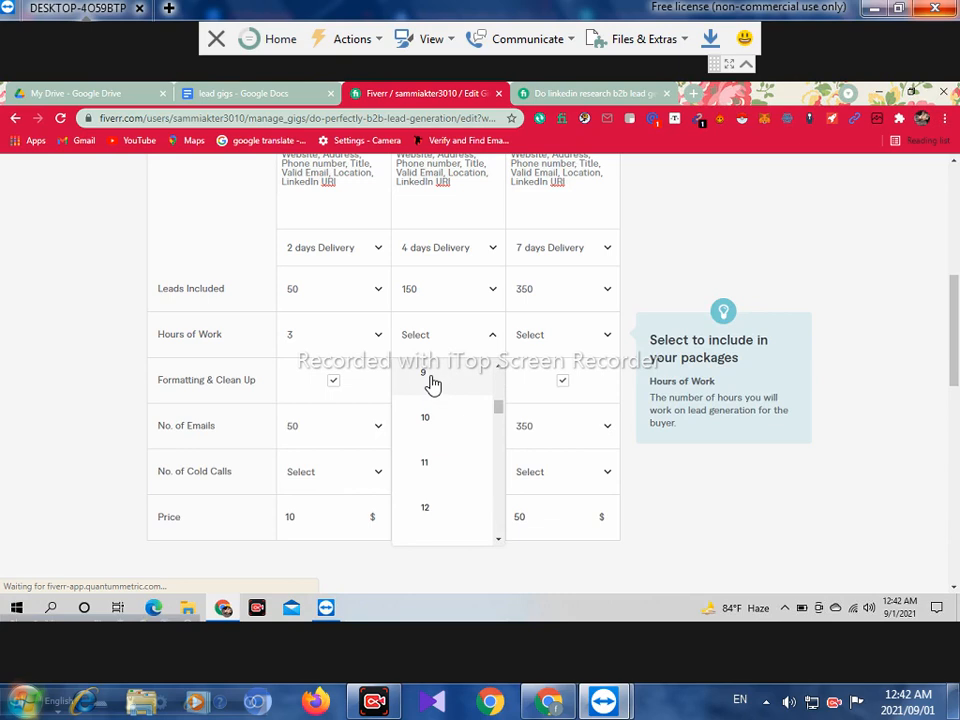
click(436, 381)
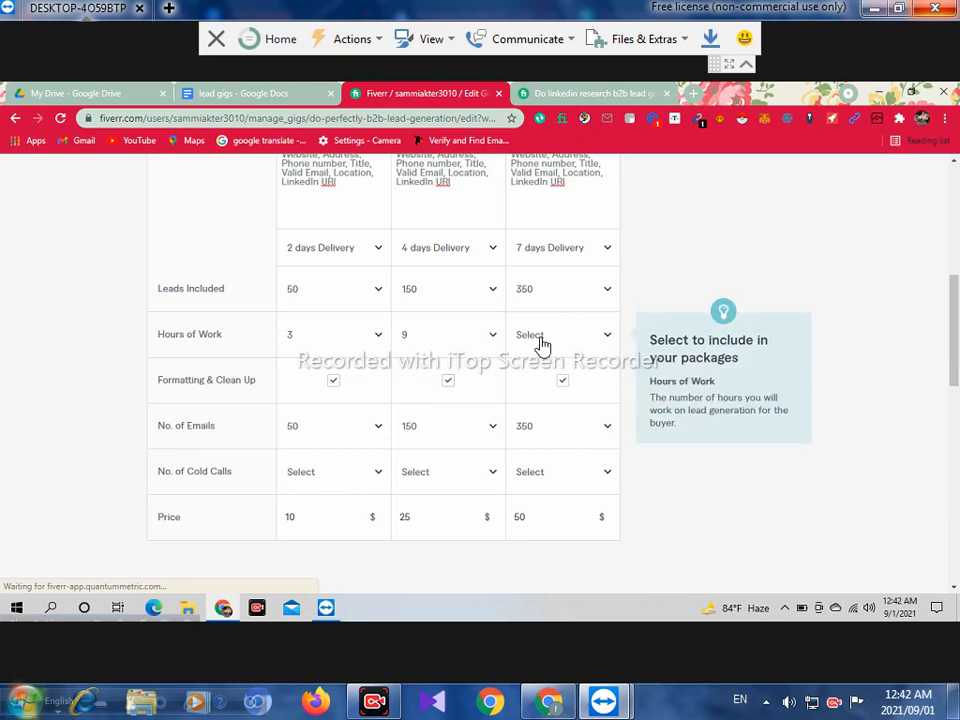
click(540, 344)
drag(617, 395, 619, 435)
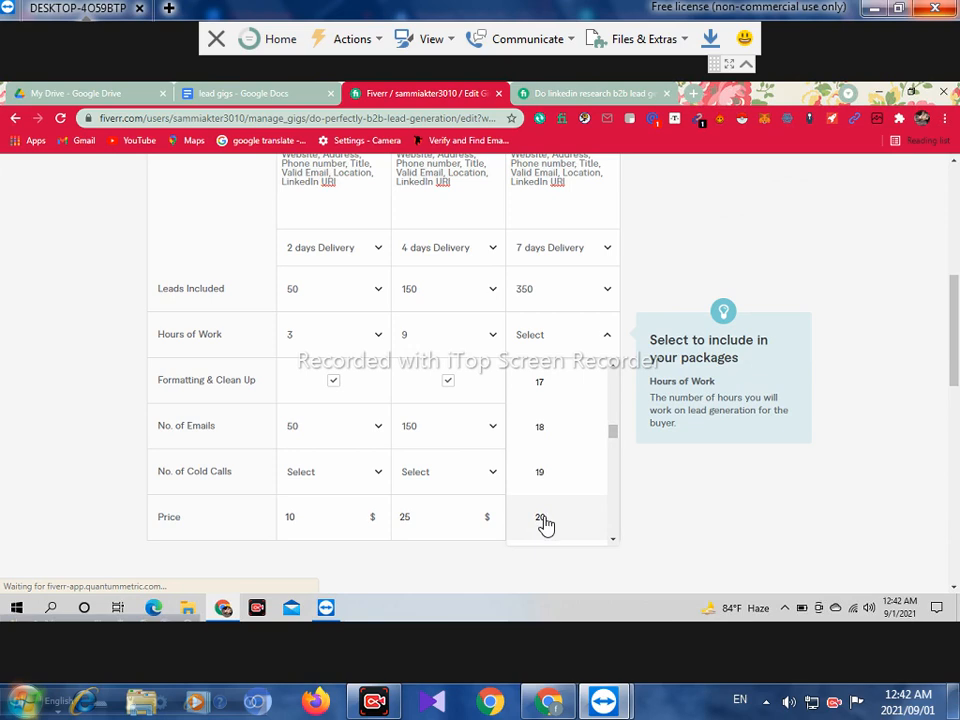
click(542, 519)
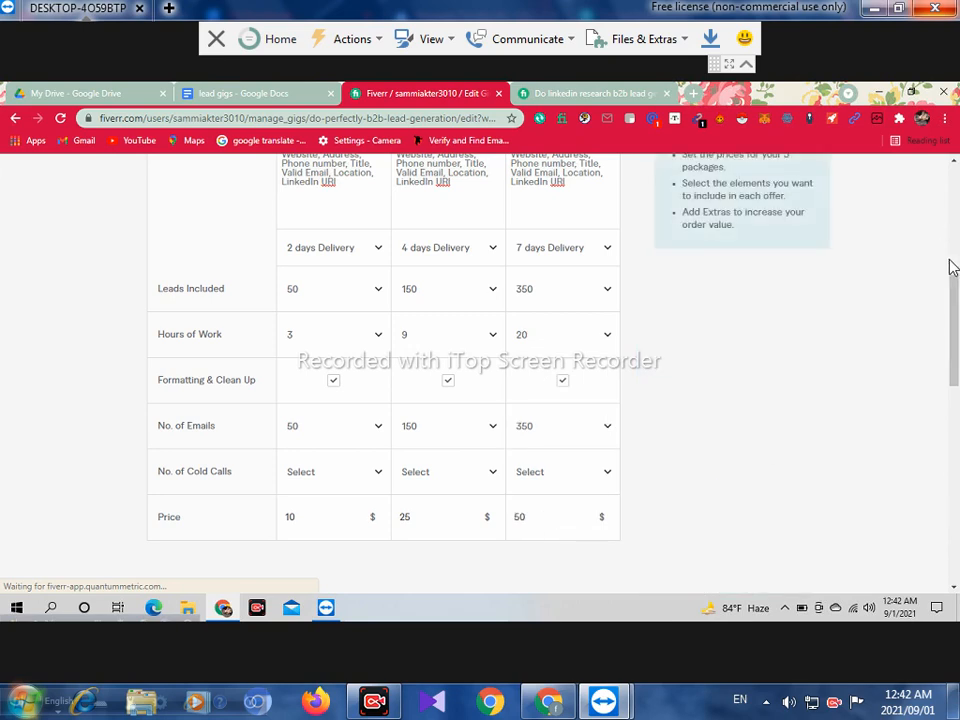
- Set the number of cold calls to 50 for the Basic package and 150 for the Standard package
scroll(955, 345, down, 1)
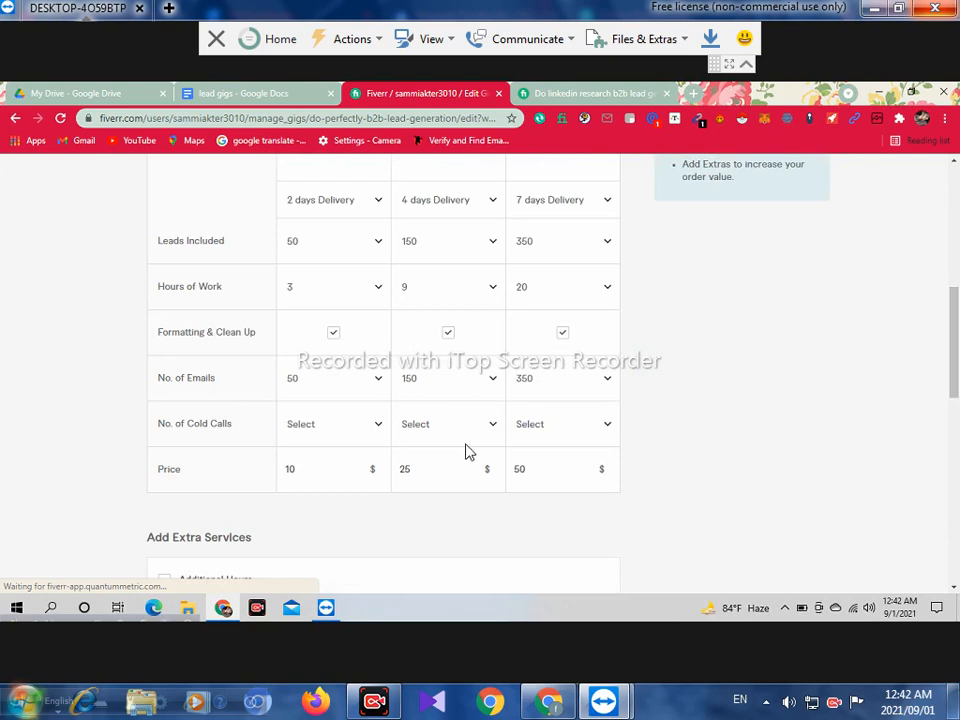
click(330, 437)
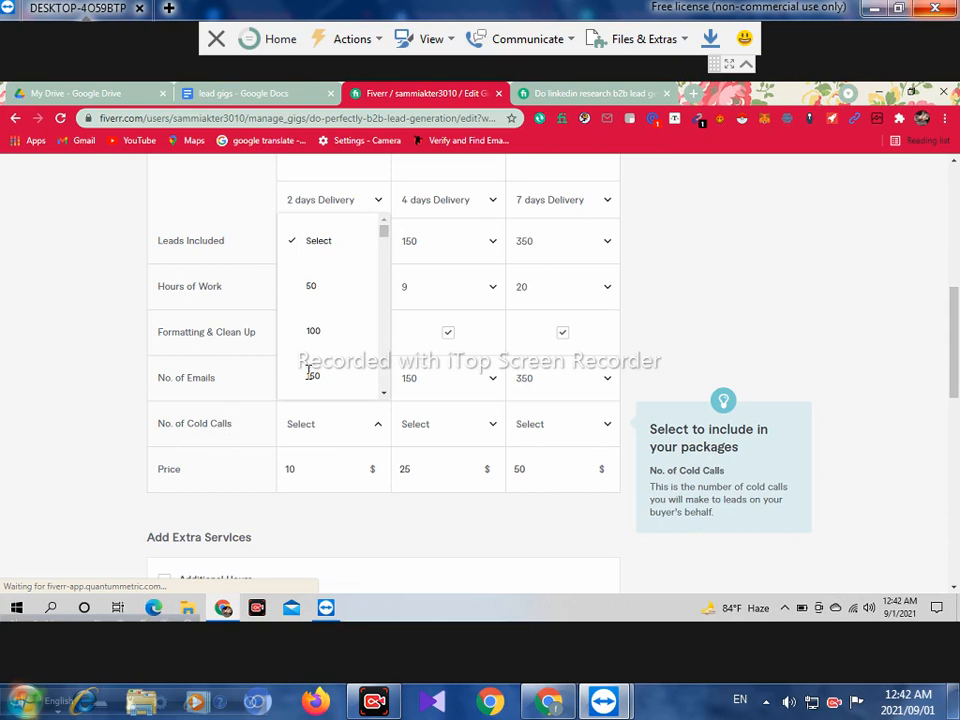
click(325, 290)
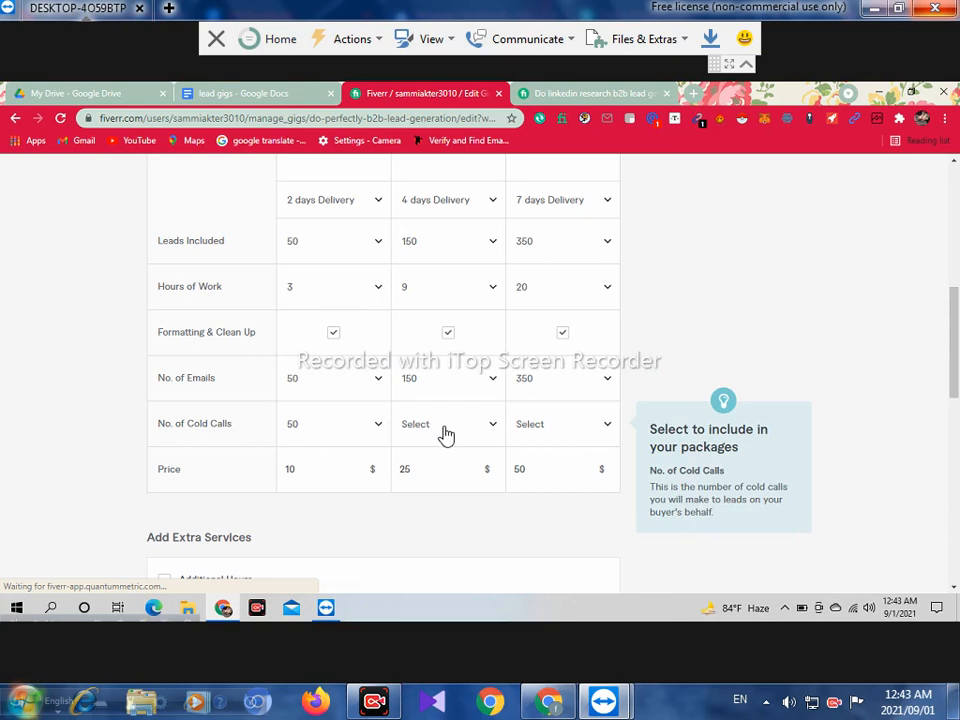
click(446, 436)
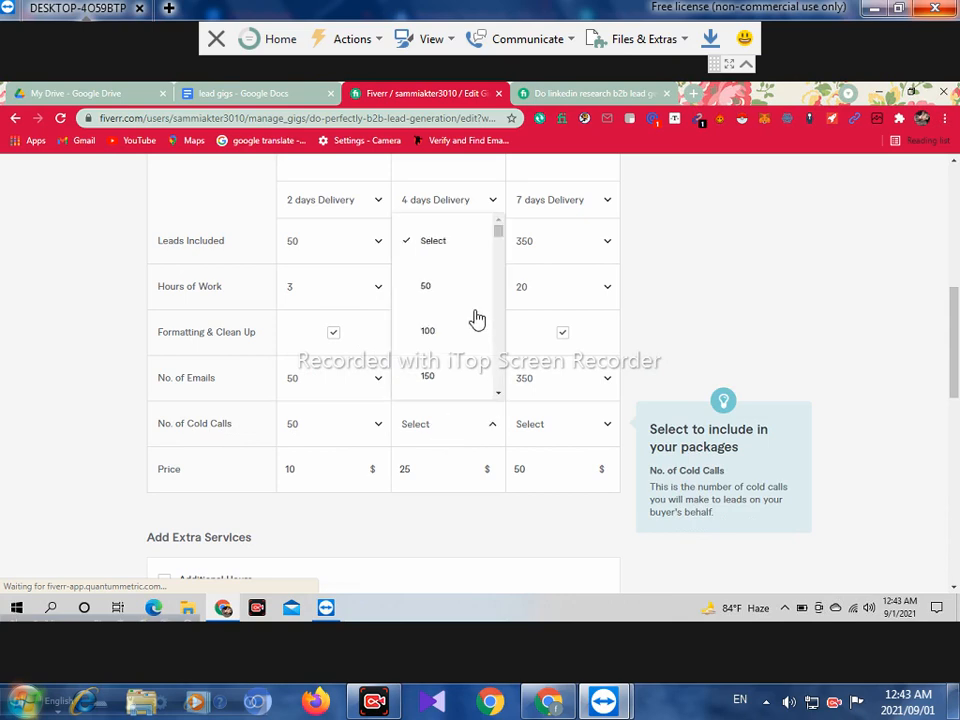
click(431, 378)
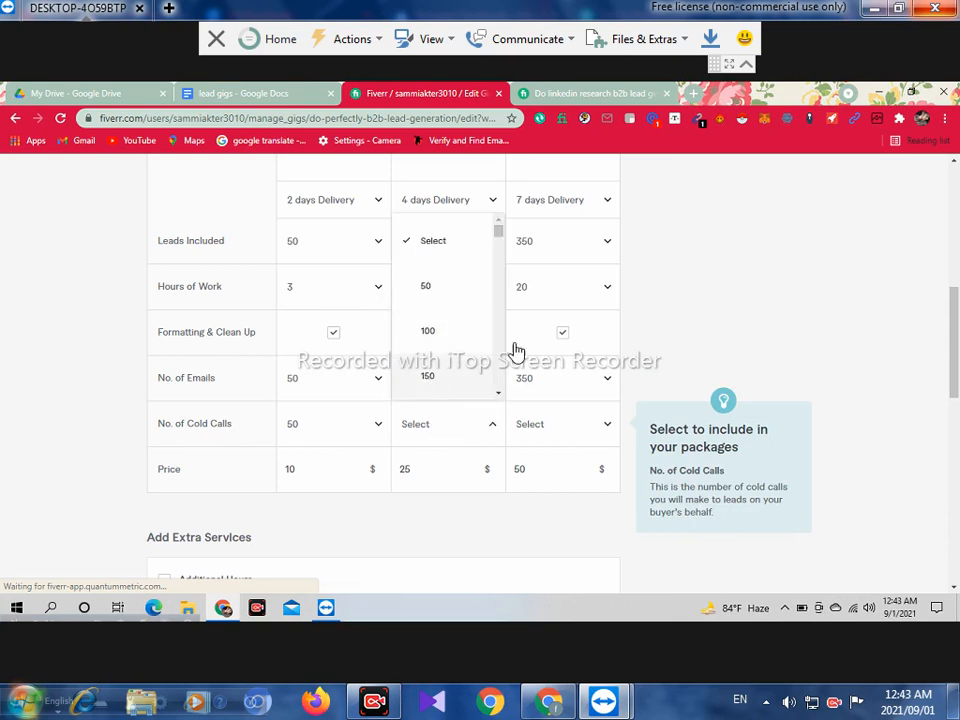
- Set the number of cold calls to 350 for the Premium package
click(551, 424)
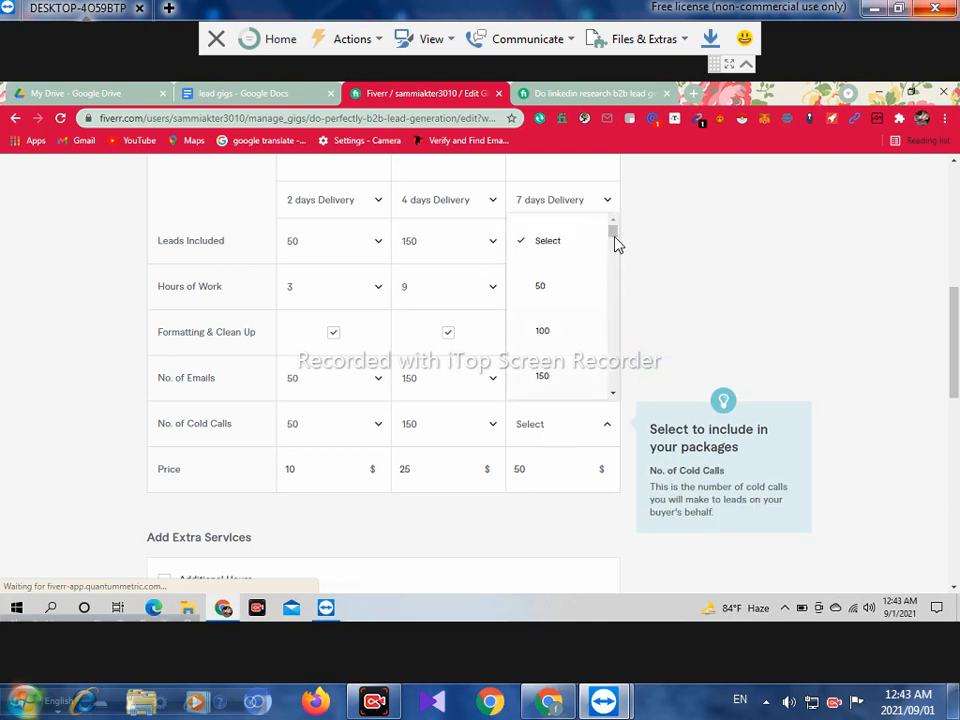
scroll(617, 244, down, 3)
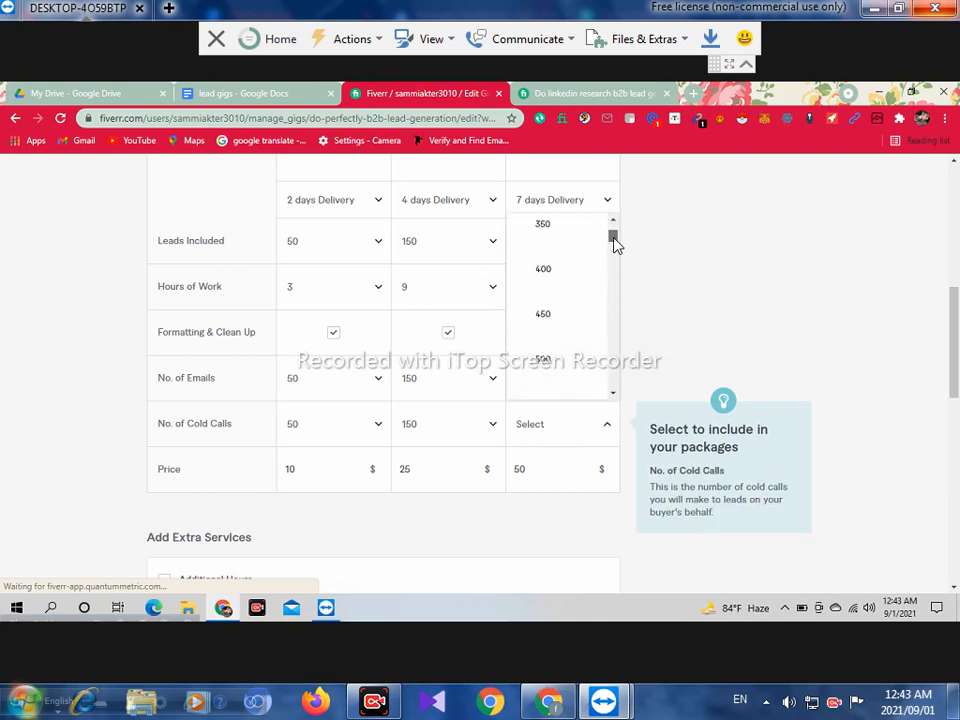
click(553, 234)
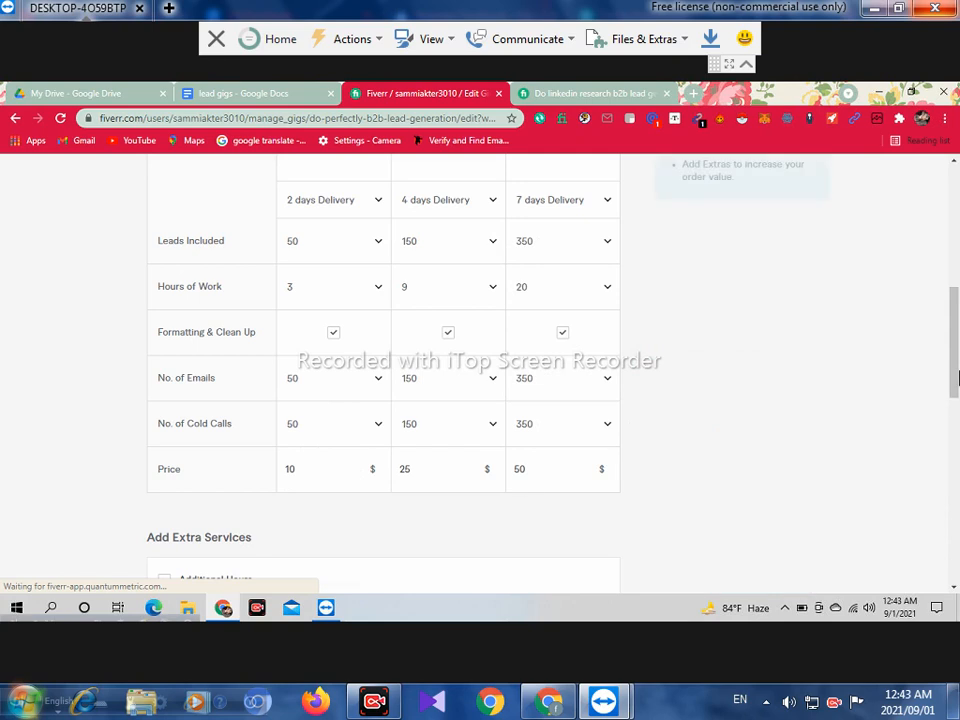
- Check the three package columns, save the pricing and continue to the gig's Description & FAQ section
drag(957, 369, 958, 308)
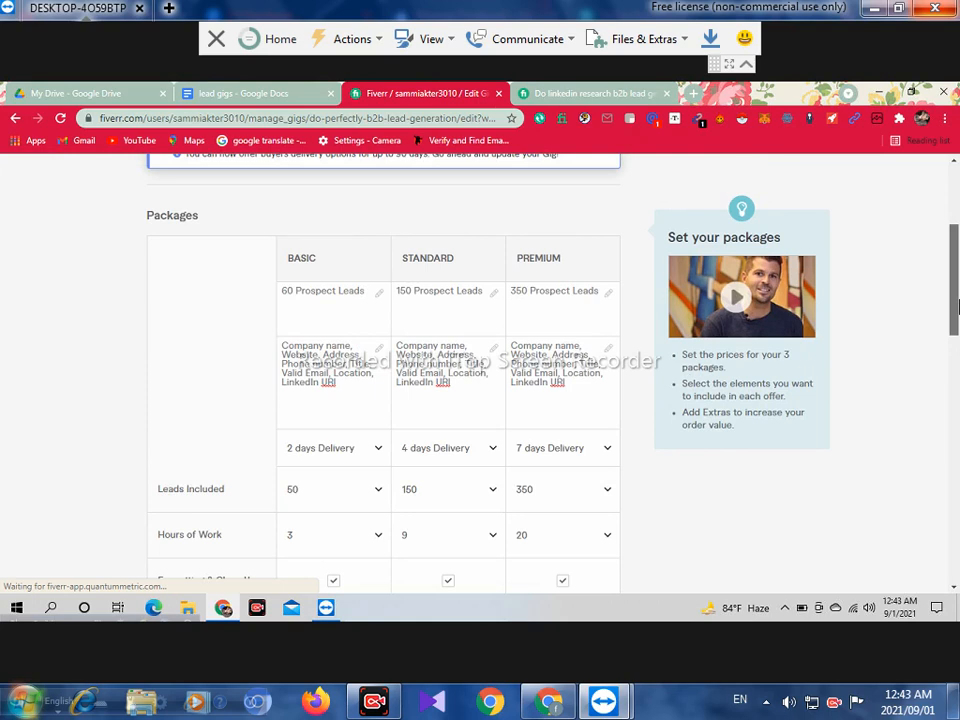
drag(955, 325, 951, 465)
click(555, 454)
drag(956, 421, 956, 322)
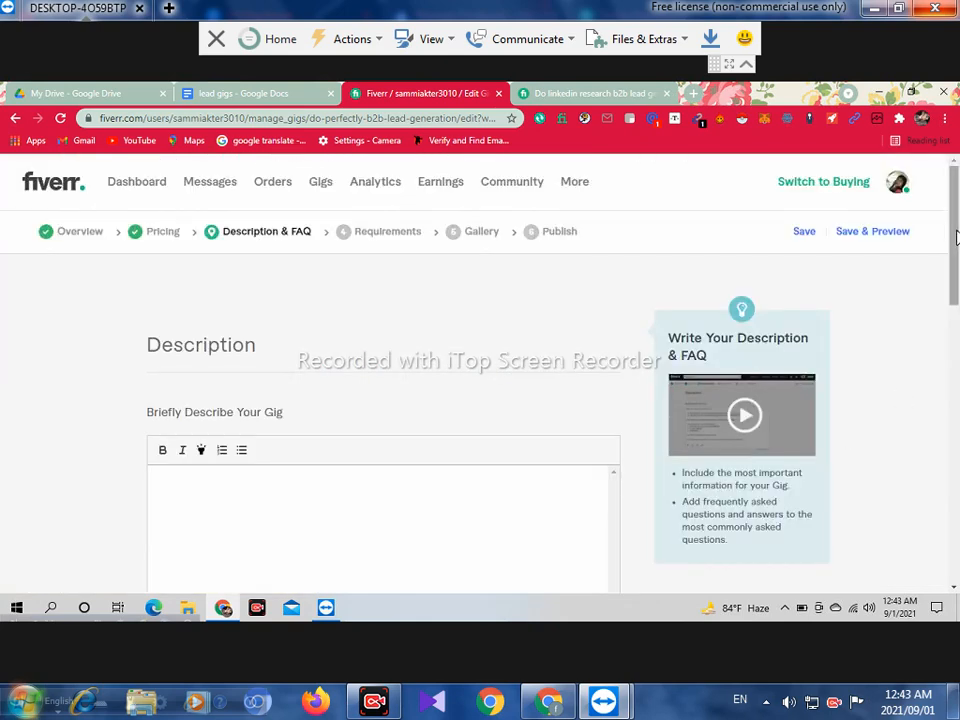
- In the "lead gigs" Google Docs document, copy the description text from the "Hey!" greeting through "Thanks for your time!"
drag(957, 238, 957, 263)
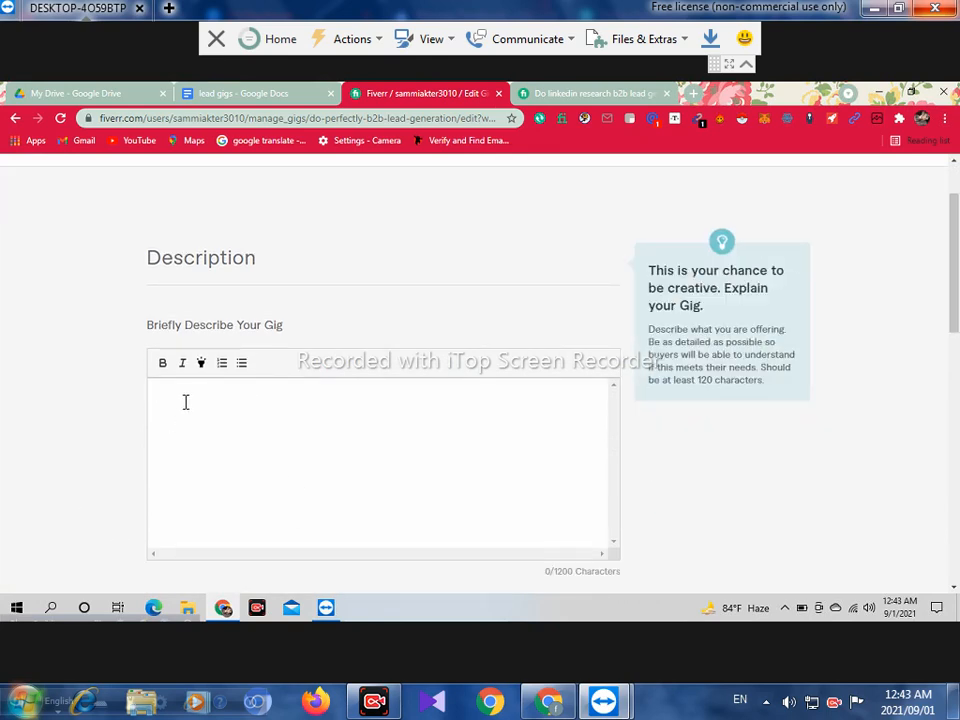
click(246, 94)
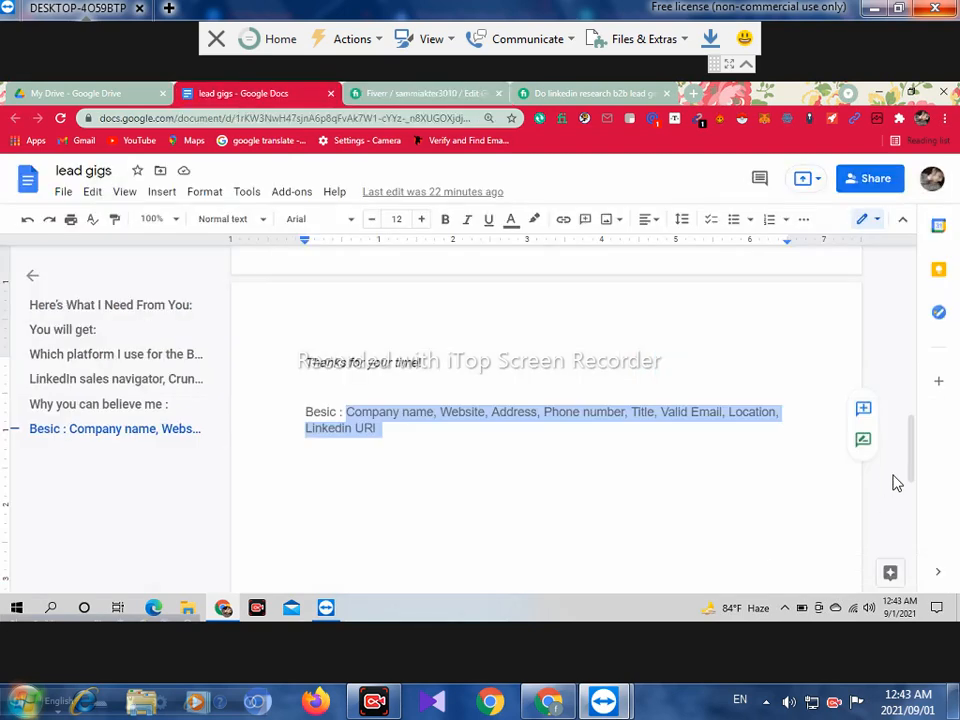
scroll(911, 300, up, 15)
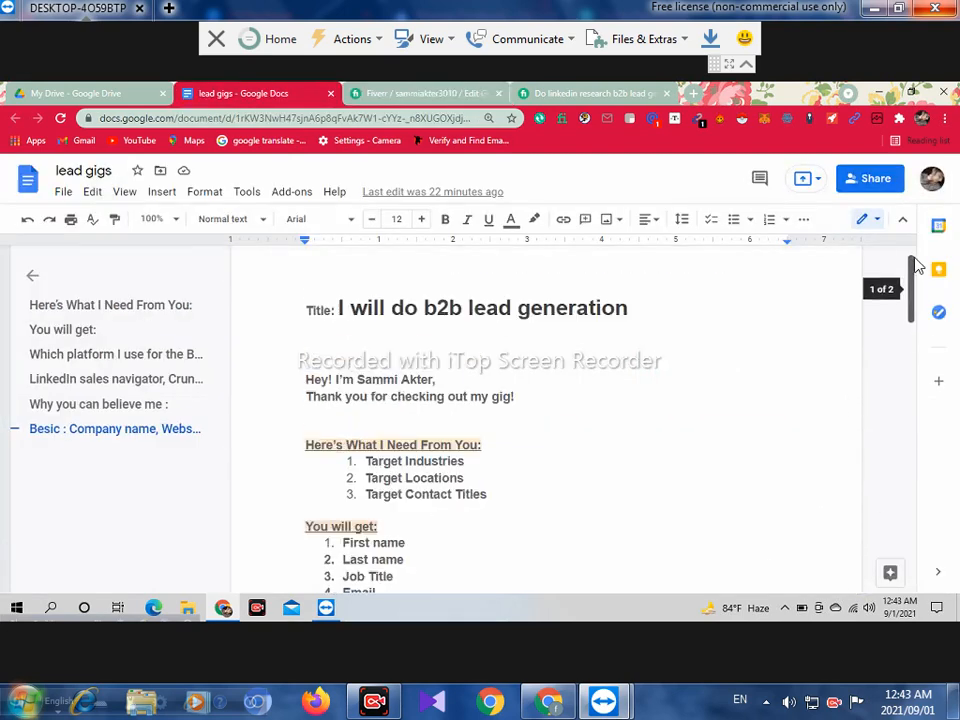
click(306, 417)
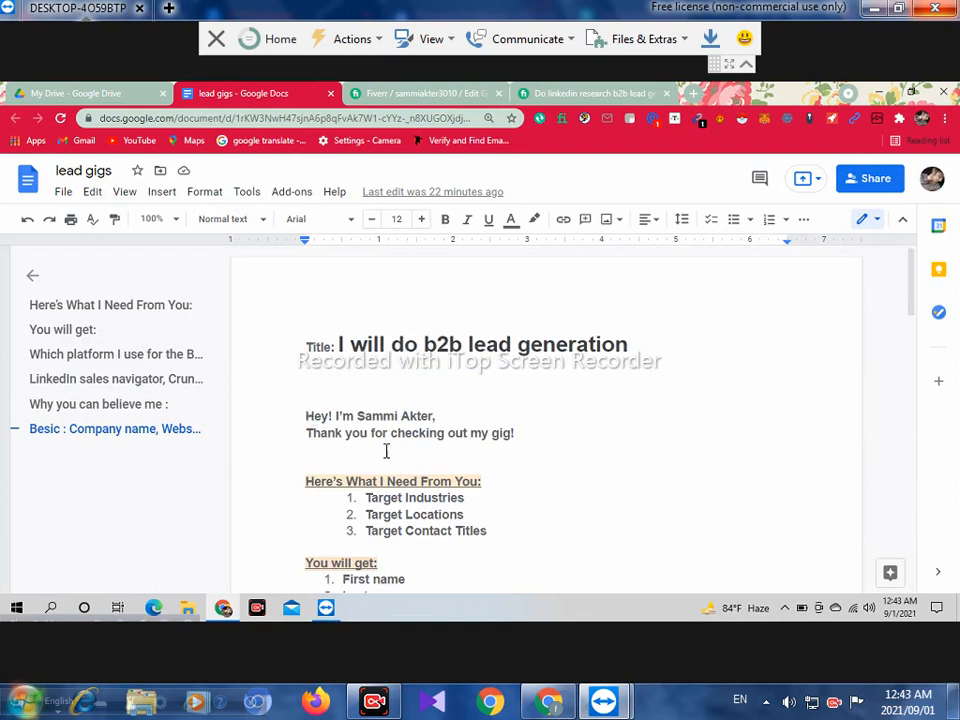
shift+click(488, 530)
drag(486, 587, 441, 471)
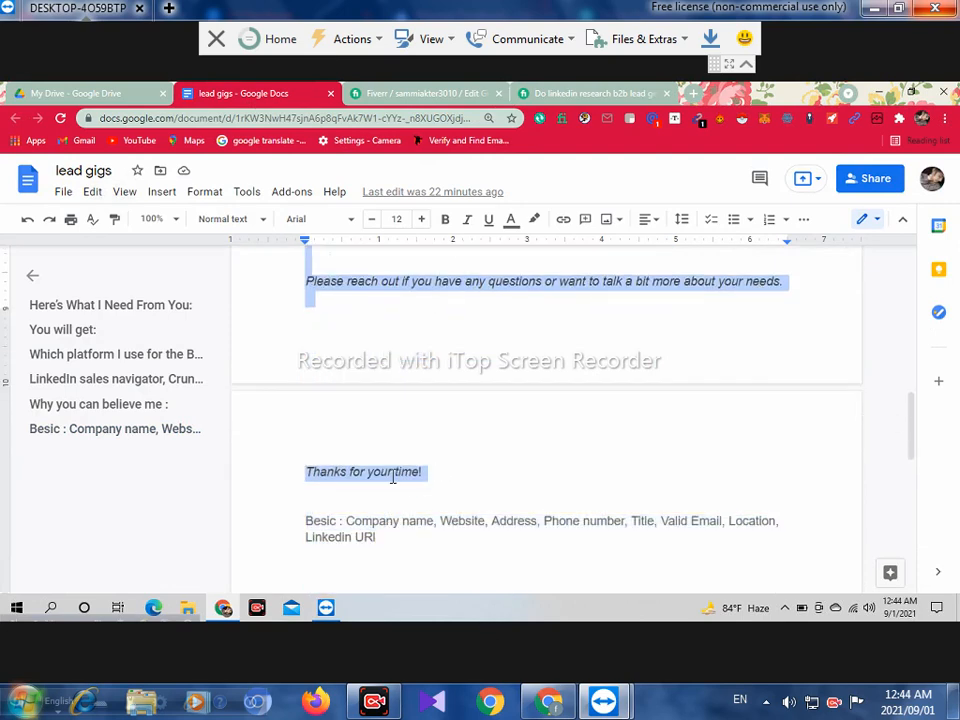
right_click(395, 420)
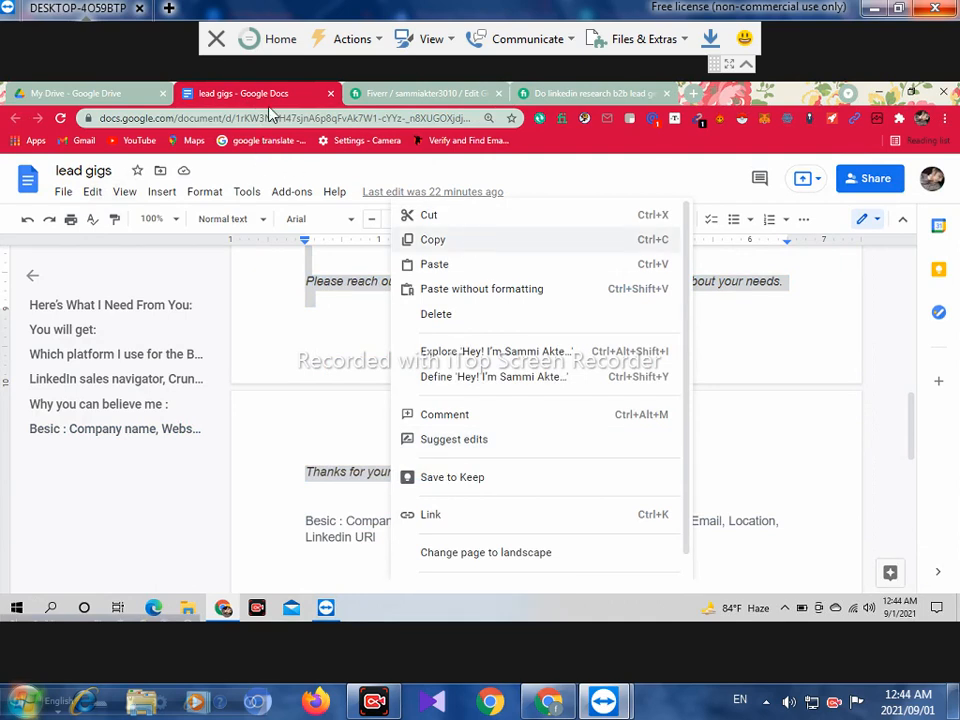
- Back on the Fiverr gig page, paste the copied text into the gig description
click(410, 96)
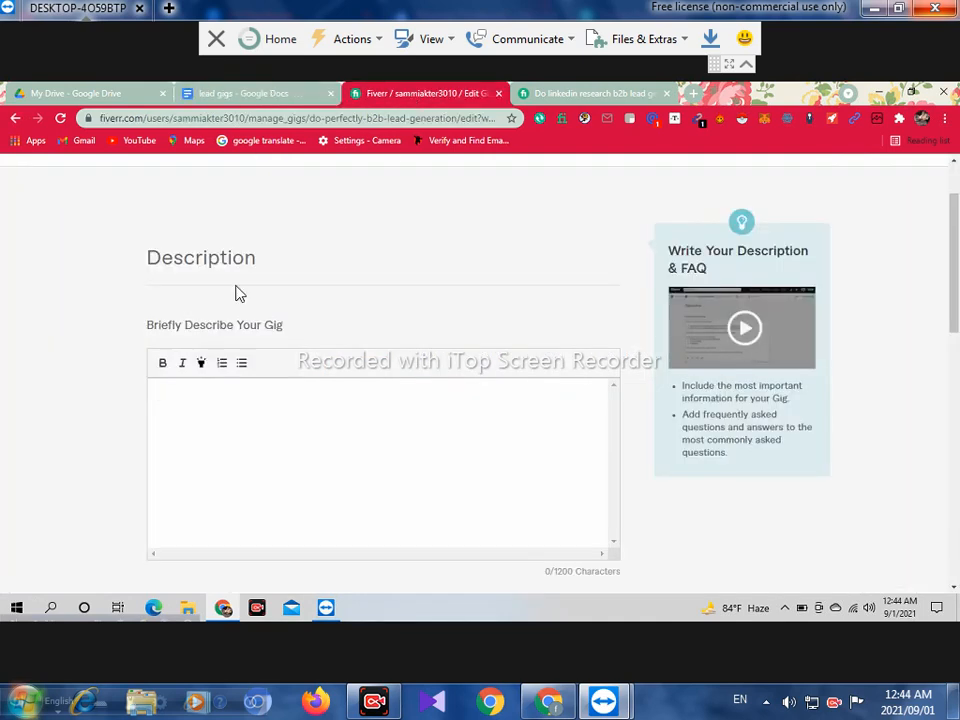
click(210, 411)
right_click(175, 406)
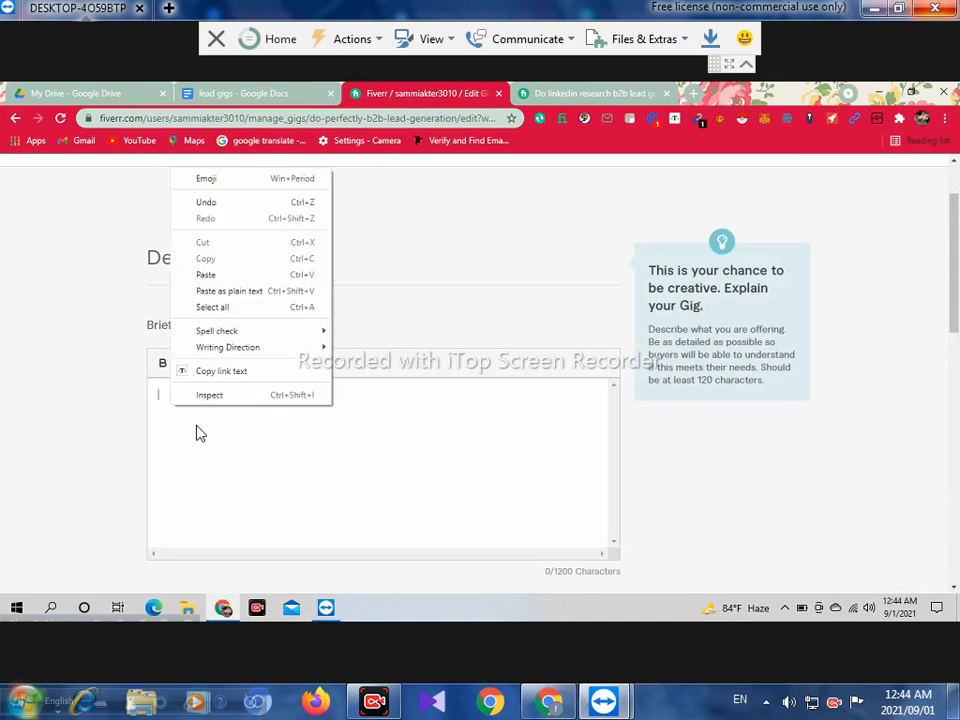
click(222, 276)
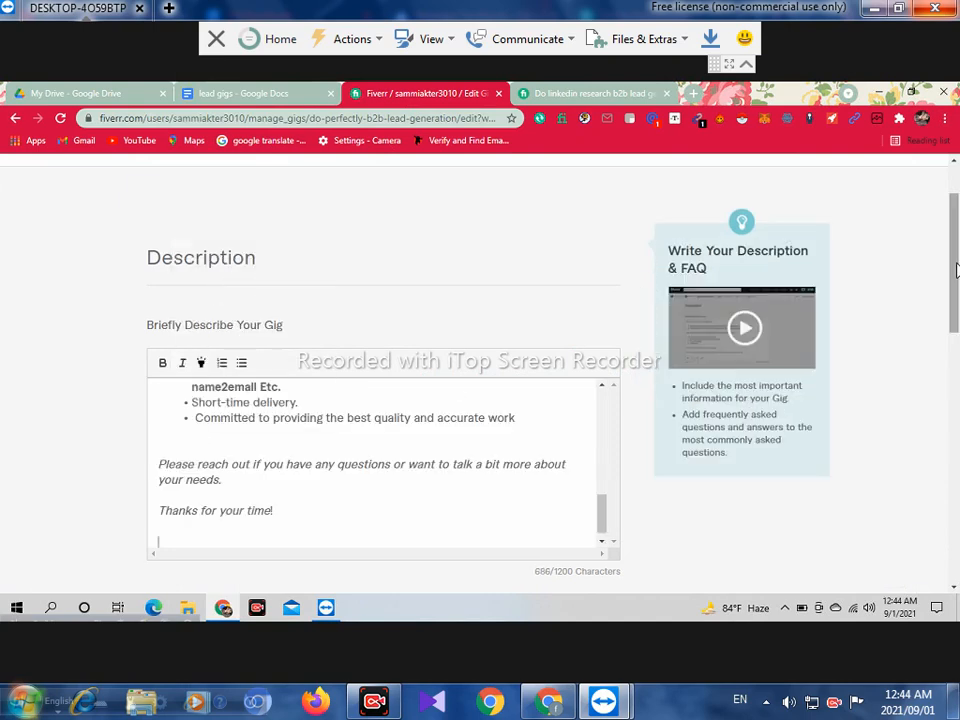
scroll(658, 529, up, 1)
scroll(606, 465, up, 8)
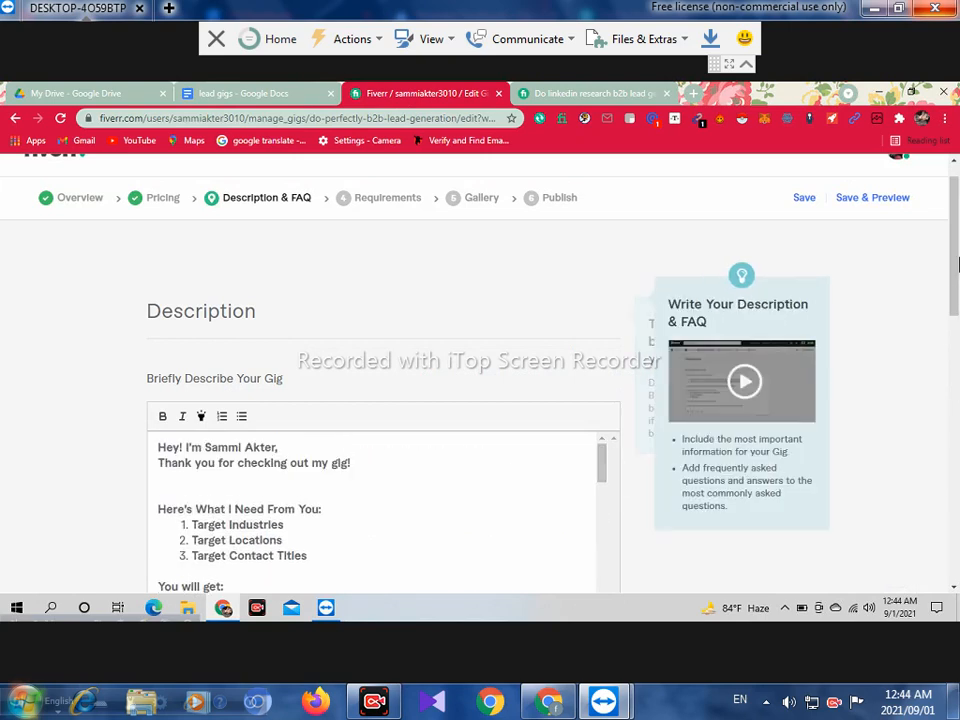
- Insert the line "WELCOME TO MY B2B LEAD GENERATION SERVICE" above the greeting in the gig description
drag(957, 265, 957, 277)
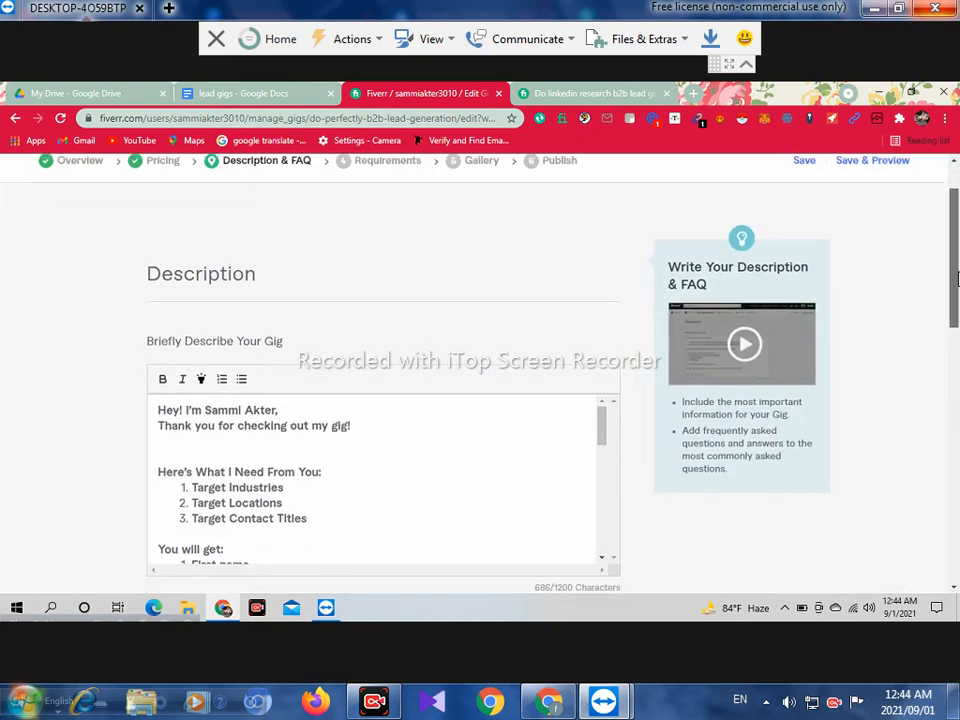
click(244, 426)
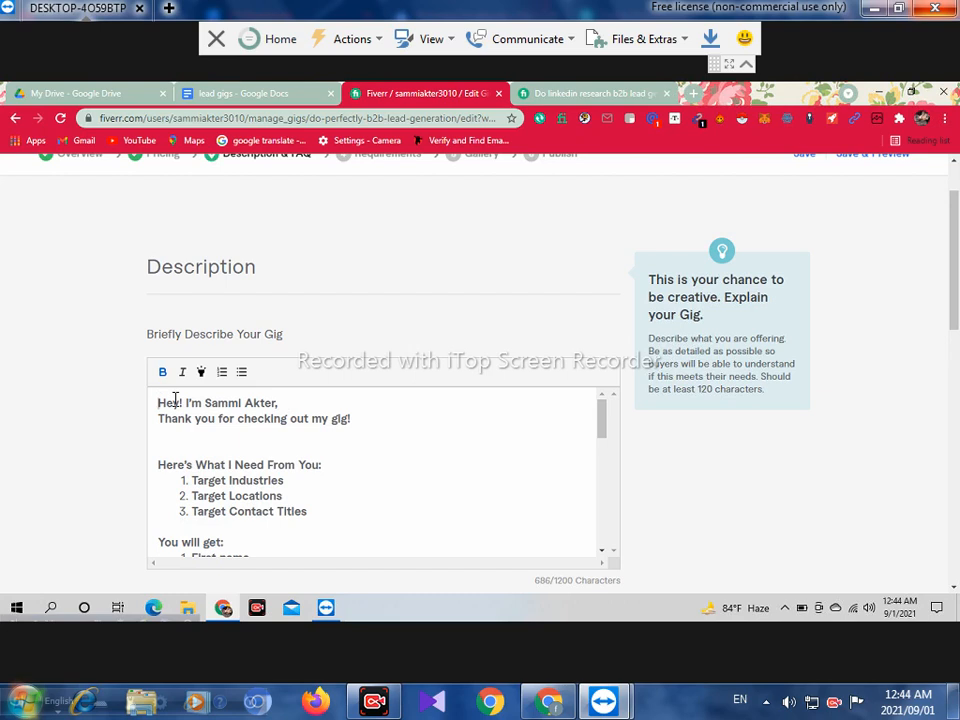
key(Return)
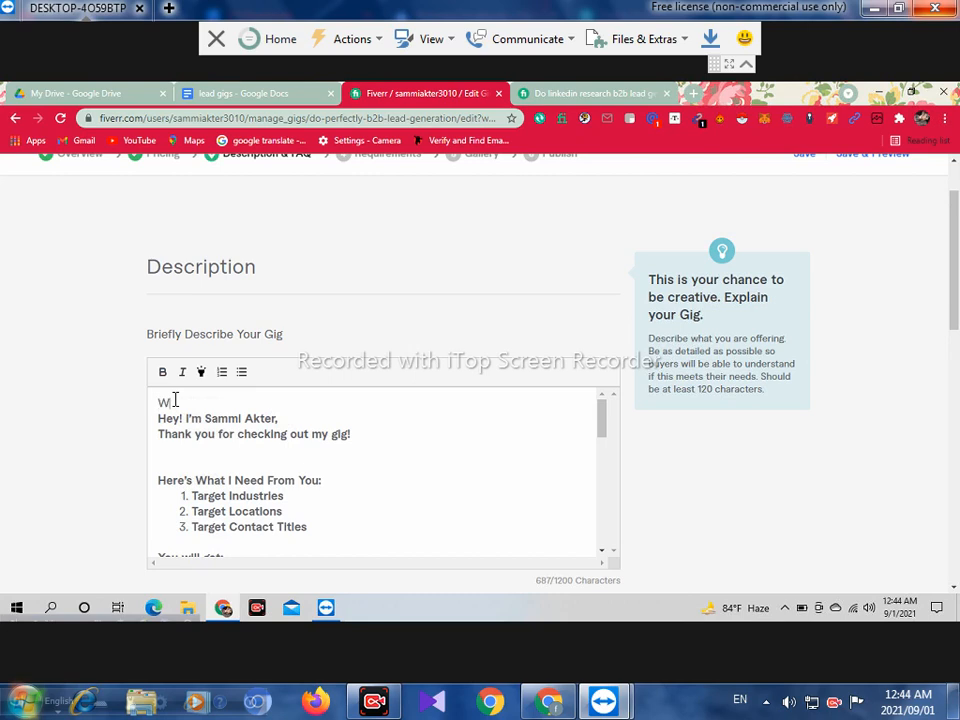
text(LCOME TO MY )
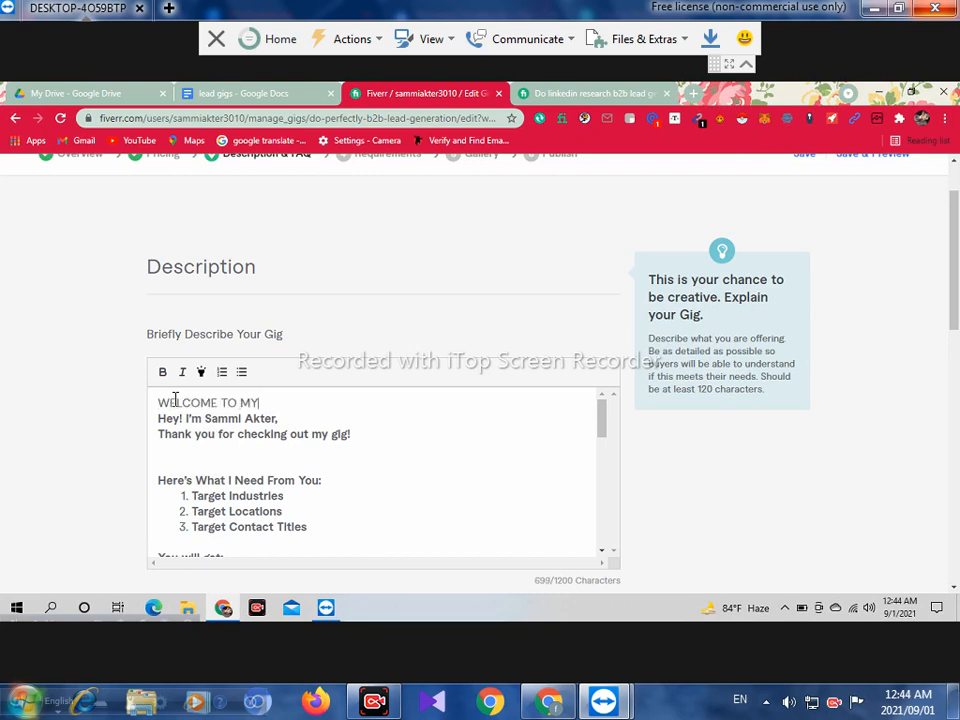
text(B2B LEAD GENERATION)
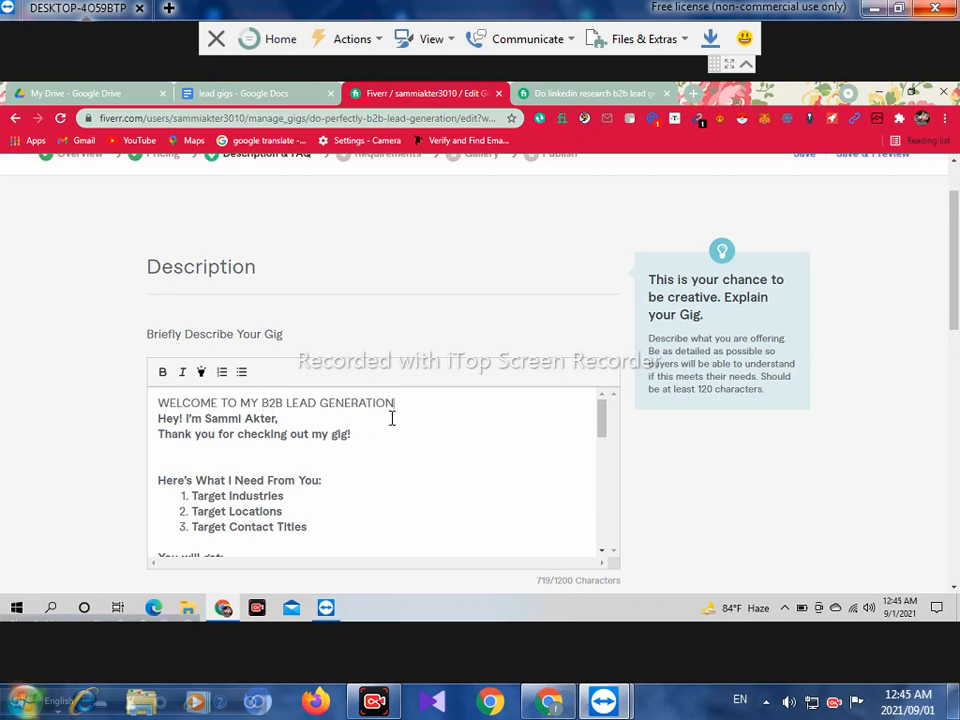
text(SERVICE)
- Format the welcome line at the start of the description as bold, italic and highlighted
drag(452, 402, 163, 402)
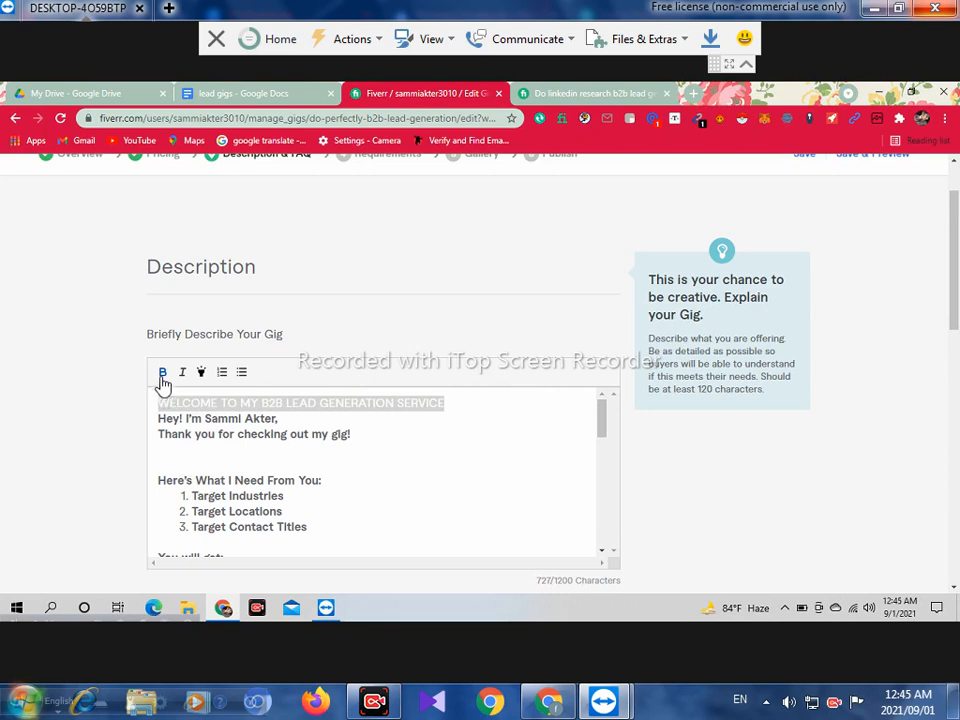
click(182, 372)
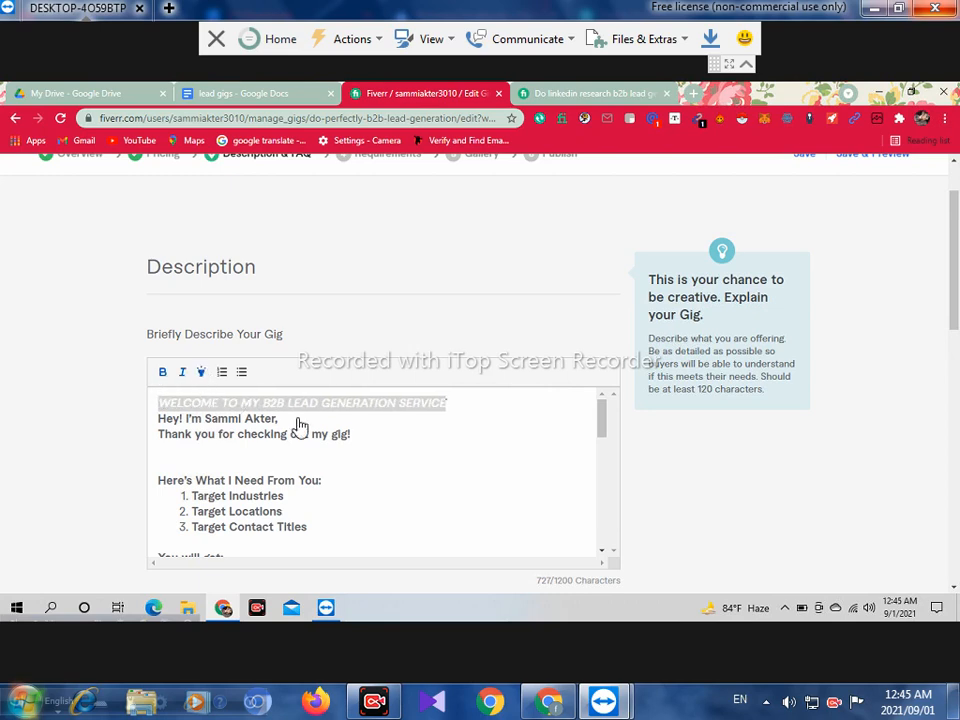
click(435, 425)
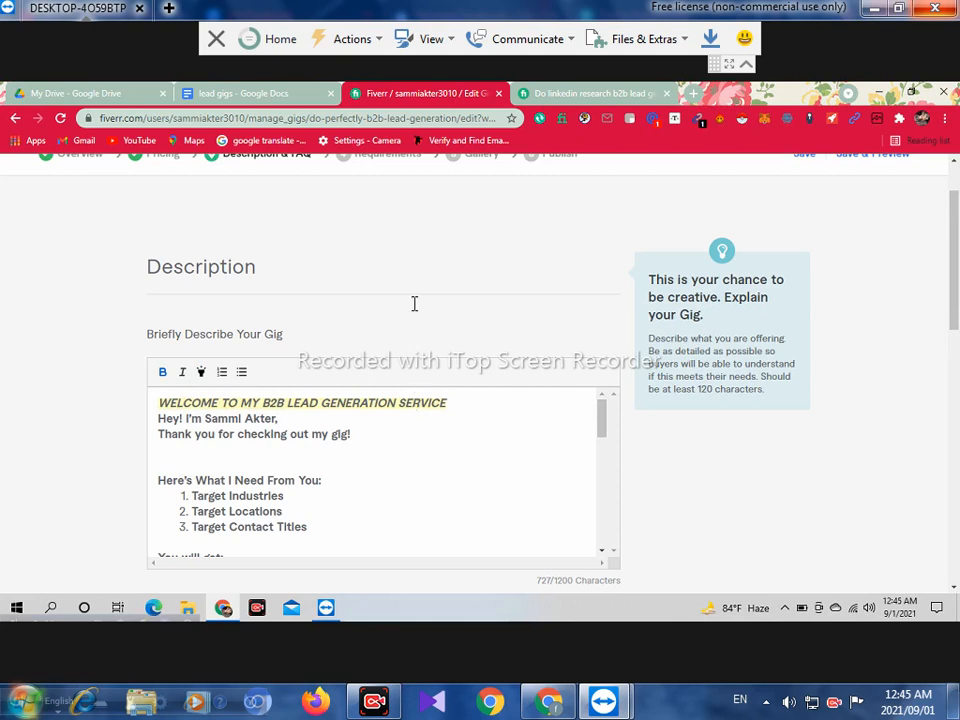
- Review the gig's Overview section, including its title, category, service type, metadata and search tags
drag(954, 310, 954, 204)
scroll(209, 241, up, 1)
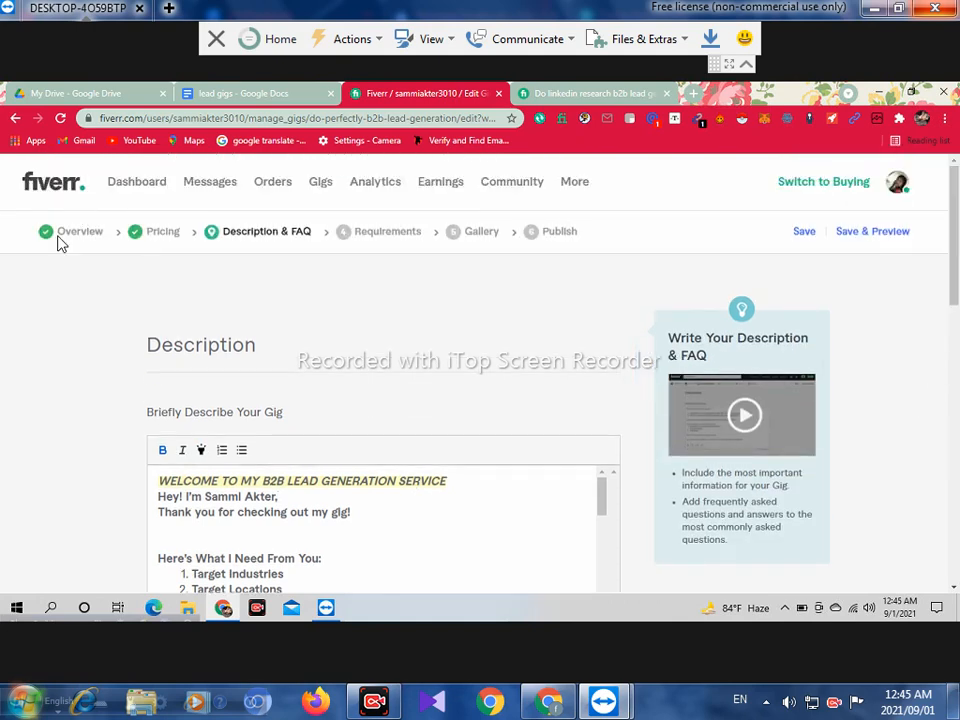
click(93, 231)
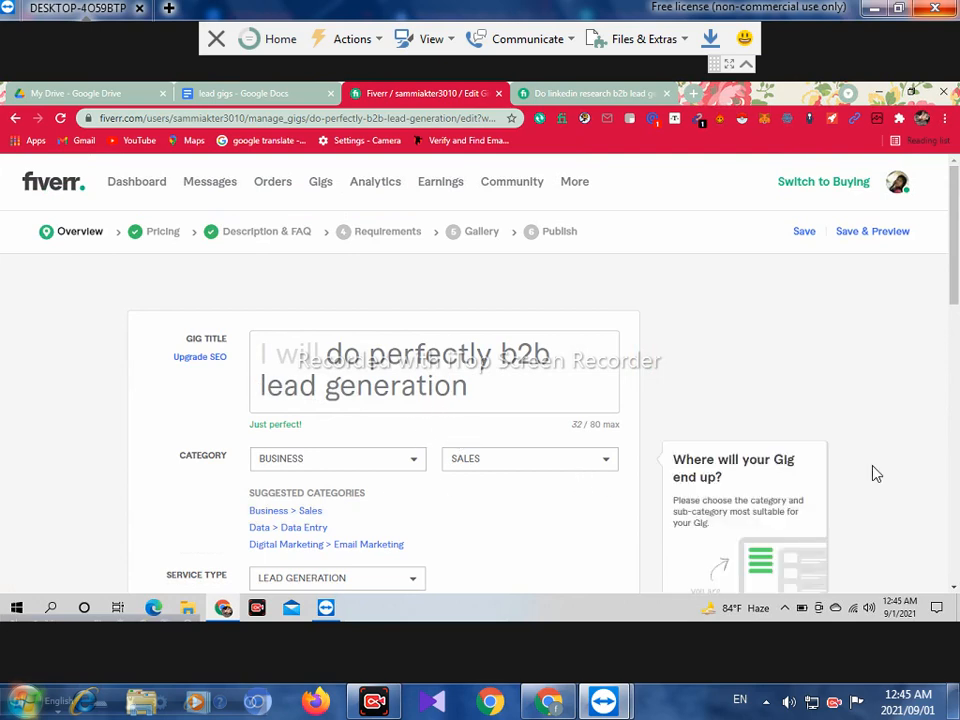
scroll(955, 293, down, 1)
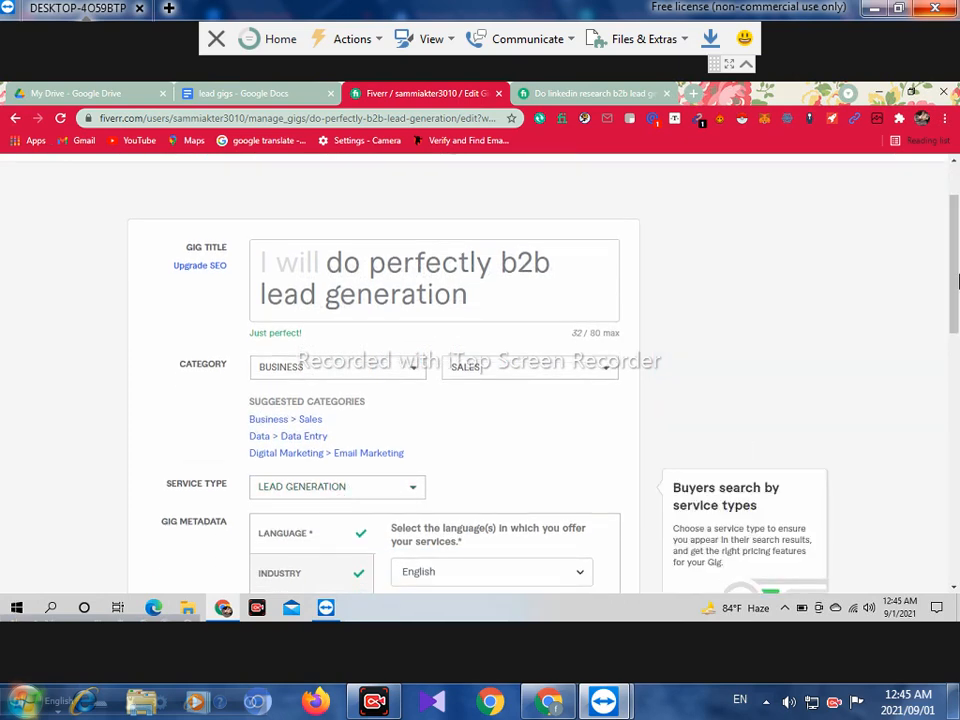
scroll(955, 363, down, 3)
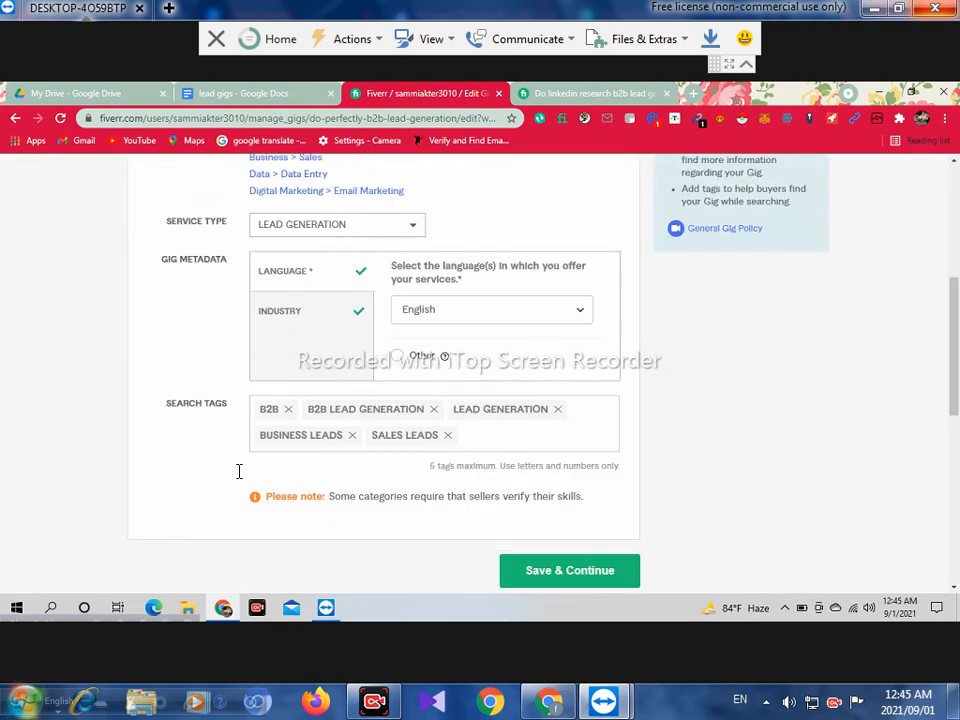
drag(958, 366, 958, 210)
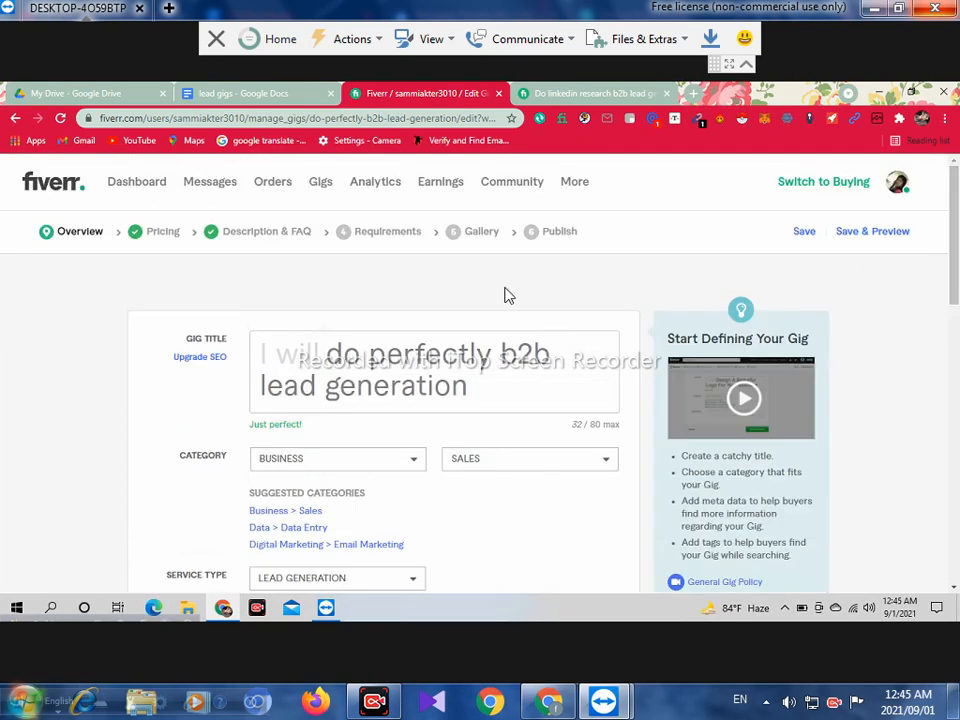
- Review the Pricing packages and recheck the gig's Description & FAQ and Overview sections
click(157, 232)
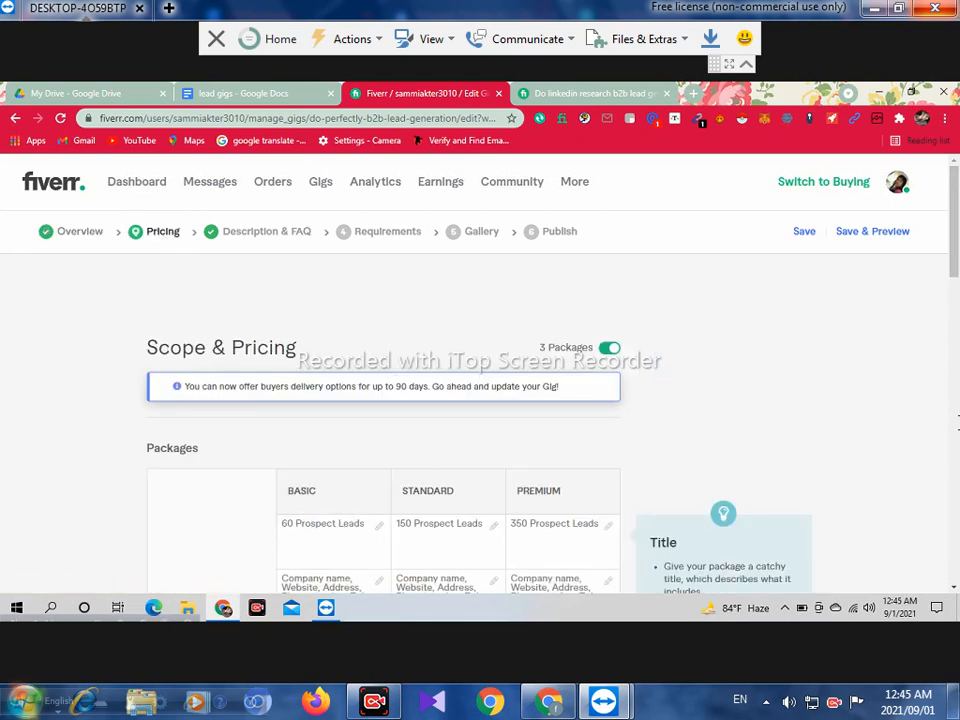
drag(957, 268, 958, 343)
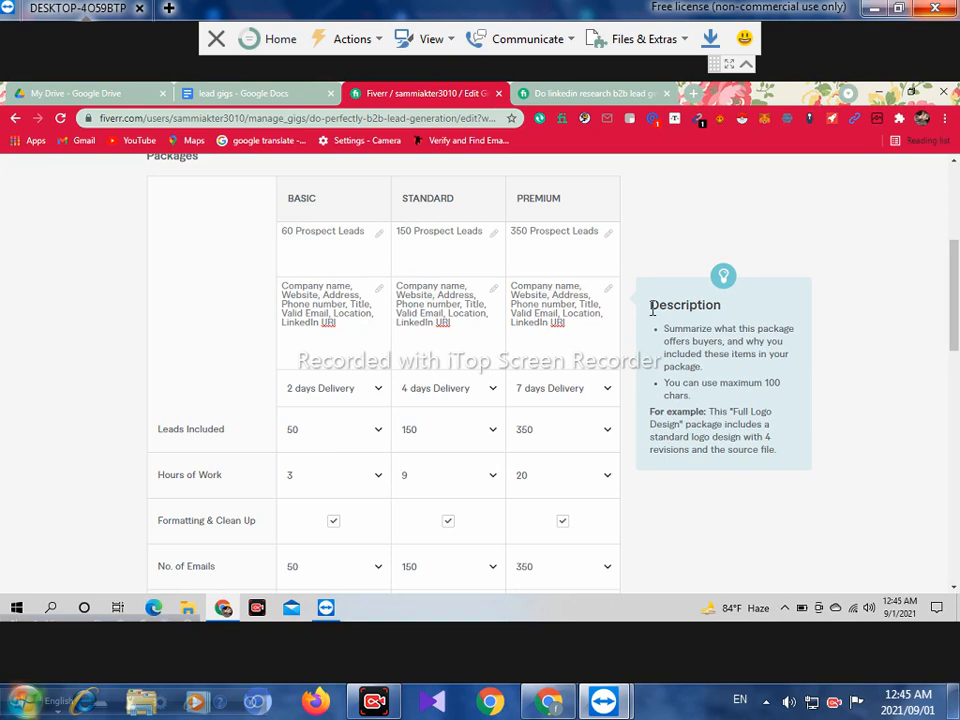
scroll(765, 287, up, 3)
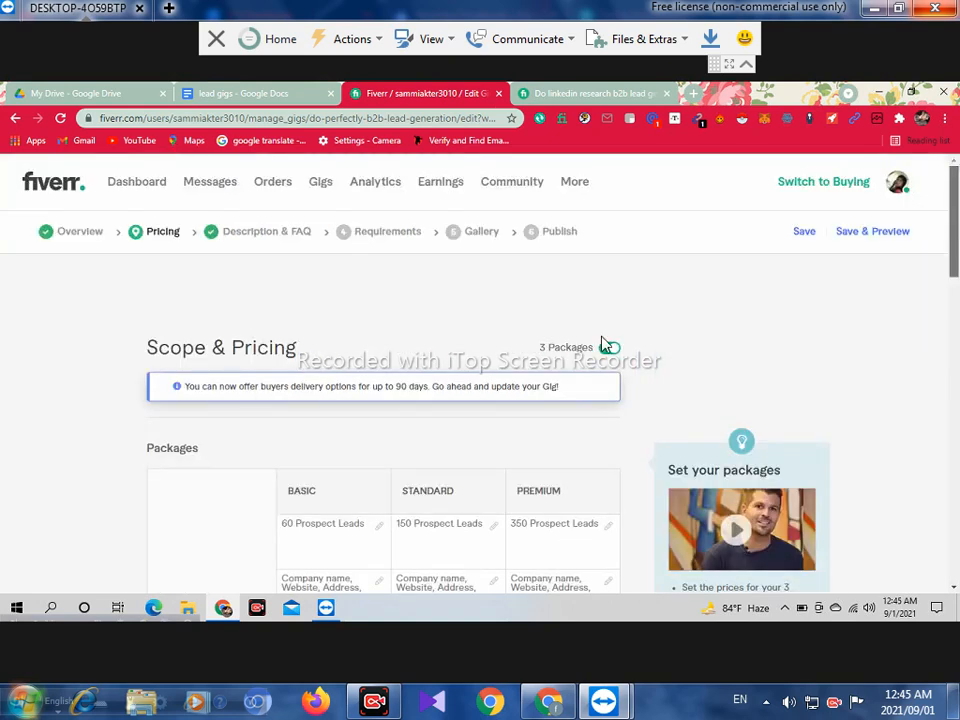
click(255, 235)
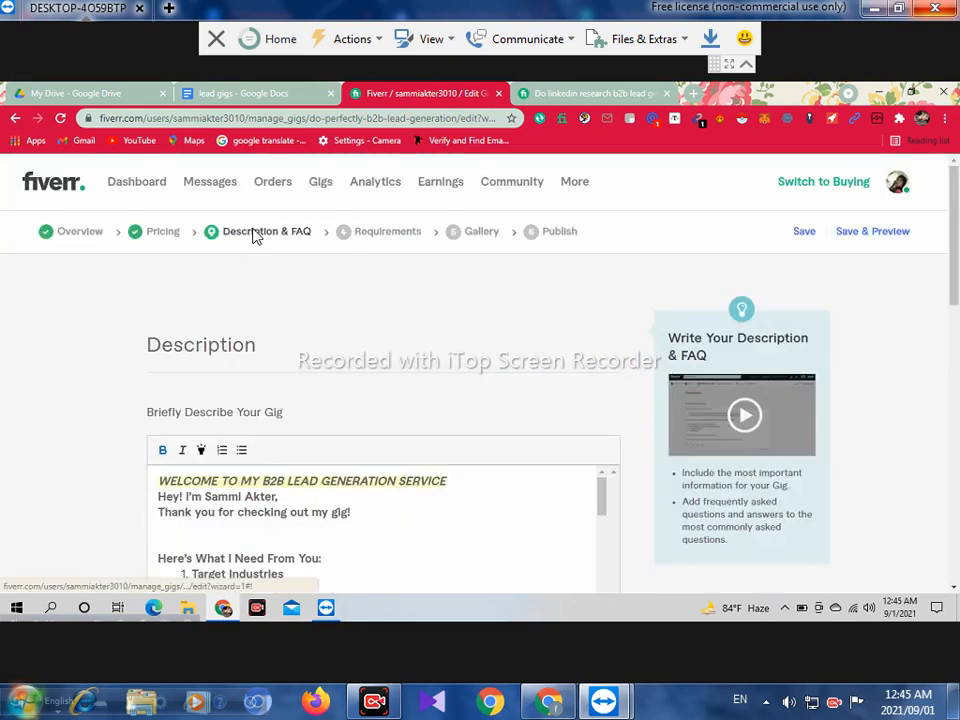
click(75, 242)
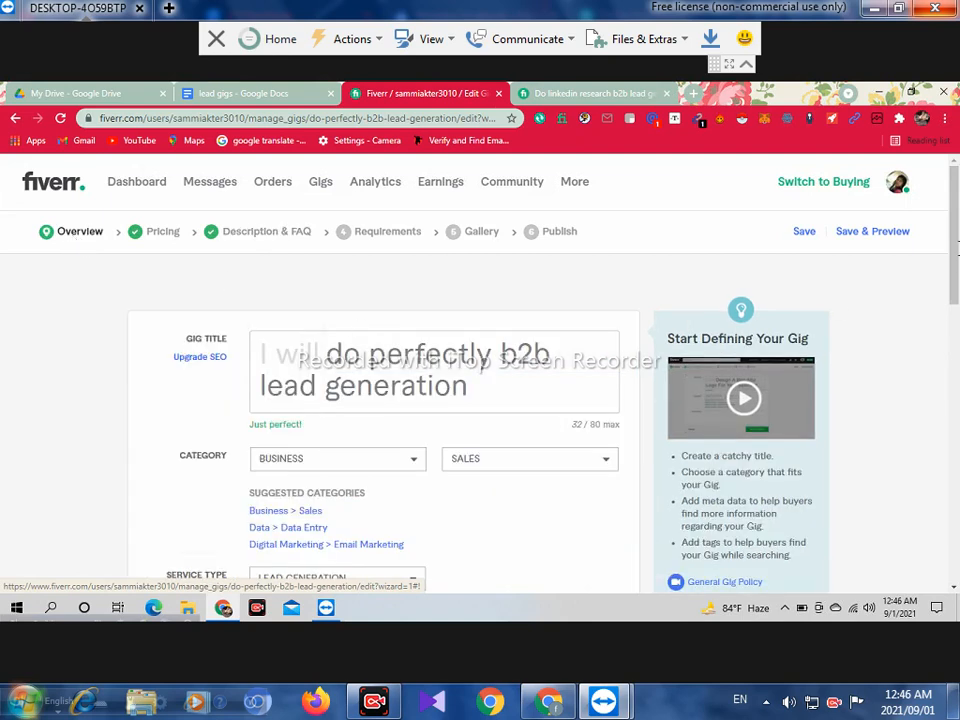
drag(958, 258, 958, 203)
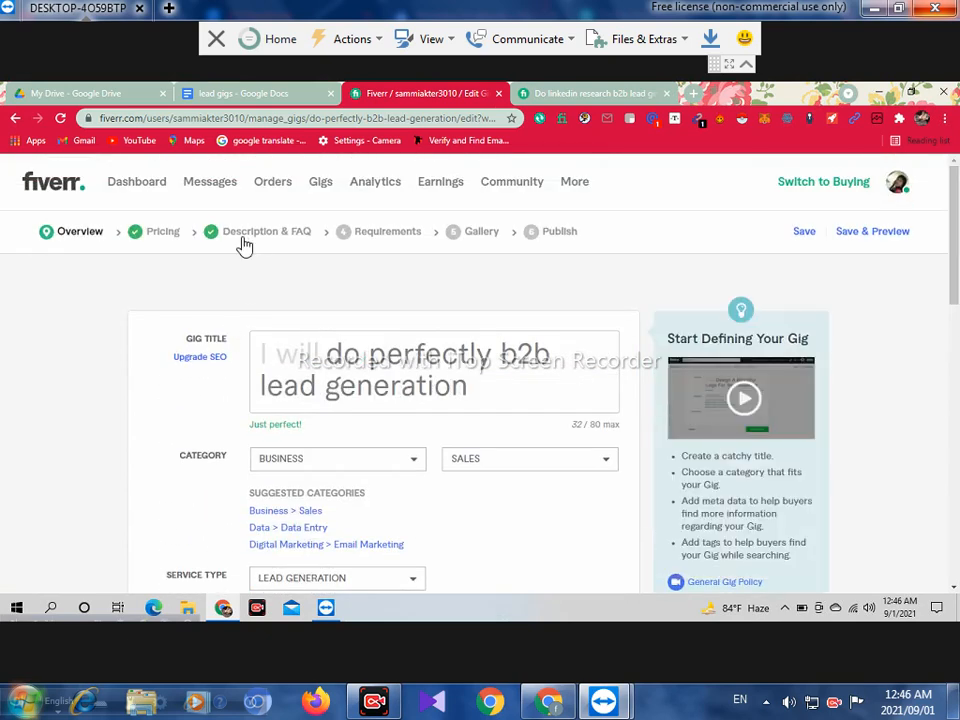
click(254, 240)
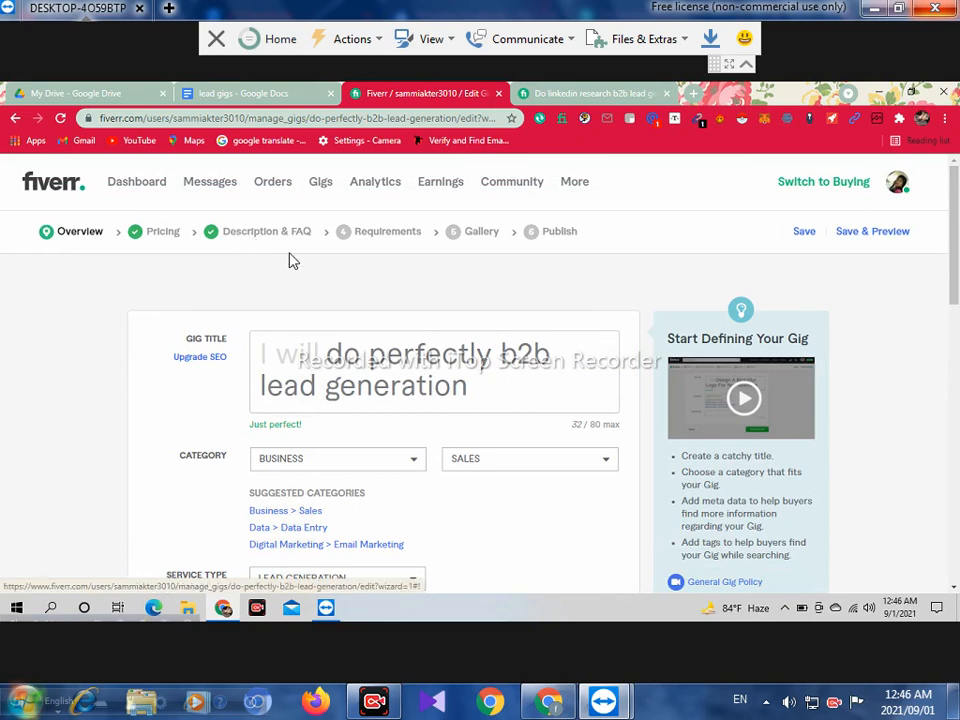
- Insert a blank line between the welcome line and the greeting in the gig's description
scroll(957, 250, down, 1)
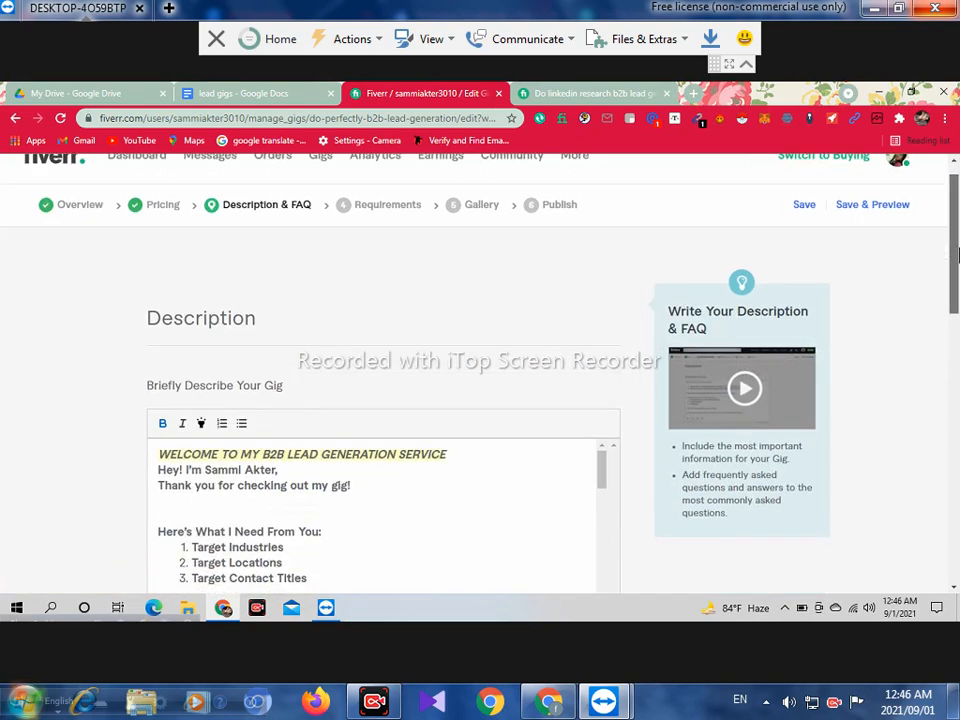
scroll(490, 446, down, 1)
click(490, 446)
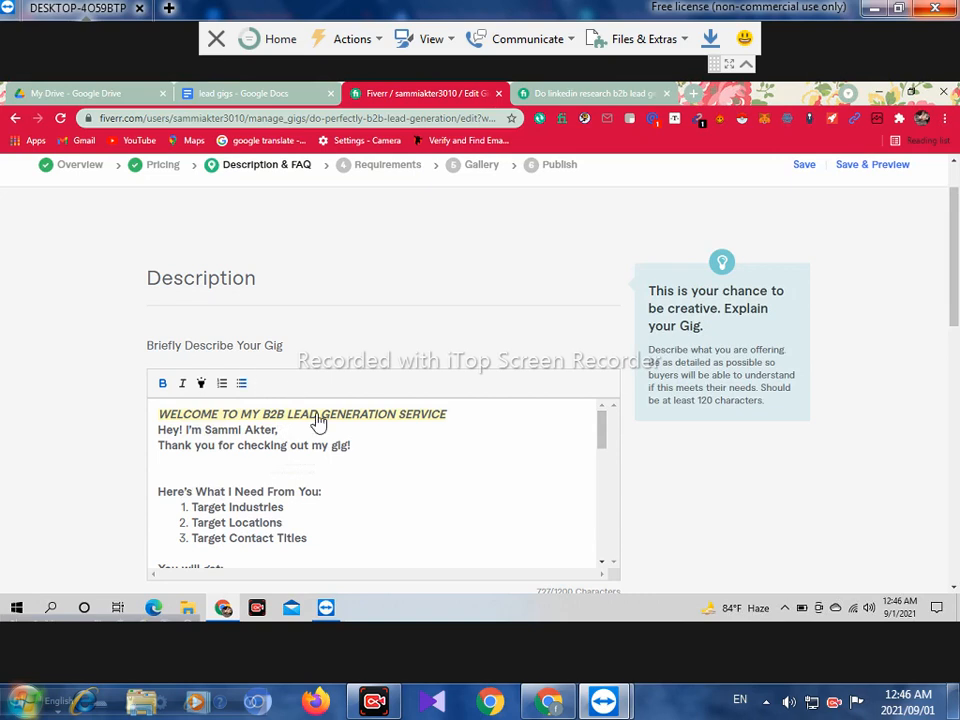
click(455, 420)
key(Return)
- Extend the greeting after the seller's name with "as a professional Digital marketer"
click(291, 445)
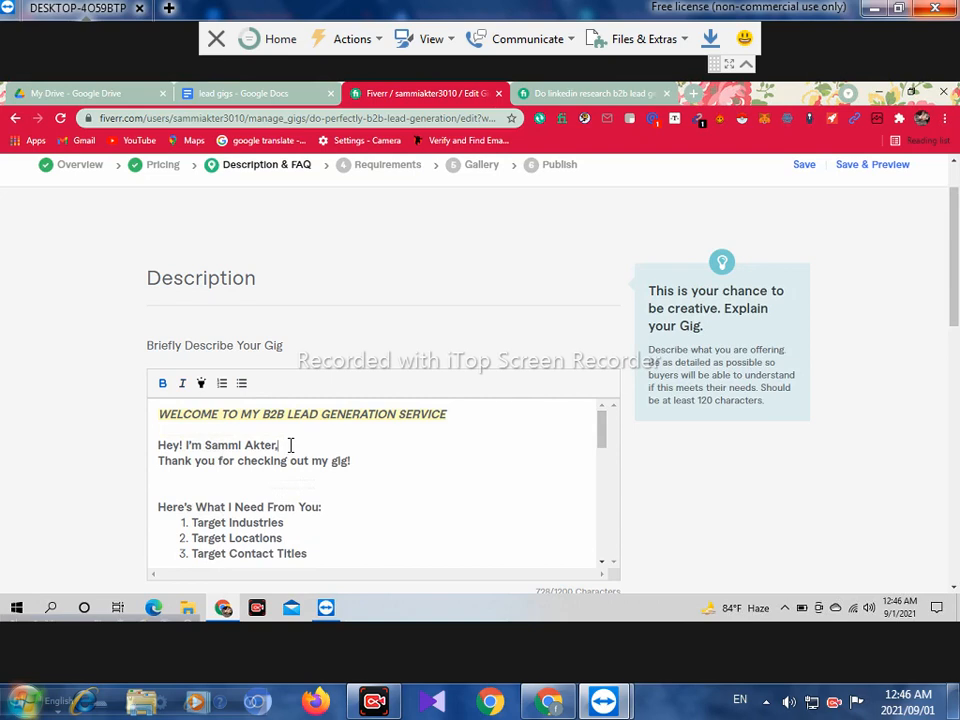
text(as a professional d)
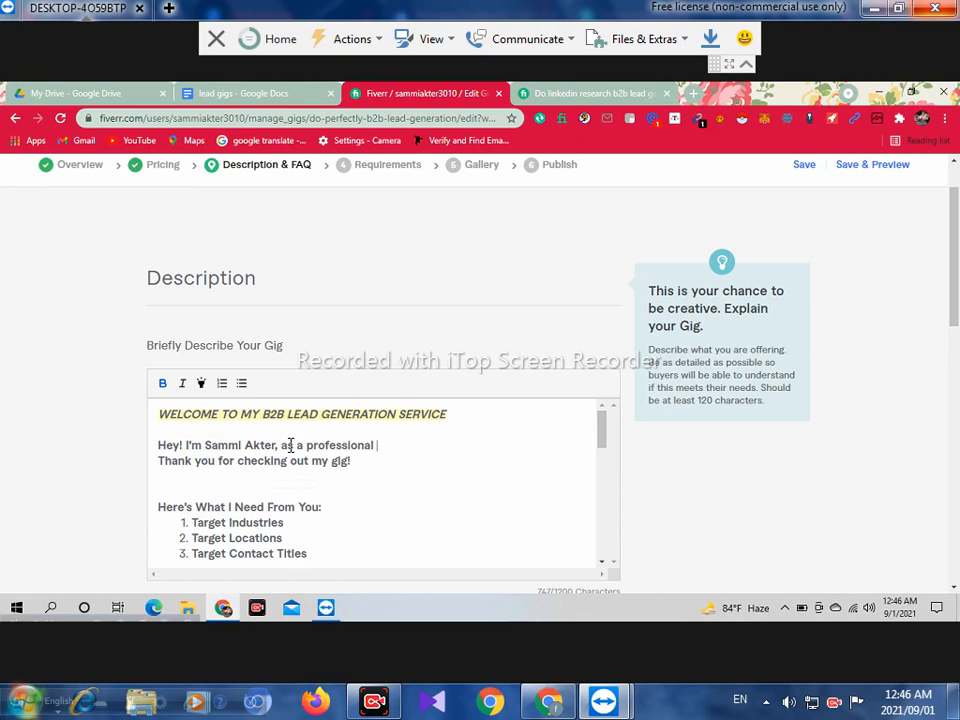
key(BackSpace)
text(Digital marketer)
- Capitalise "Marketer", end that sentence with a period and begin another one with "I am Highly Expert in"
click(415, 446)
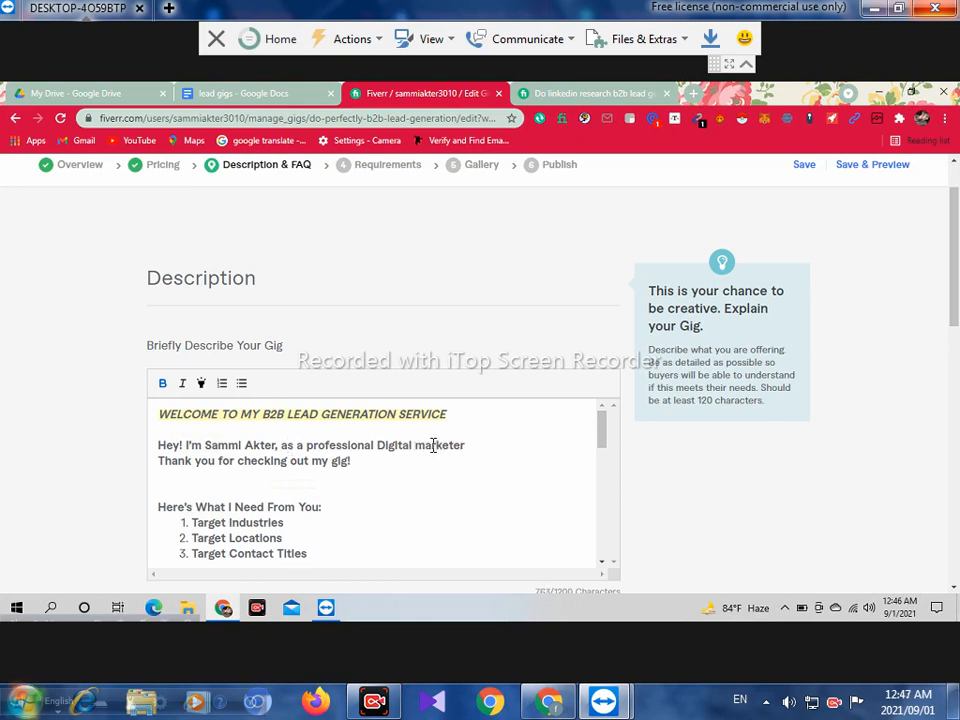
key(Delete)
text(M. I am Hight)
key(BackSpace)
key(BackSpace)
key(BackSpace)
key(BackSpace)
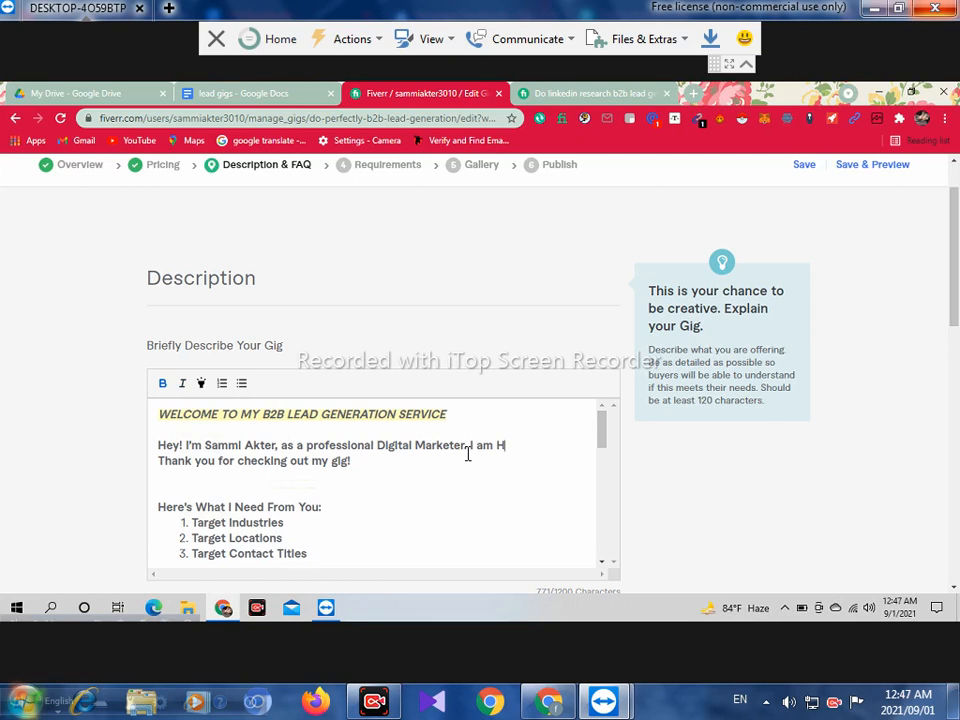
text(igh)
text(ly Expert In)
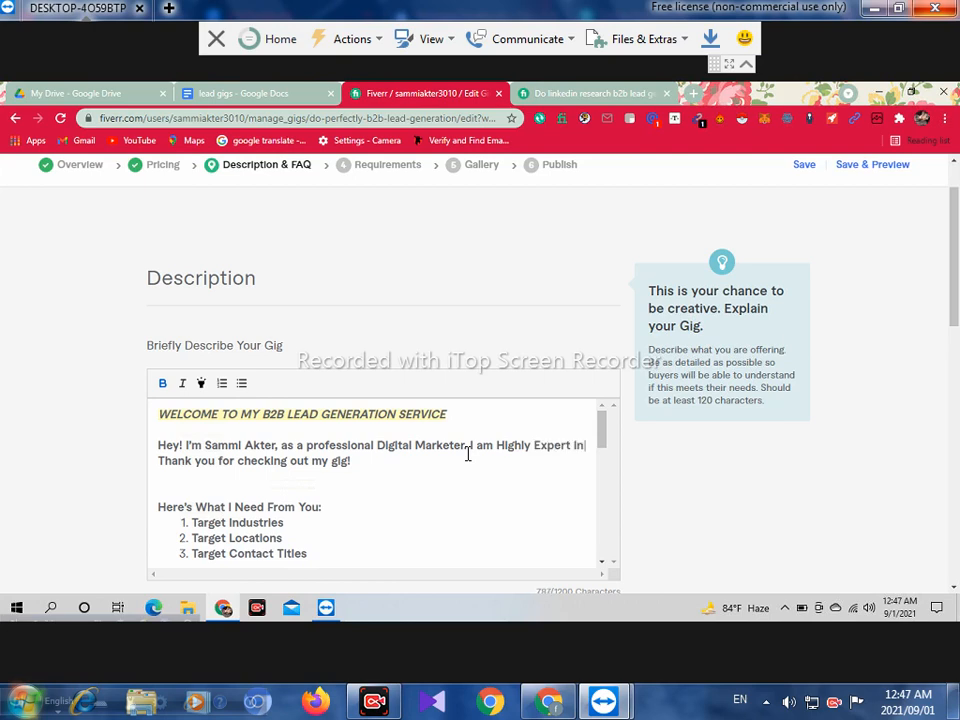
- Complete the expertise sentence in the greeting with "b2b lead generation work."
text( B2b)
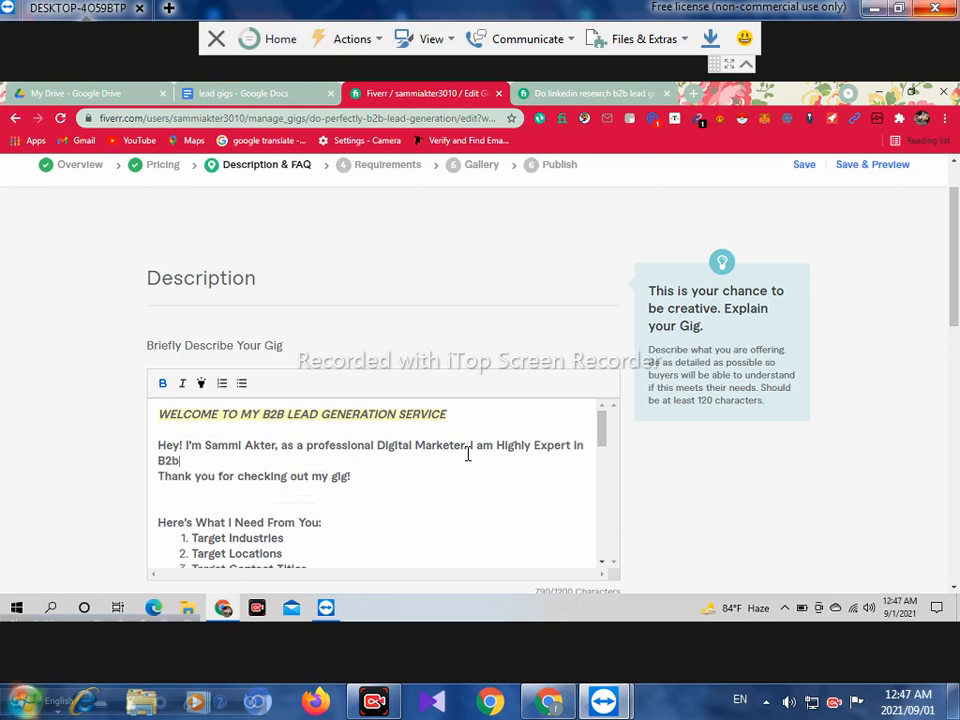
key(BackSpace)
key(BackSpace)
key(BackSpace)
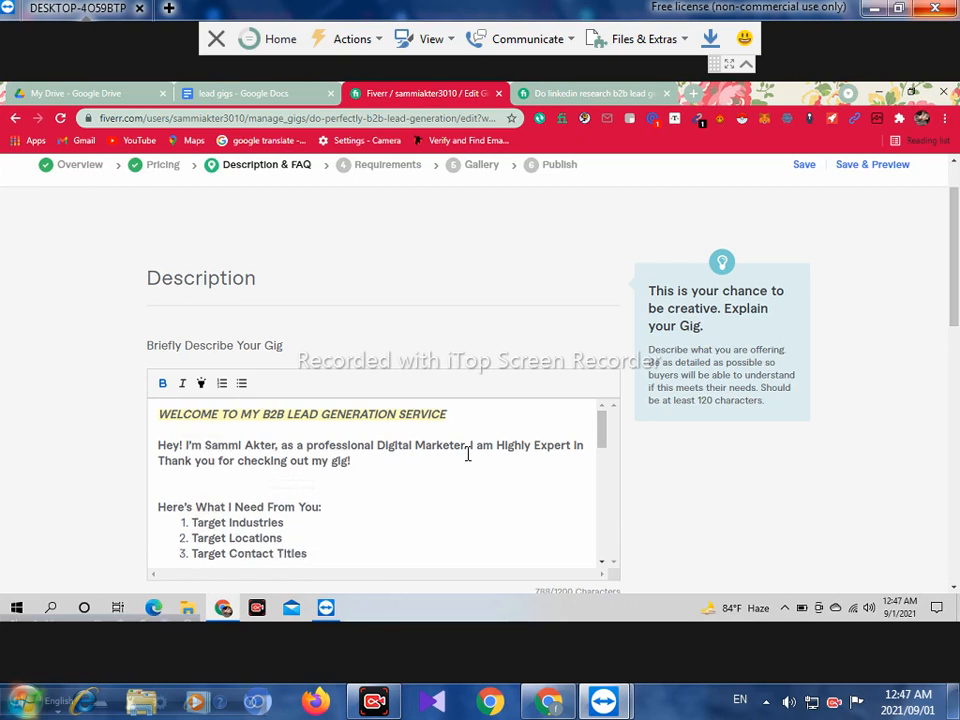
text(b2b l)
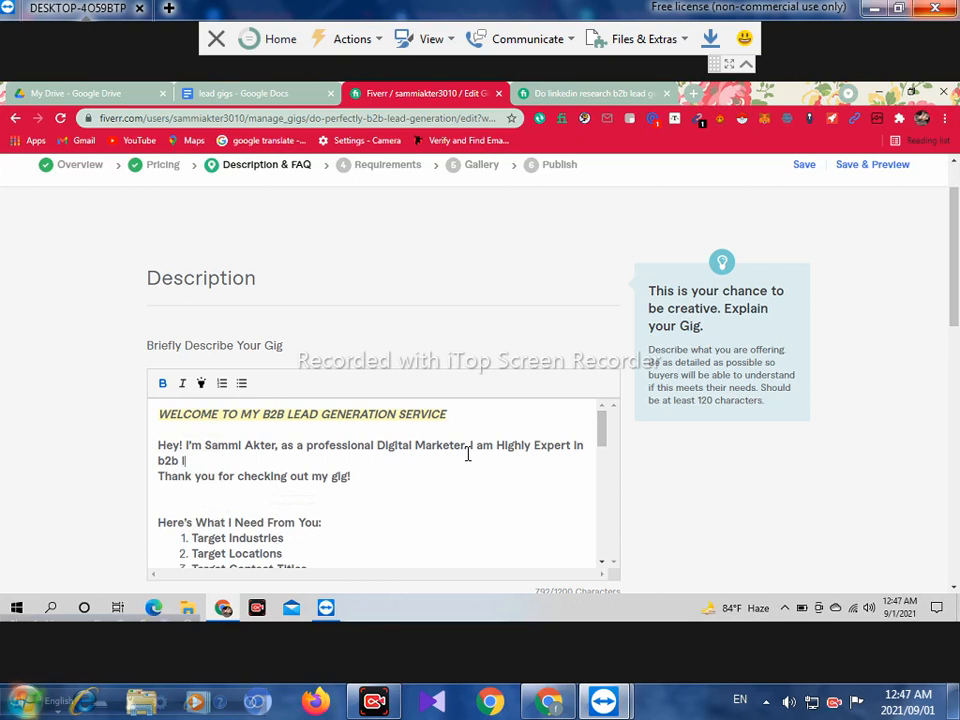
text(ead generation work)
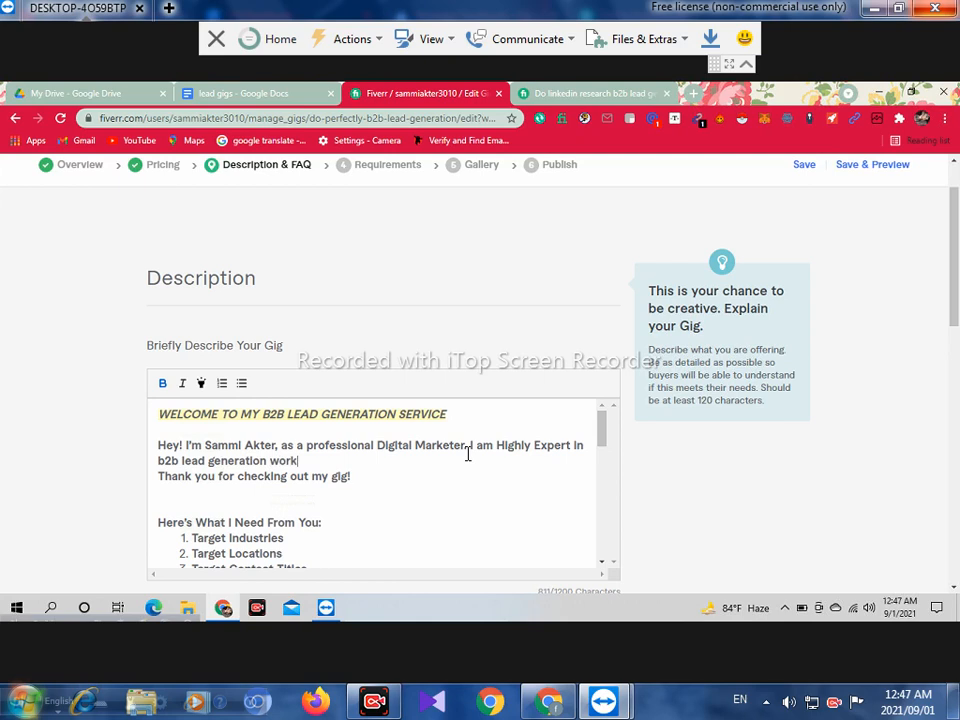
text(.)
- Delete the line "Thank you for checking out my gig!" from the description
drag(352, 476, 157, 476)
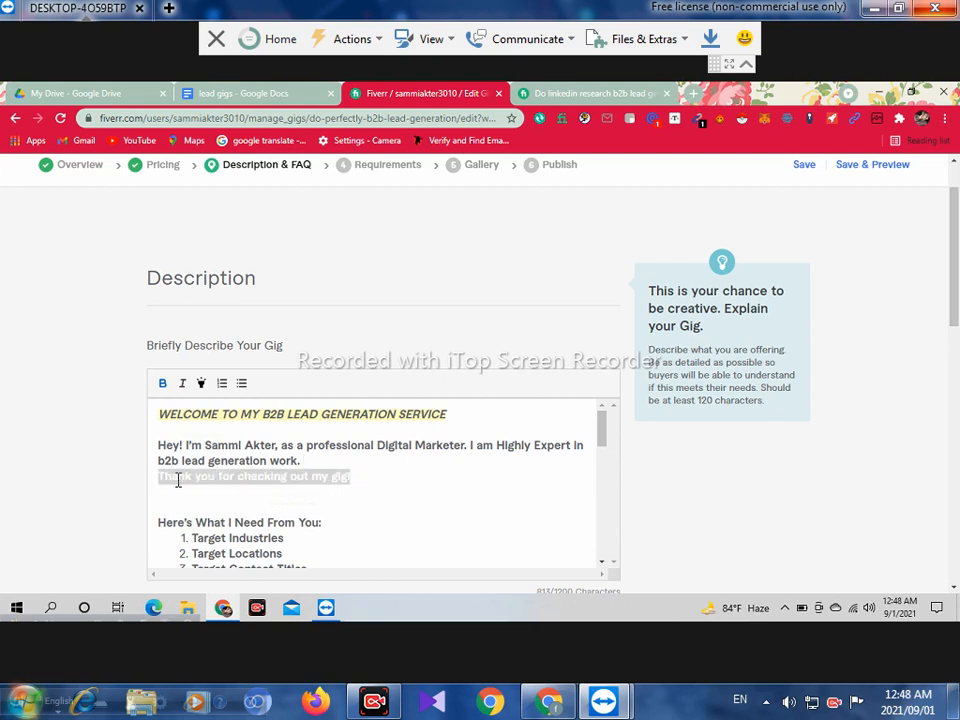
right_click(178, 484)
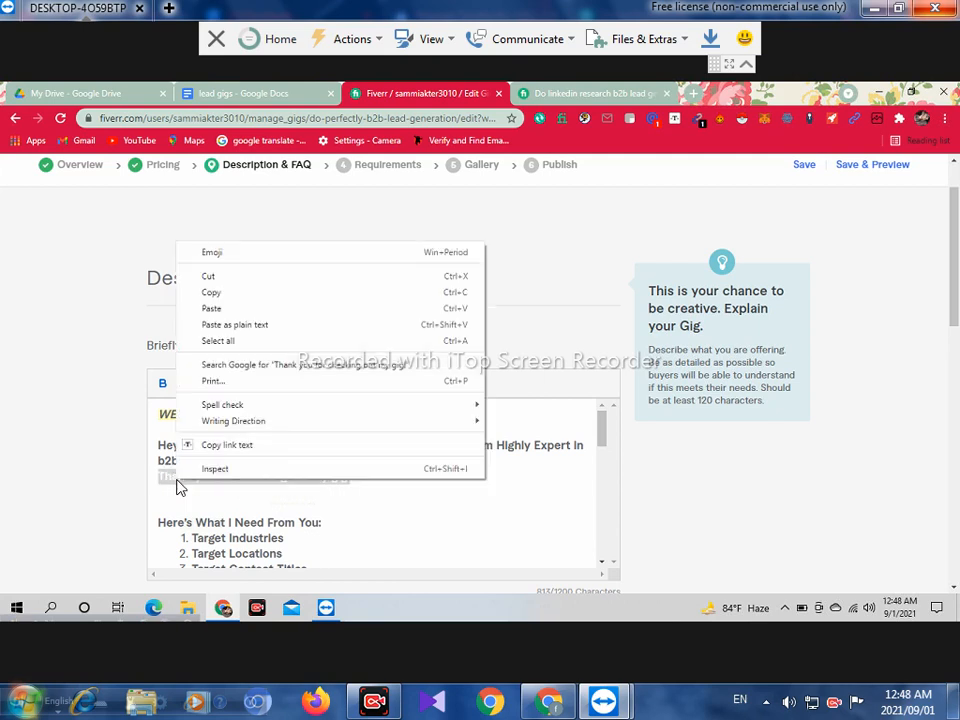
click(342, 502)
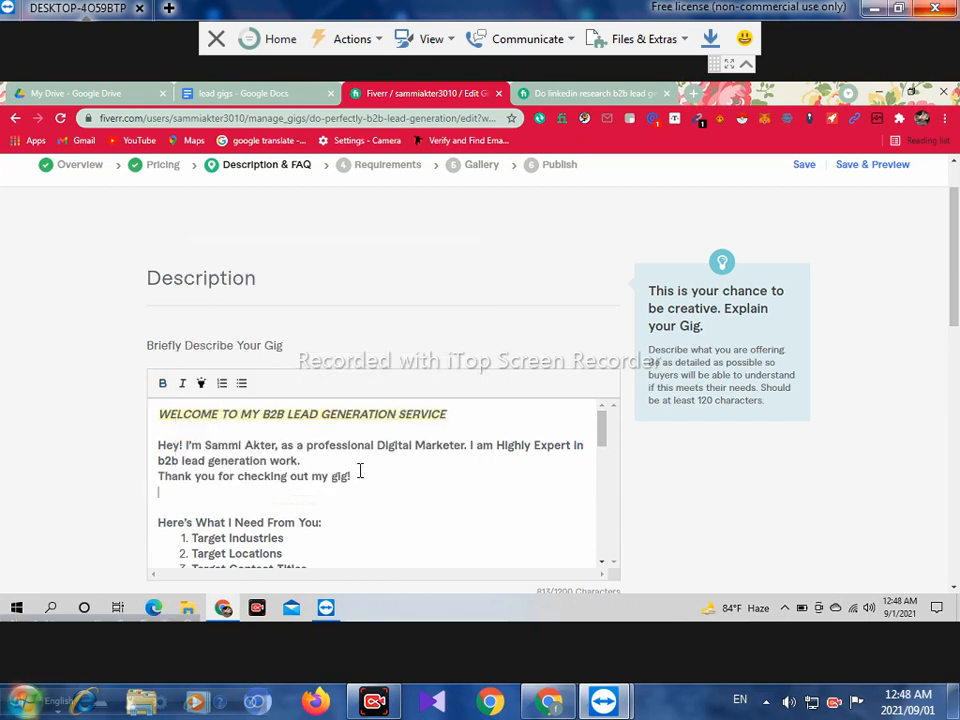
drag(351, 477, 157, 480)
key(BackSpace)
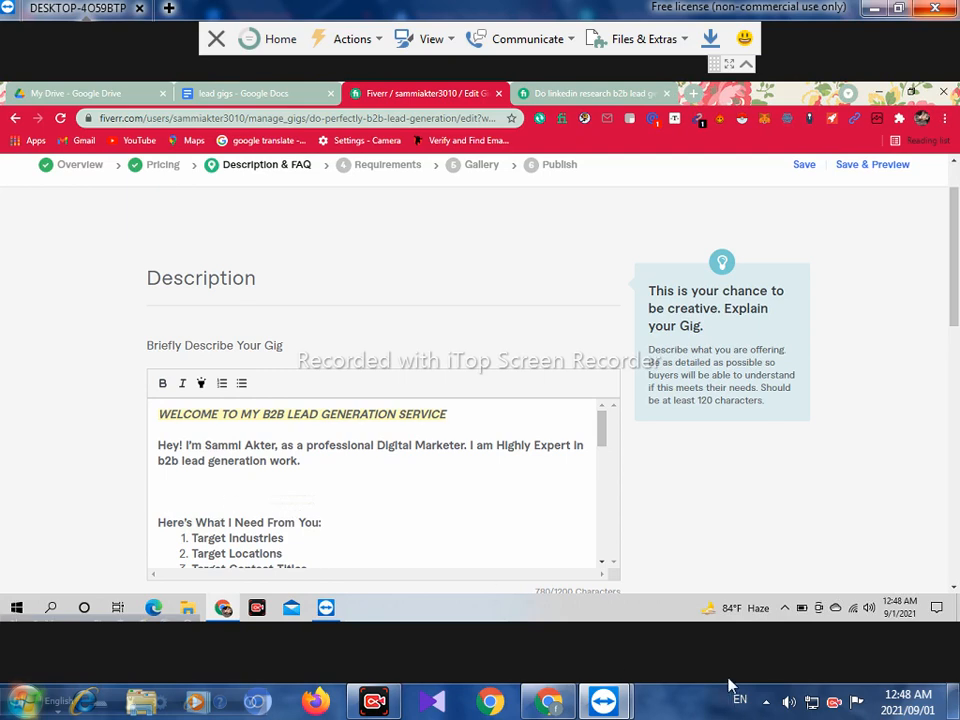
- Begin a paragraph above "Here's What I Need From You:" with the words "Every business"
scroll(167, 495, down, 1)
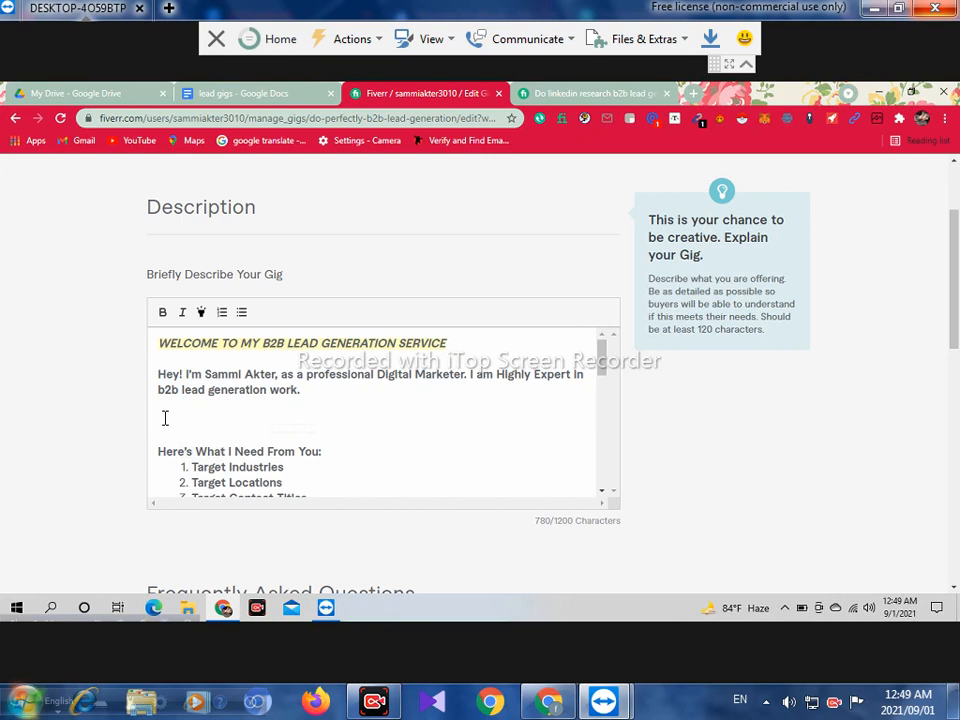
text(every business)
click(165, 420)
key(BackSpace)
text(E)
- Complete the "Every business" sentence with "easily huge increase sales from collect targeted leads."
click(244, 421)
text(ha)
text(sily )
text(huge in)
text(c)
text(rease )
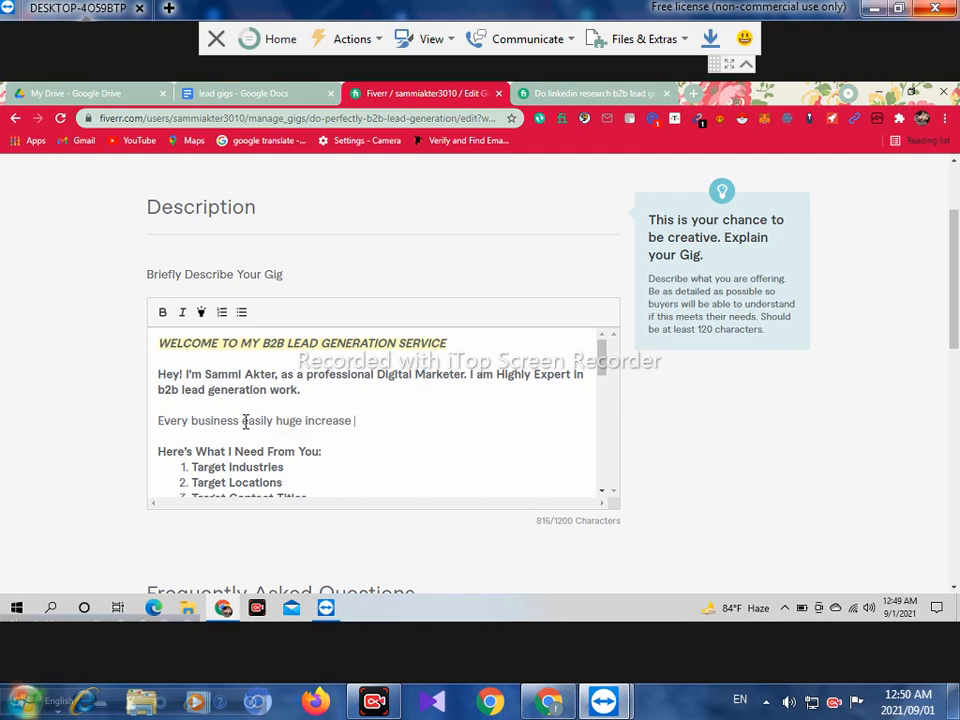
text(sales from collect)
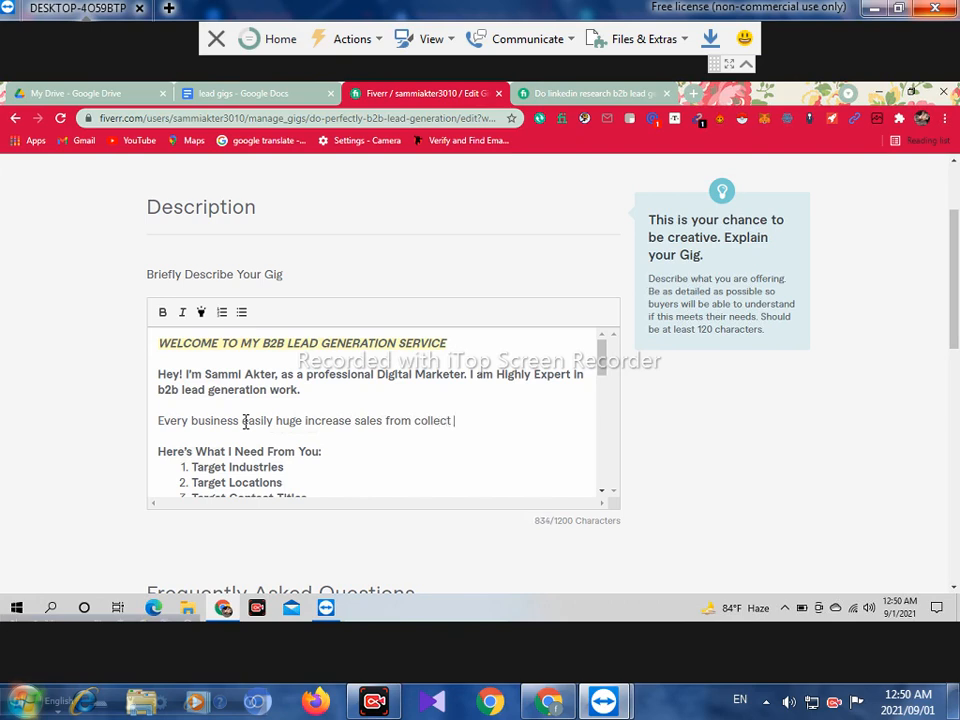
text( targeted leads)
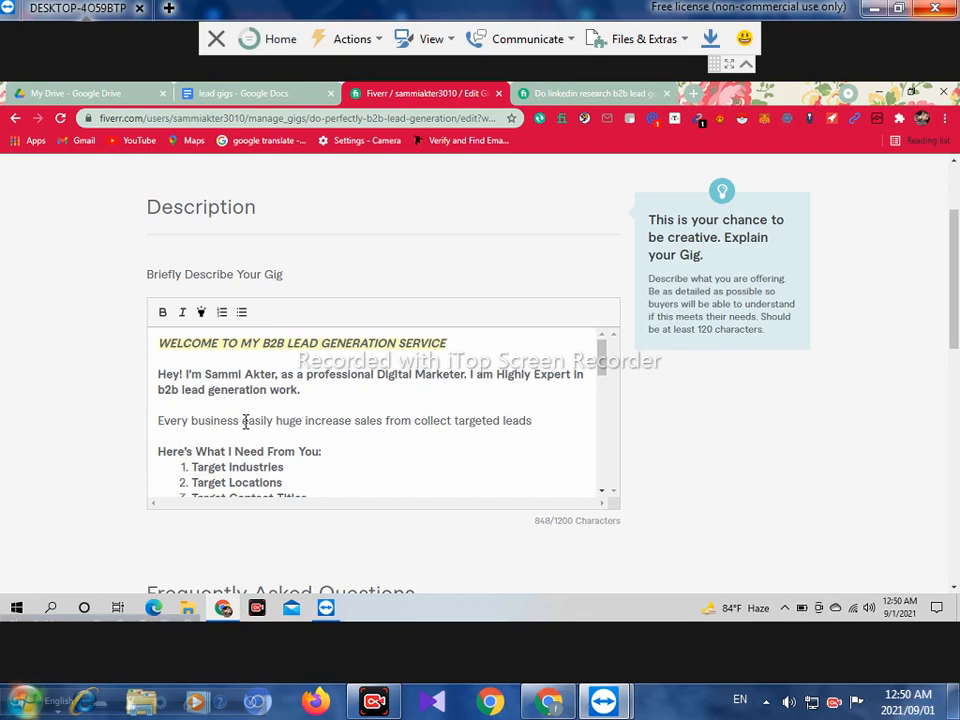
text(.)
- Start a line below the sales sentence with the words "I can do"
key(Return)
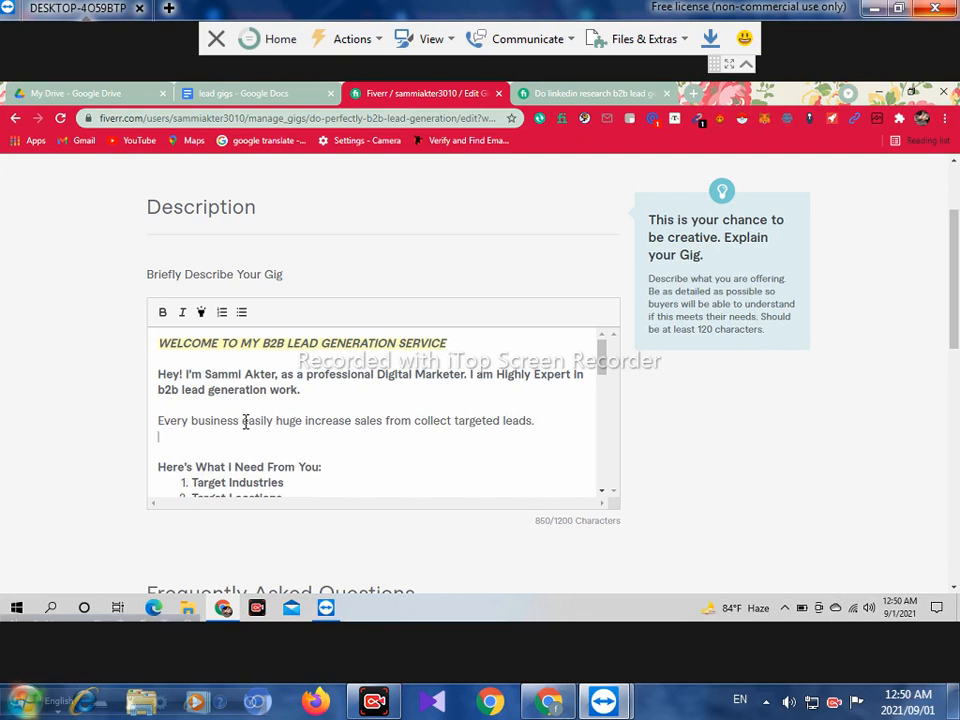
text(i can)
key(BackSpace)
key(BackSpace)
key(BackSpace)
key(BackSpace)
key(BackSpace)
key(BackSpace)
text(I can pro)
key(BackSpace)
key(BackSpace)
key(BackSpace)
text(do)
- Continue the "I can do" line with "lead generation work very perfectly I have a tools m"
text(lead gene)
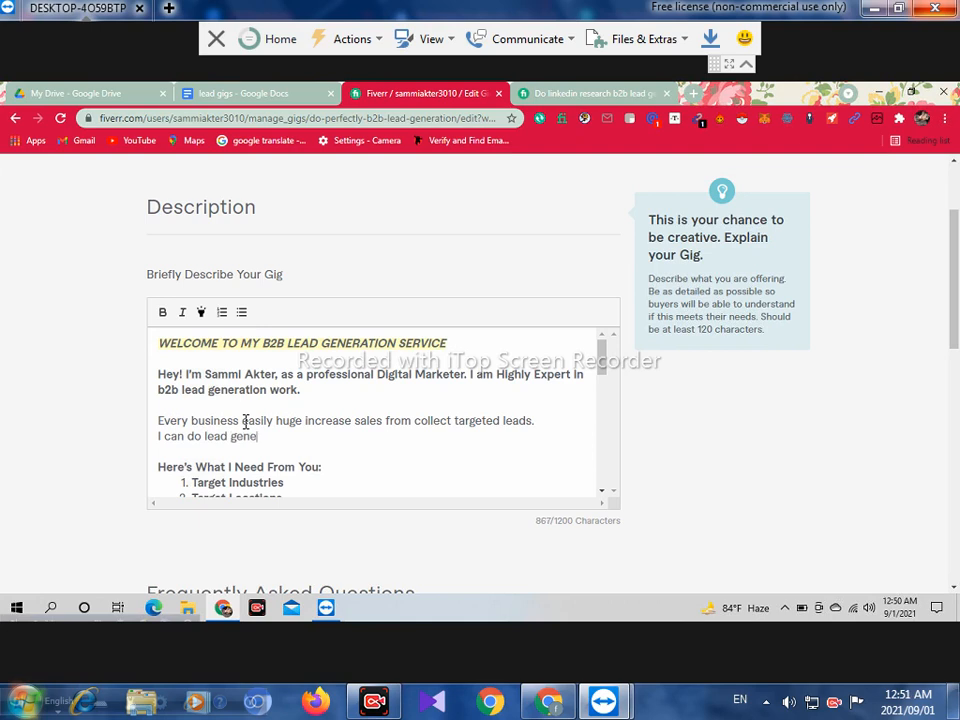
text(ration work very per)
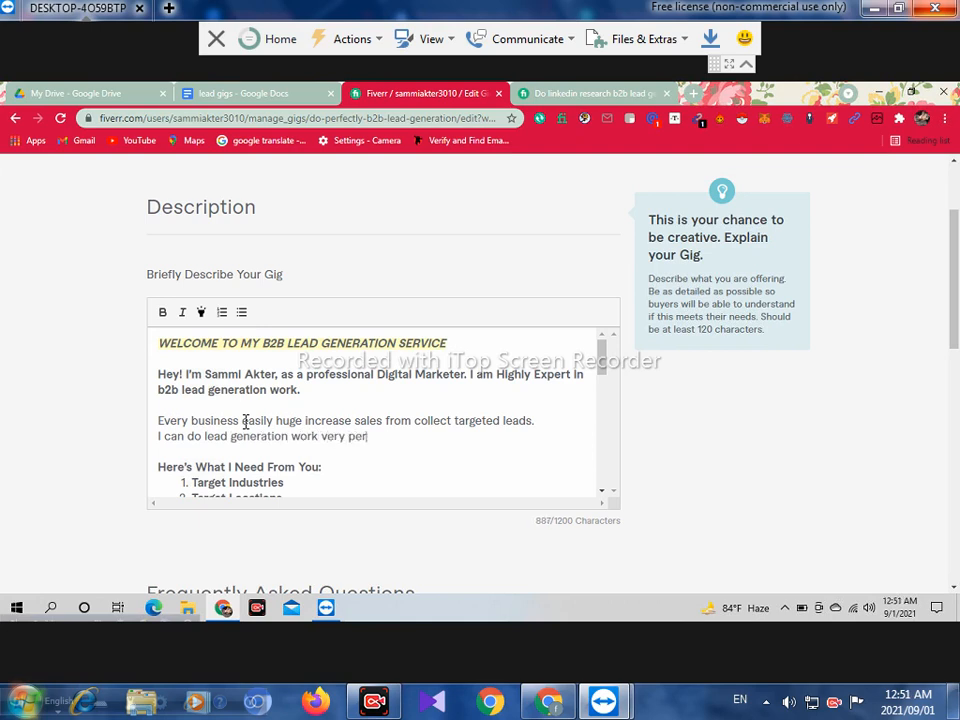
text(fectly I have a)
text(tools)
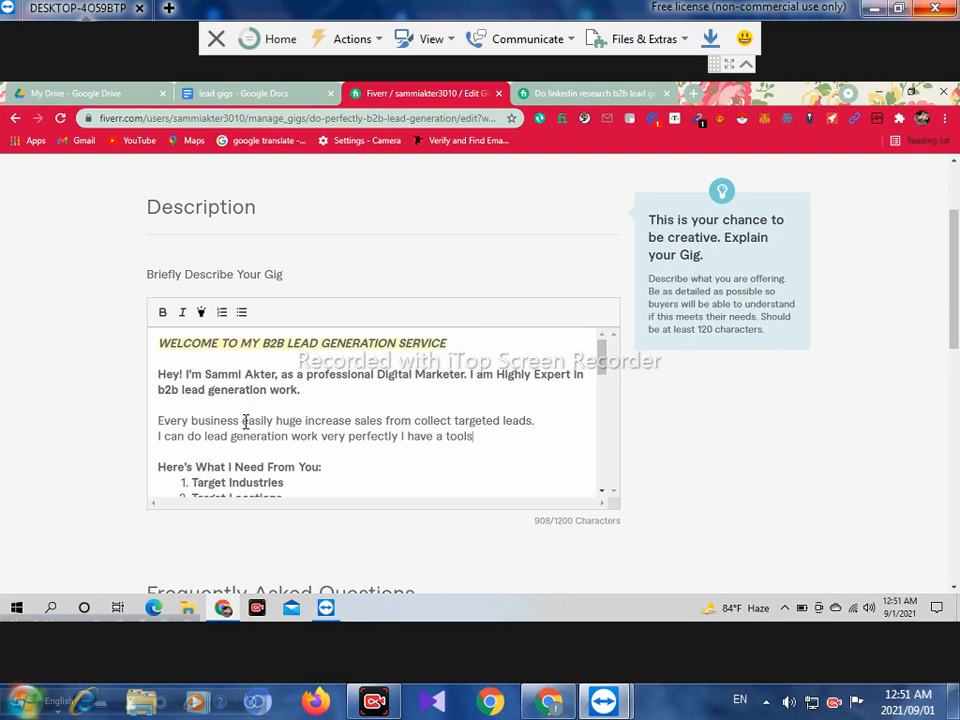
text( m)
- Replace the unfinished ending "I have a tools m" with "so you can get 100% expected work."
scroll(400, 415, down, 1)
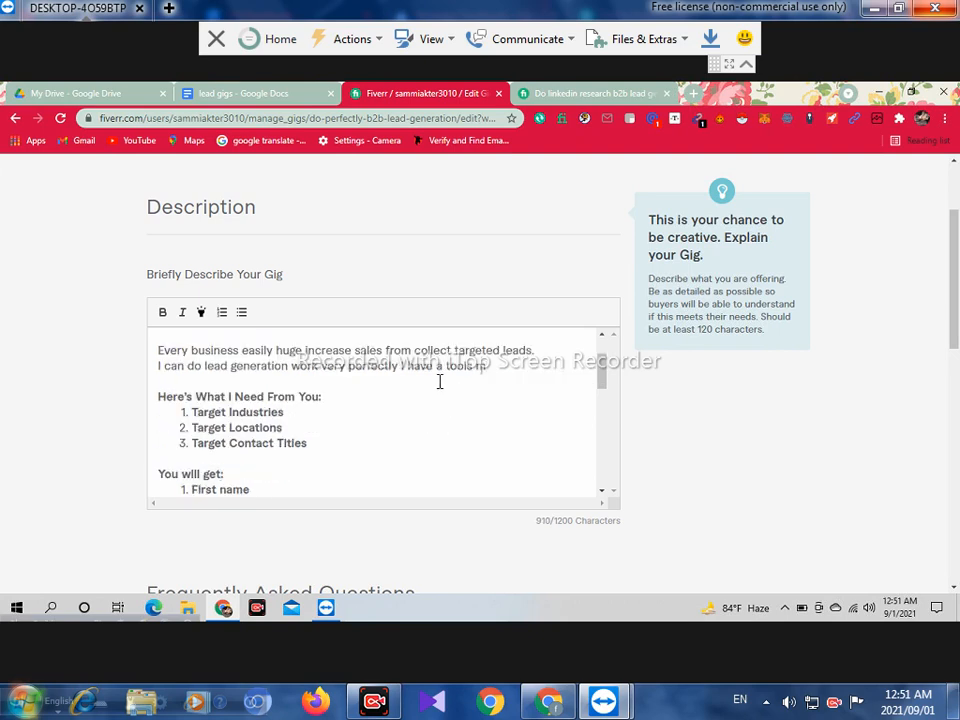
scroll(446, 374, down, 1)
click(446, 373)
scroll(509, 421, up, 1)
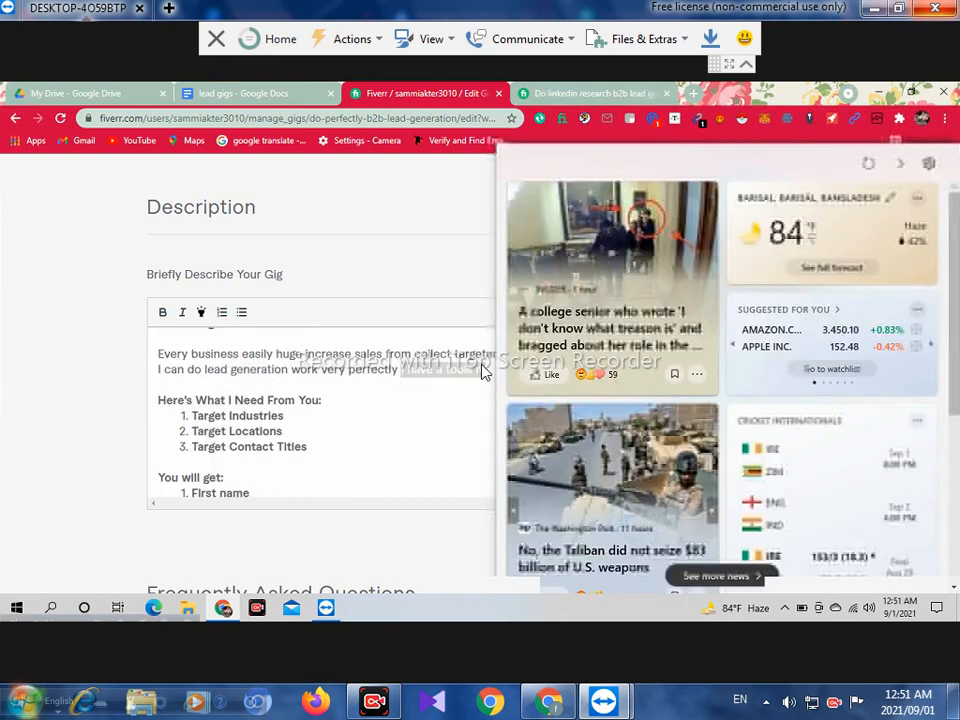
click(484, 372)
drag(485, 370, 411, 371)
scroll(414, 373, down, 1)
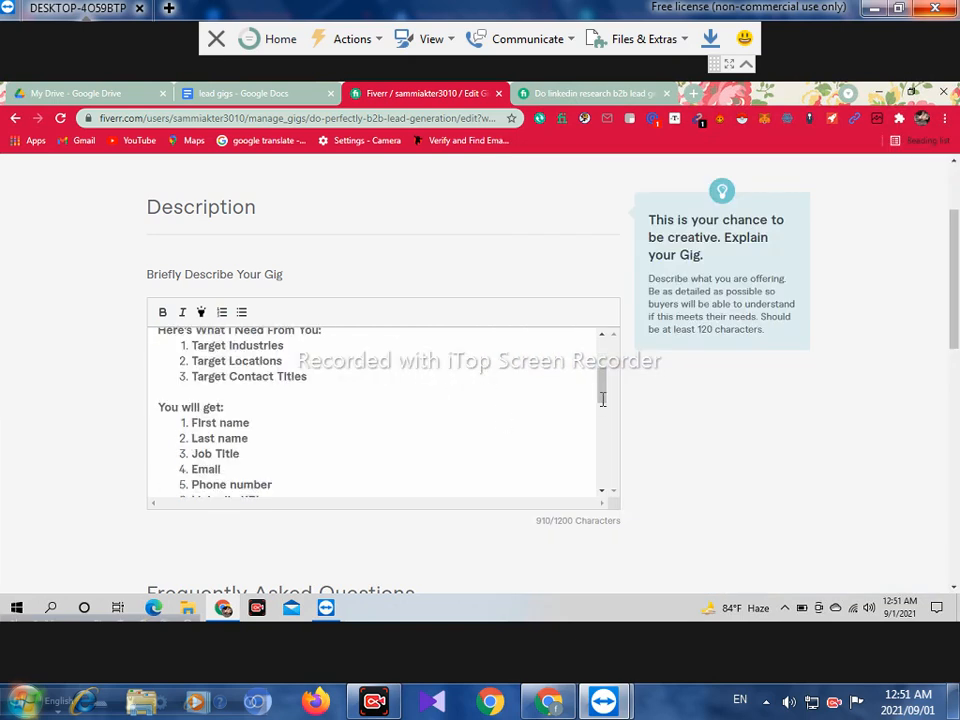
drag(602, 401, 603, 387)
scroll(603, 387, up, 1)
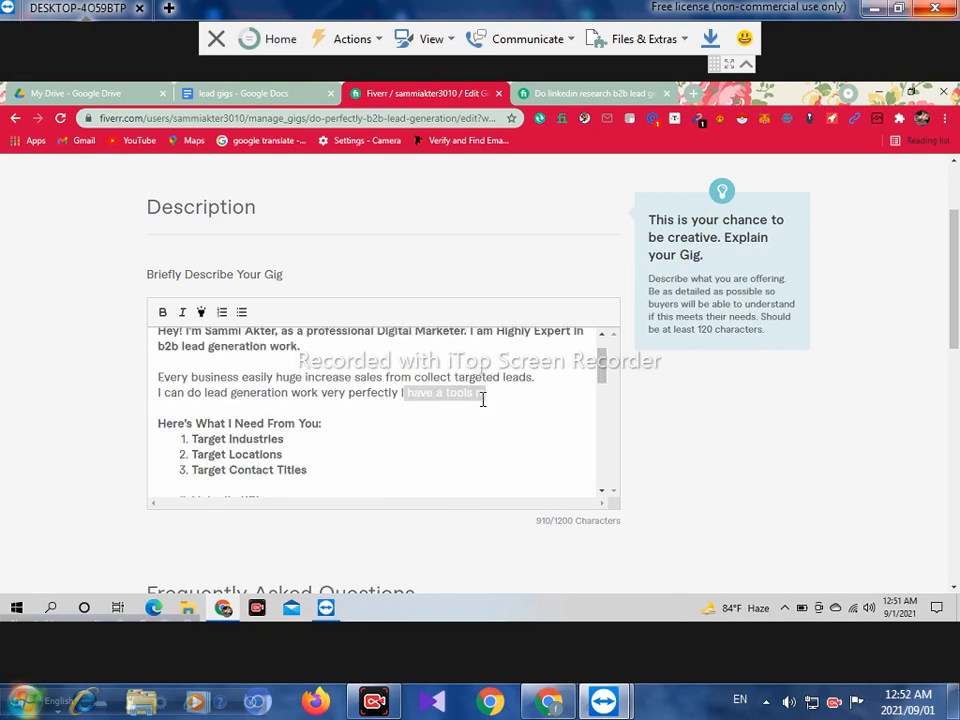
key(BackSpace)
key(BackSpace)
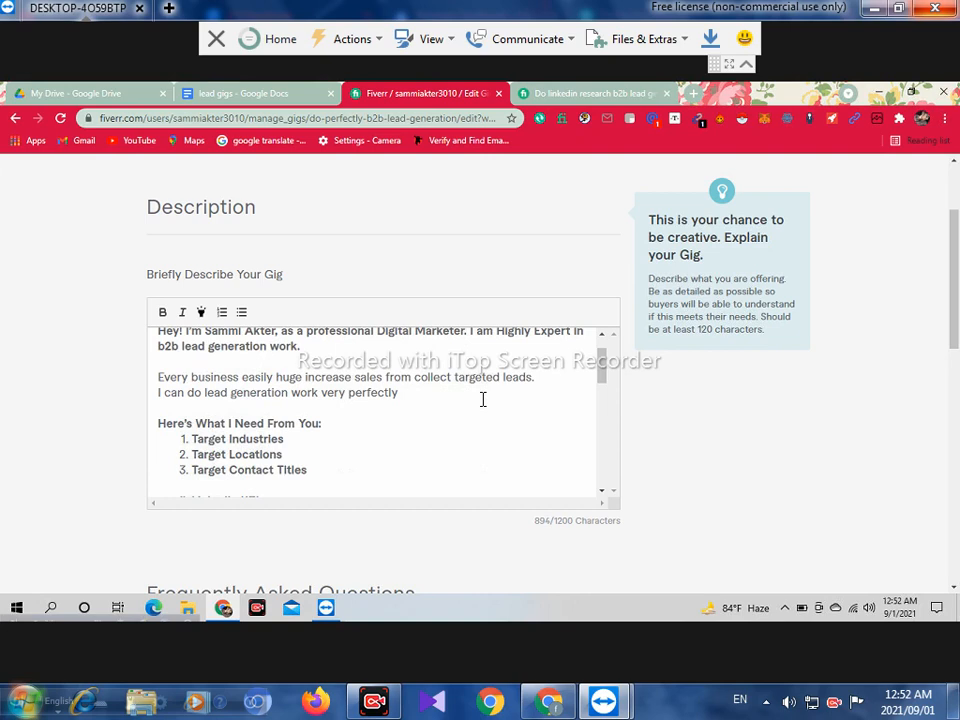
text(so you can get l00% expecte)
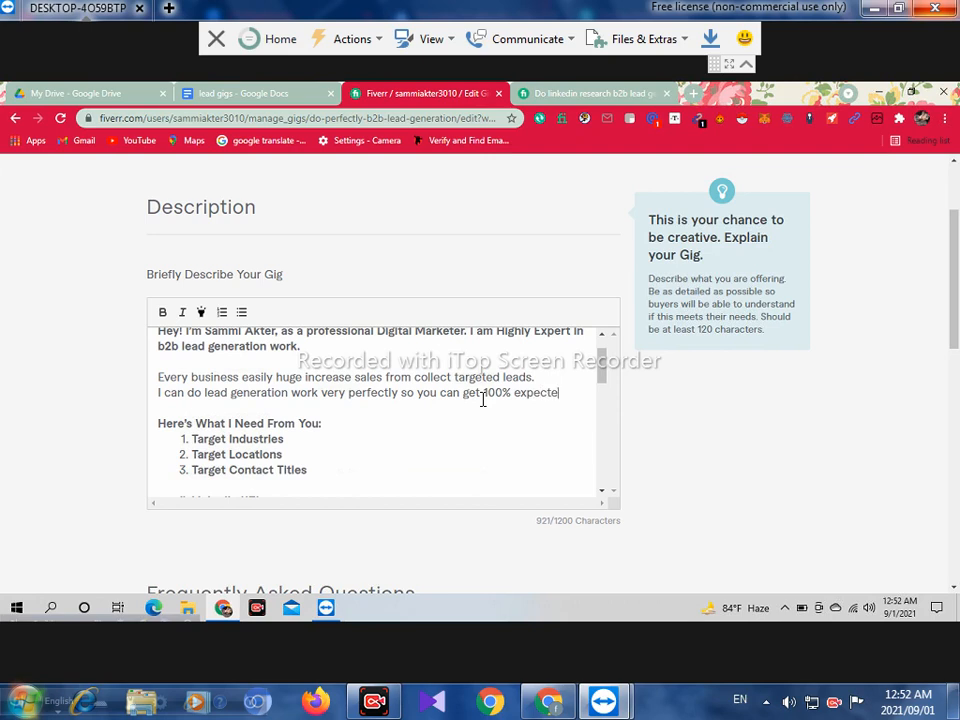
text(d work.)
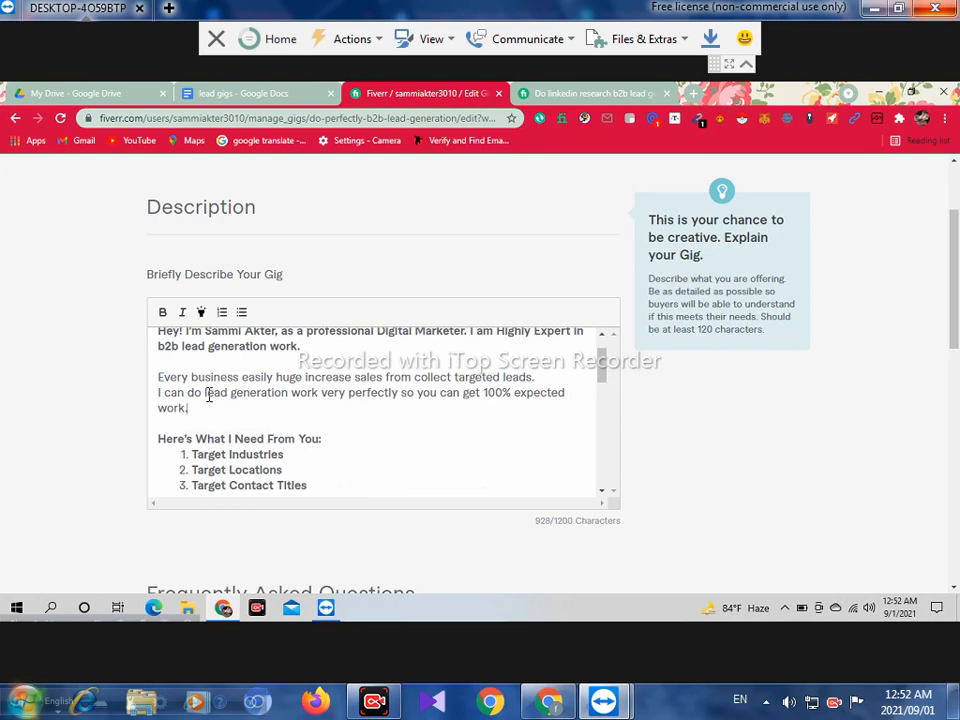
- Make "lead generation" in the "I can do" line and "leads." in the line above it bold
drag(204, 394, 288, 396)
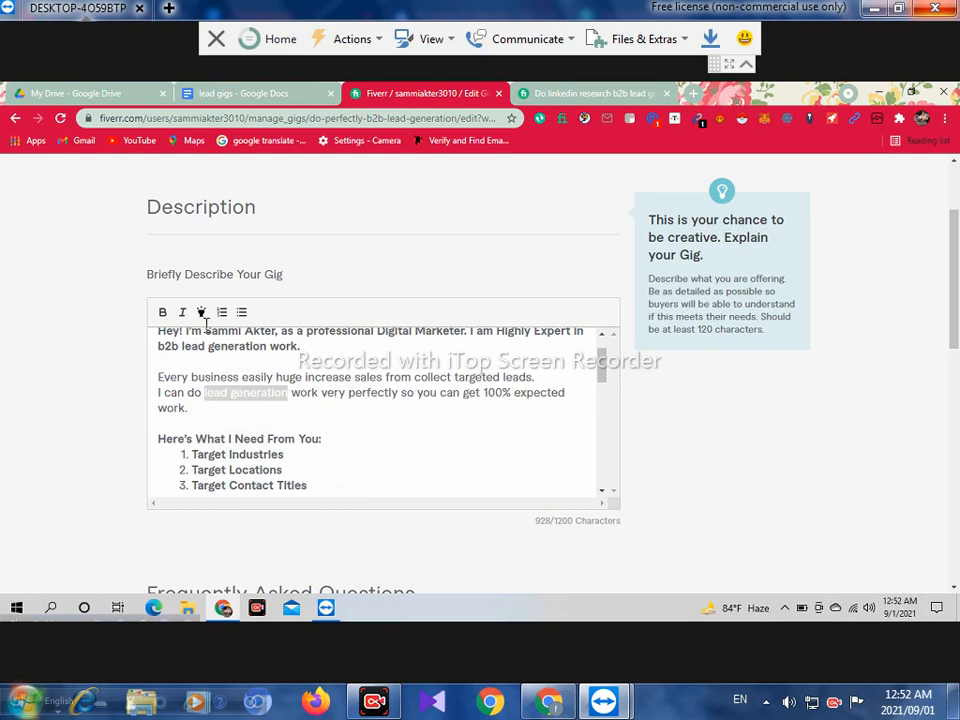
click(162, 312)
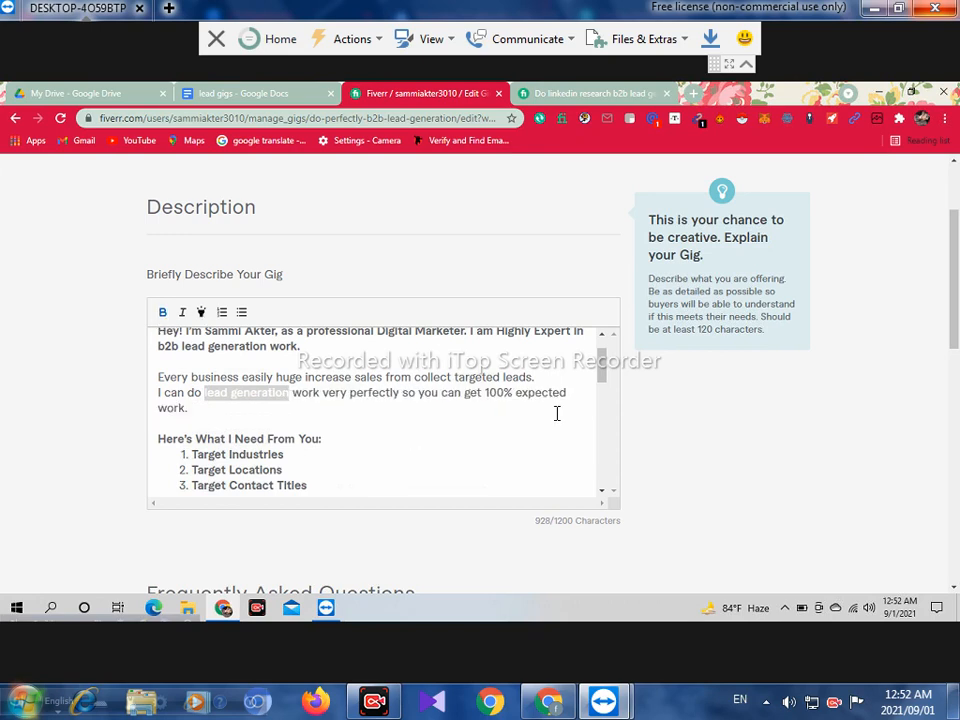
click(414, 378)
scroll(602, 377, up, 1)
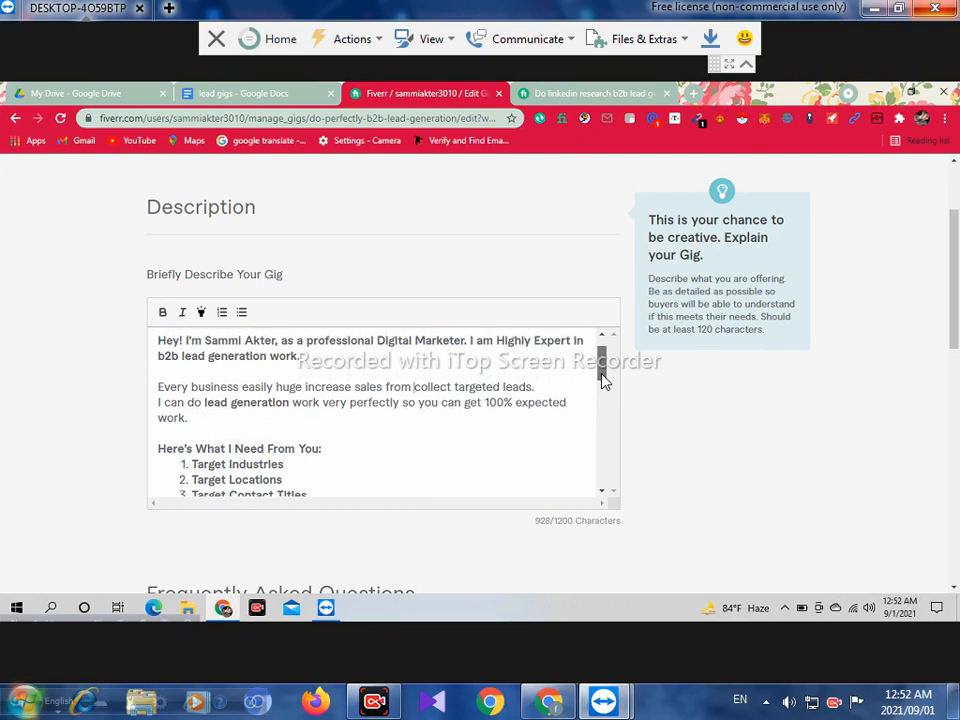
drag(499, 387, 536, 391)
click(163, 312)
click(454, 371)
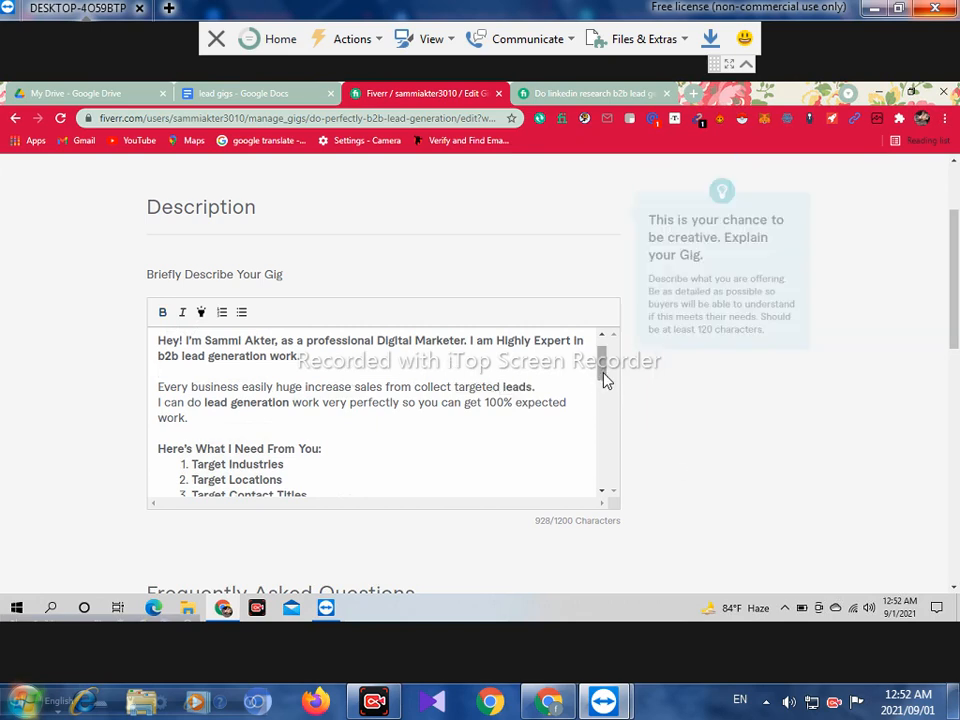
drag(606, 378, 611, 383)
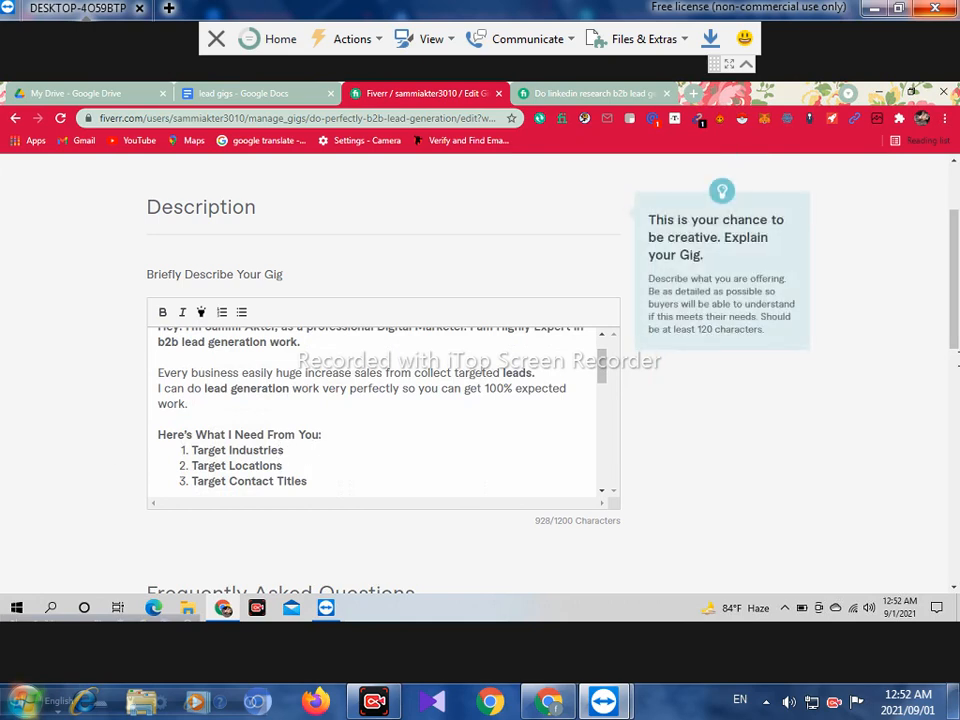
- Review the gig description from the welcome heading down to the "You will get" list
drag(956, 331, 956, 334)
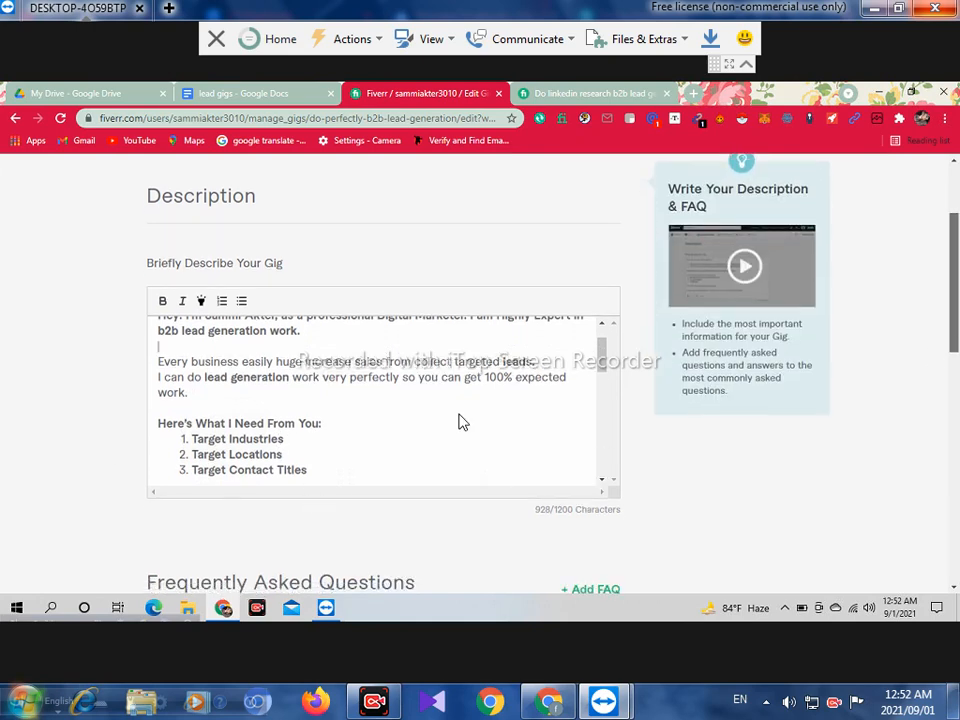
right_click(602, 360)
drag(603, 366, 602, 370)
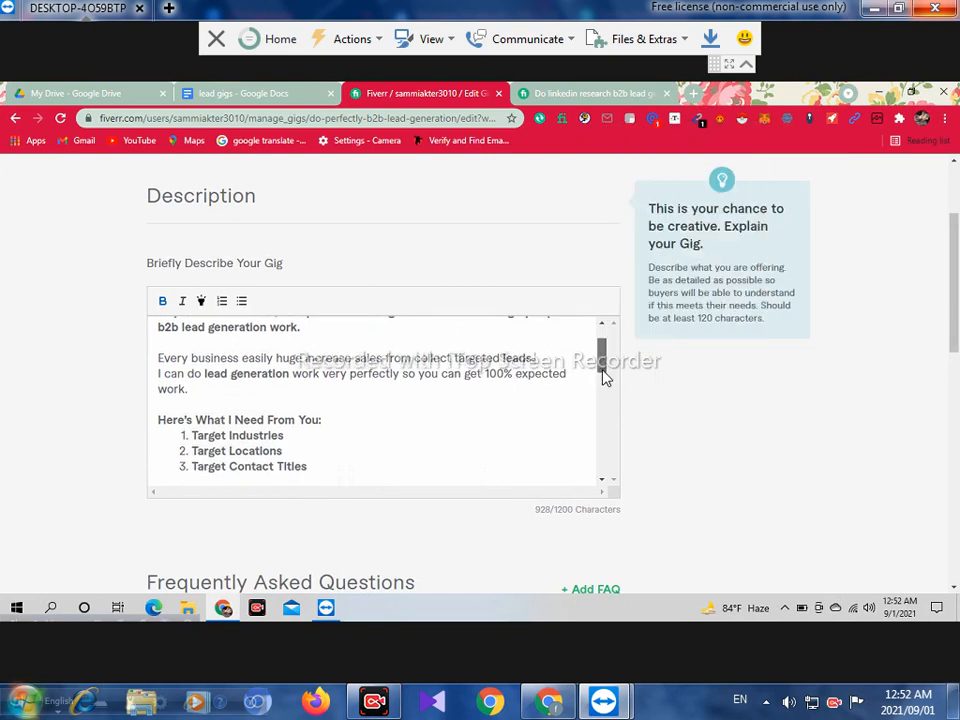
scroll(604, 380, up, 5)
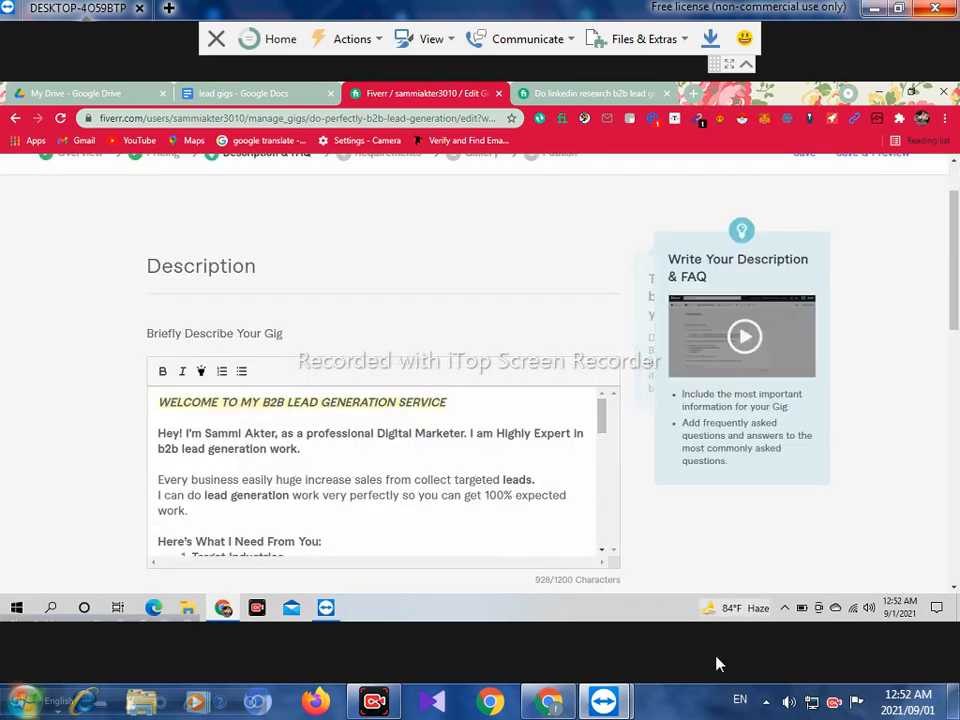
scroll(380, 470, down, 2)
click(266, 443)
right_click(265, 441)
right_click(228, 457)
right_click(217, 456)
right_click(210, 468)
right_click(217, 486)
click(259, 506)
right_click(478, 484)
click(335, 508)
scroll(335, 508, down, 1)
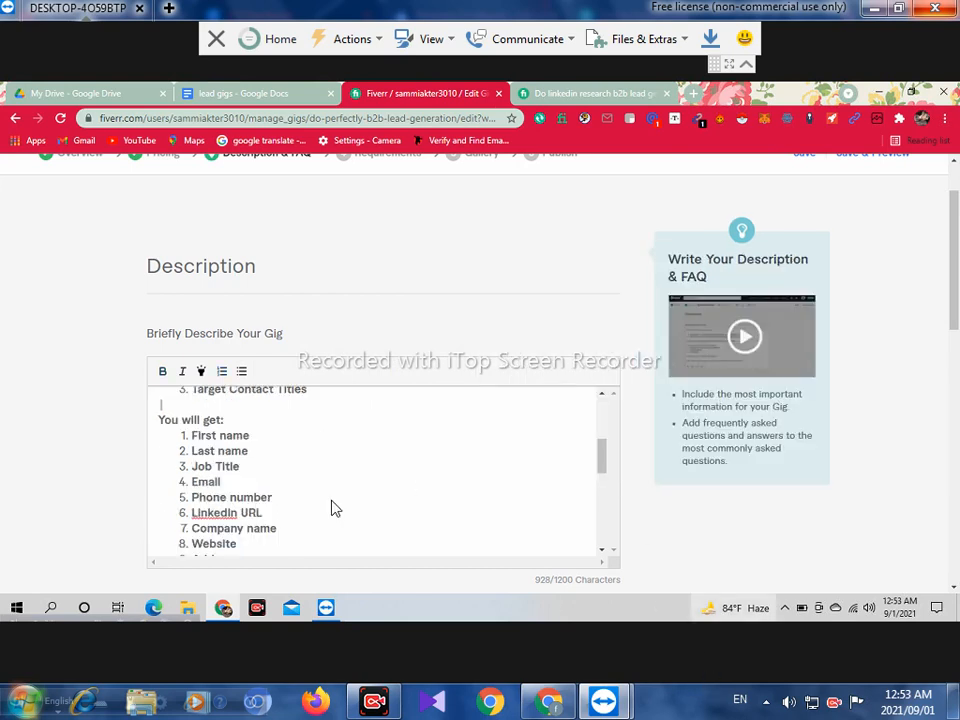
click(222, 420)
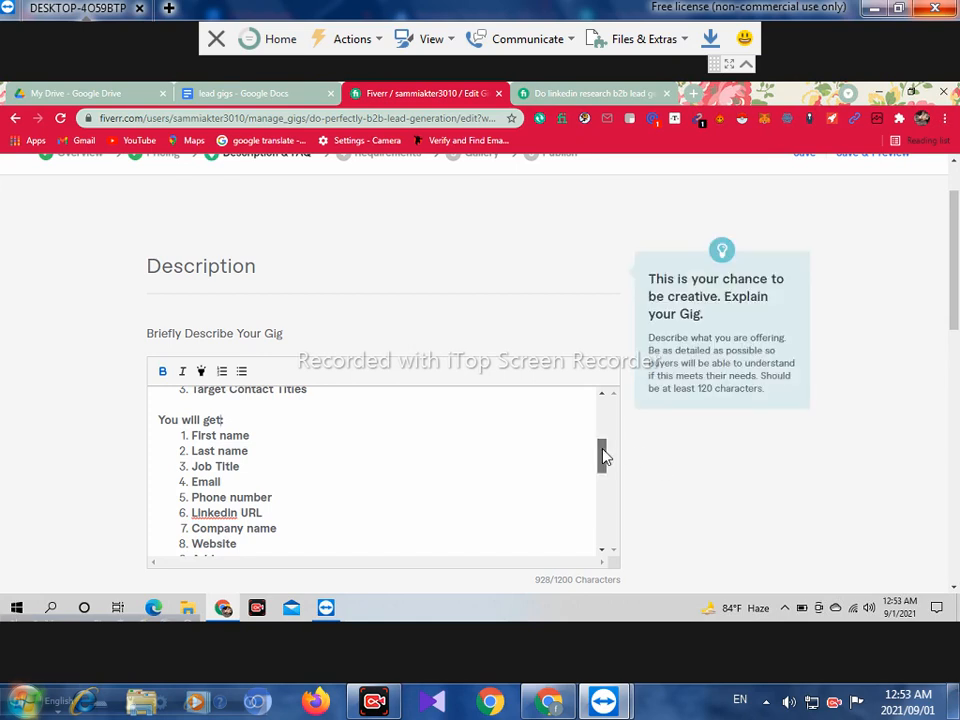
- Correct the spelling of "LinkedIn" and "Employee" in the "You will get" list using the spell-check suggestions
drag(603, 456, 223, 465)
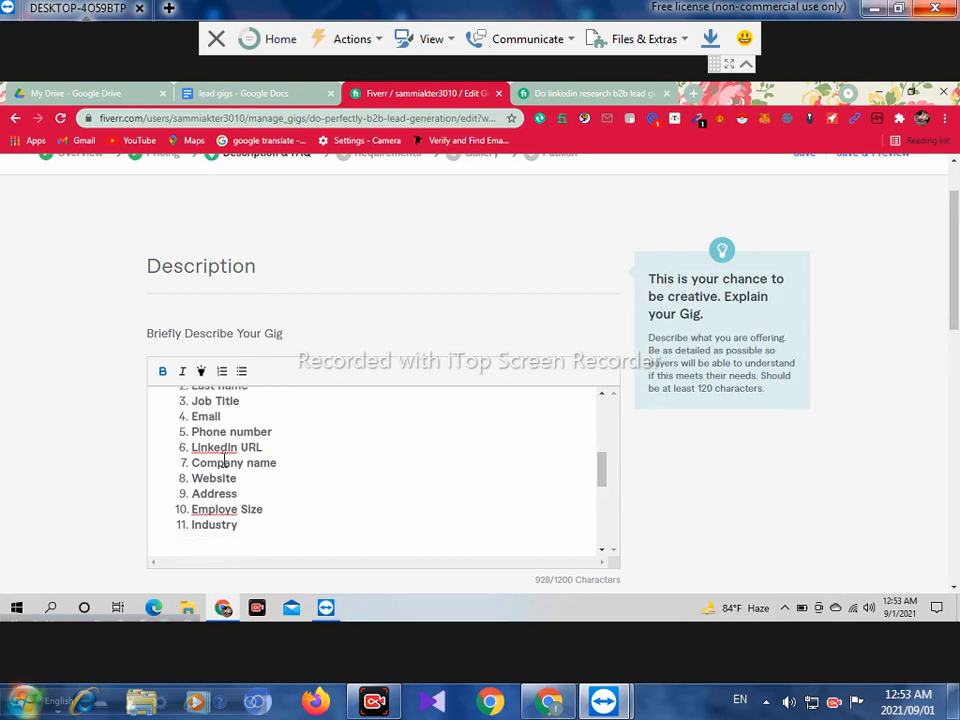
right_click(209, 450)
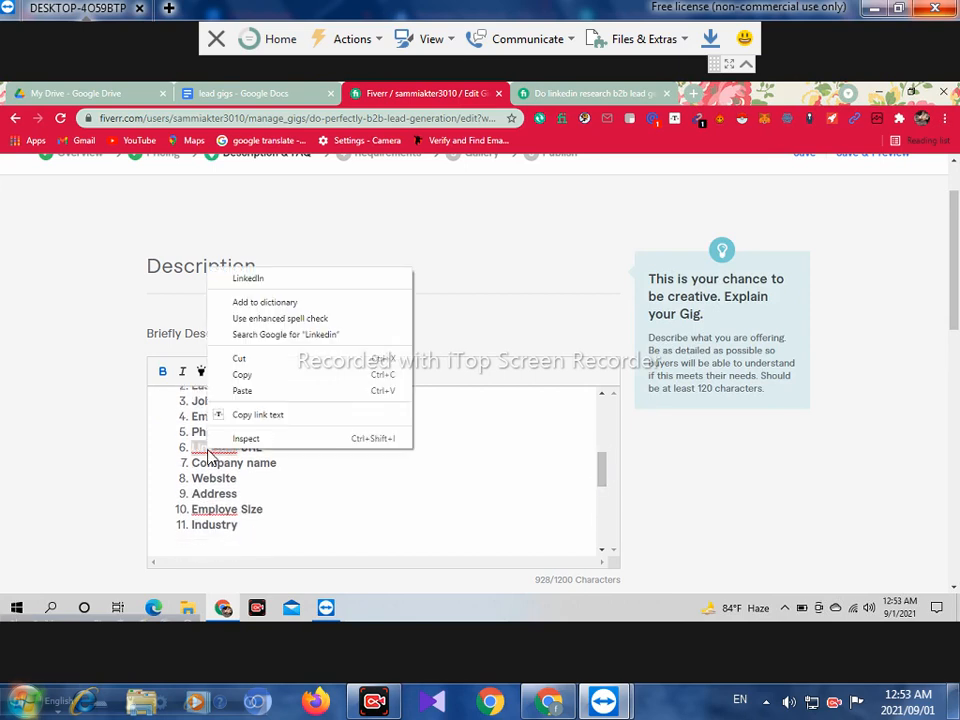
click(262, 281)
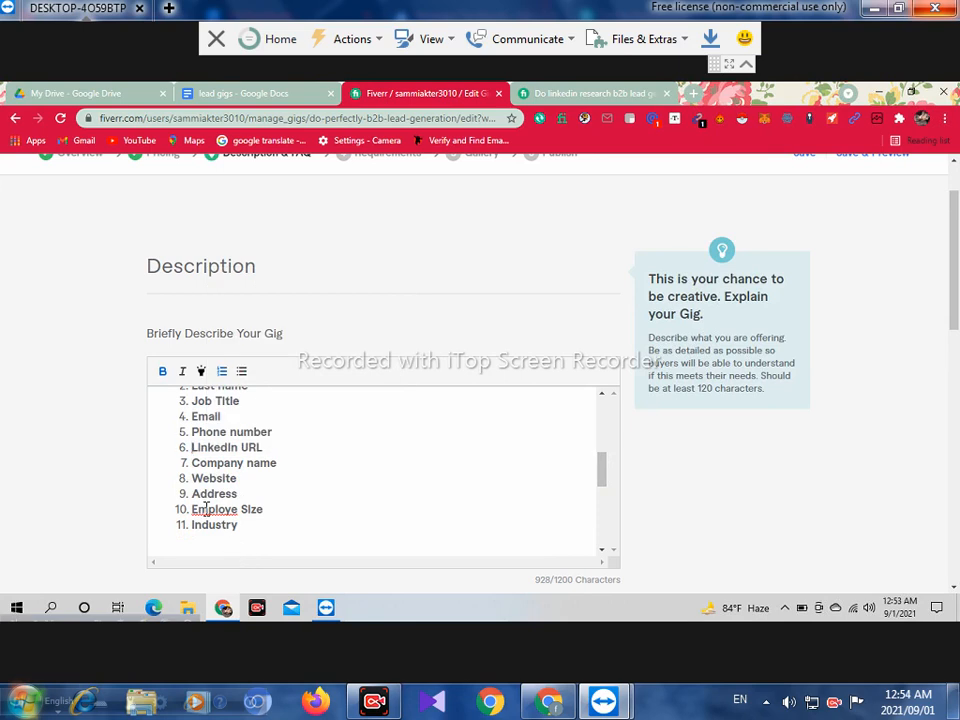
right_click(204, 510)
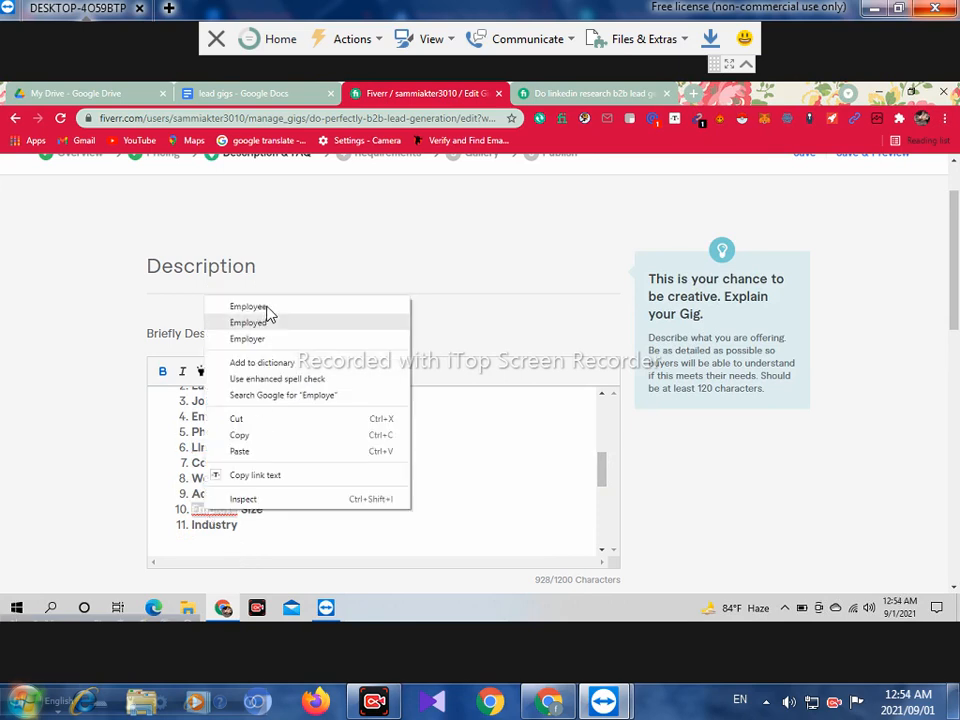
click(264, 309)
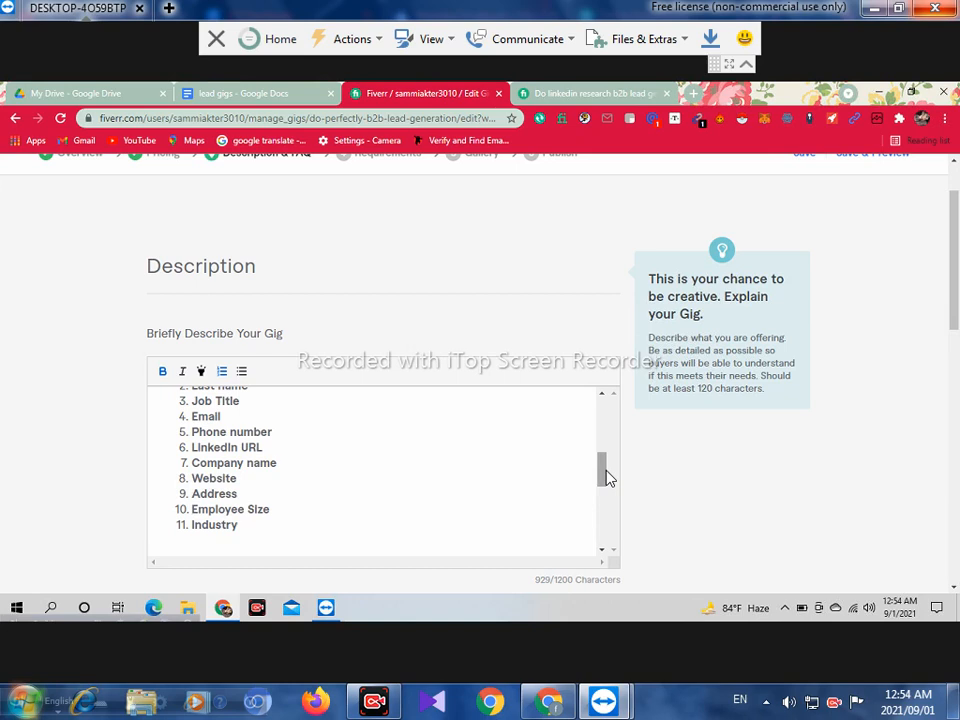
- Correct the platform names to "CrunchBase" and "Zoom Info" with the spell-check suggestions in the line about platforms used
drag(600, 482, 600, 498)
drag(600, 498, 600, 500)
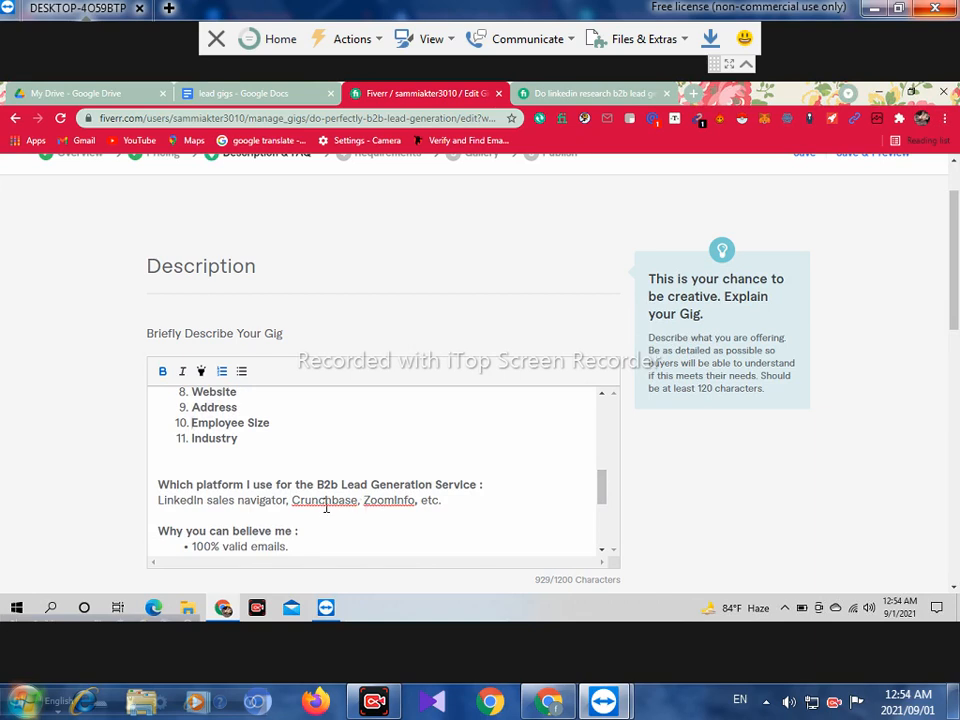
right_click(321, 509)
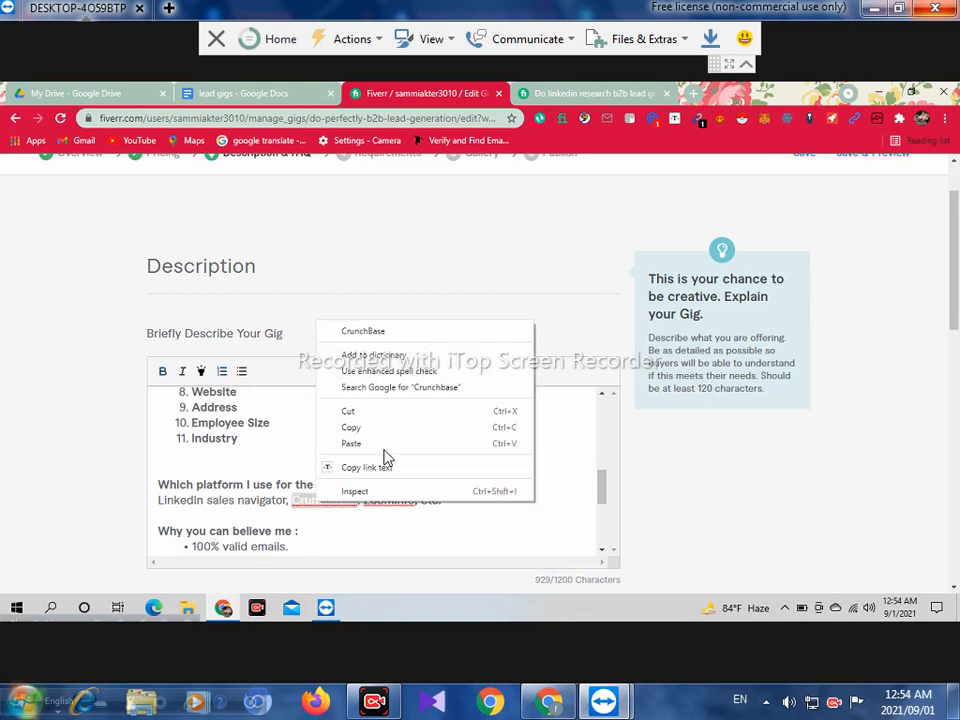
click(363, 331)
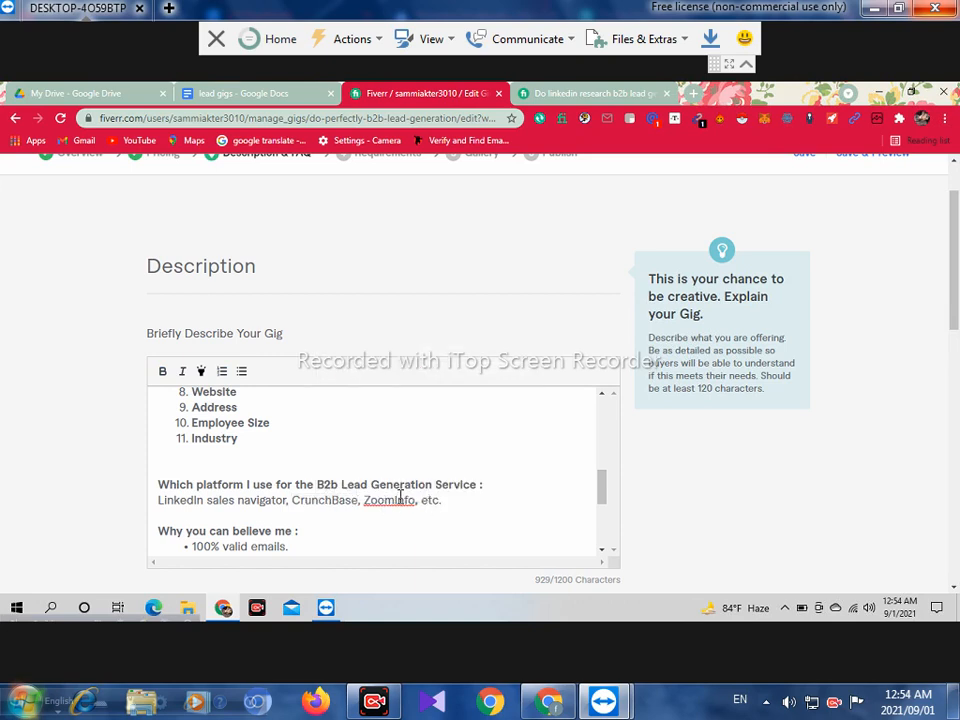
right_click(392, 502)
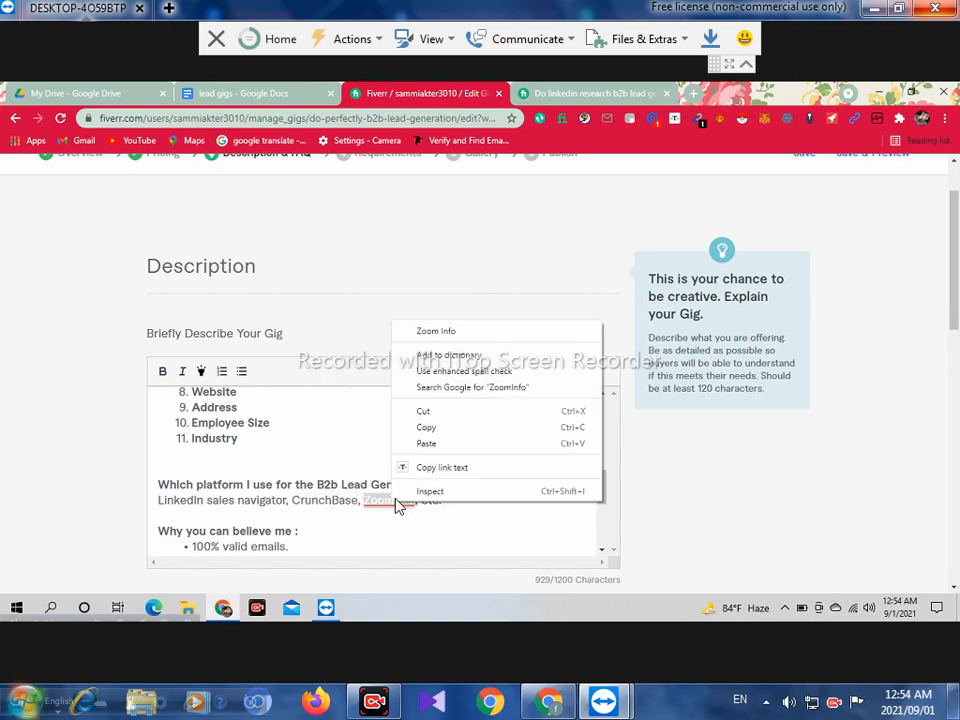
click(474, 332)
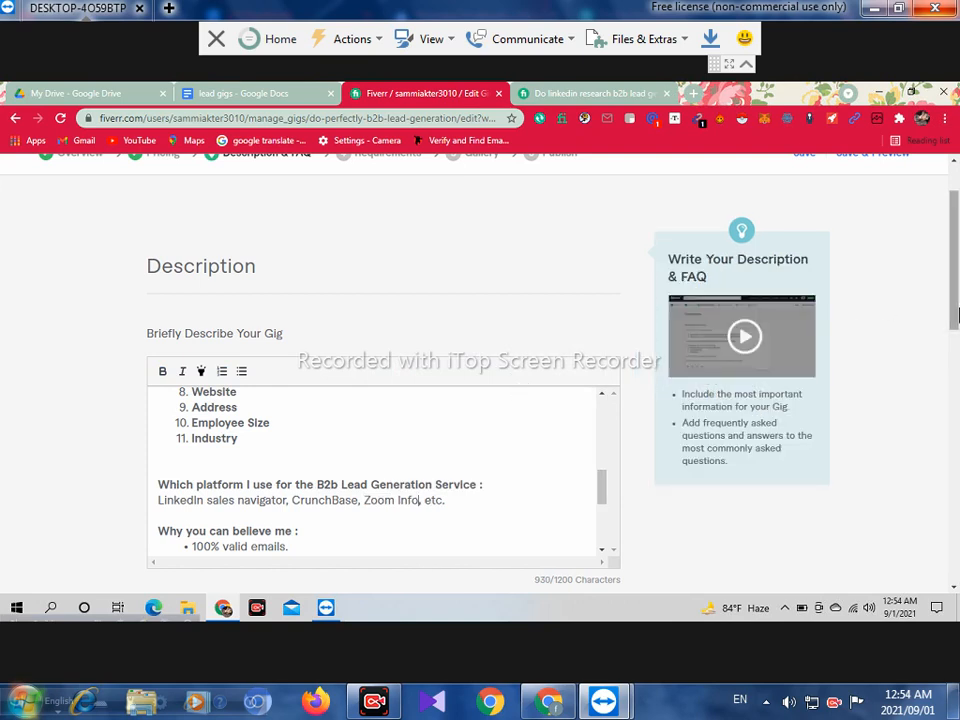
- Change the email checker names in the "Why you can believe me" list to "Never bounce", "Mail tester" and "Million Verifier"
scroll(640, 390, down, 3)
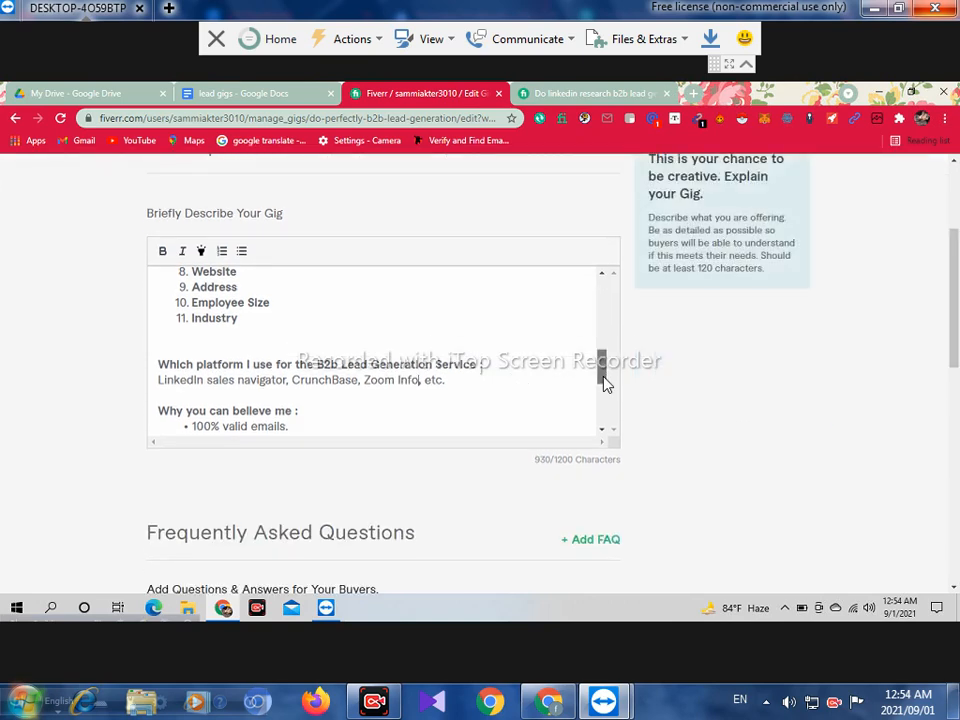
scroll(604, 383, down, 2)
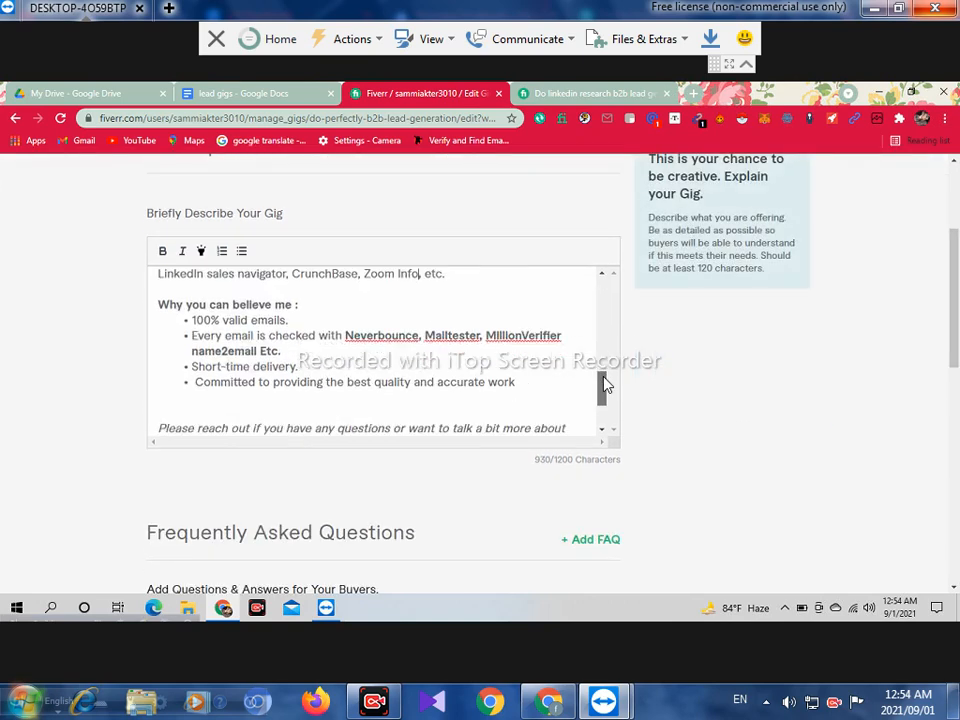
right_click(381, 336)
click(430, 346)
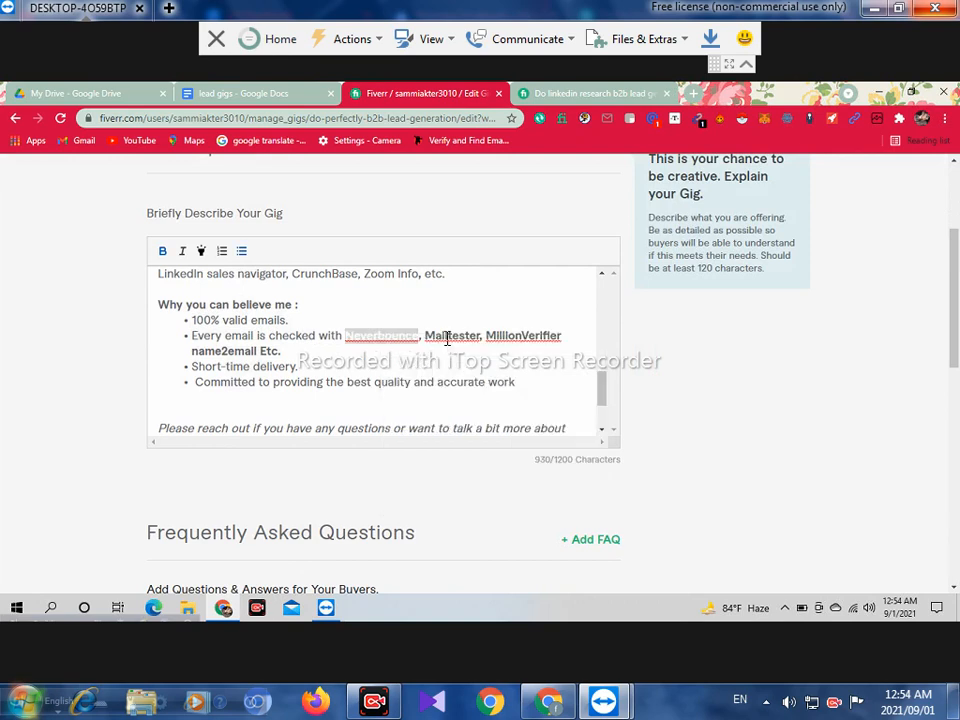
right_click(452, 339)
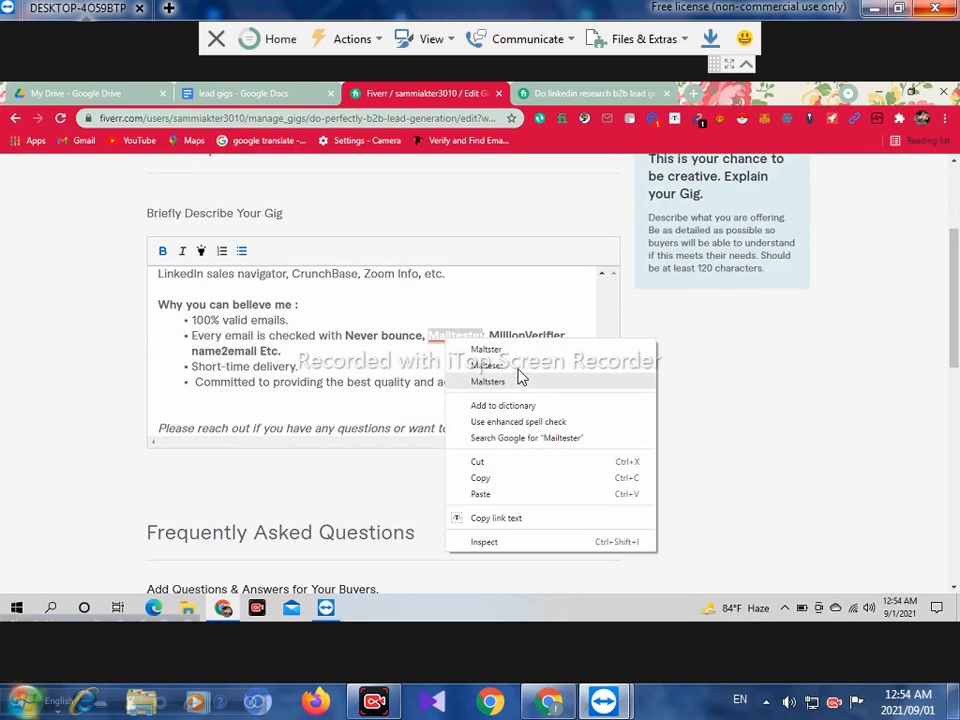
click(459, 345)
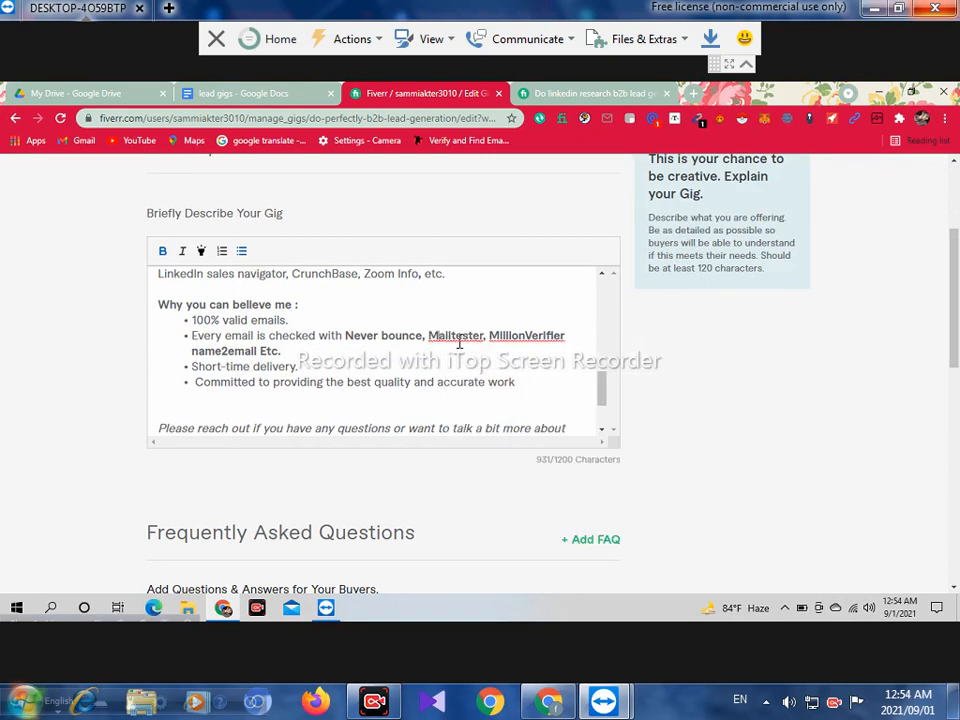
click(510, 340)
text(l)
click(533, 343)
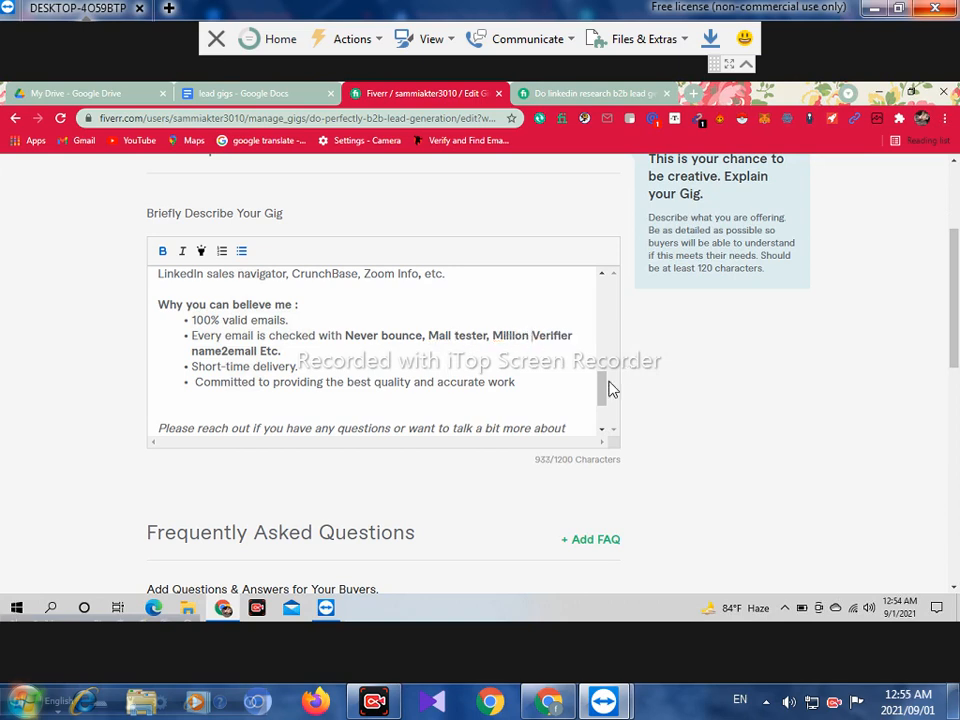
- Check the closing lines of the description, then save it and continue to the Requirements stage
scroll(600, 400, down, 1)
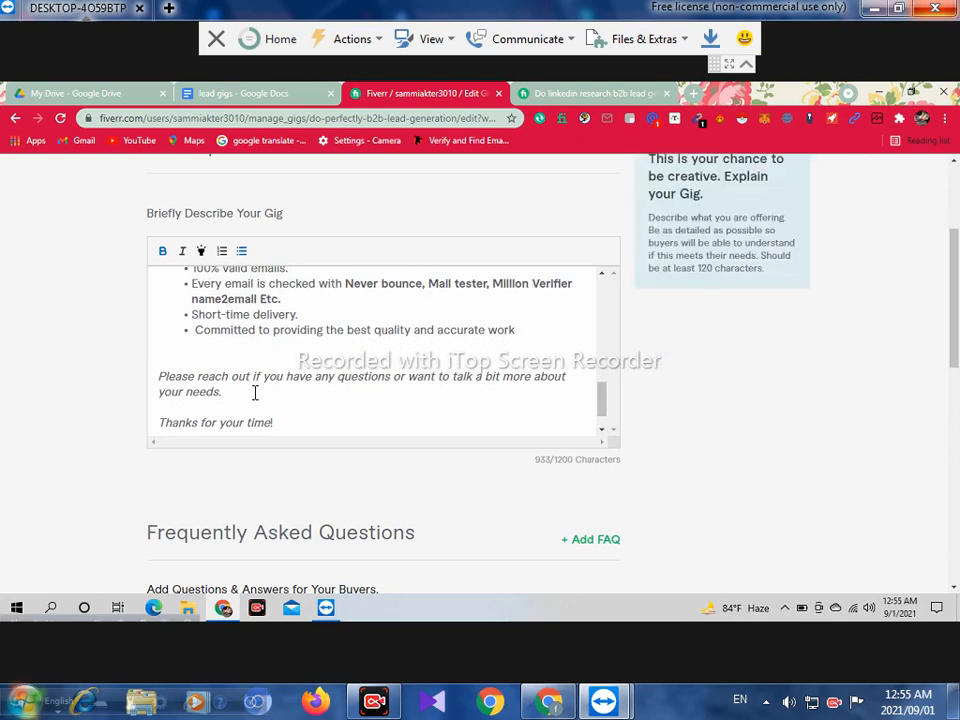
drag(236, 396, 160, 383)
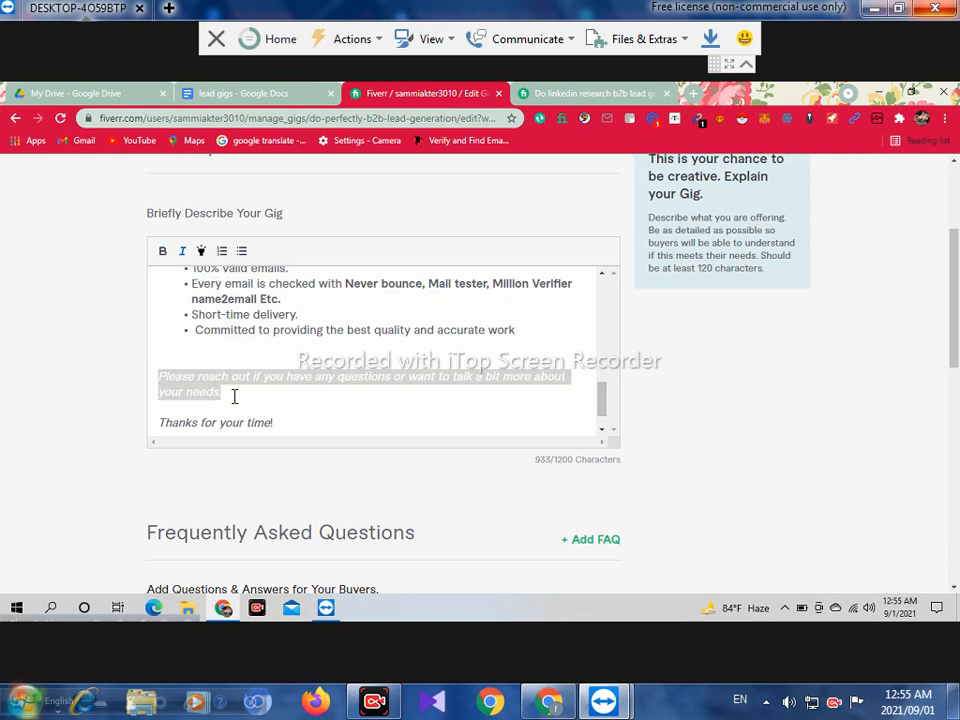
click(270, 400)
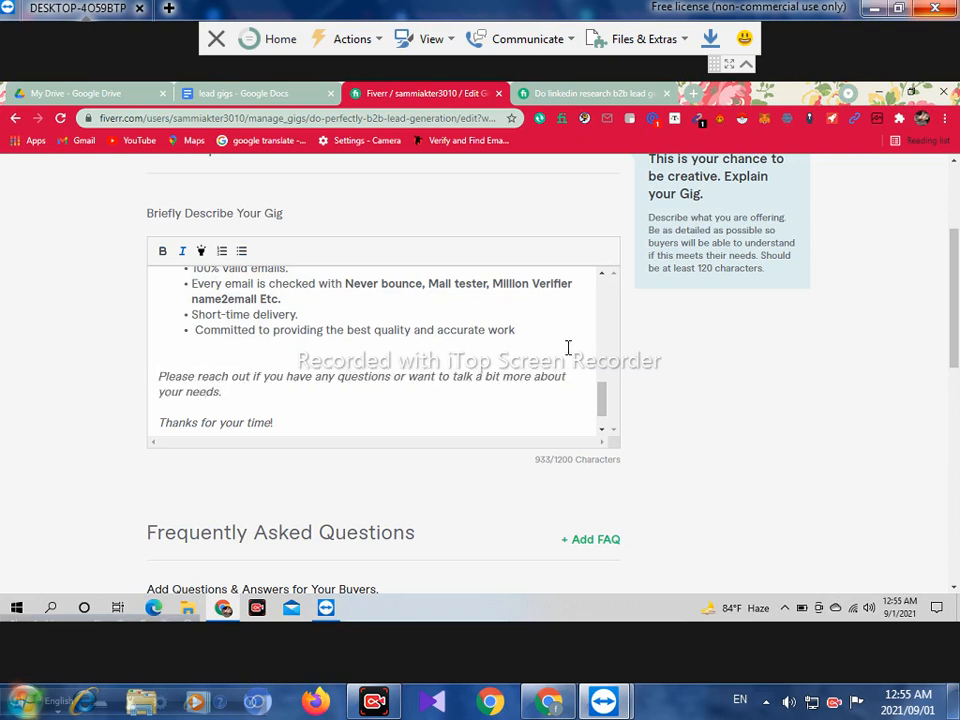
drag(604, 396, 604, 410)
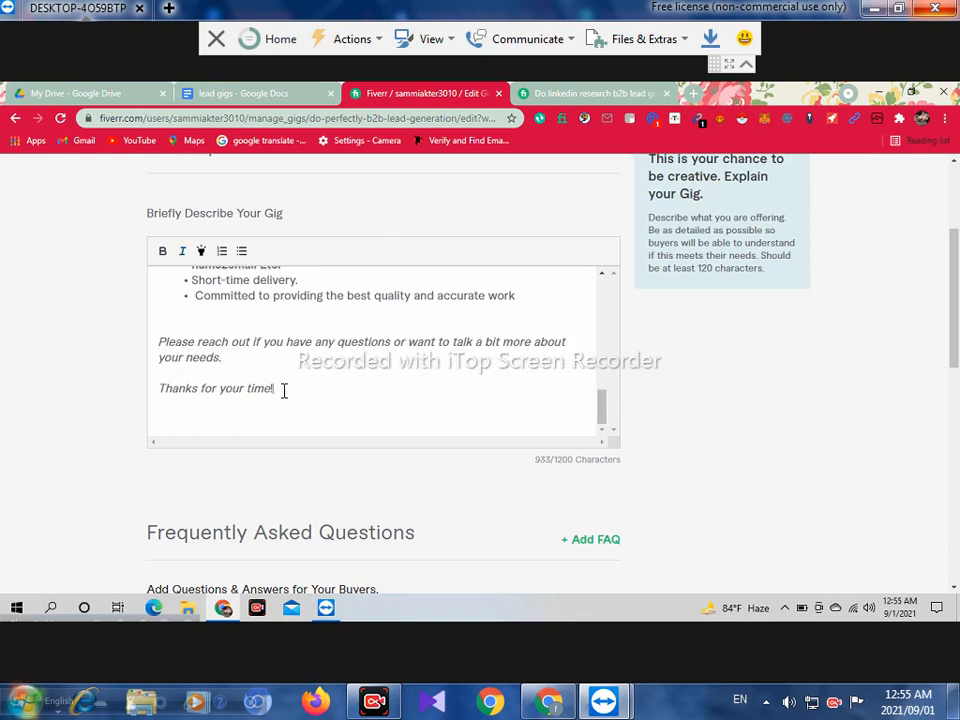
key(Return)
key(BackSpace)
scroll(599, 418, up, 1)
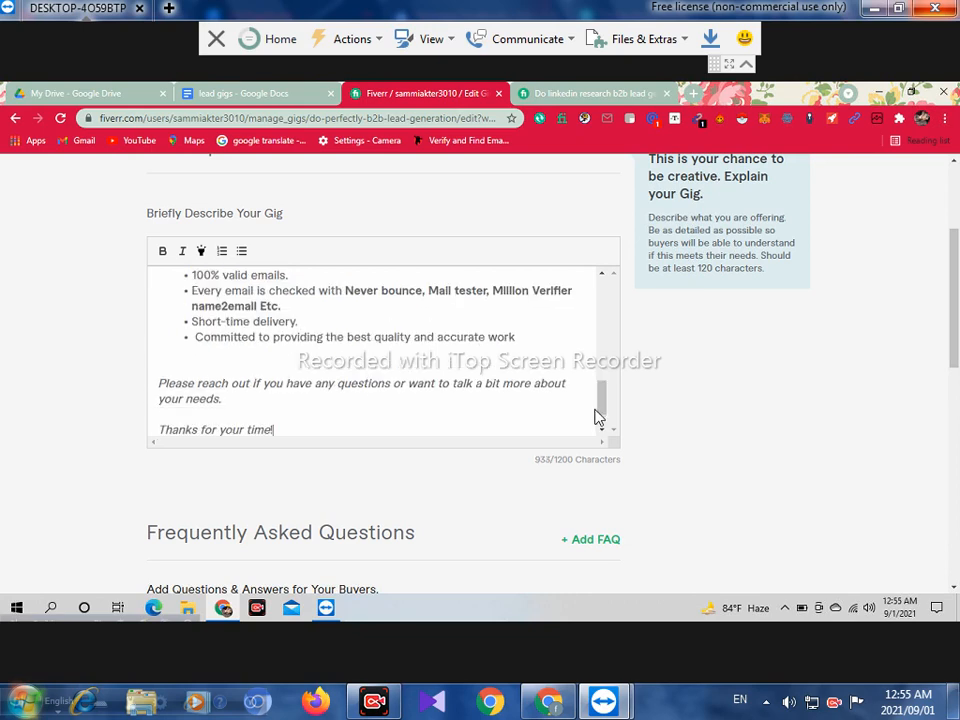
drag(603, 406, 605, 414)
drag(957, 354, 958, 405)
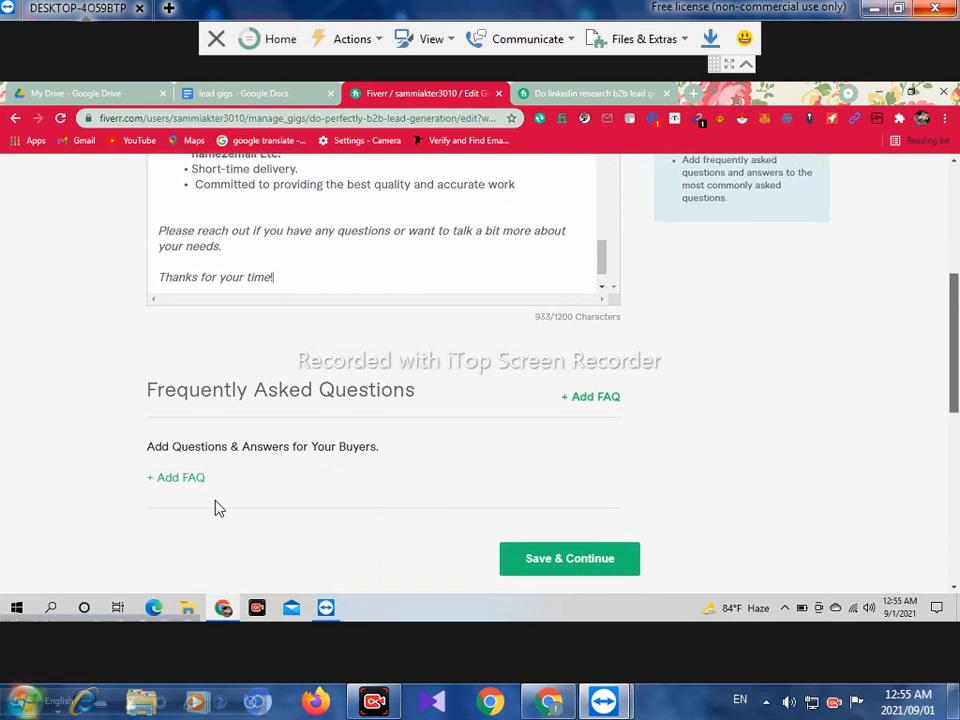
click(530, 561)
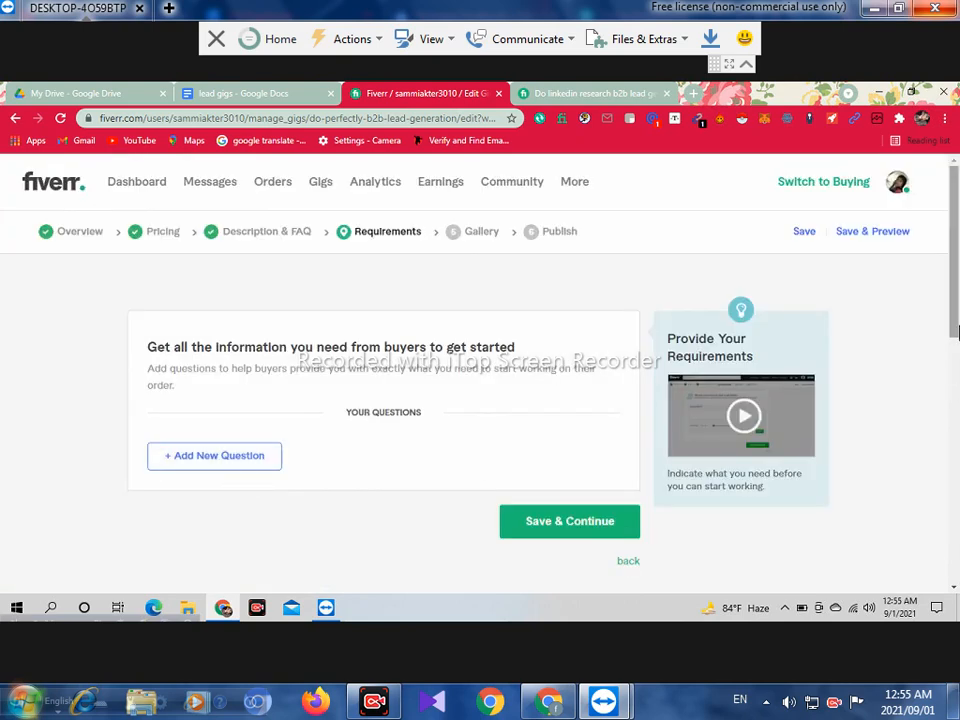
- Open a new question entry in the buyer requirements and place the cursor in its text box
scroll(958, 333, down, 1)
click(246, 420)
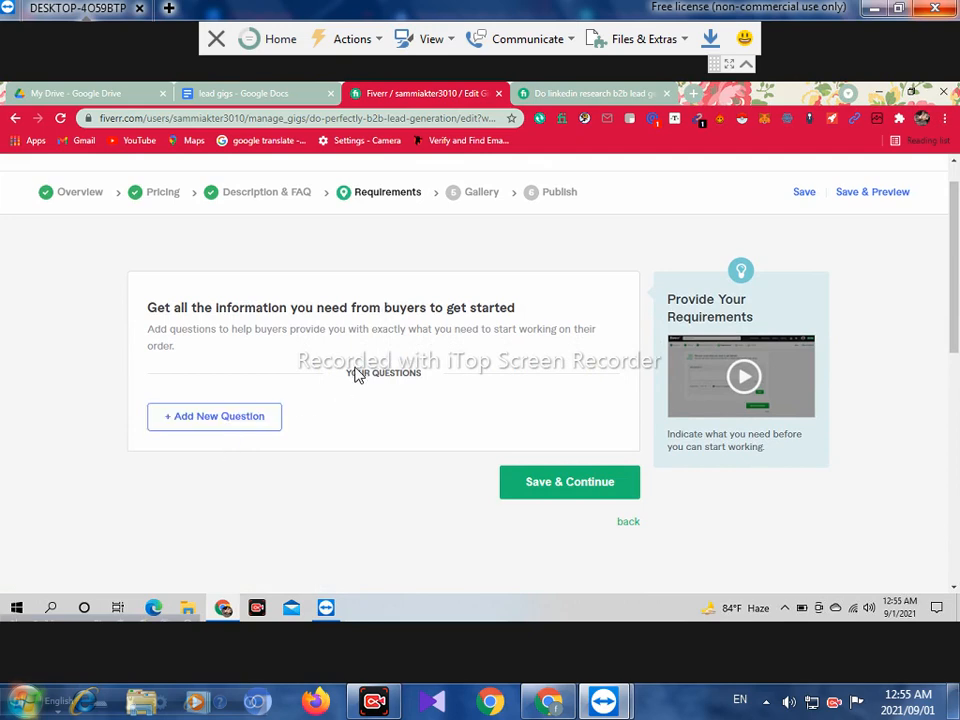
triple_click(421, 380)
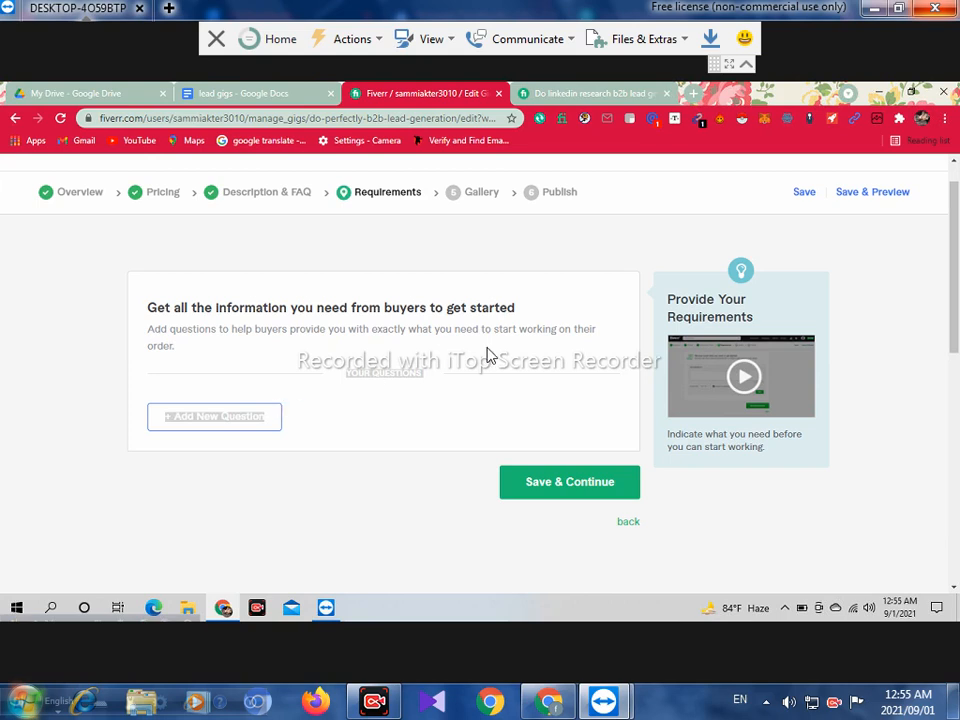
click(420, 343)
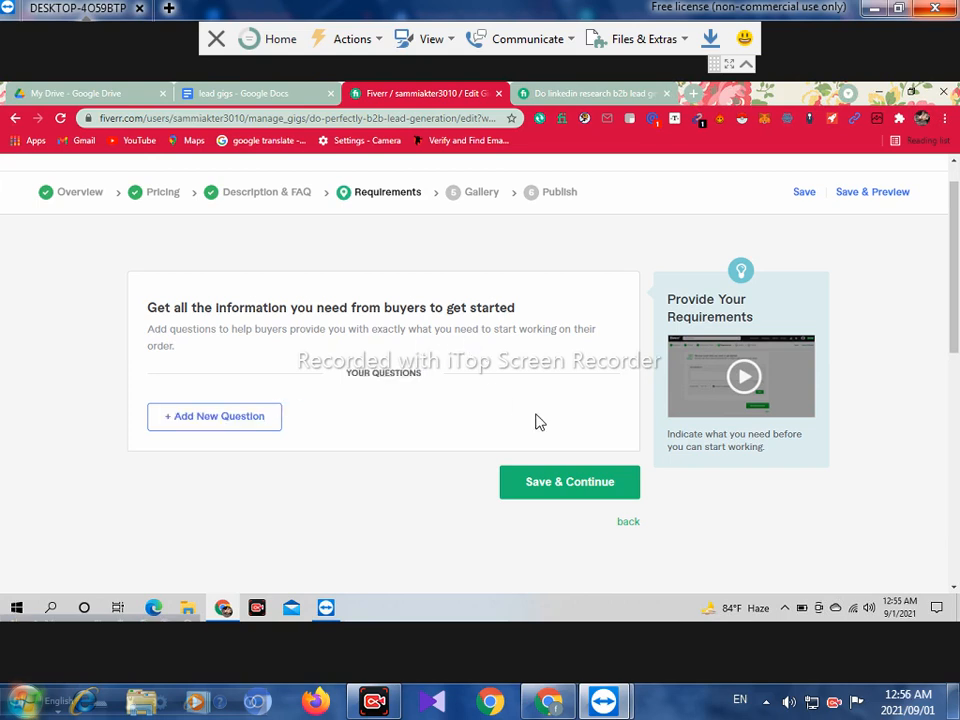
click(246, 421)
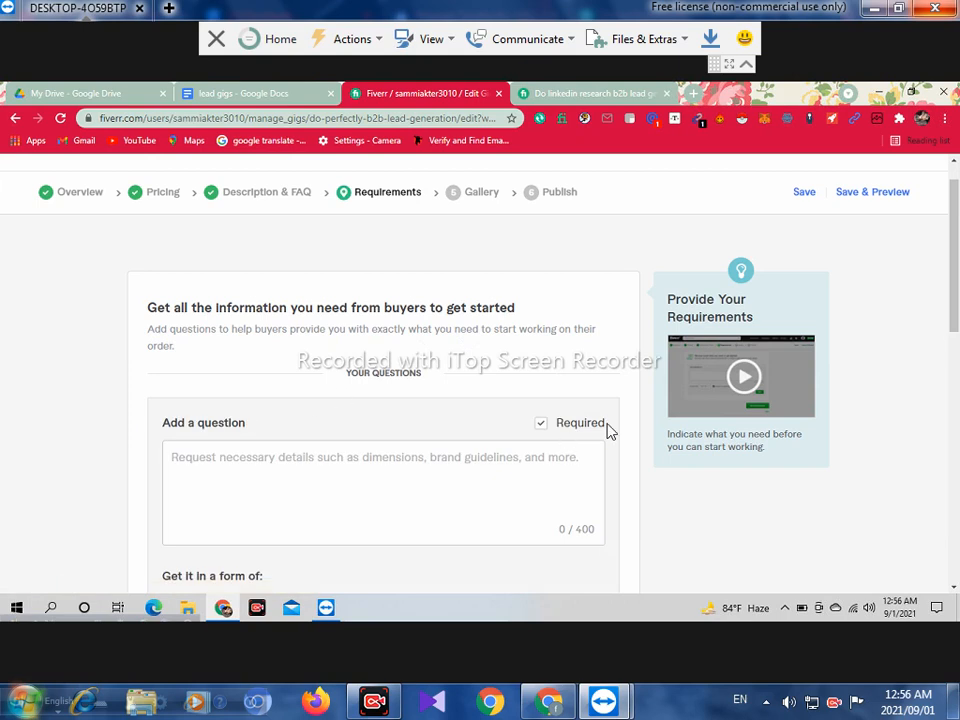
scroll(304, 469, down, 1)
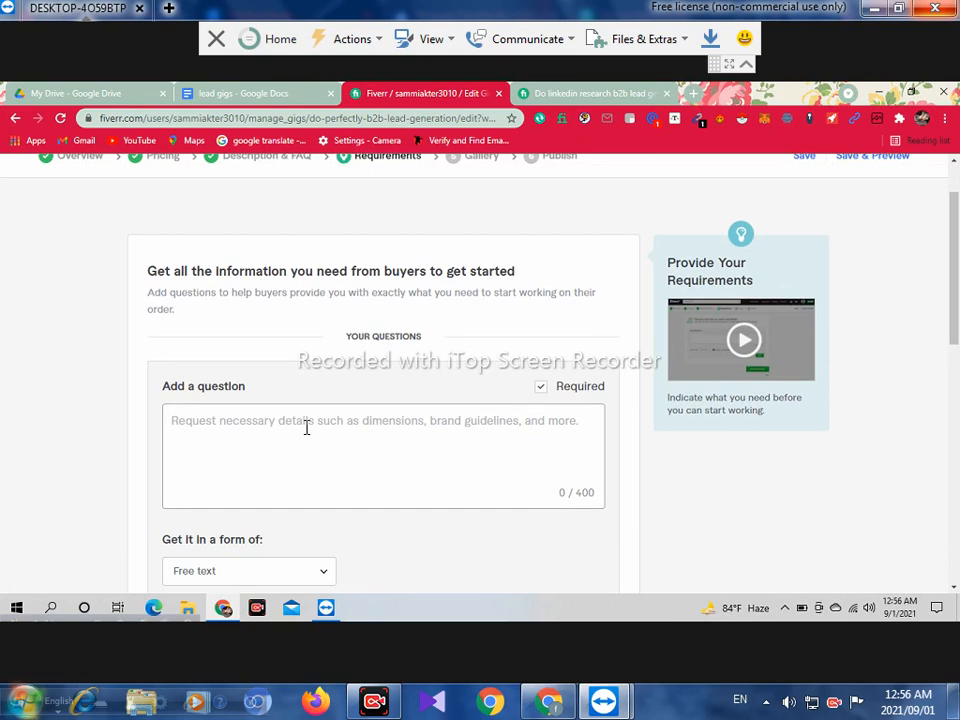
click(307, 427)
text(1.)
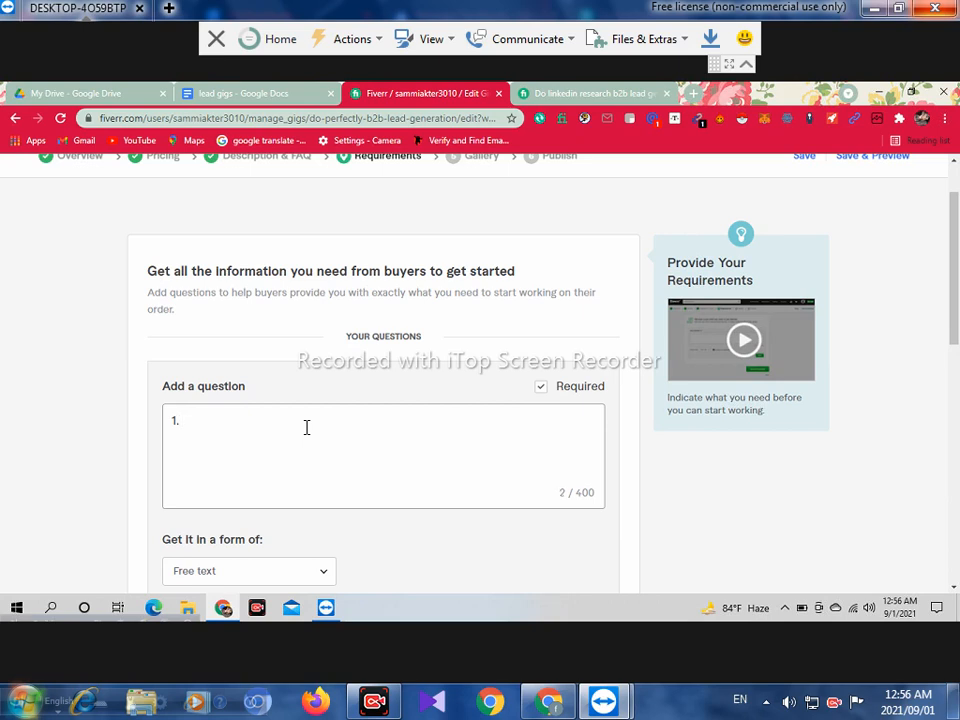
key(BackSpace)
key(BackSpace)
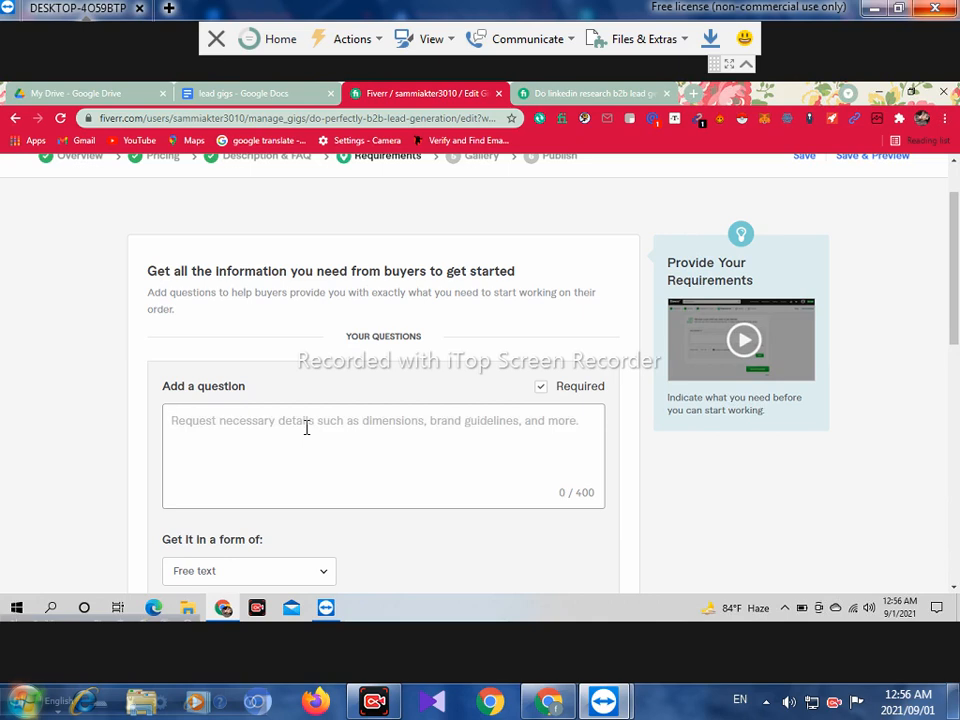
- Write the question text "you can provide me your targgeted contacts deatils." in the new buyer requirement
text(you can )
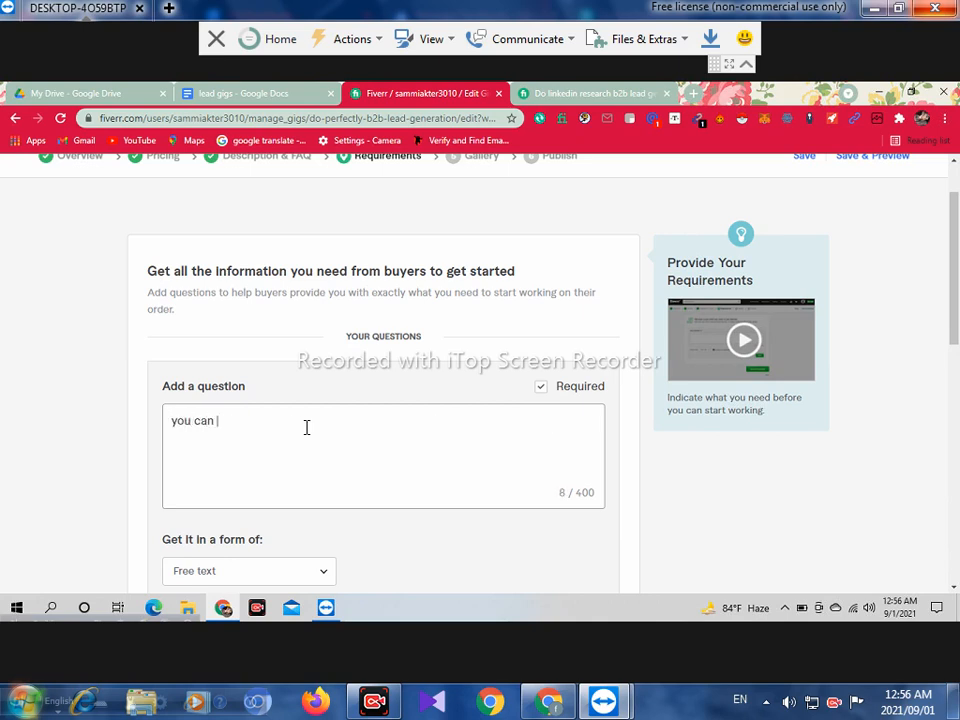
text(provide me your tar)
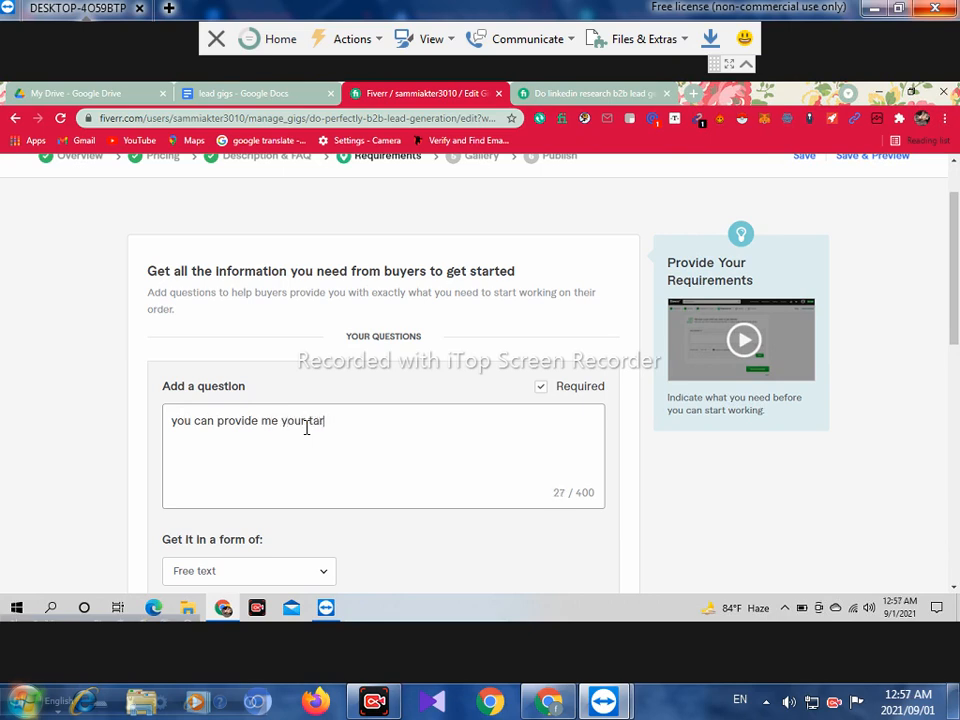
text(ggeted )
text(co)
text(ntac)
text(ut)
key(BackSpace)
key(BackSpace)
text(ts deatils.)
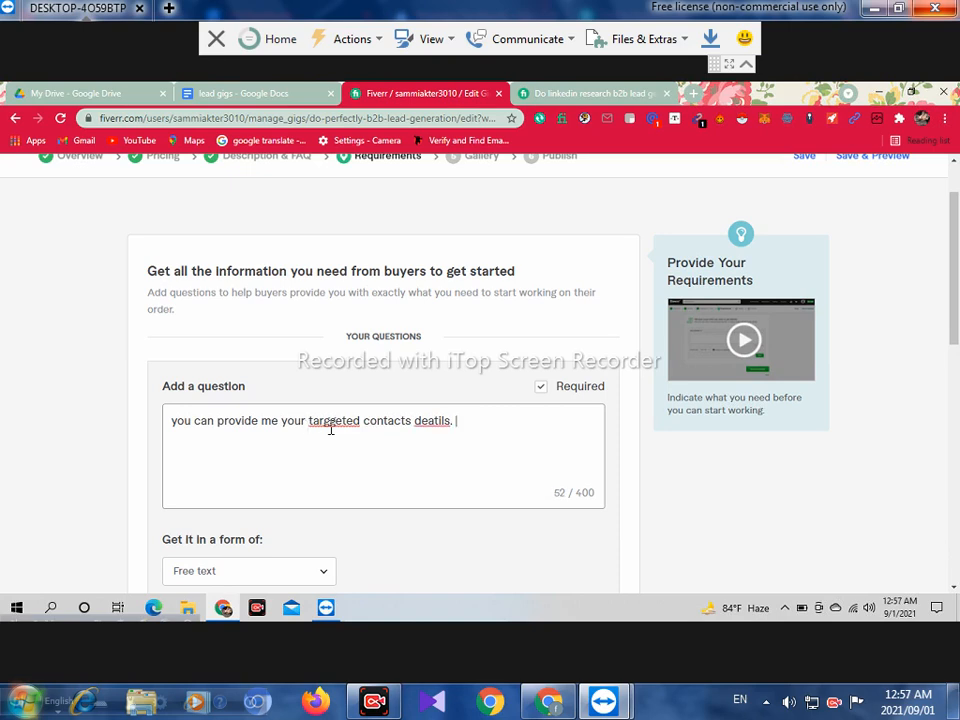
- Correct the misspelled words in the question to "targeted" and "details" with the spell-check suggestions
right_click(330, 428)
click(377, 262)
right_click(430, 422)
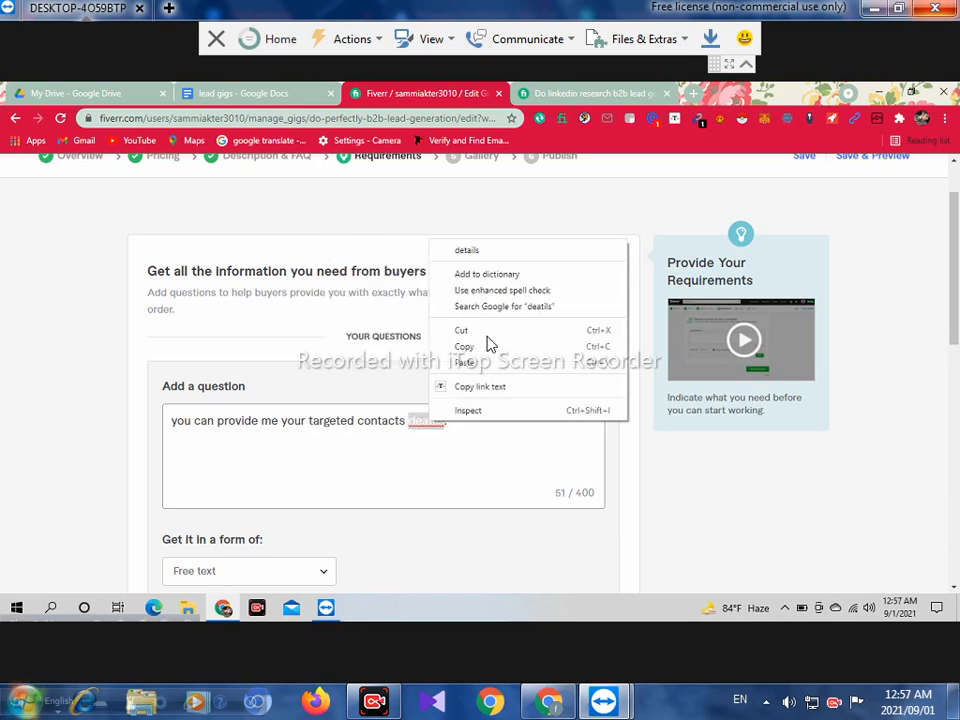
click(491, 256)
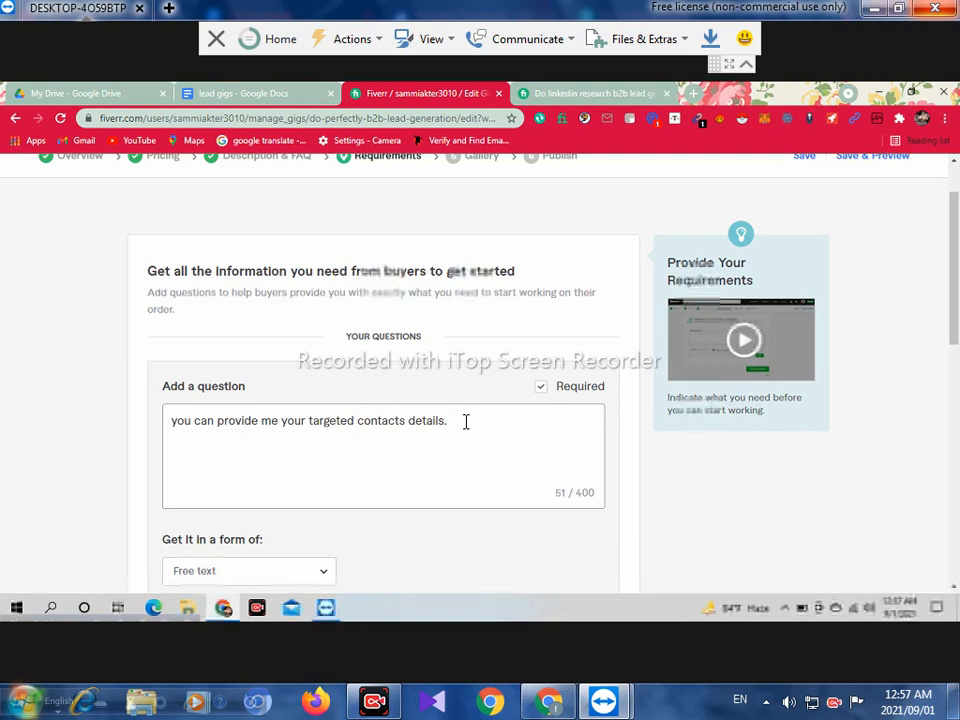
- Set the question's answer form to Attachment and add the question to the buyer requirements
drag(958, 293, 956, 334)
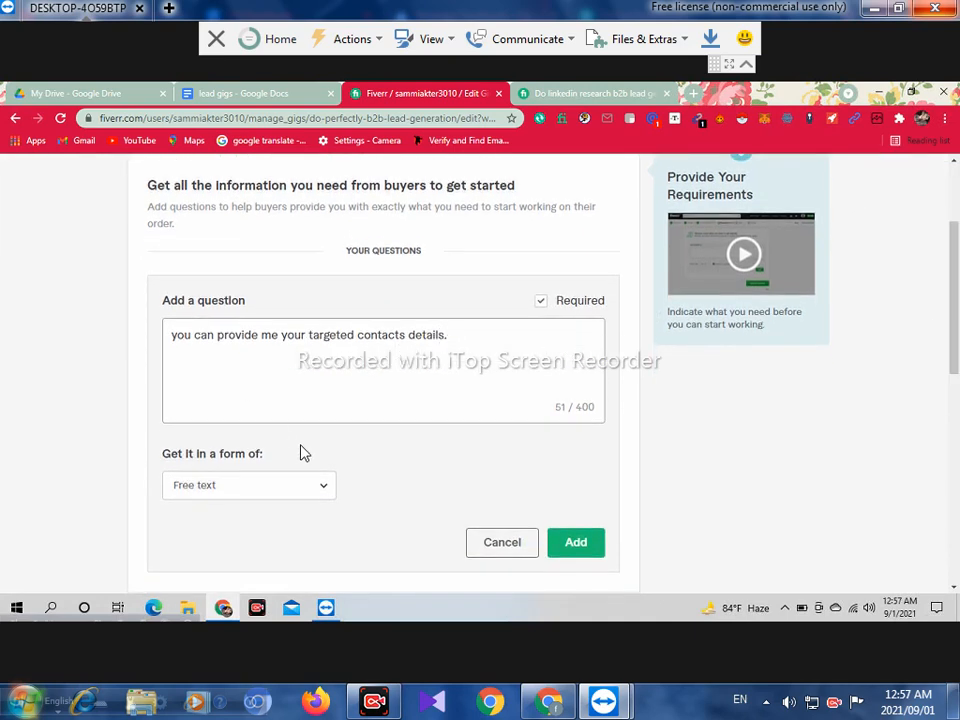
click(316, 500)
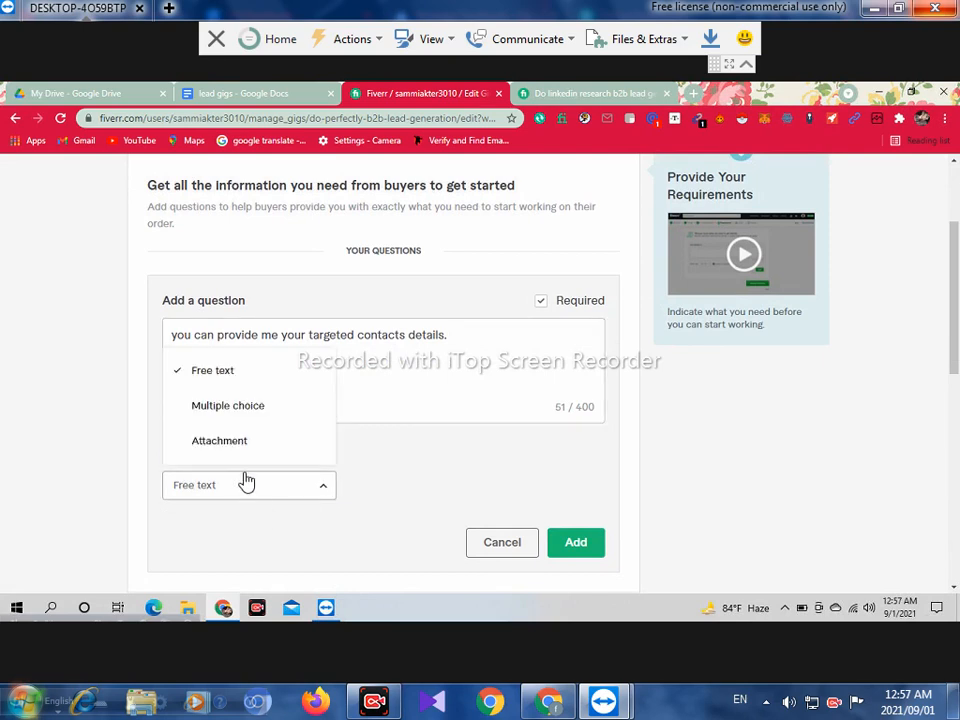
click(222, 441)
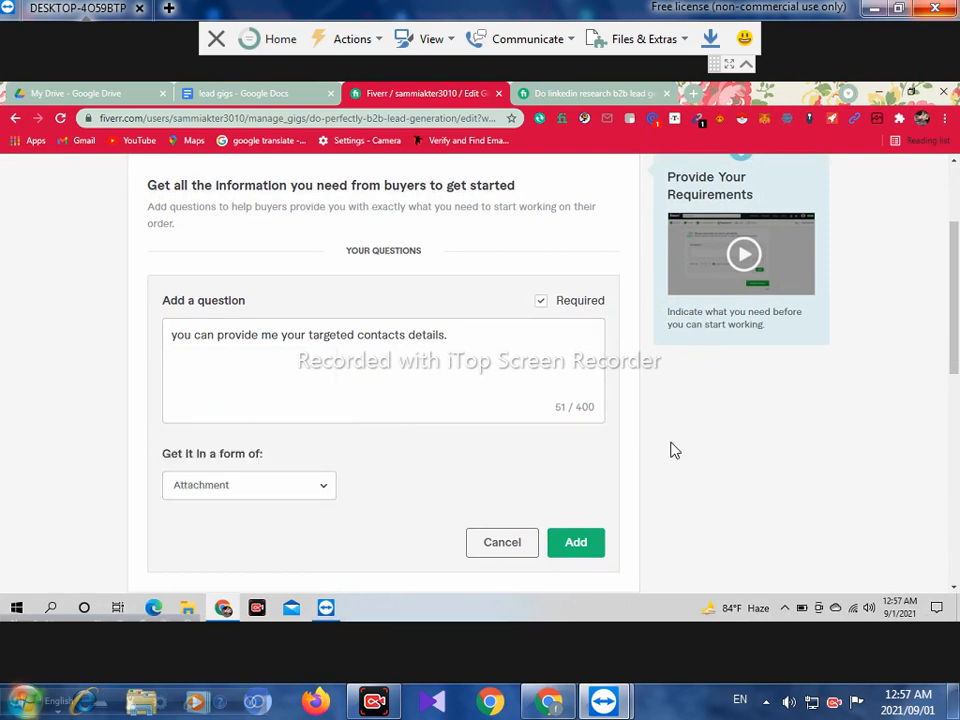
scroll(957, 305, down, 1)
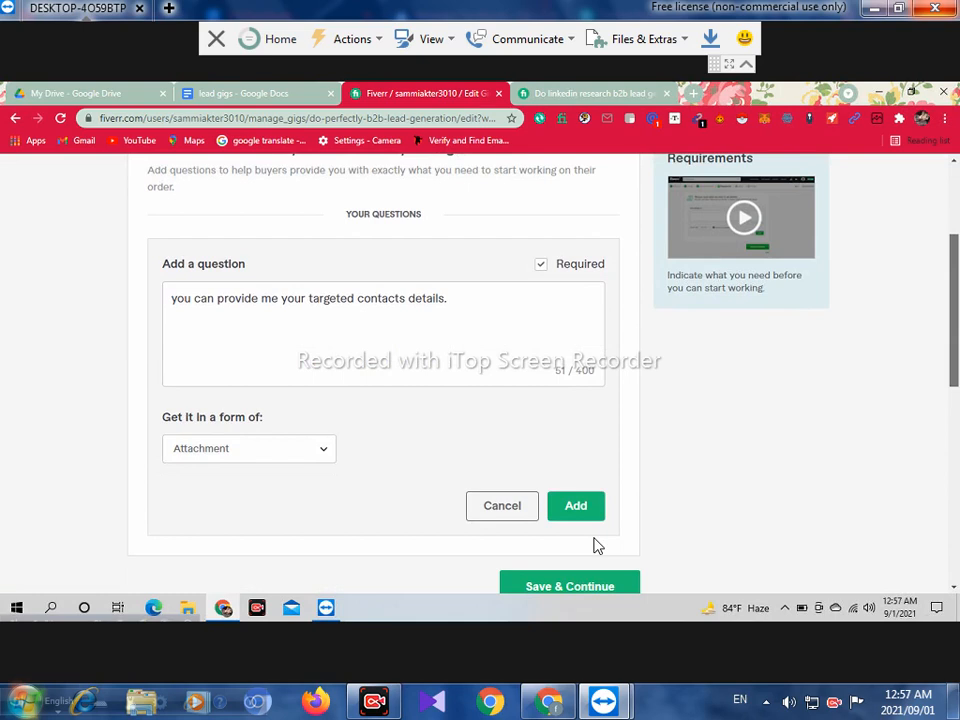
click(576, 508)
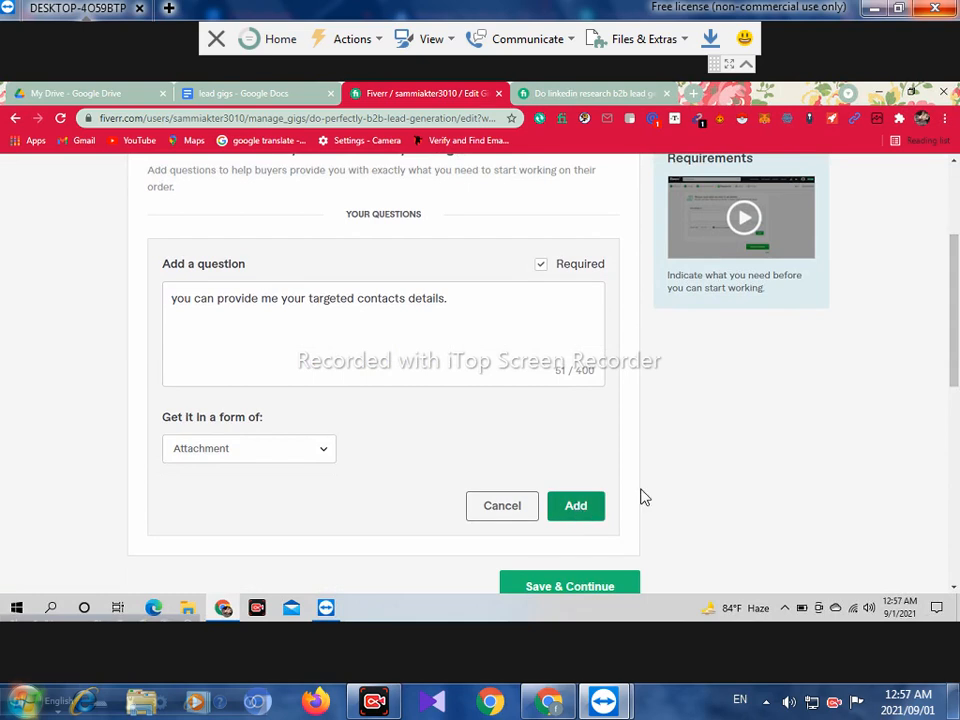
- Check the added question, then save the requirements and continue to the Gallery stage
scroll(955, 290, down, 2)
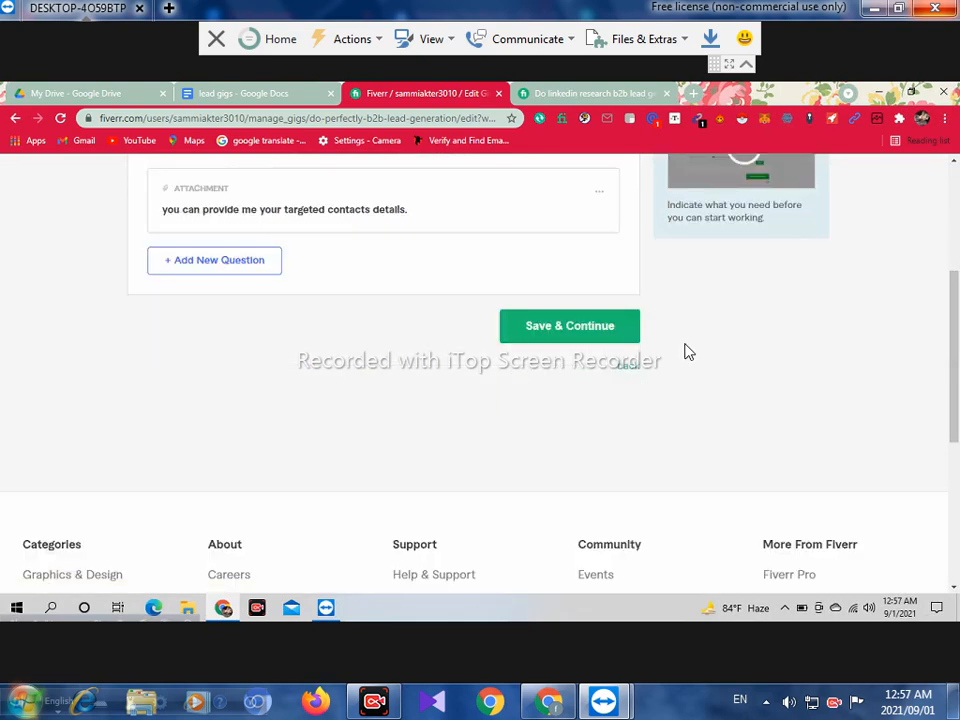
scroll(686, 349, up, 3)
scroll(957, 337, down, 2)
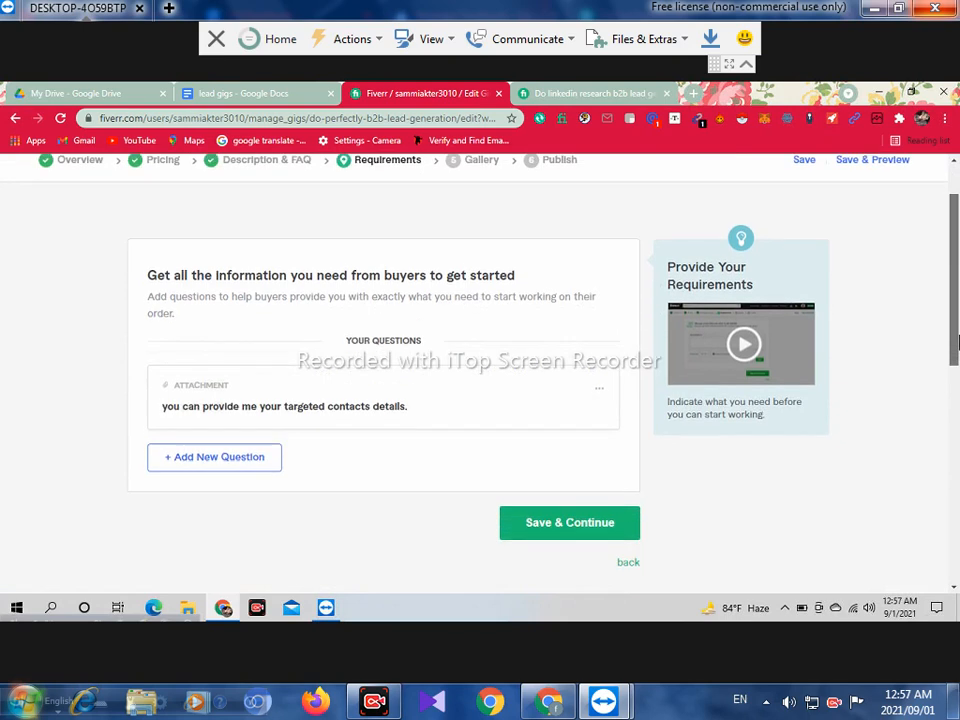
click(530, 485)
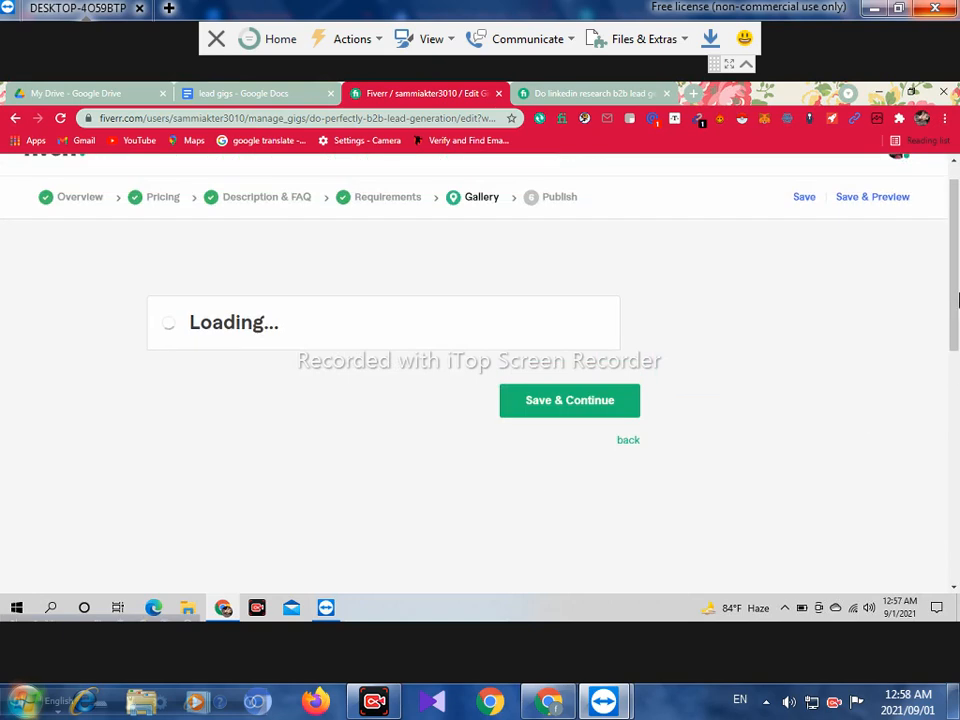
- Examine the Images and Video upload sections of the Gallery stage and their guidelines
scroll(958, 310, down, 5)
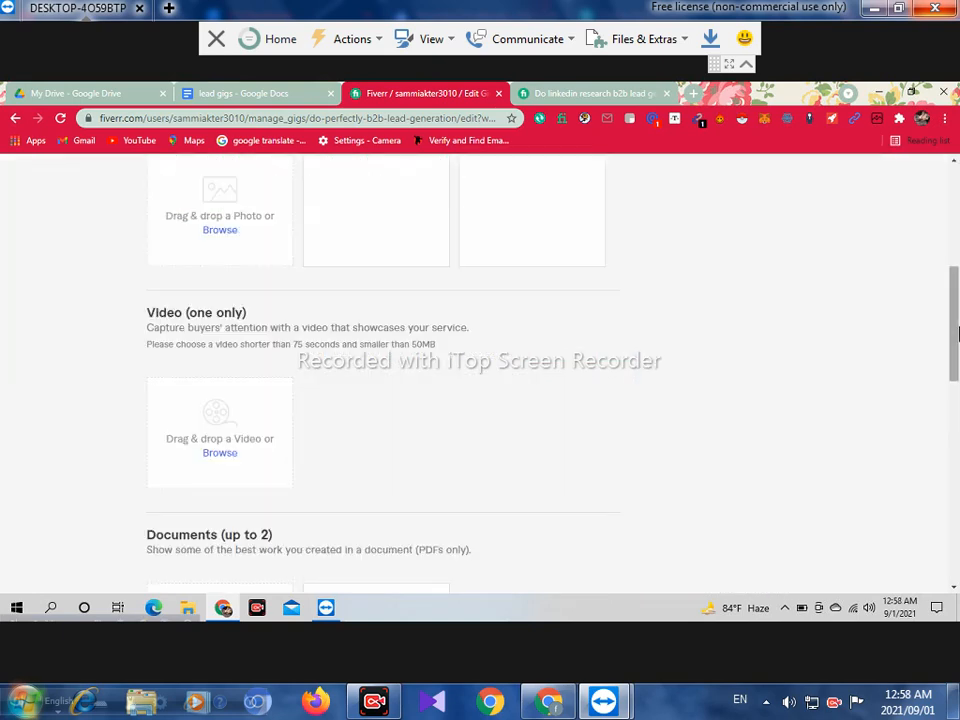
drag(958, 332, 956, 307)
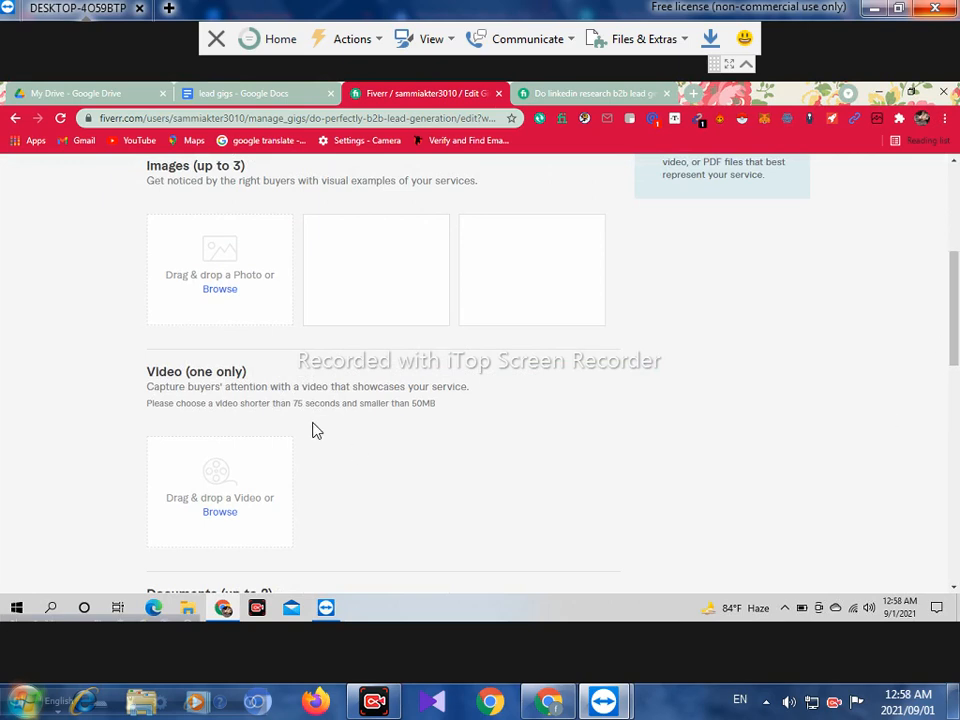
mouse_move(282, 381)
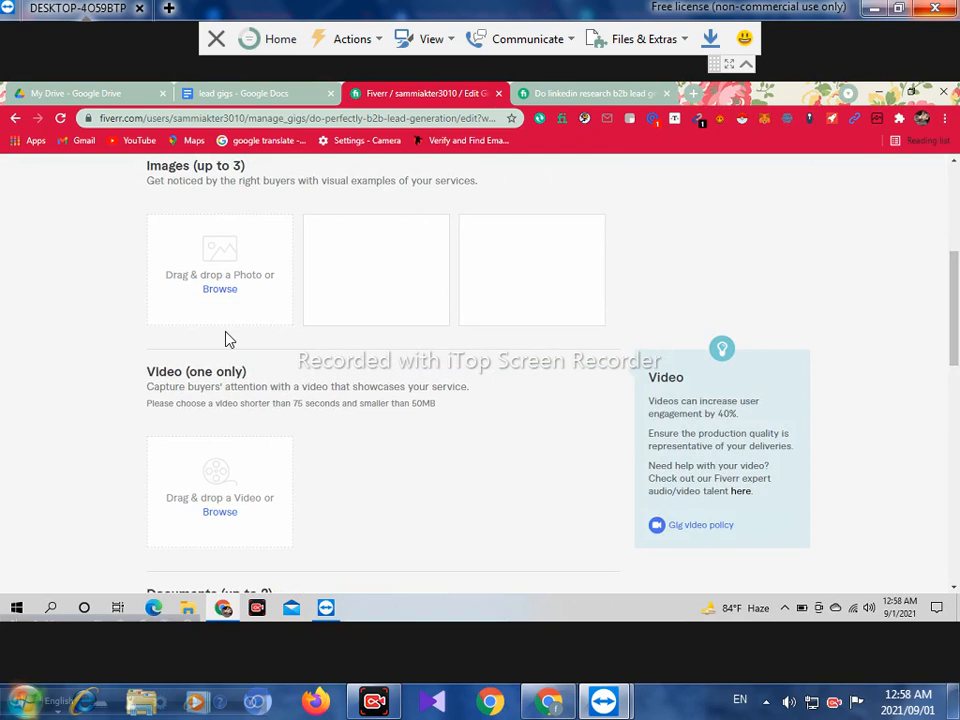
mouse_move(229, 340)
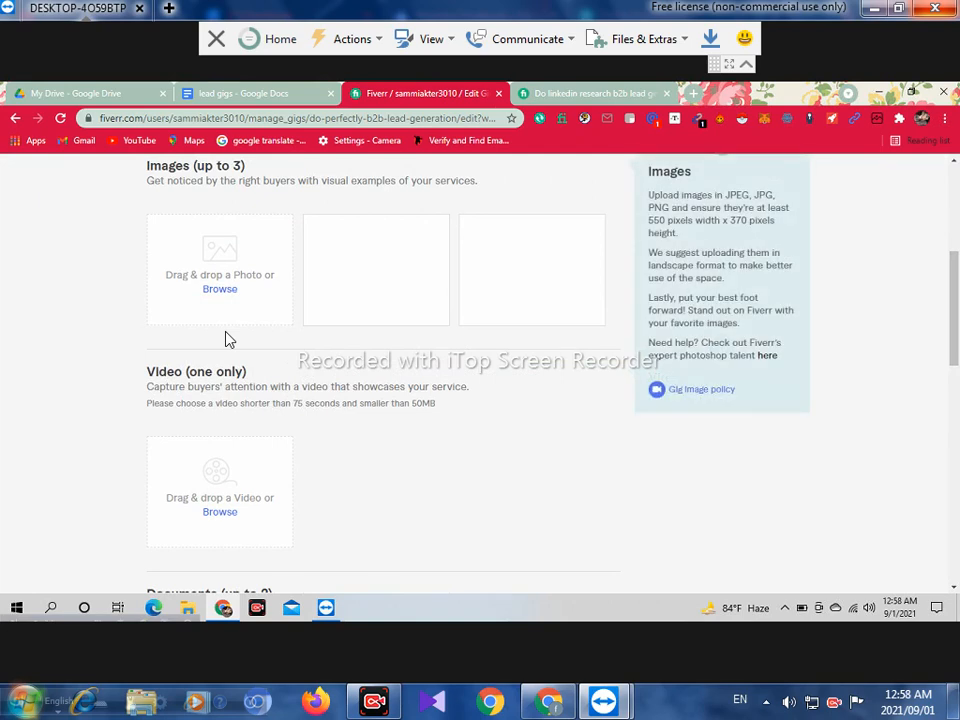
- Examine the gallery images of the reference LinkedIn B2B lead generation gig, then return to the gig being edited
click(570, 95)
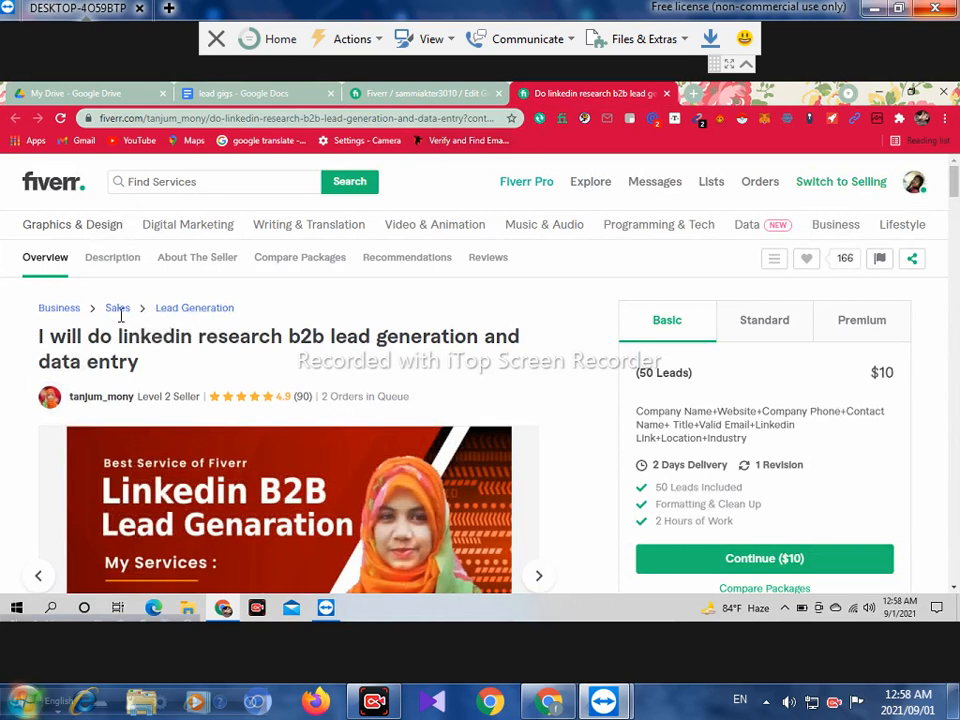
scroll(956, 204, down, 1)
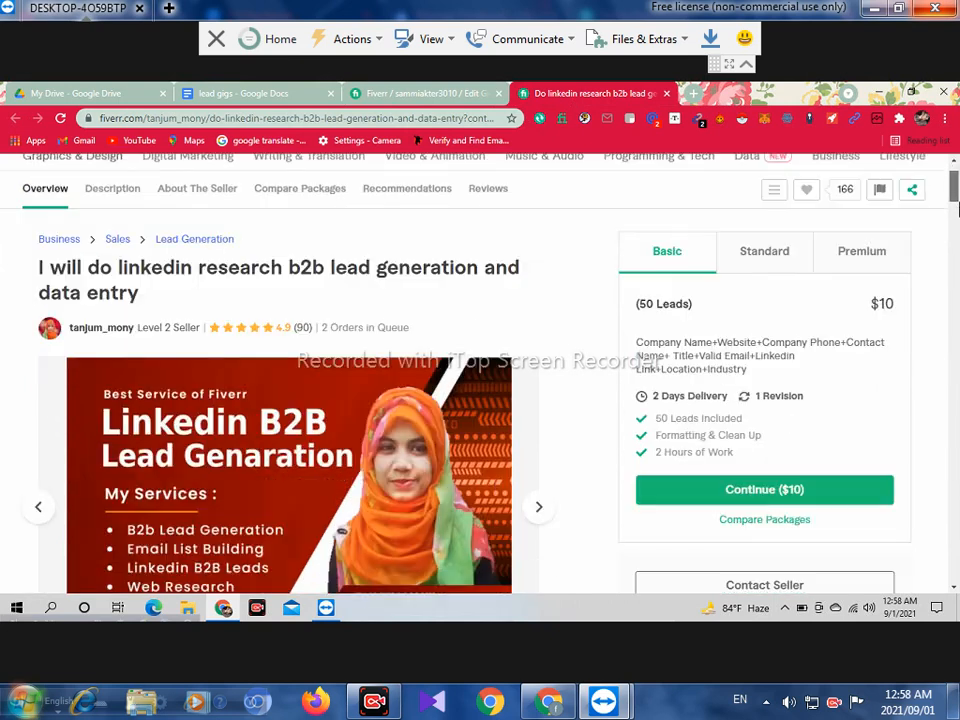
scroll(525, 208, down, 1)
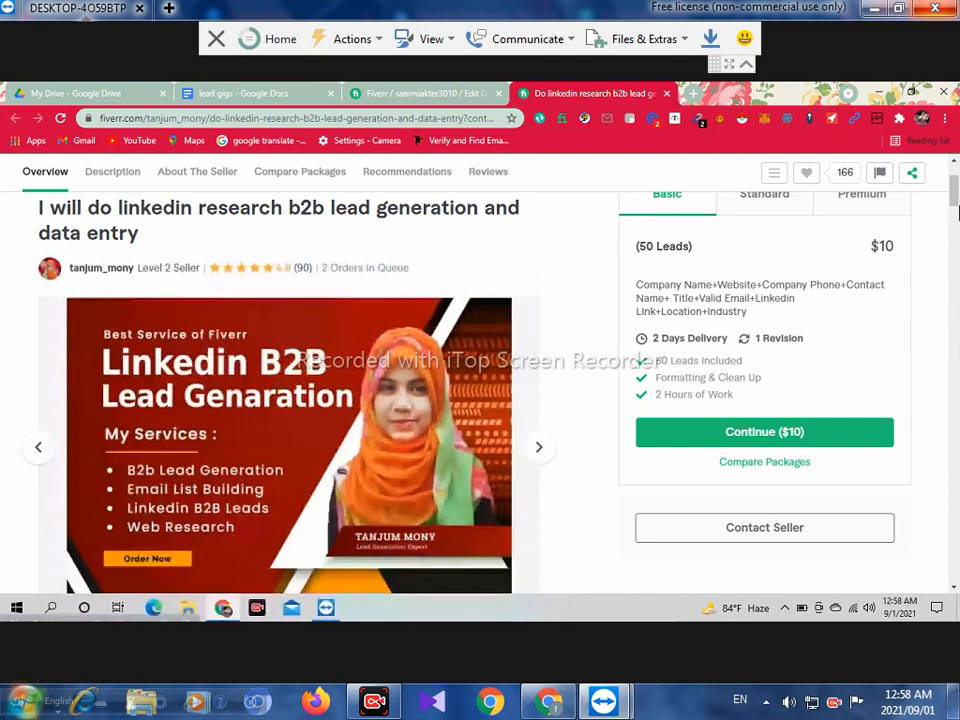
drag(958, 207, 957, 215)
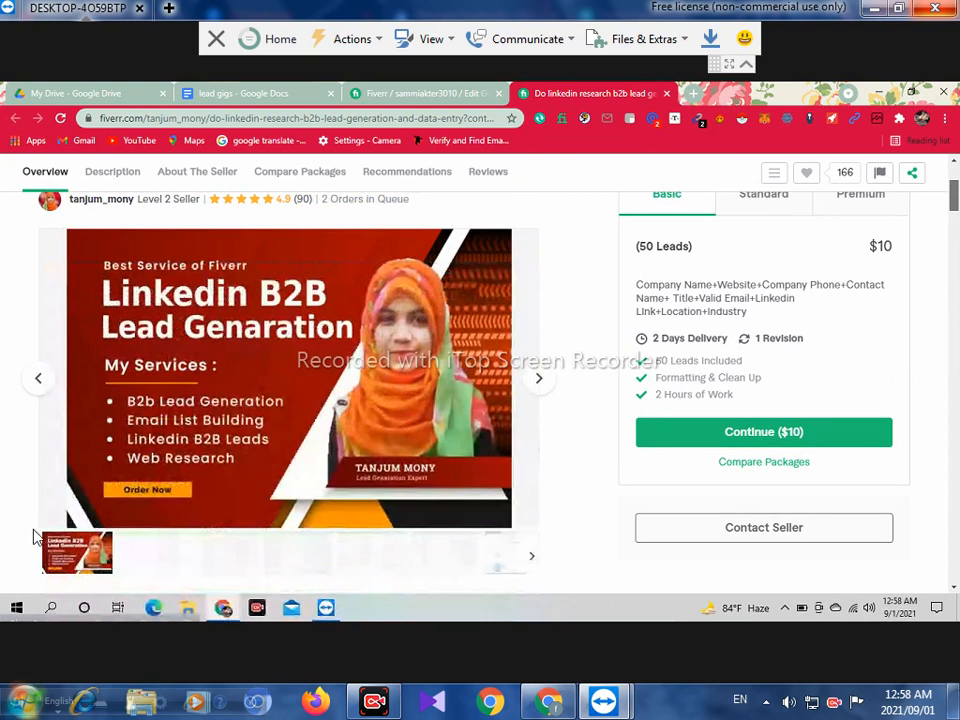
scroll(57, 549, down, 1)
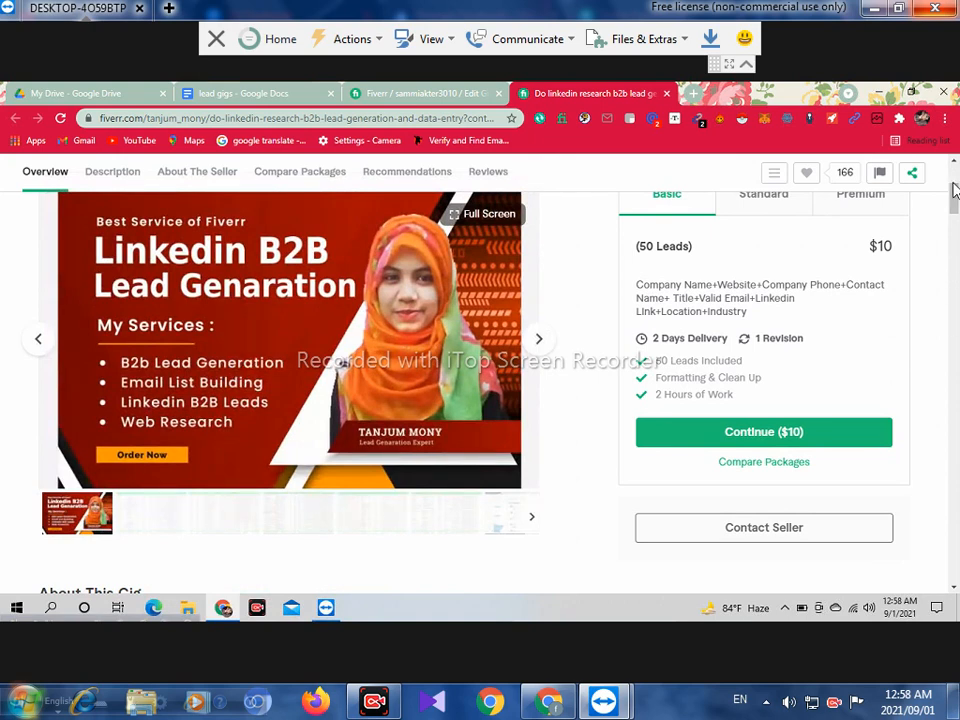
click(448, 94)
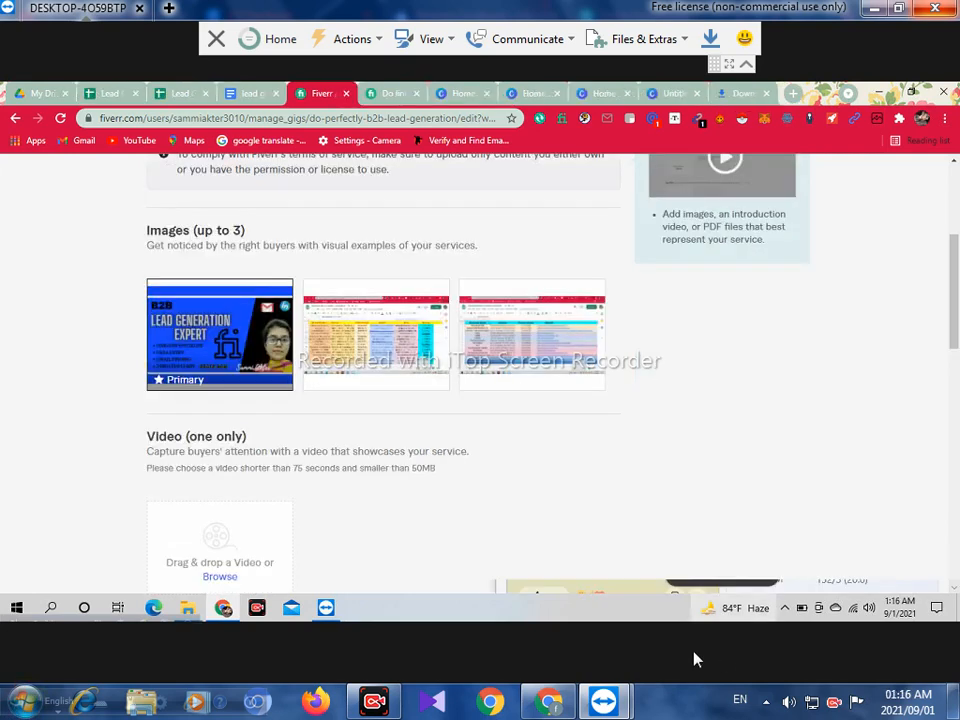
click(722, 607)
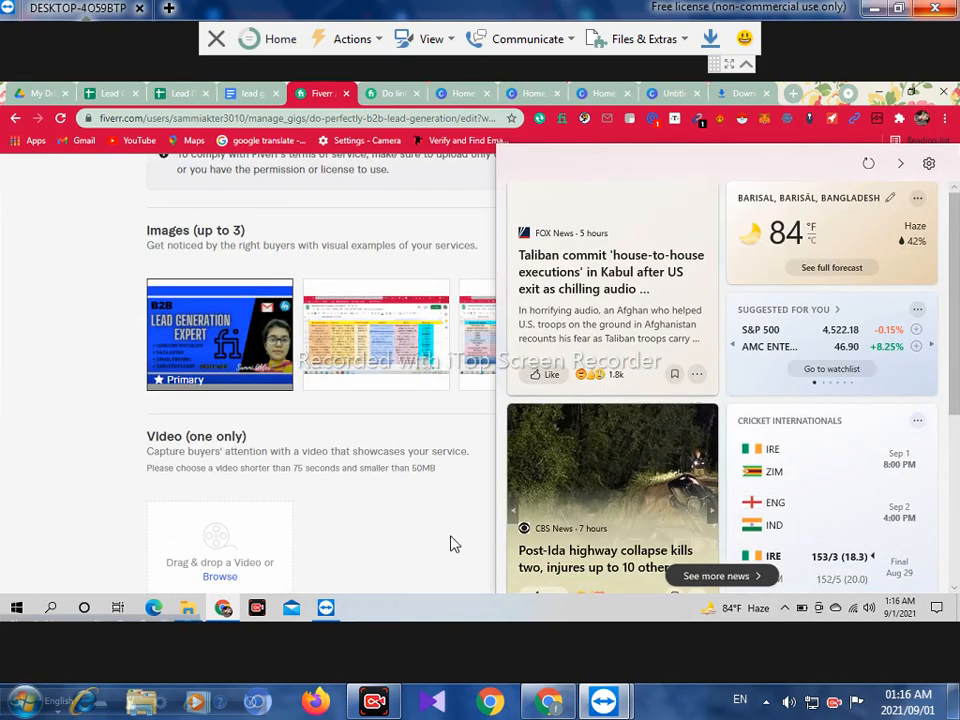
click(452, 543)
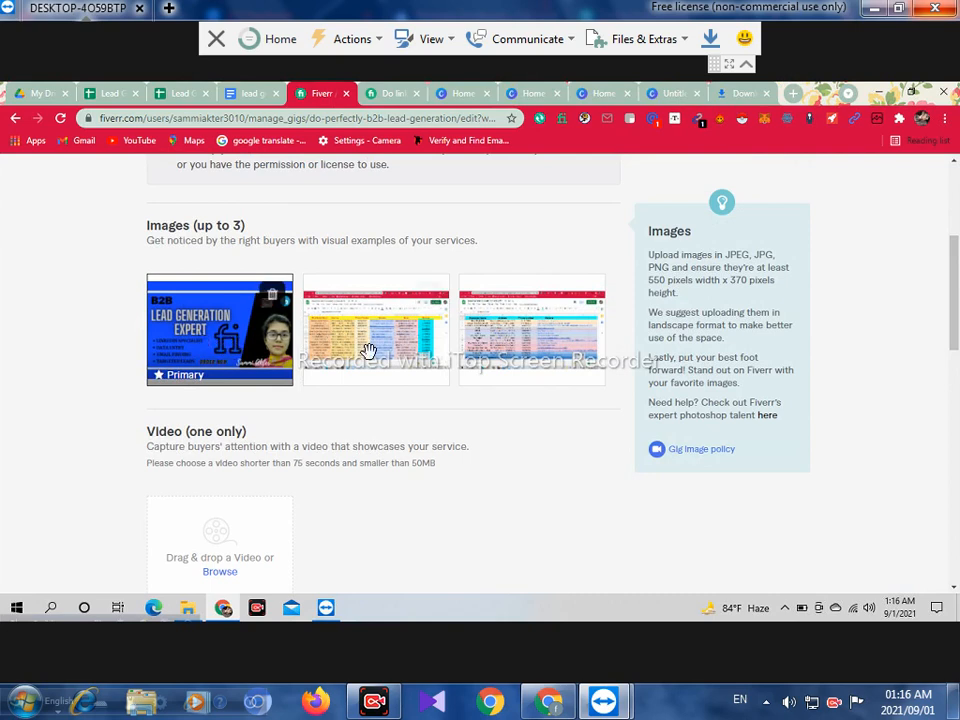
- Review the three uploaded gallery images, leave video and documents empty, then save and continue to the Publish stage
mouse_move(368, 350)
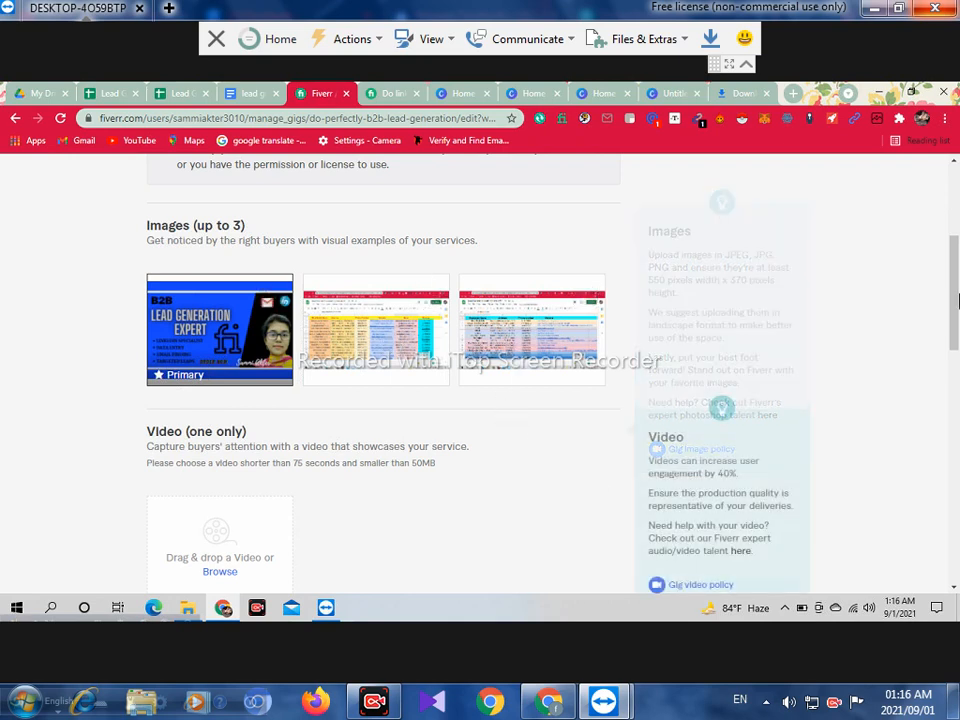
drag(957, 300, 957, 312)
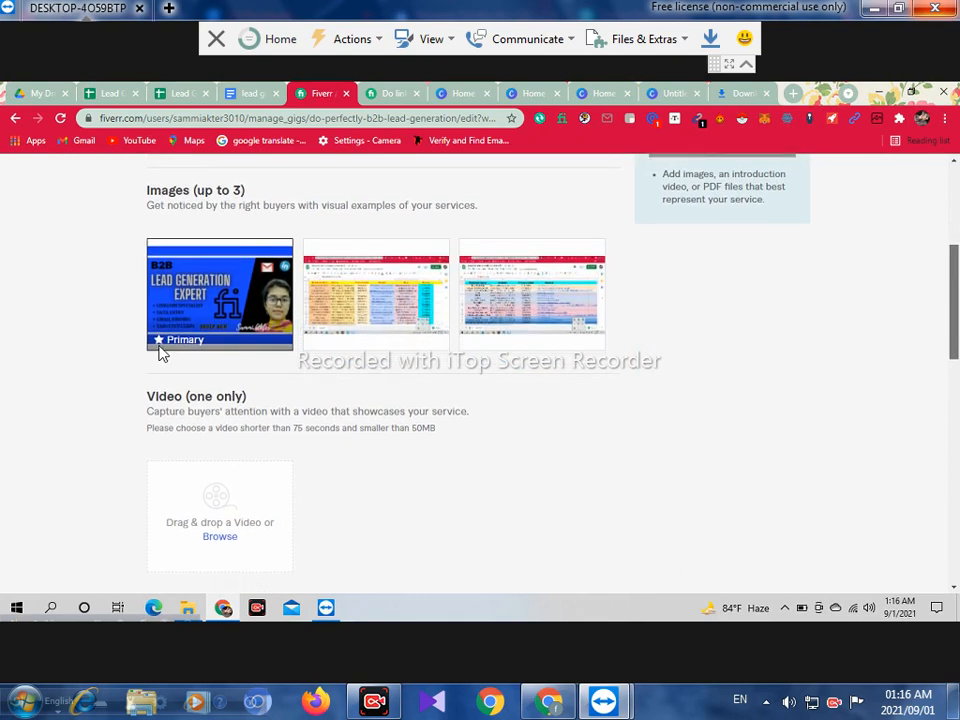
scroll(170, 330, down, 1)
mouse_move(200, 283)
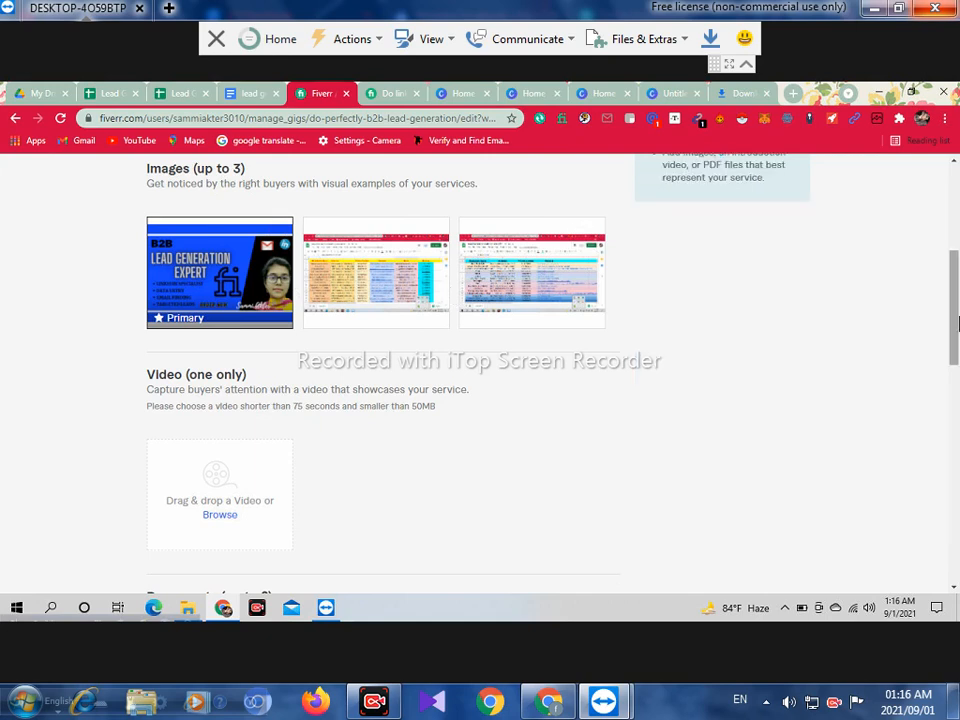
drag(957, 308, 957, 313)
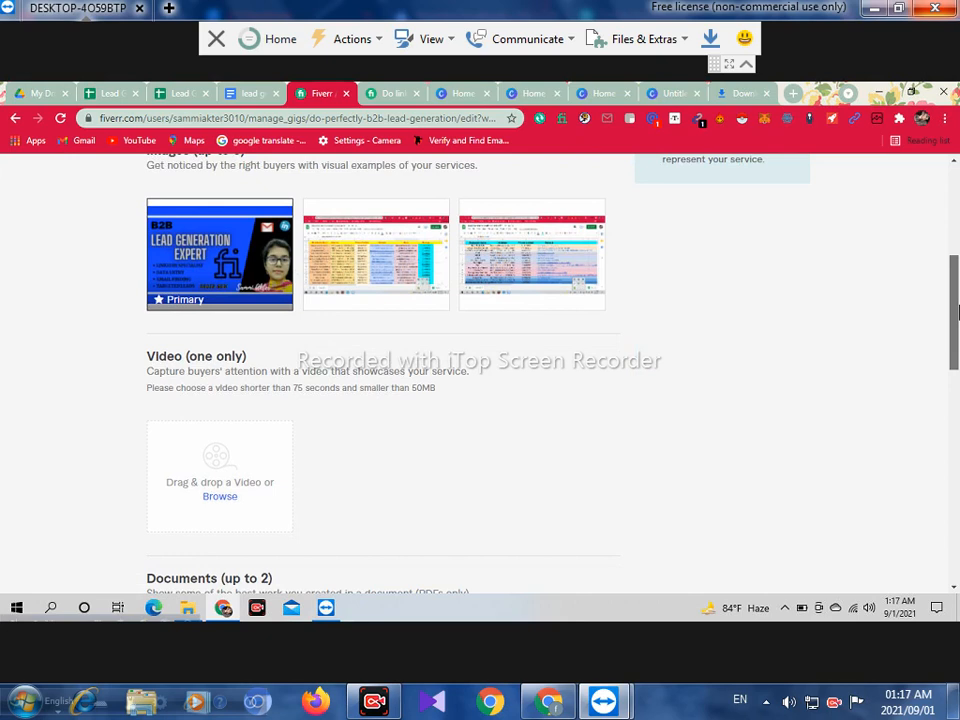
drag(957, 330, 890, 413)
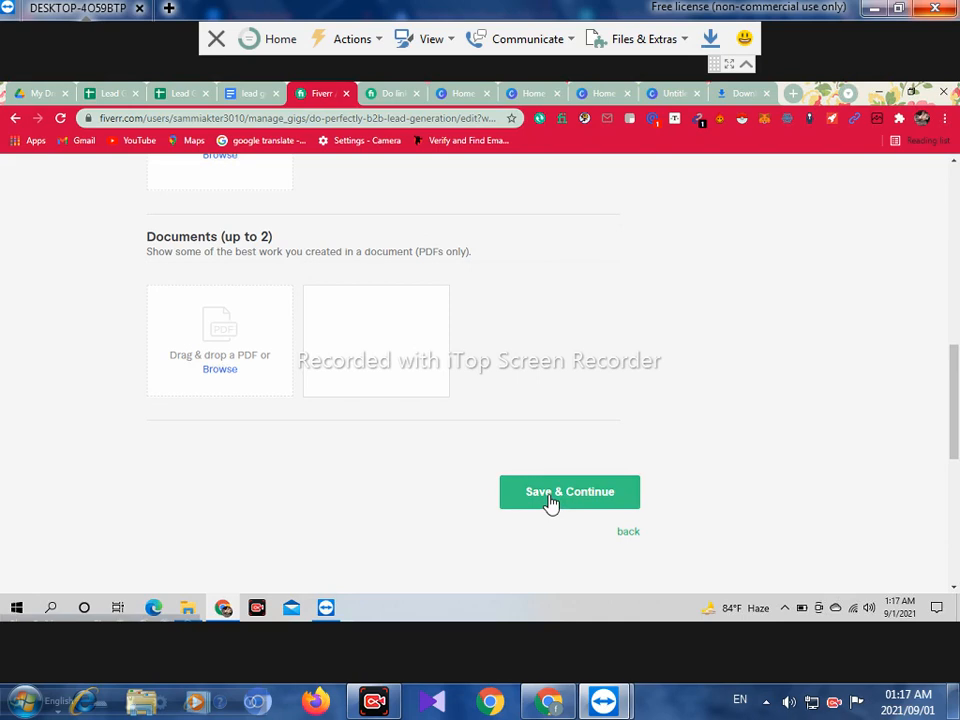
click(548, 500)
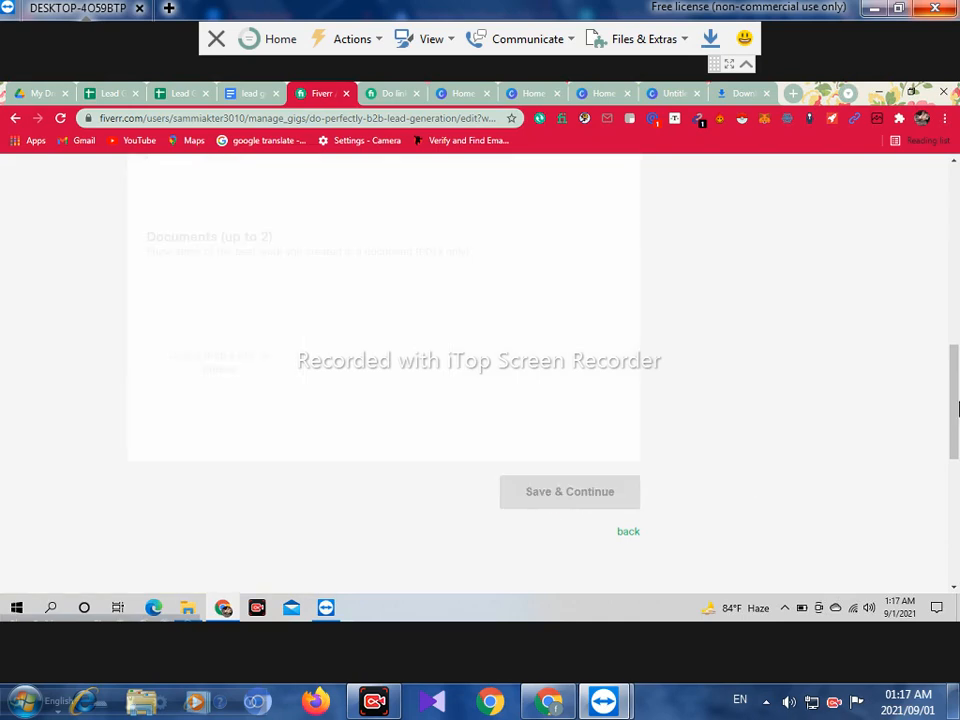
- Review the completed requirements on the Publish stage and publish the gig
drag(957, 342, 957, 325)
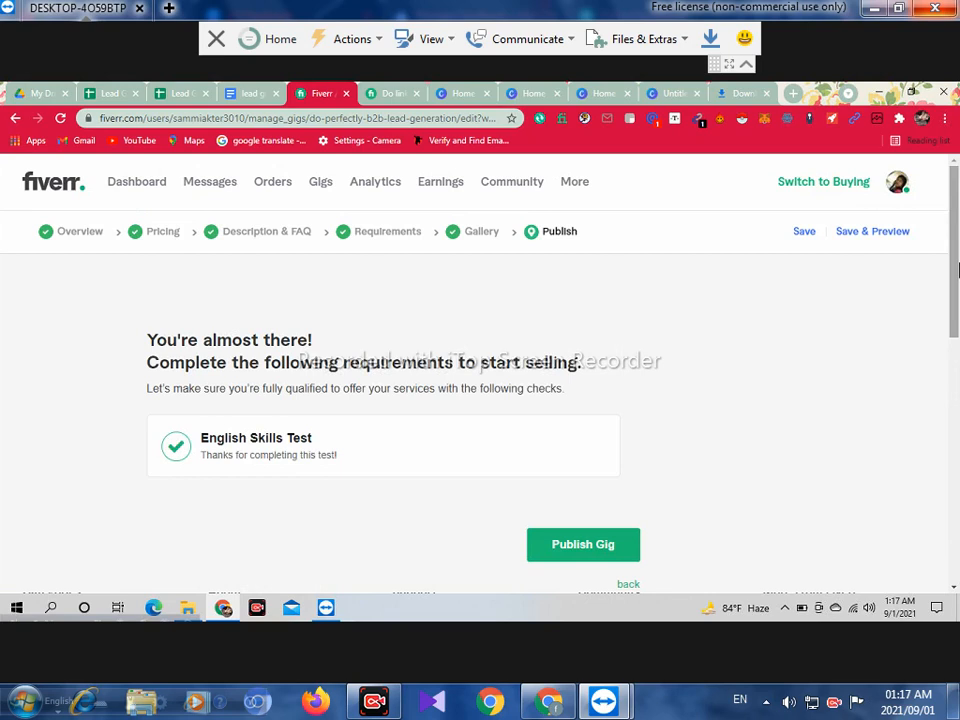
scroll(958, 272, down, 1)
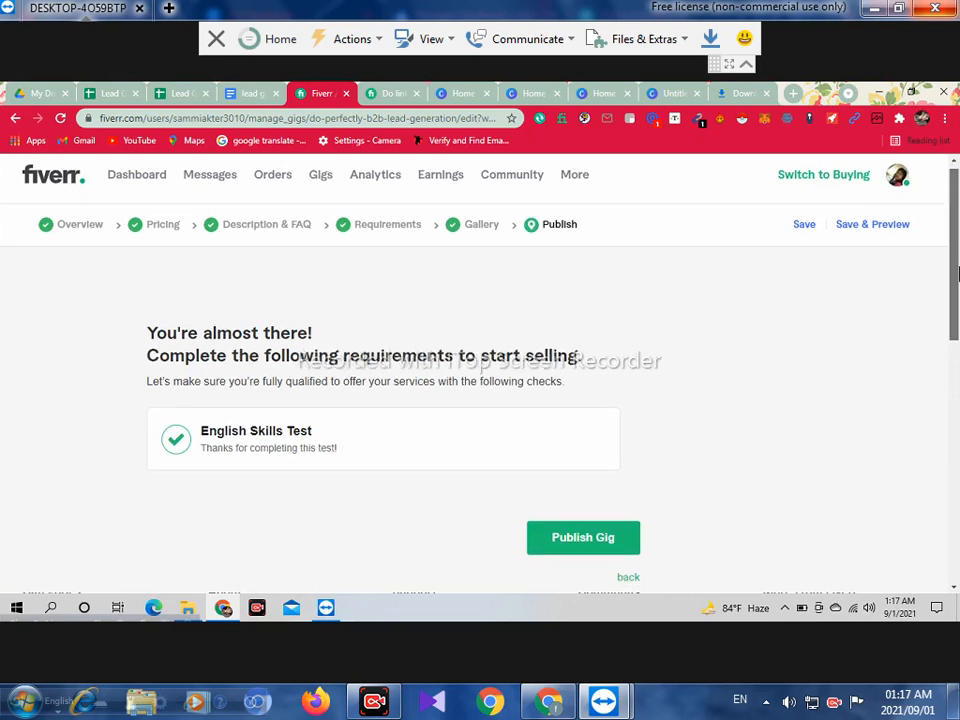
scroll(958, 274, down, 2)
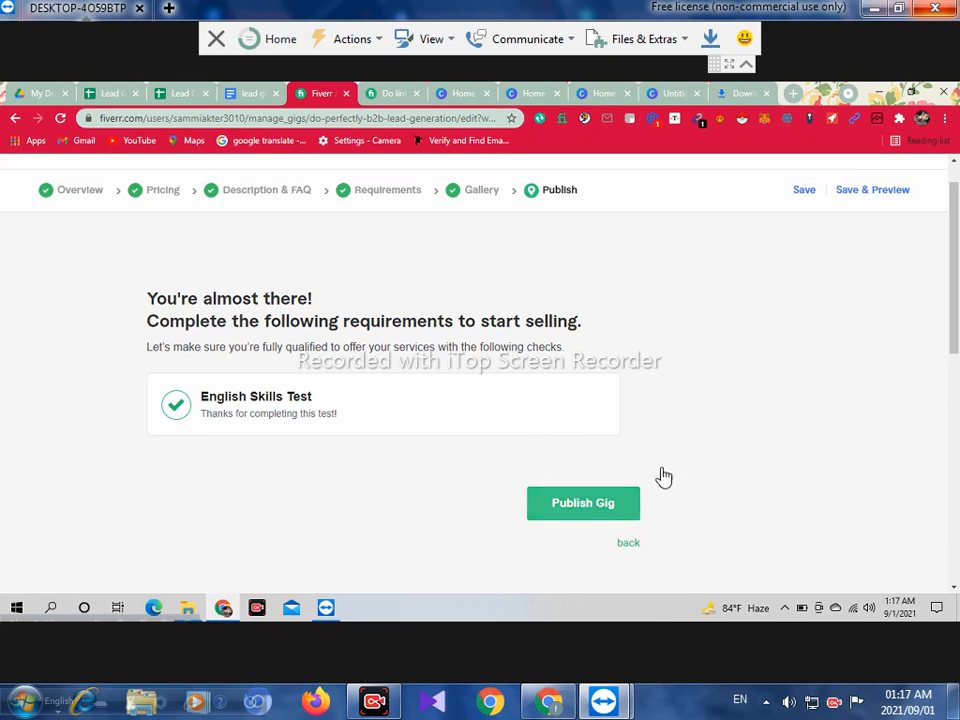
click(571, 512)
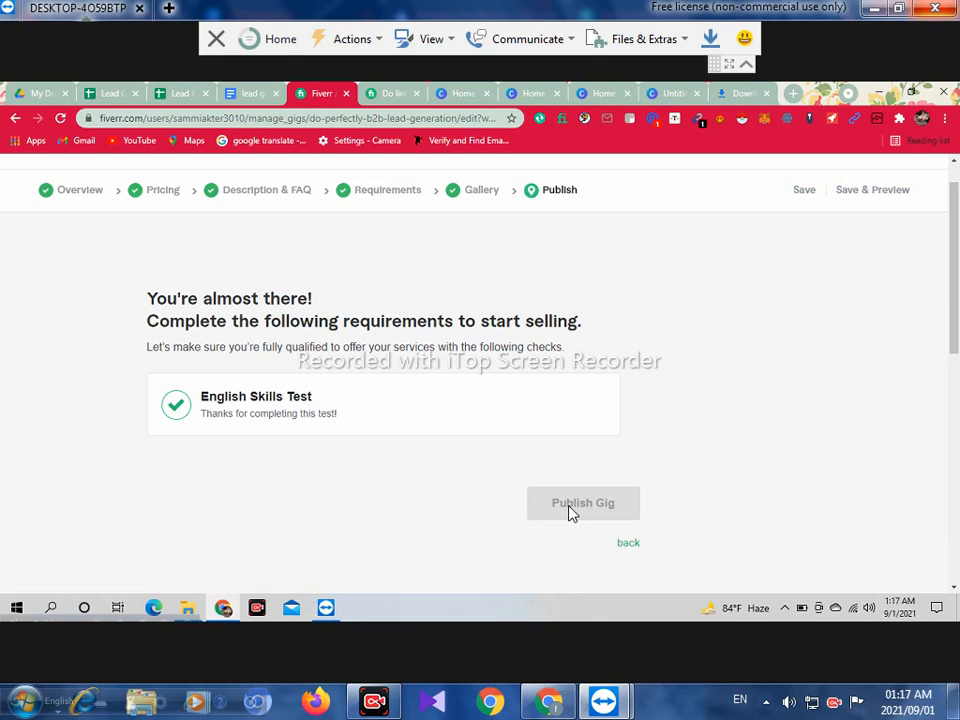
- Finish the publishing process, then open the published b2b lead generation gig from the seller profile
drag(958, 252, 831, 405)
click(585, 478)
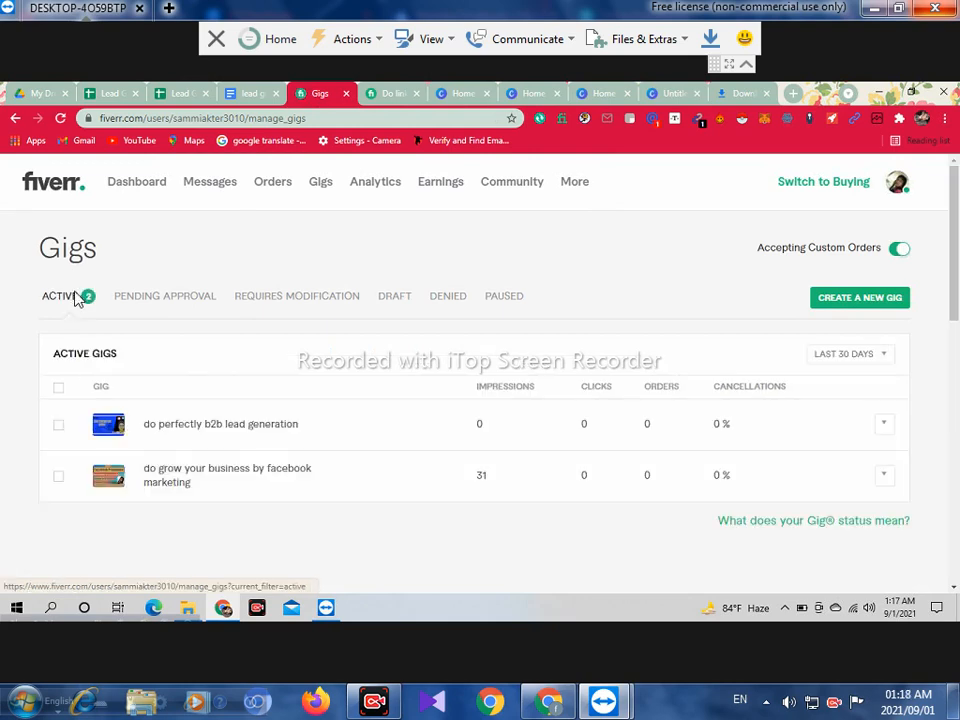
click(894, 192)
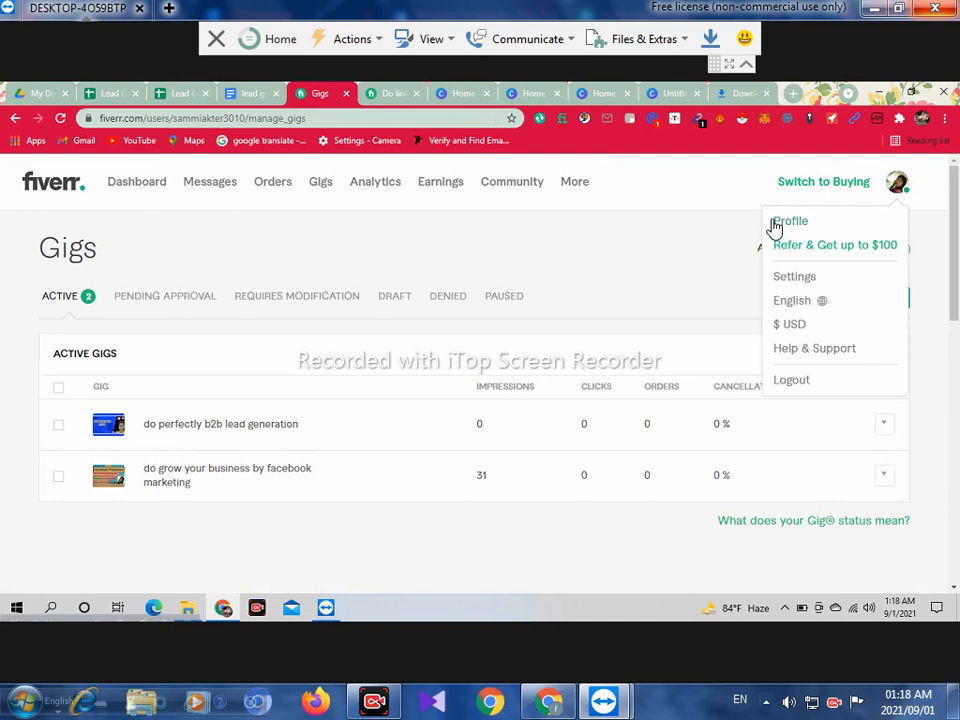
click(781, 224)
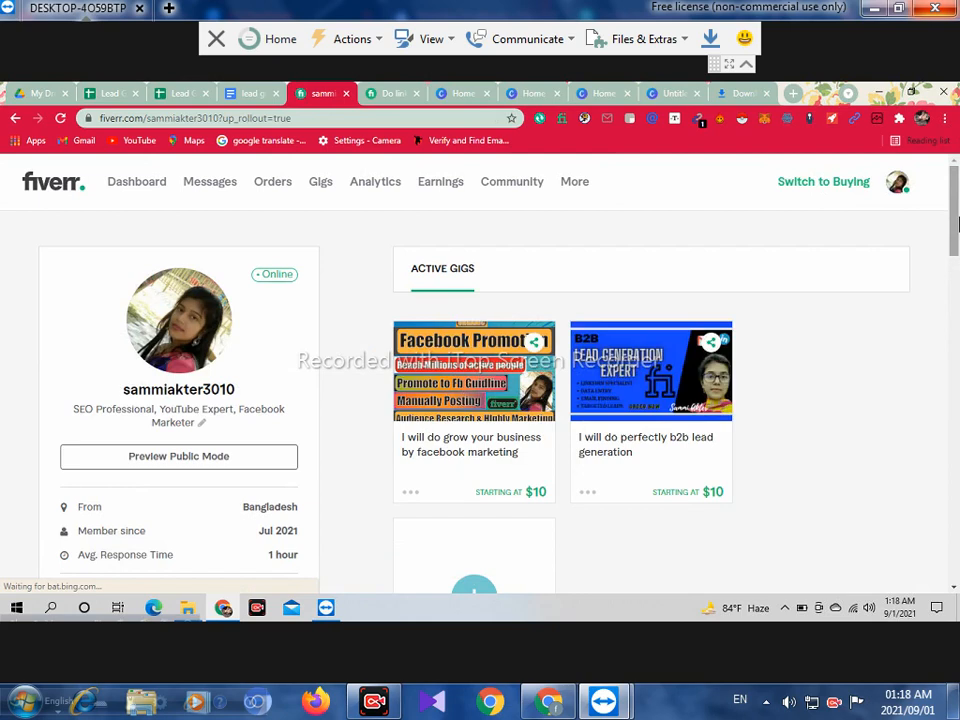
drag(955, 223, 958, 230)
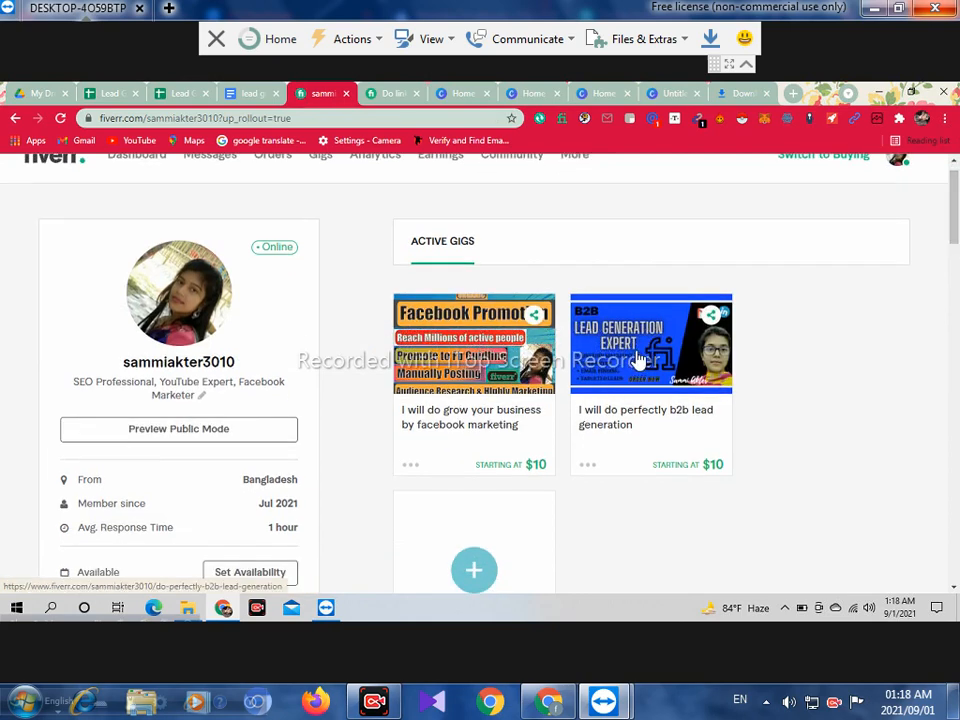
click(639, 358)
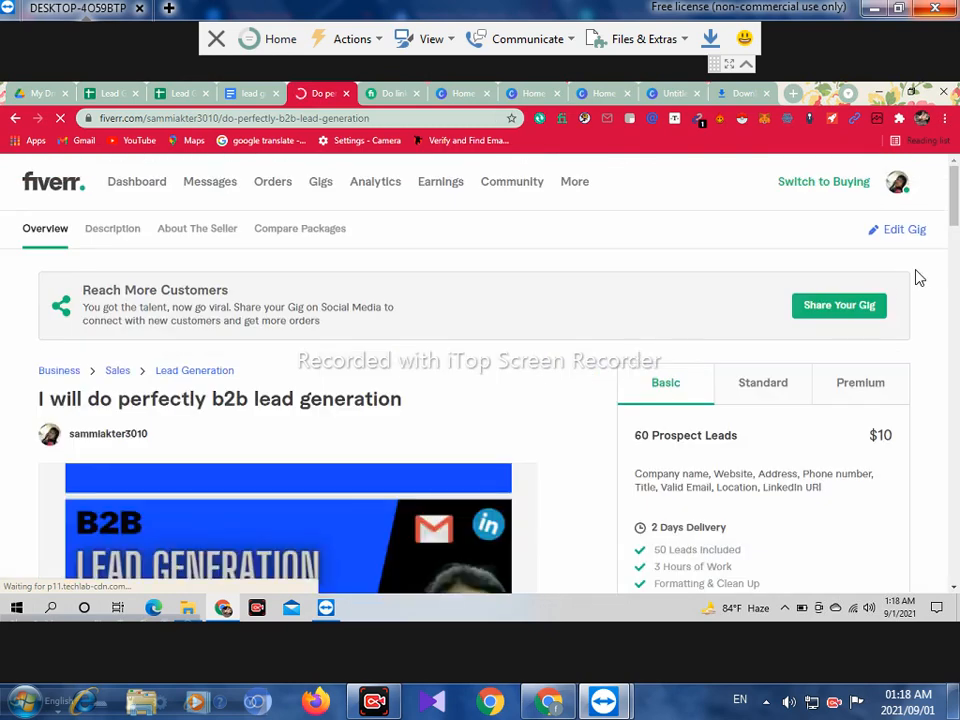
- Examine the published gig's title, Basic package and description opening, and view its second gallery image before returning to the first
drag(957, 213, 957, 214)
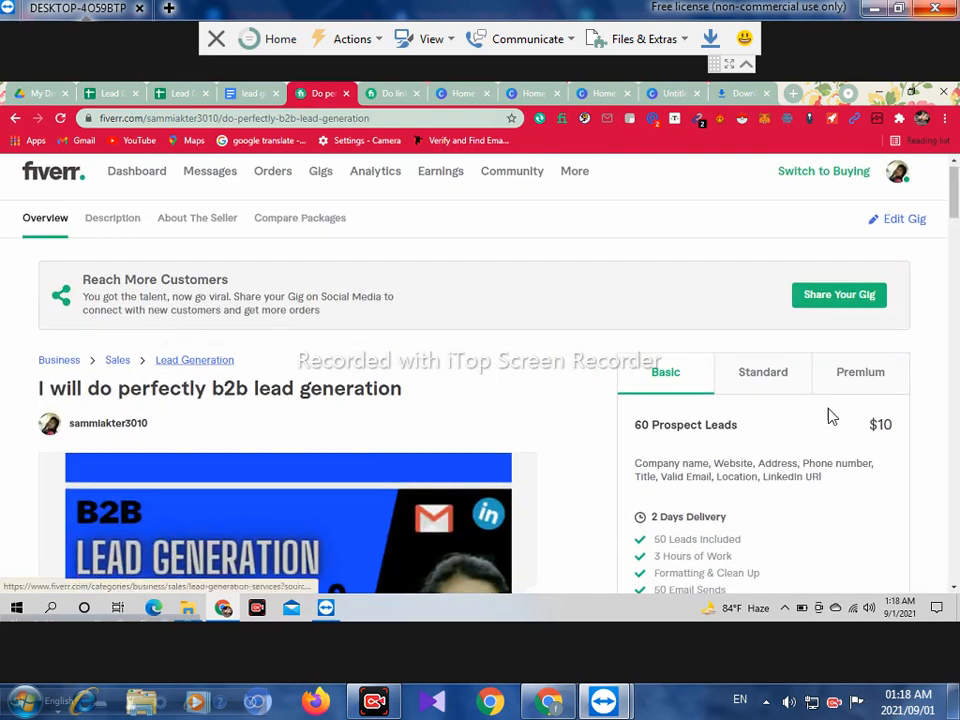
scroll(938, 237, down, 5)
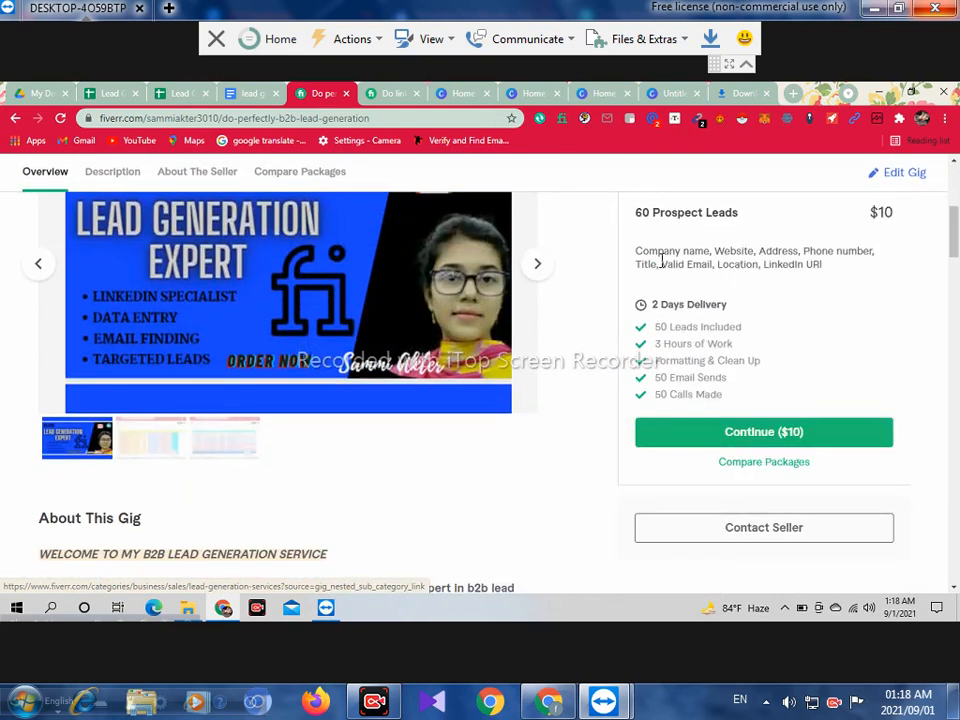
scroll(955, 255, down, 1)
scroll(955, 260, down, 5)
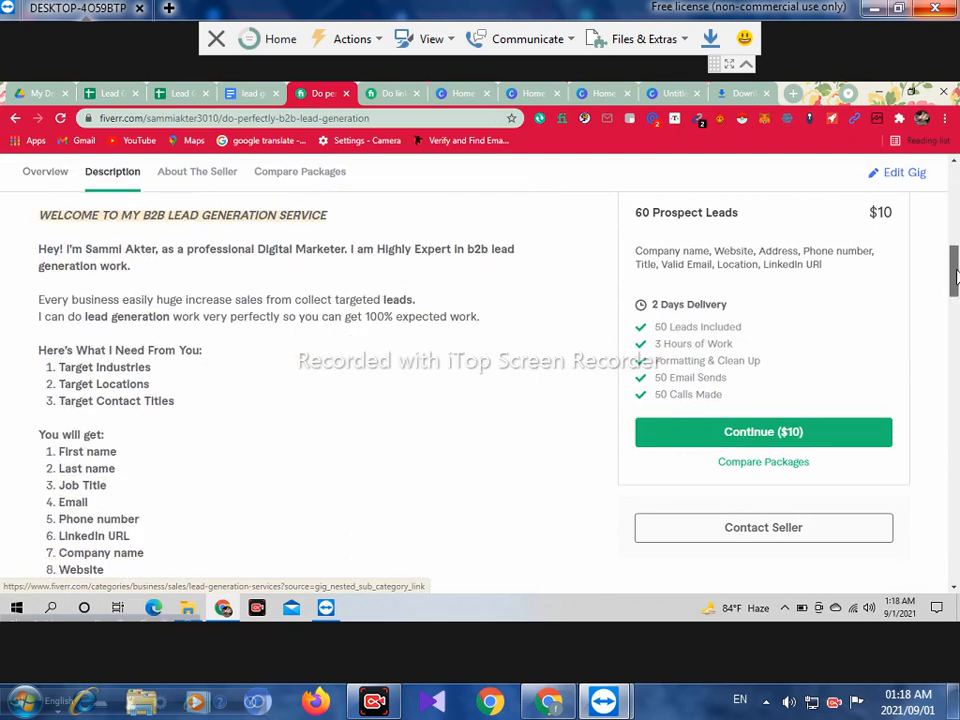
scroll(955, 270, up, 3)
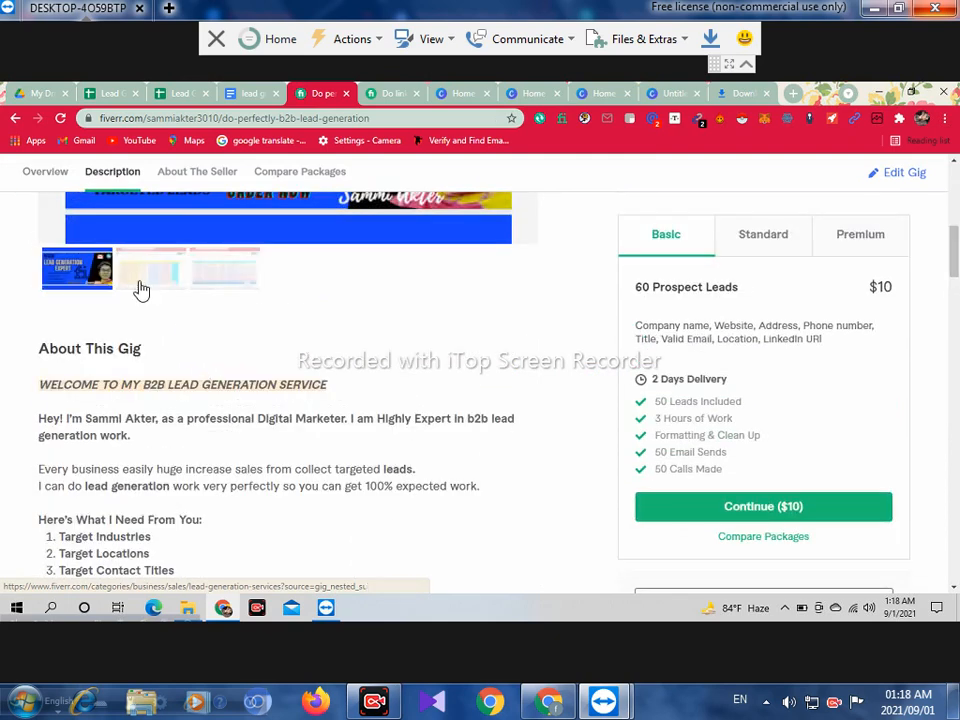
click(138, 285)
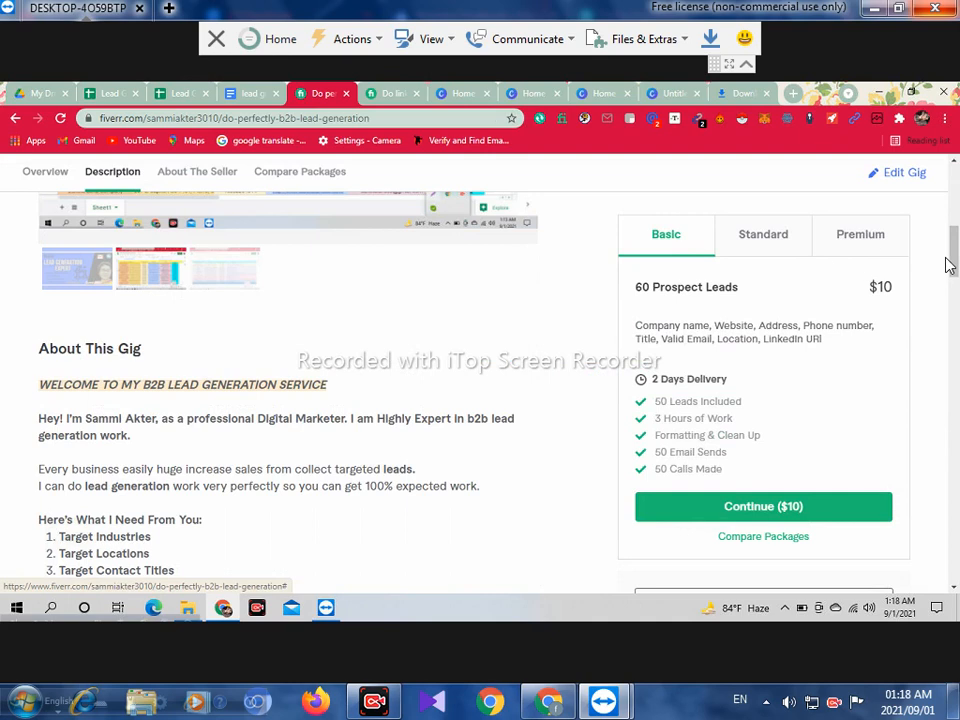
scroll(360, 371, up, 2)
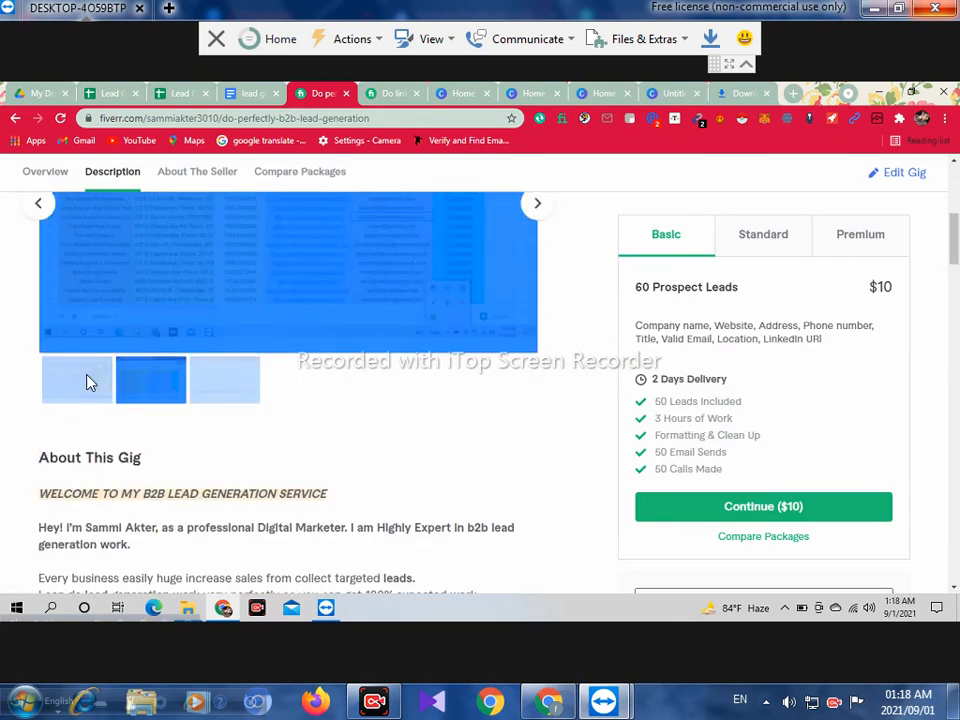
click(80, 385)
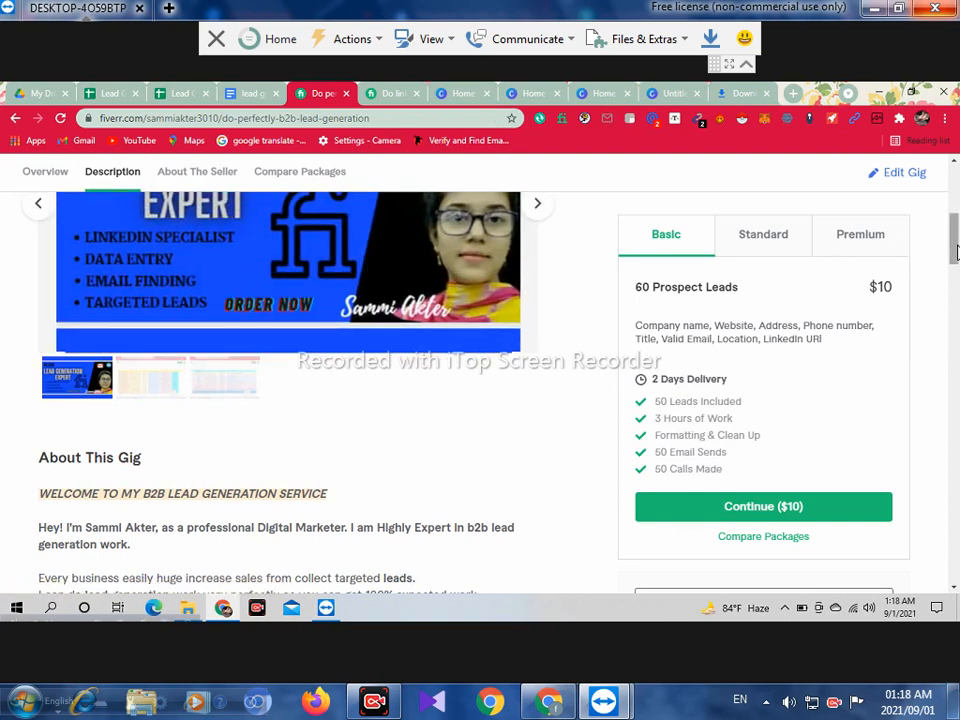
scroll(225, 429, up, 1)
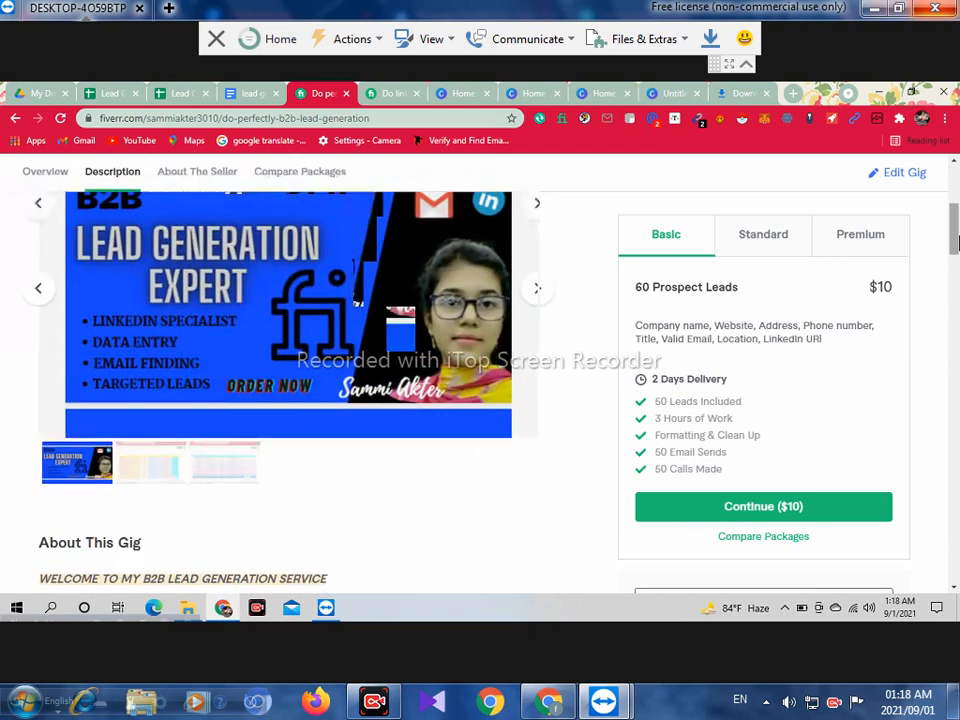
- Examine the rest of the gig description, the seller section, package comparison and related tags, then return to the gig title
drag(955, 247, 957, 345)
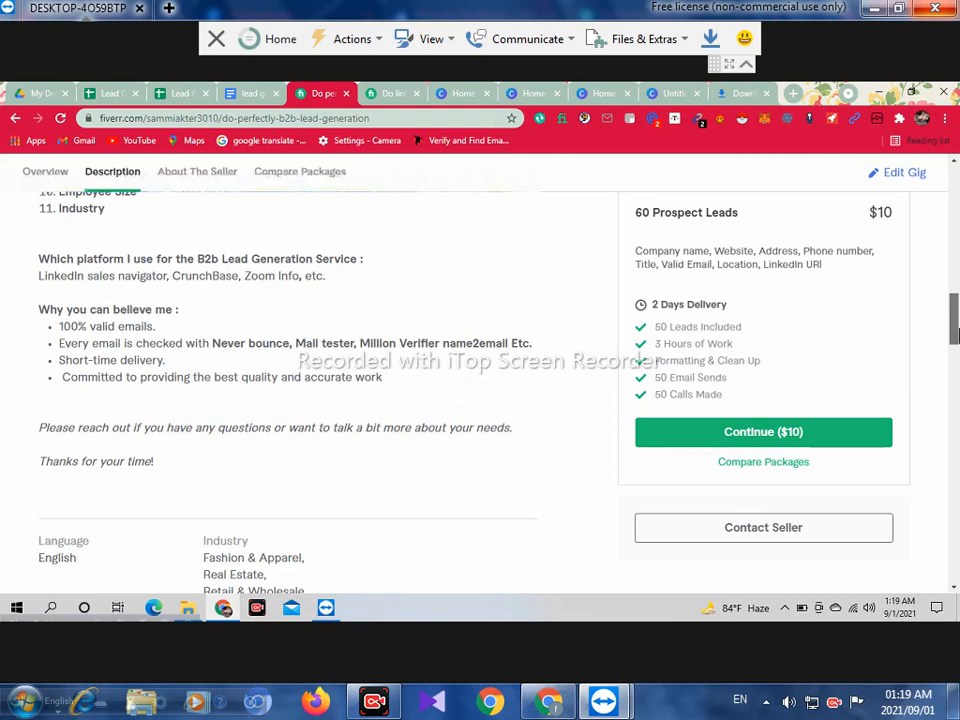
scroll(955, 335, down, 3)
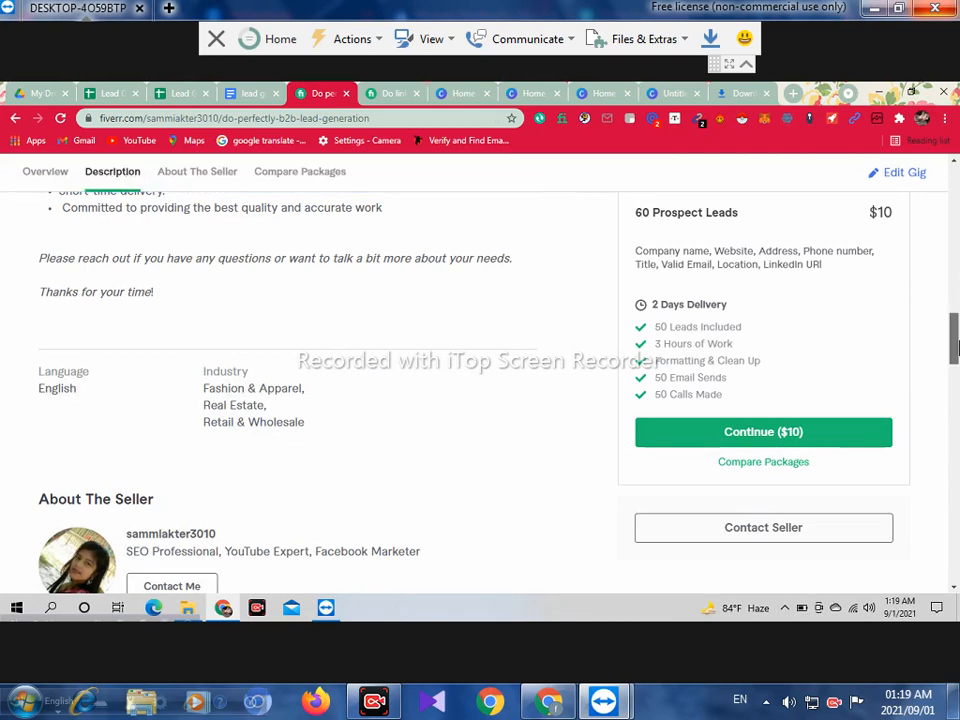
scroll(950, 400, down, 2)
scroll(948, 426, down, 7)
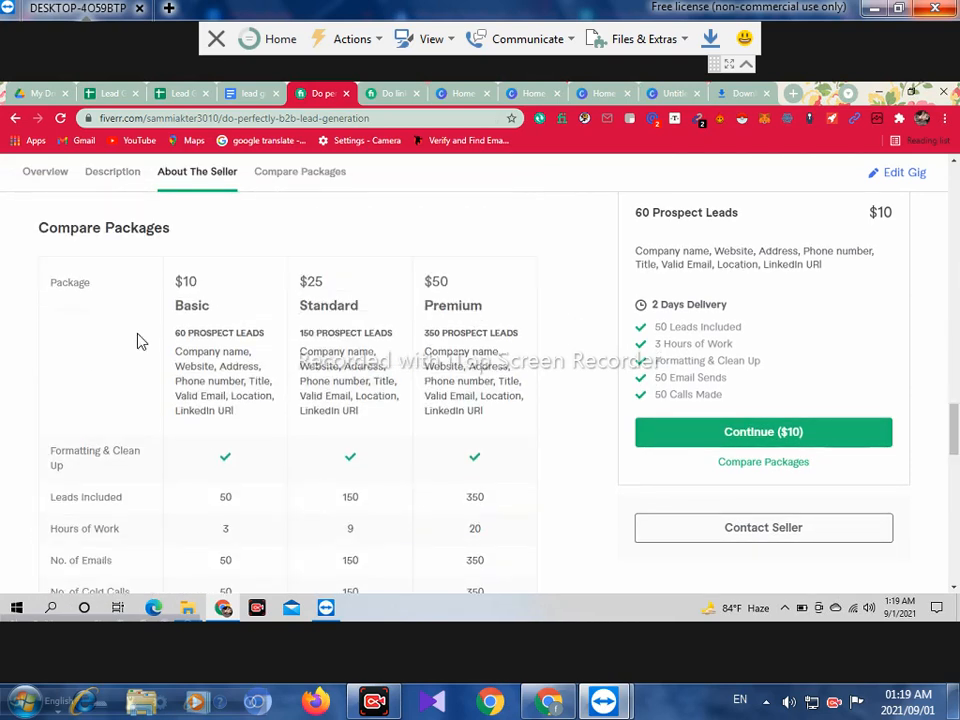
drag(955, 432, 957, 478)
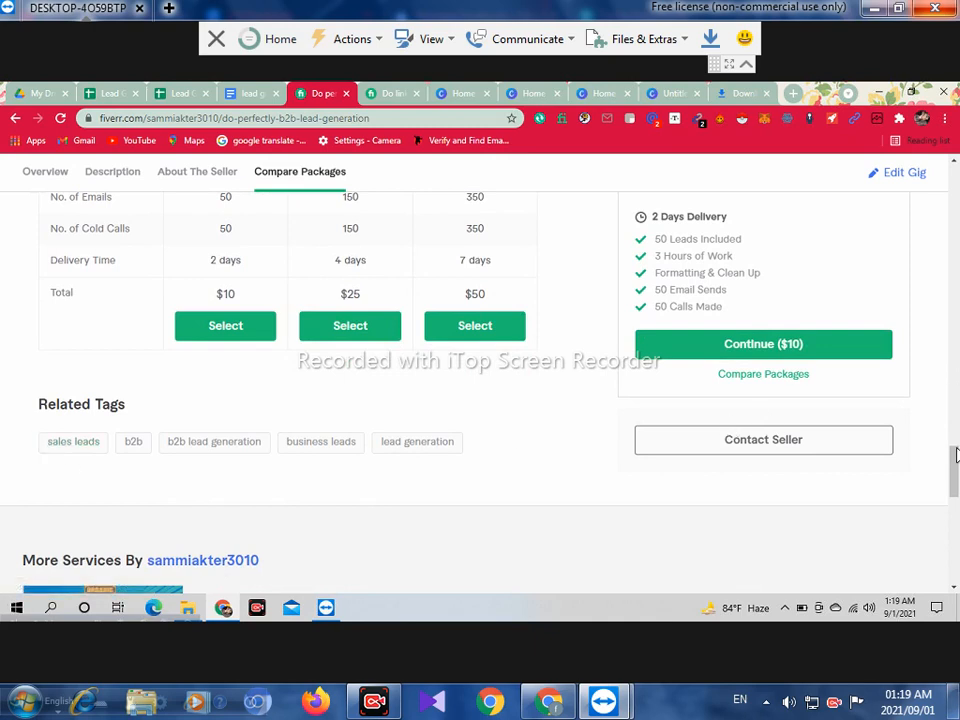
drag(955, 461, 955, 470)
scroll(955, 465, up, 5)
scroll(955, 196, up, 5)
scroll(955, 196, up, 5)
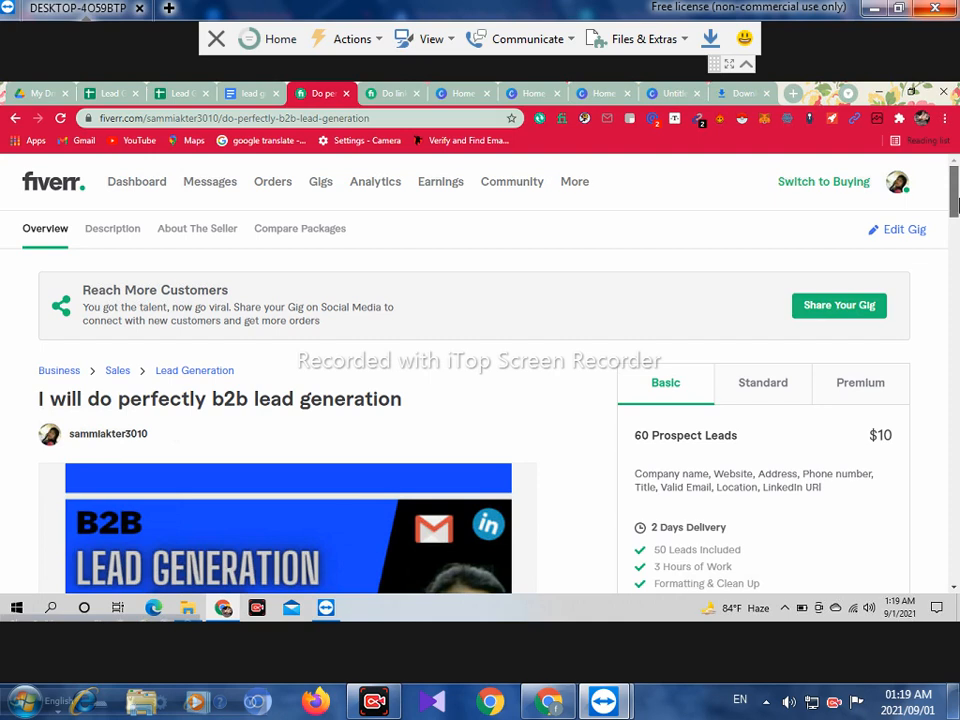
drag(955, 205, 955, 208)
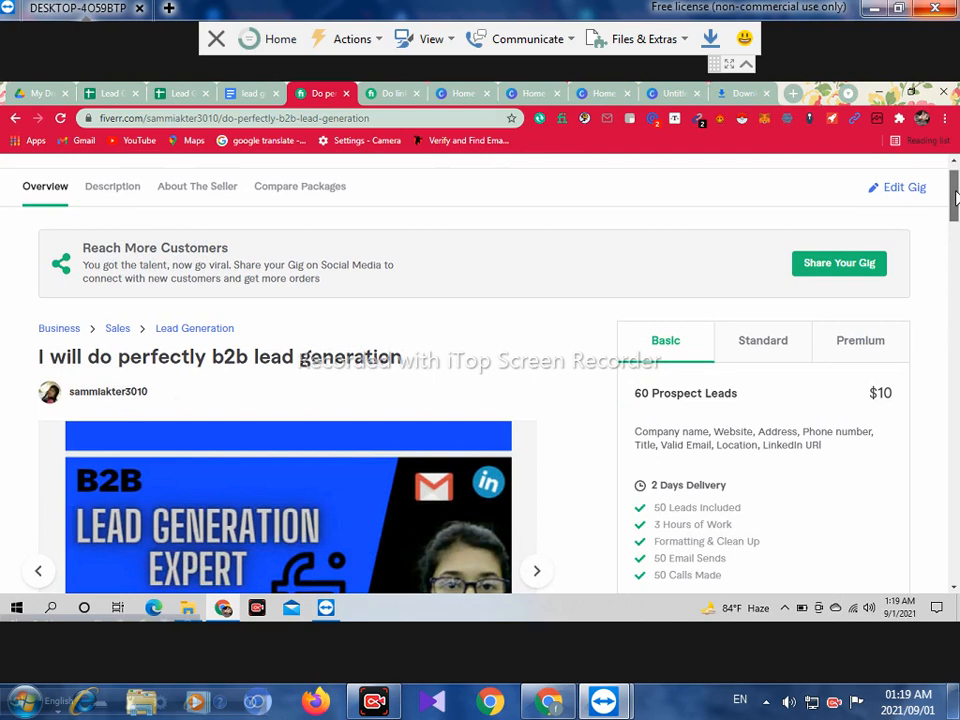
drag(953, 208, 955, 188)
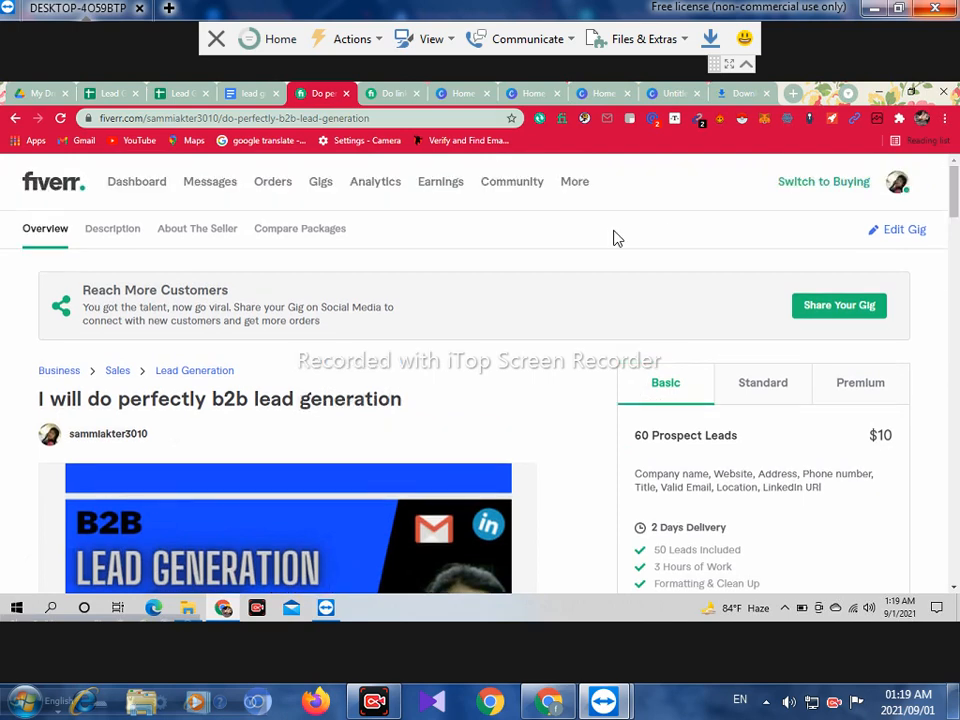